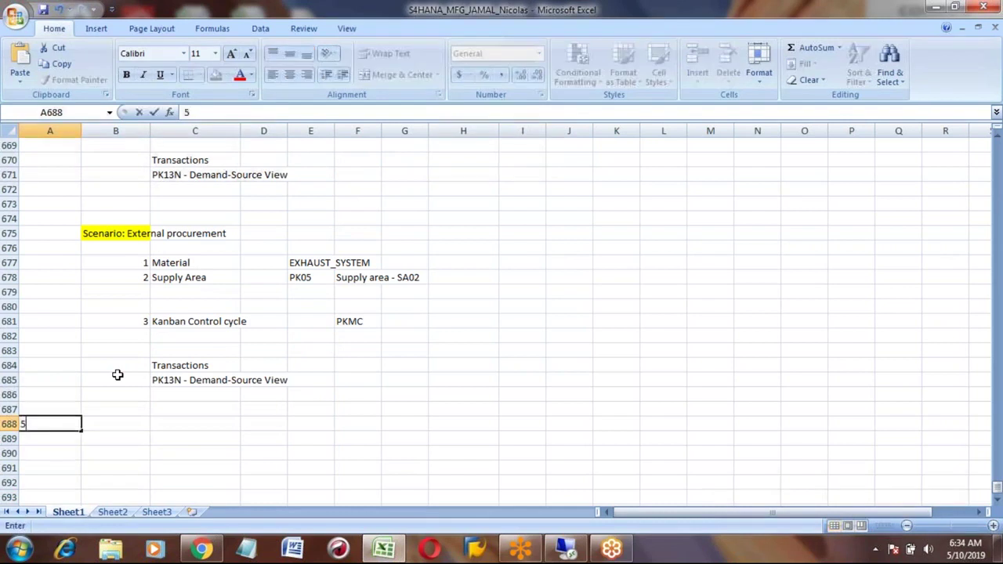
Step: Commit the date 10-May in cell A688, then move to B689 for a new list
{"action": "key", "text": "Return"}
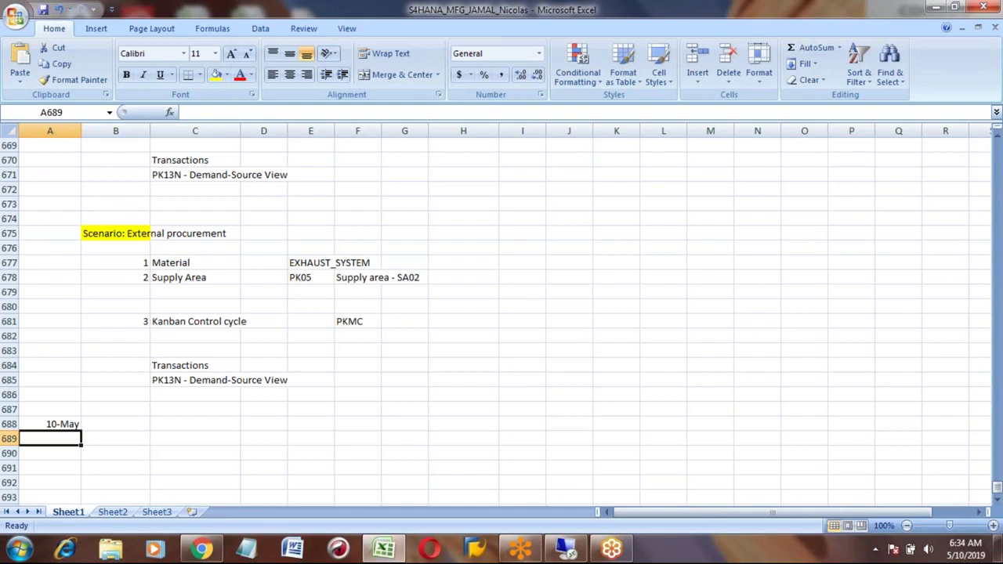
{"action": "left_click", "coordinate": [49, 424]}
{"action": "left_click", "coordinate": [49, 365]}
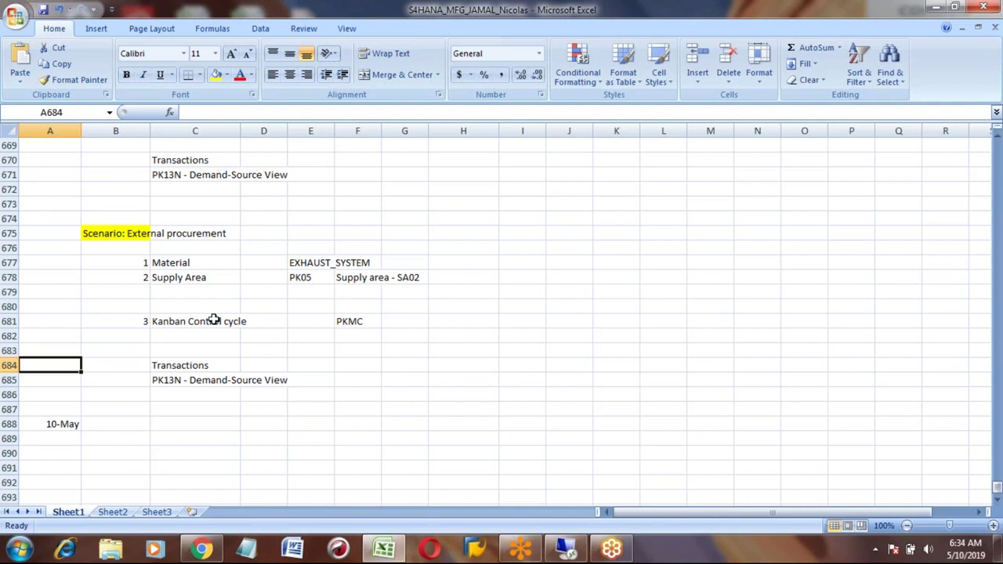
{"action": "key", "text": "Down"}
{"action": "key", "text": "Down"}
{"action": "key", "text": "Down"}
{"action": "key", "text": "Down"}
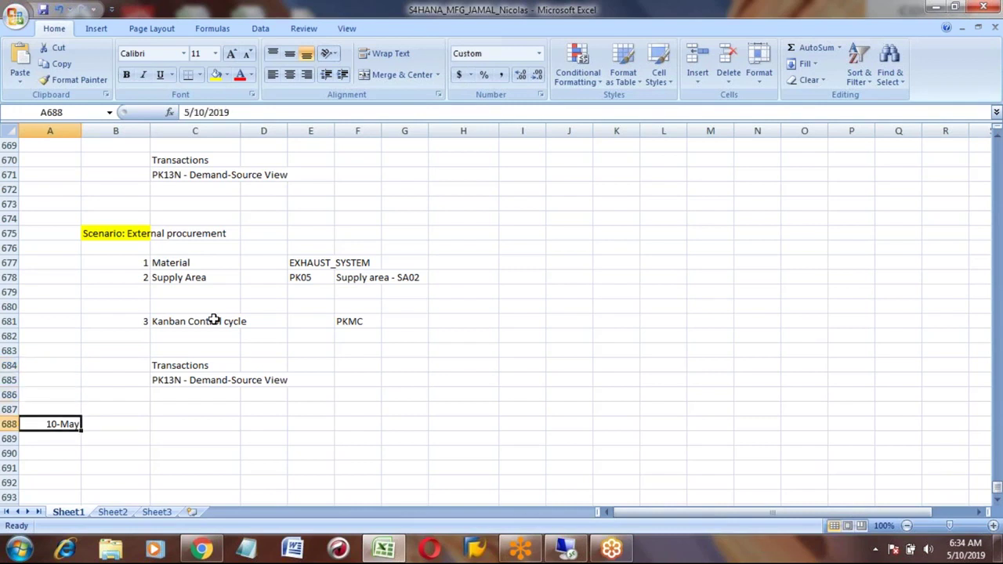
{"action": "key", "text": "Right"}
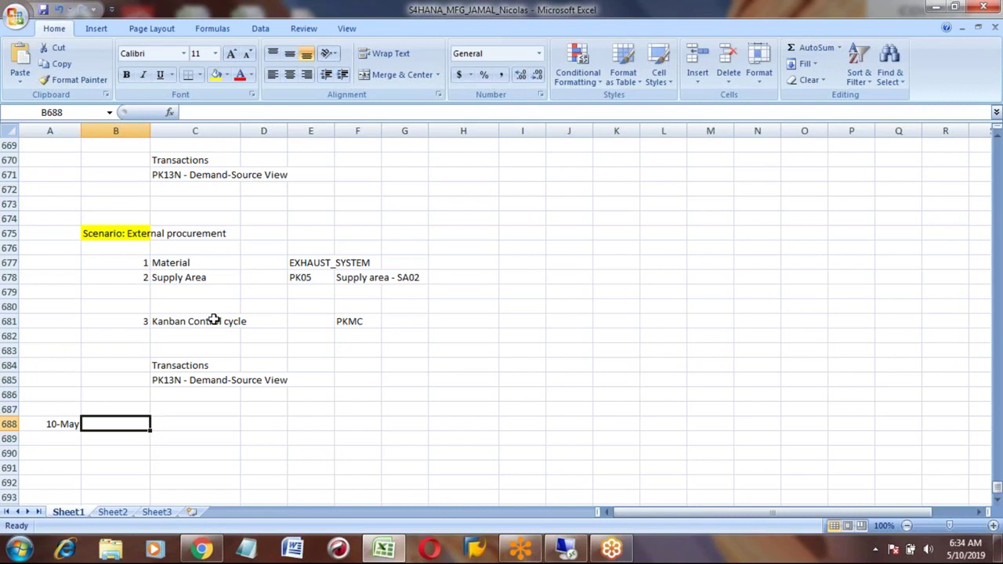
{"action": "key", "text": "Down"}
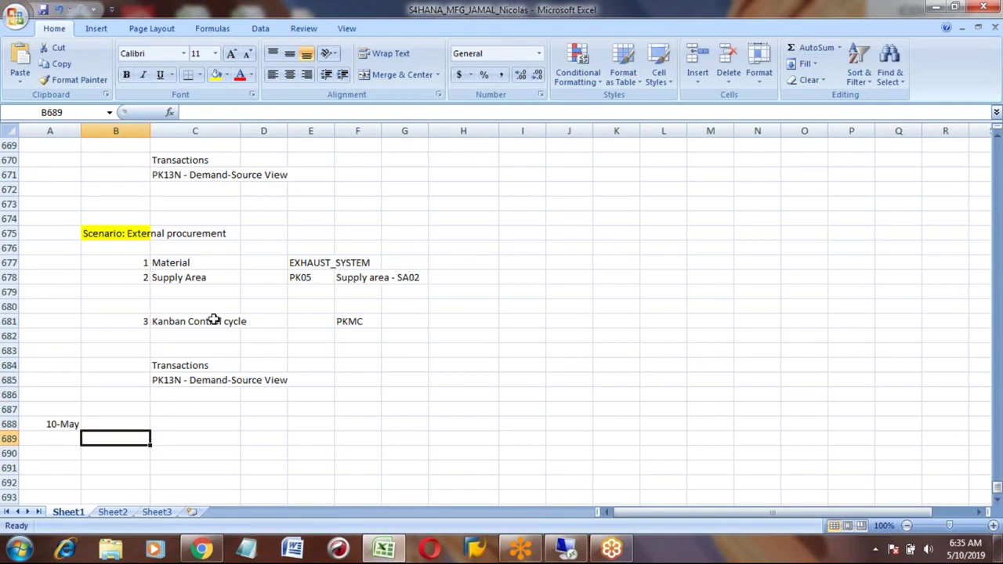
Step: Enter list items 1 Descrite and 2 Process in rows 689–690
{"action": "type", "text": "1"}
{"action": "key", "text": "Tab"}
{"action": "type", "text": "PP"}
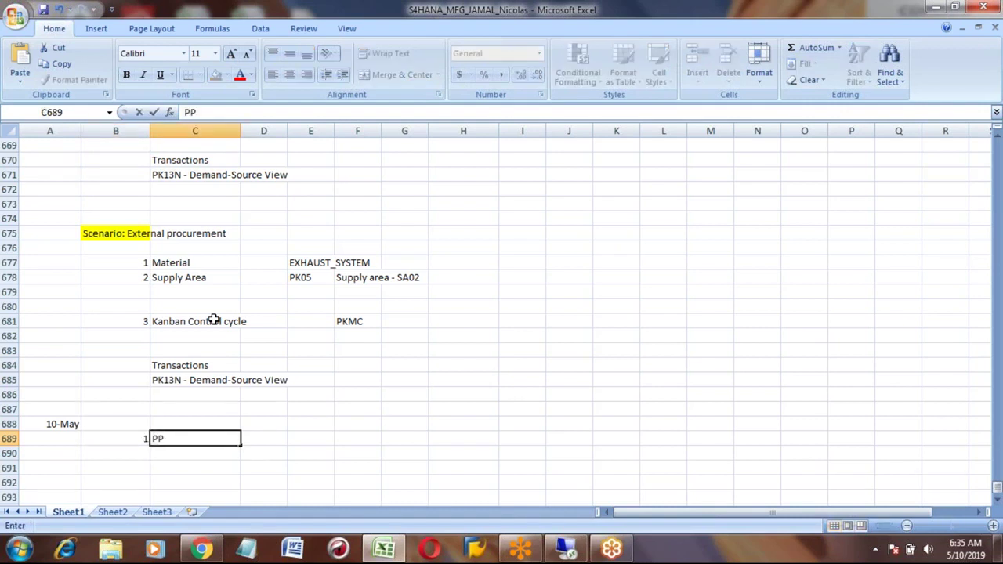
{"action": "key", "text": "Return"}
{"action": "type", "text": "2"}
{"action": "key", "text": "Tab"}
{"action": "type", "text": "PP"}
{"action": "key", "text": "Up"}
{"action": "type", "text": "d"}
{"action": "key", "text": "BackSpace"}
{"action": "type", "text": "Descrite"}
{"action": "key", "text": "Return"}
{"action": "type", "text": "Process"}
{"action": "key", "text": "Return"}
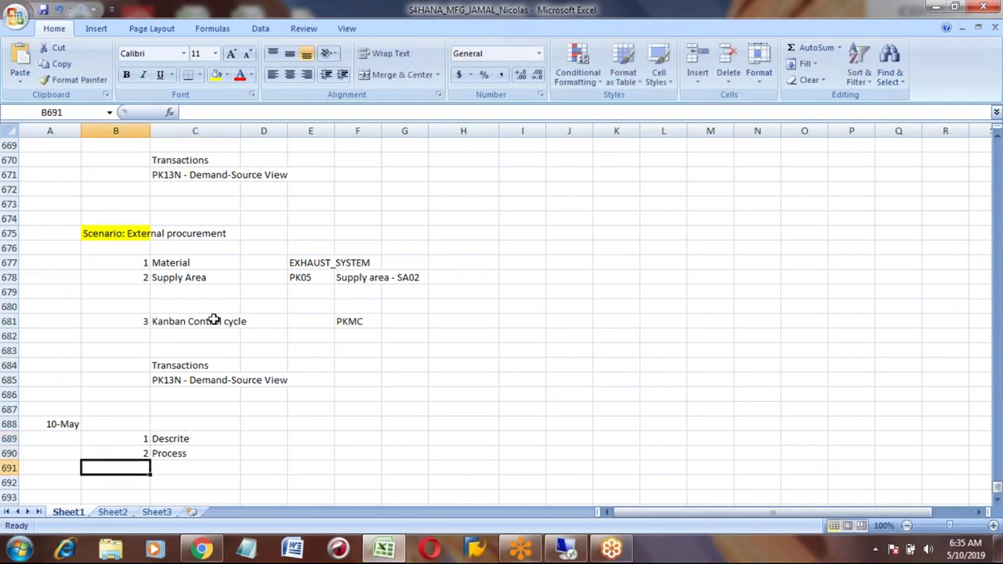
Step: Add list items 3 Repetitive and 4 Kanban in rows 691–692
{"action": "type", "text": "3"}
{"action": "key", "text": "Tab"}
{"action": "type", "text": "R"}
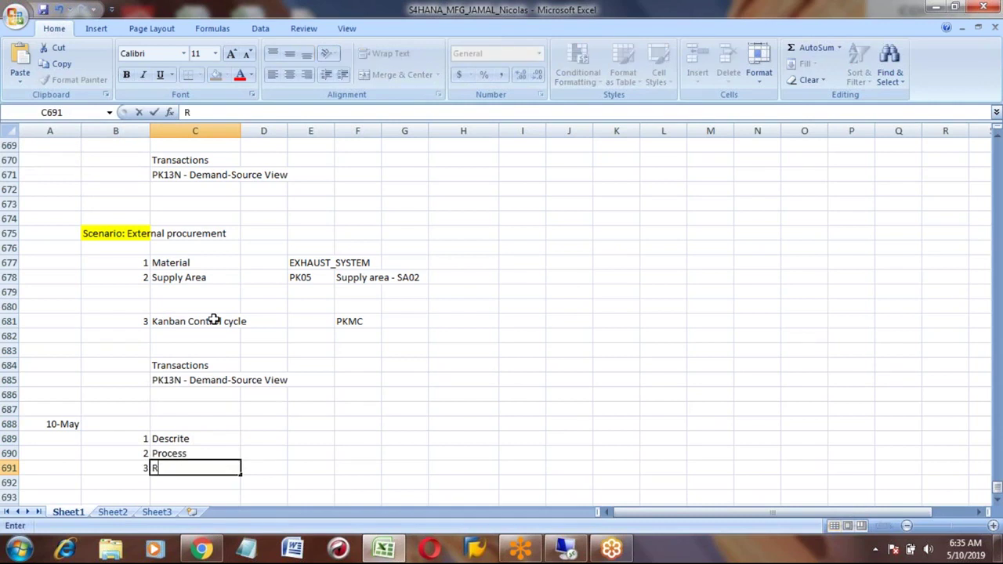
{"action": "type", "text": "epetitive"}
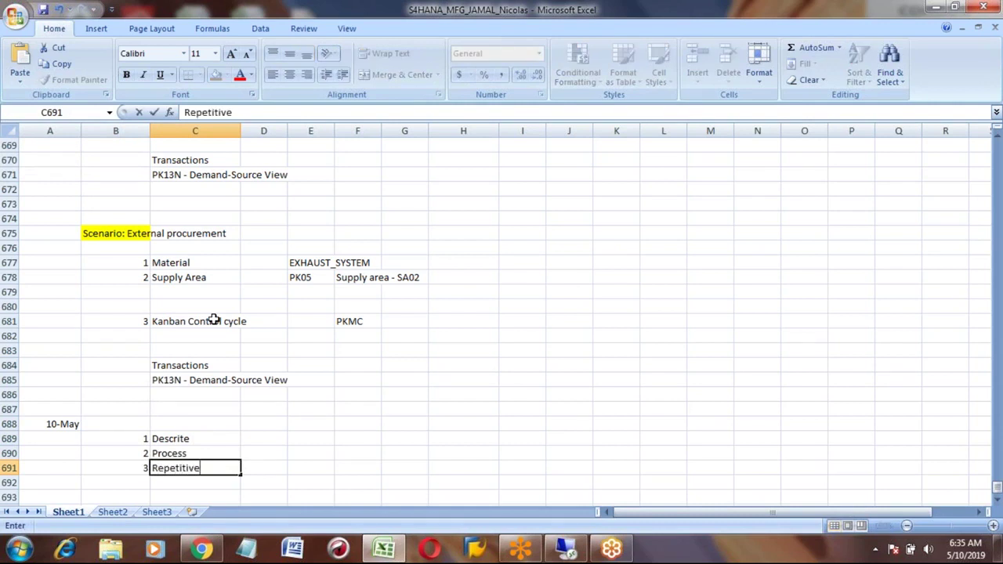
{"action": "key", "text": "Return"}
{"action": "type", "text": "4"}
{"action": "key", "text": "Tab"}
{"action": "type", "text": "Kan"}
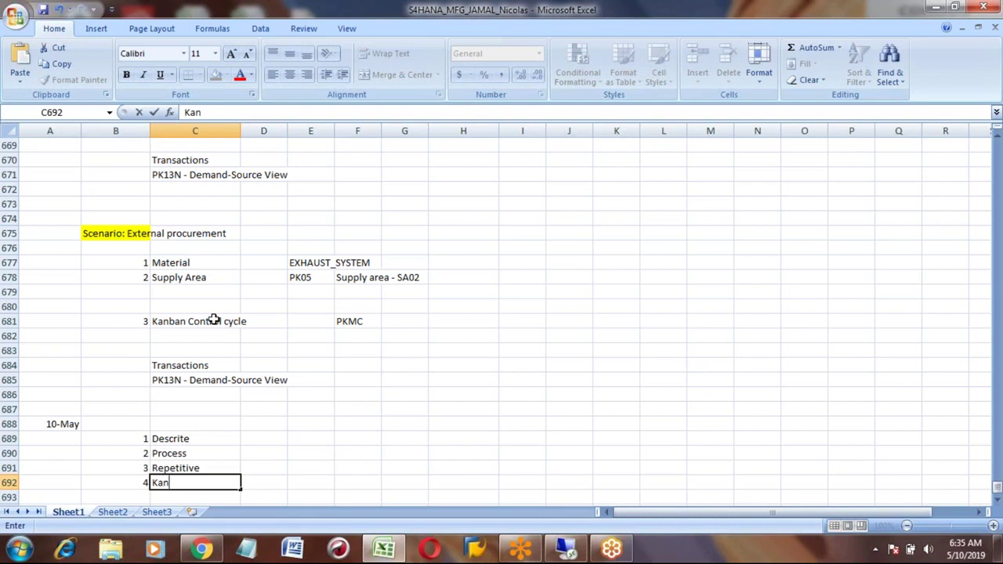
{"action": "type", "text": "ban"}
{"action": "key", "text": "Return"}
{"action": "key", "text": "Up"}
{"action": "key", "text": "Up"}
{"action": "key", "text": "Up"}
{"action": "key", "text": "Up"}
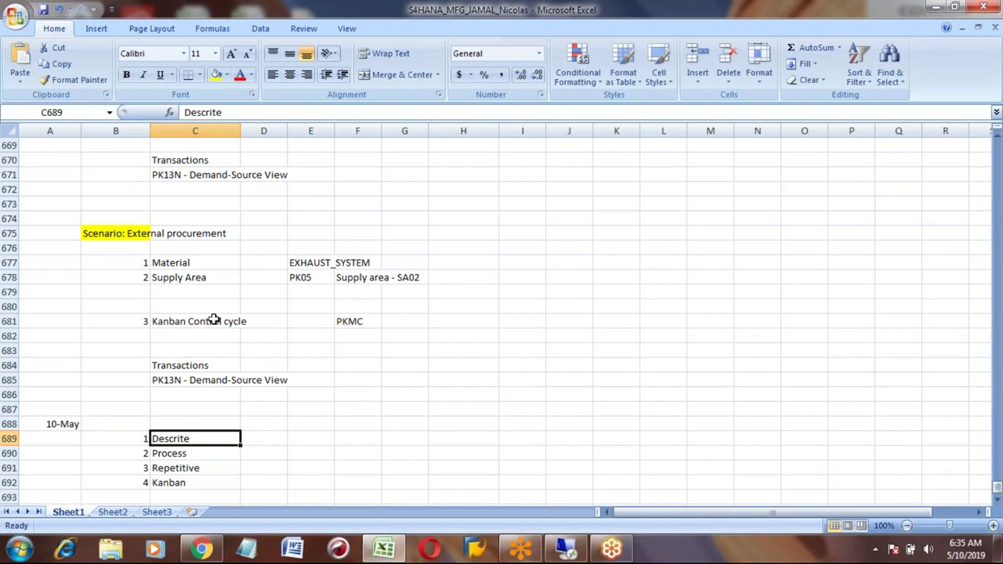
{"action": "key", "text": "shift+Down"}
{"action": "key", "text": "shift+Down"}
{"action": "key", "text": "shift+Down"}
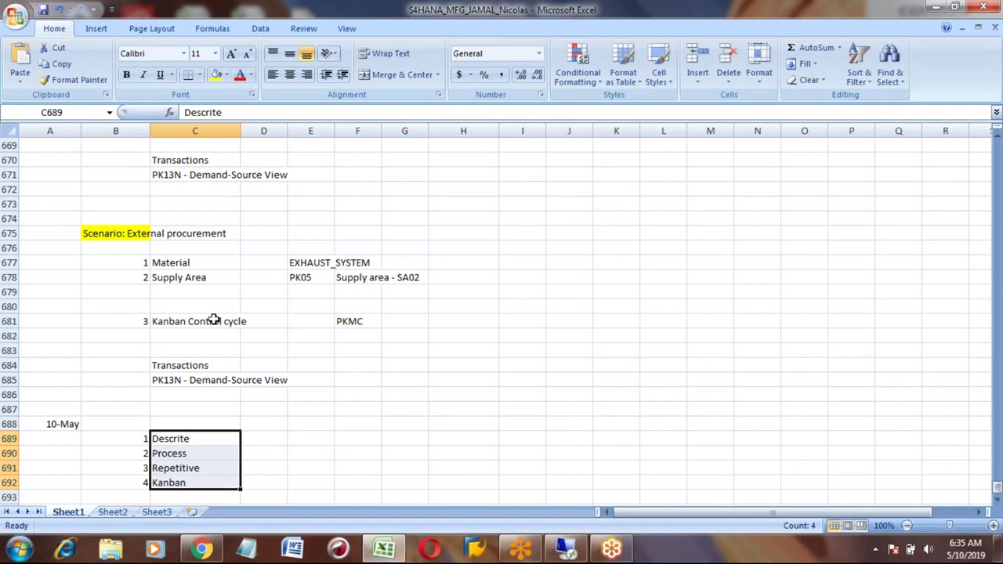
{"action": "key", "text": "Down"}
{"action": "key", "text": "Down"}
{"action": "key", "text": "Down"}
{"action": "key", "text": "Down"}
{"action": "key", "text": "Down"}
{"action": "key", "text": "Down"}
{"action": "key", "text": "Down"}
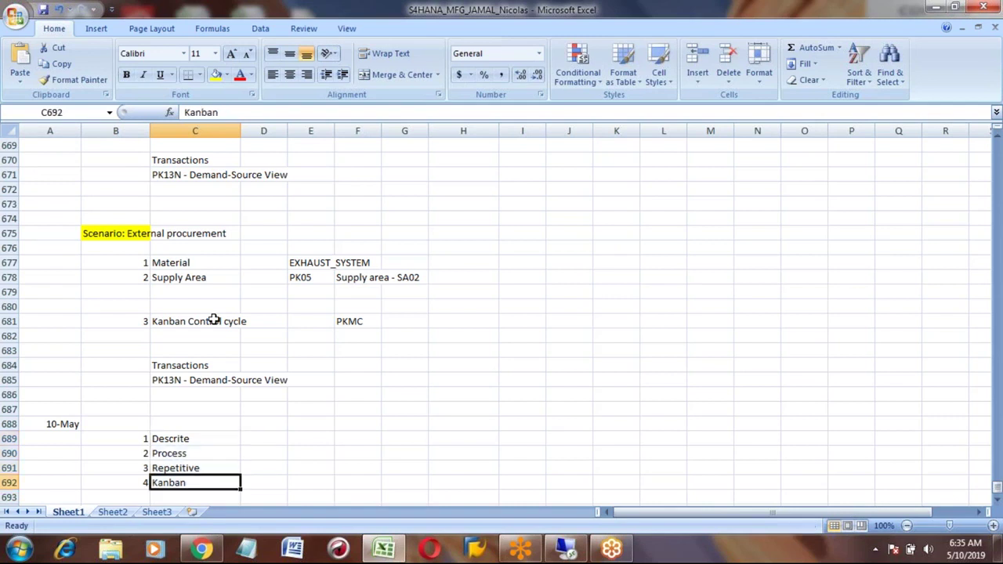
{"action": "key", "text": "Up"}
{"action": "key", "text": "Left"}
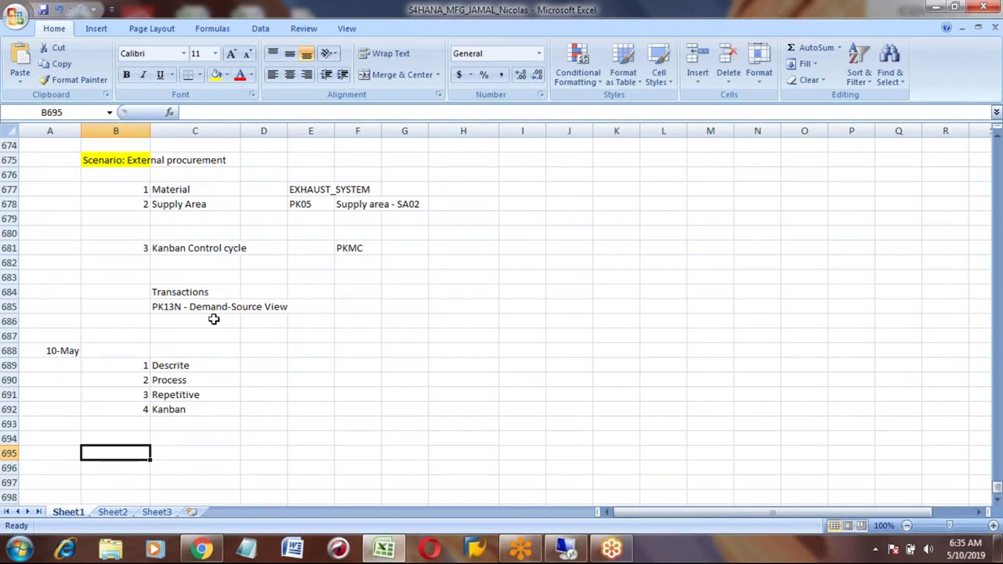
Step: Type the heading 'Batch Management' in cell B695
{"action": "key", "text": "Up"}
{"action": "key", "text": "Up"}
{"action": "key", "text": "Up"}
{"action": "key", "text": "Up"}
{"action": "key", "text": "Up"}
{"action": "key", "text": "Up"}
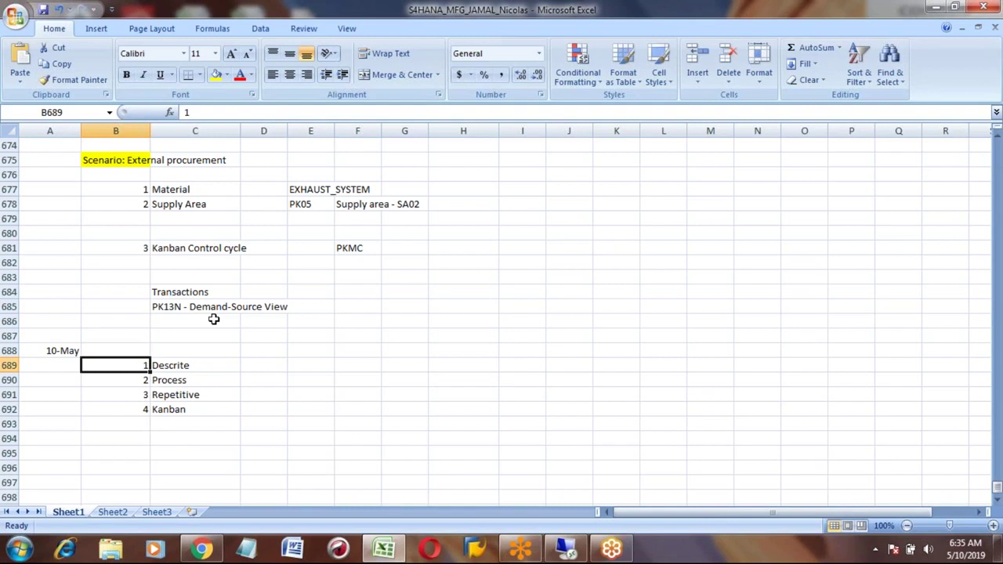
{"action": "key", "text": "Down"}
{"action": "key", "text": "Down"}
{"action": "key", "text": "Down"}
{"action": "key", "text": "Down"}
{"action": "key", "text": "Down"}
{"action": "key", "text": "Down"}
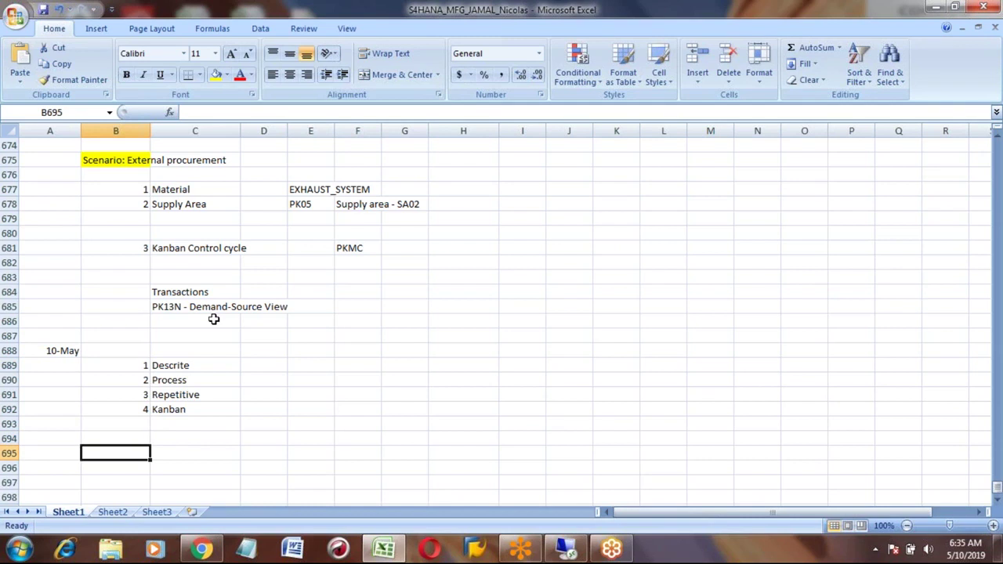
{"action": "type", "text": "Batc"}
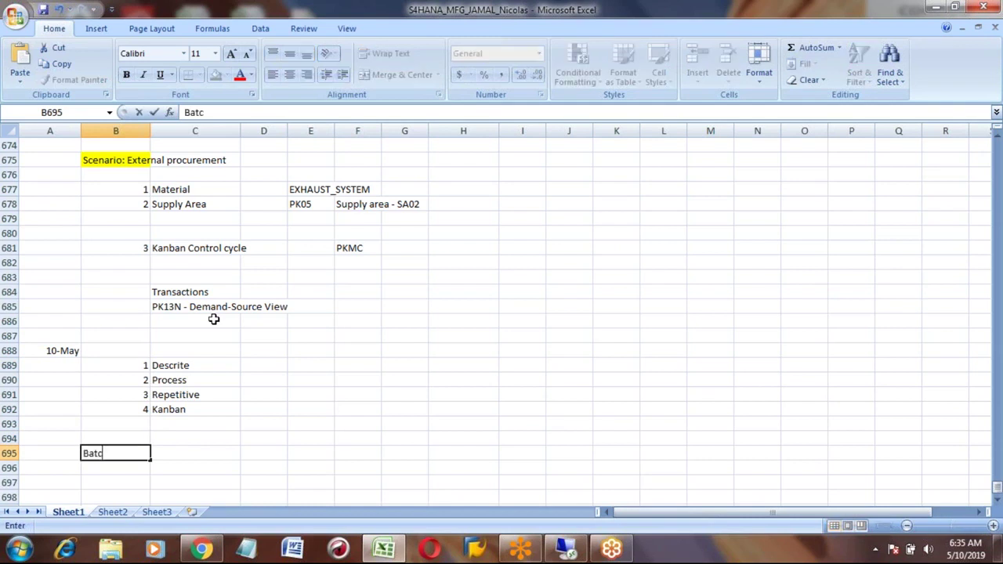
{"action": "type", "text": "h Management"}
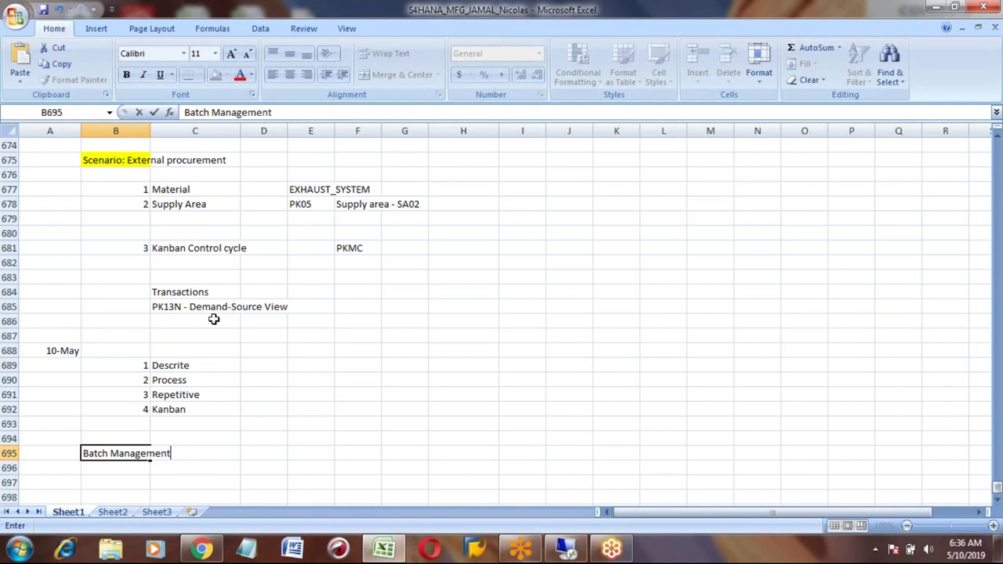
{"action": "key", "text": "Return"}
Step: Format the Batch Management heading bold with a yellow fill
{"action": "key", "text": "Up"}
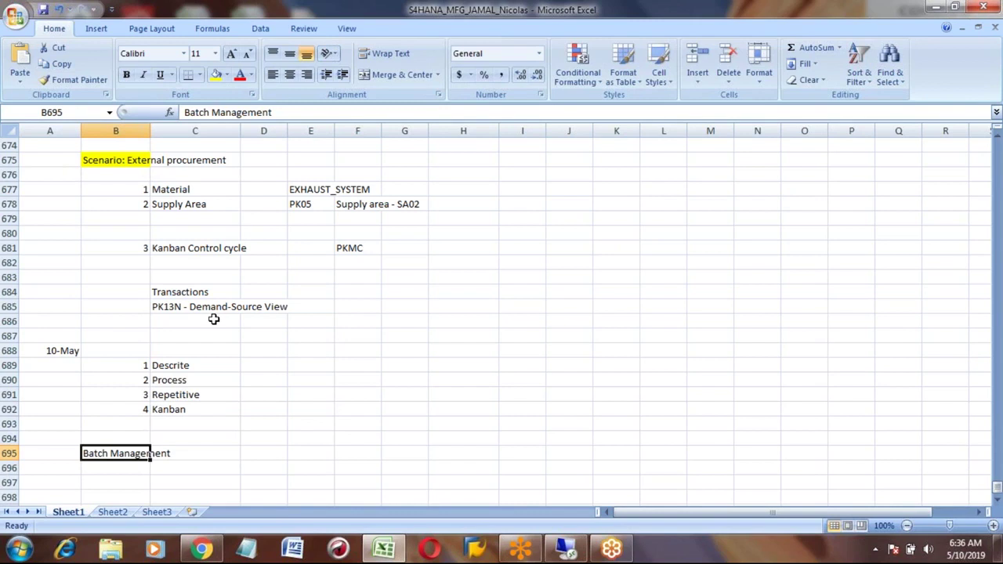
{"action": "left_click", "coordinate": [216, 74]}
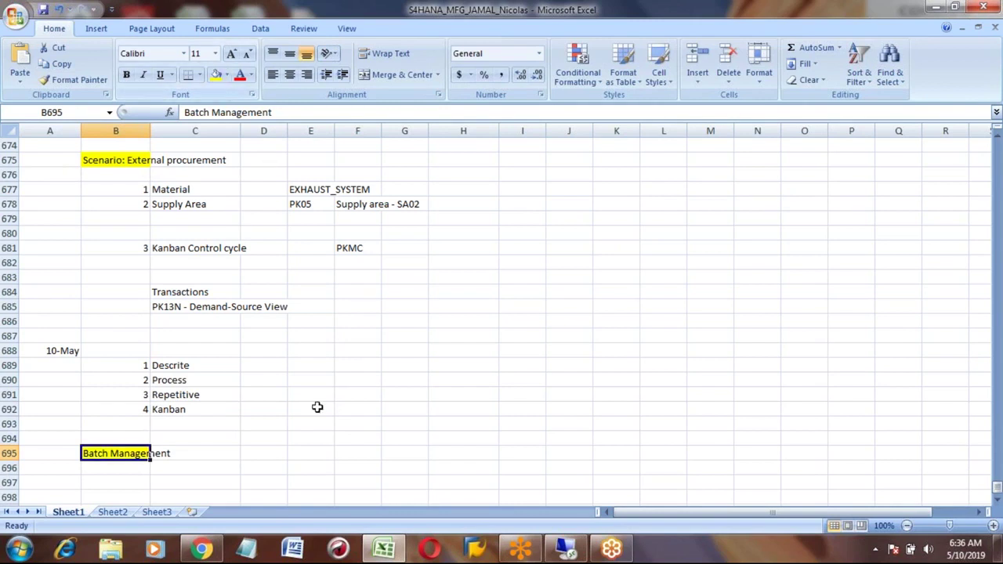
{"action": "left_click", "coordinate": [126, 75]}
{"action": "key", "text": "Down"}
{"action": "key", "text": "Down"}
{"action": "key", "text": "Down"}
{"action": "key", "text": "Down"}
{"action": "key", "text": "Down"}
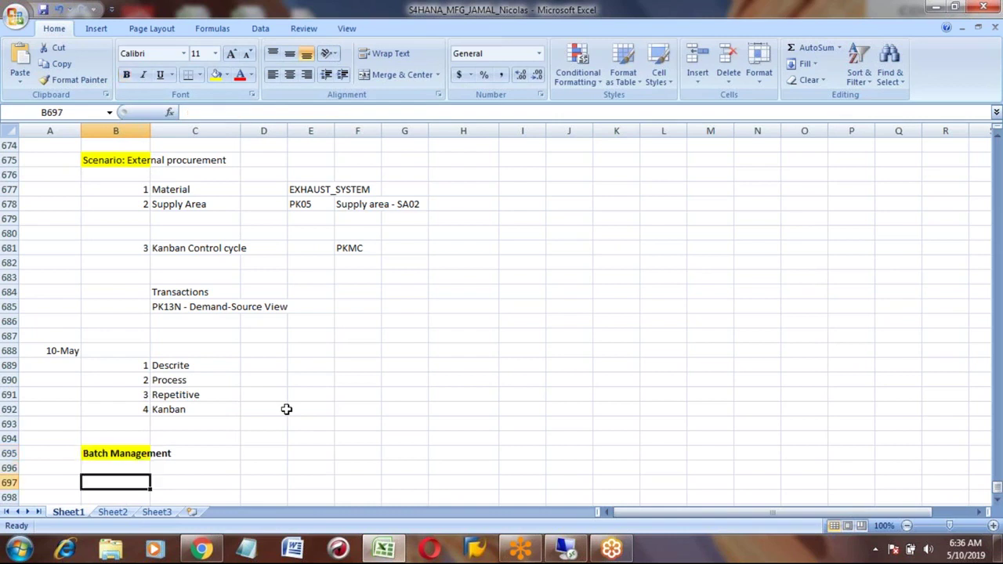
{"action": "key", "text": "Up"}
{"action": "key", "text": "Up"}
{"action": "key", "text": "Up"}
{"action": "key", "text": "Up"}
{"action": "key", "text": "Up"}
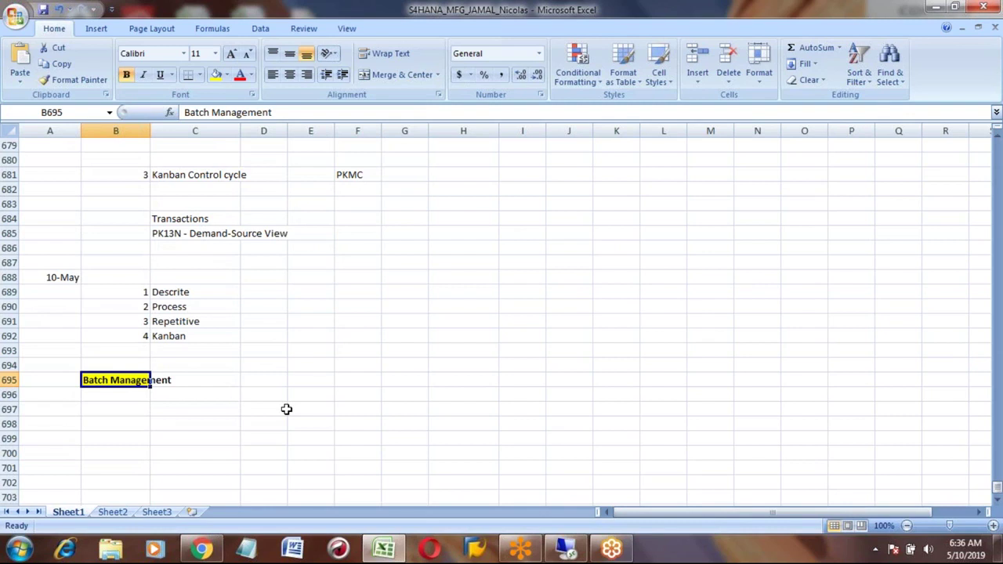
{"action": "key", "text": "Down"}
{"action": "key", "text": "Down"}
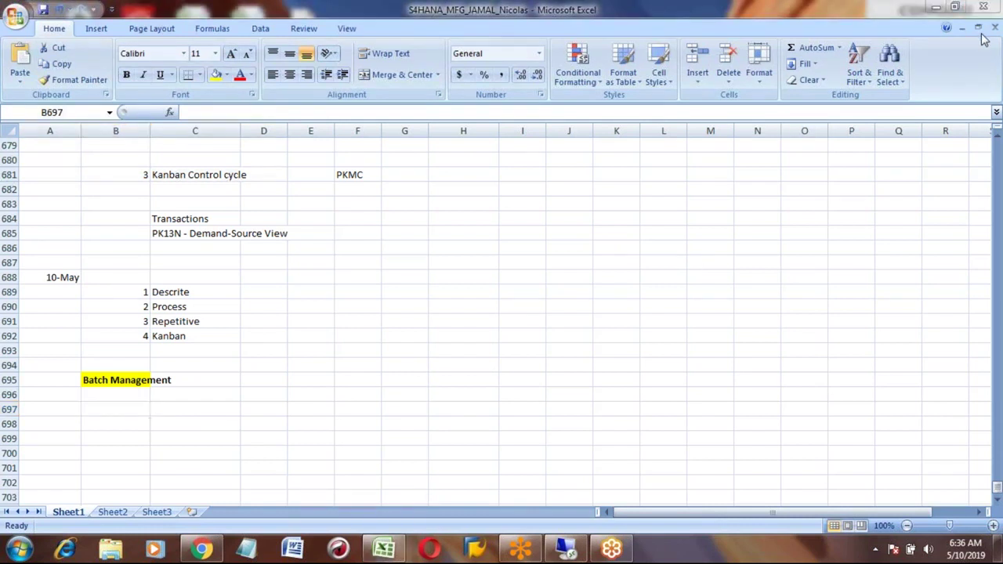
{"action": "left_click", "coordinate": [111, 415]}
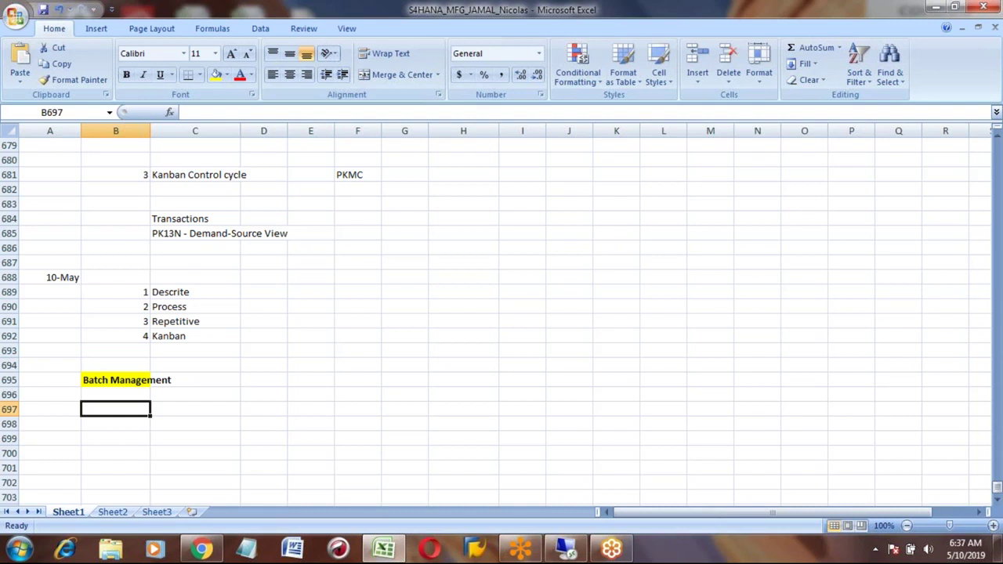
{"action": "key", "text": "Down"}
{"action": "key", "text": "Down"}
{"action": "key", "text": "Down"}
{"action": "key", "text": "Down"}
{"action": "key", "text": "Up"}
{"action": "key", "text": "Up"}
{"action": "key", "text": "Up"}
{"action": "key", "text": "Up"}
{"action": "key", "text": "Up"}
{"action": "key", "text": "Up"}
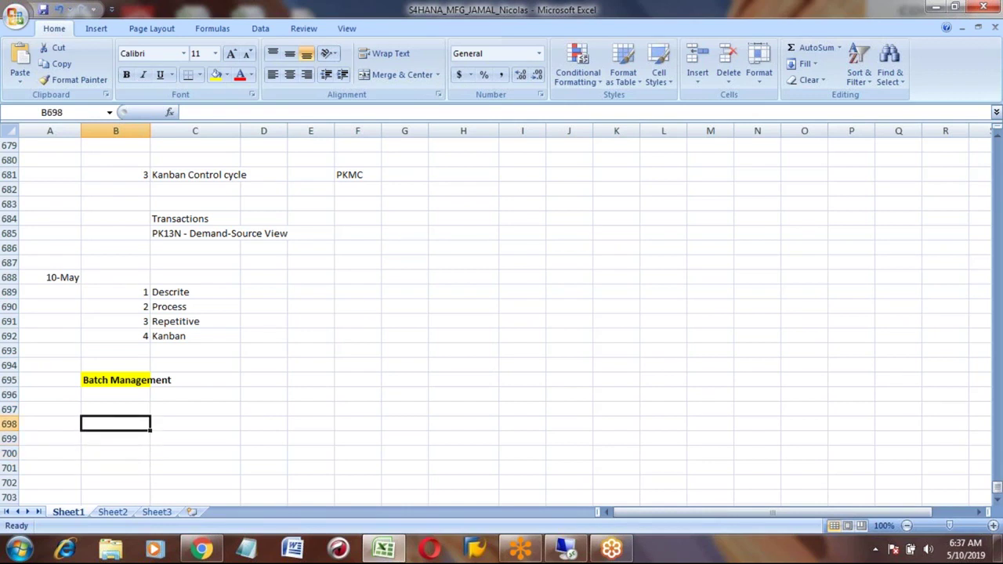
{"action": "key", "text": "Down"}
{"action": "key", "text": "Down"}
{"action": "key", "text": "Down"}
{"action": "key", "text": "Down"}
{"action": "key", "text": "Down"}
{"action": "key", "text": "Down"}
{"action": "key", "text": "Down"}
{"action": "key", "text": "Up"}
{"action": "key", "text": "Up"}
{"action": "key", "text": "Up"}
{"action": "key", "text": "Up"}
{"action": "key", "text": "Up"}
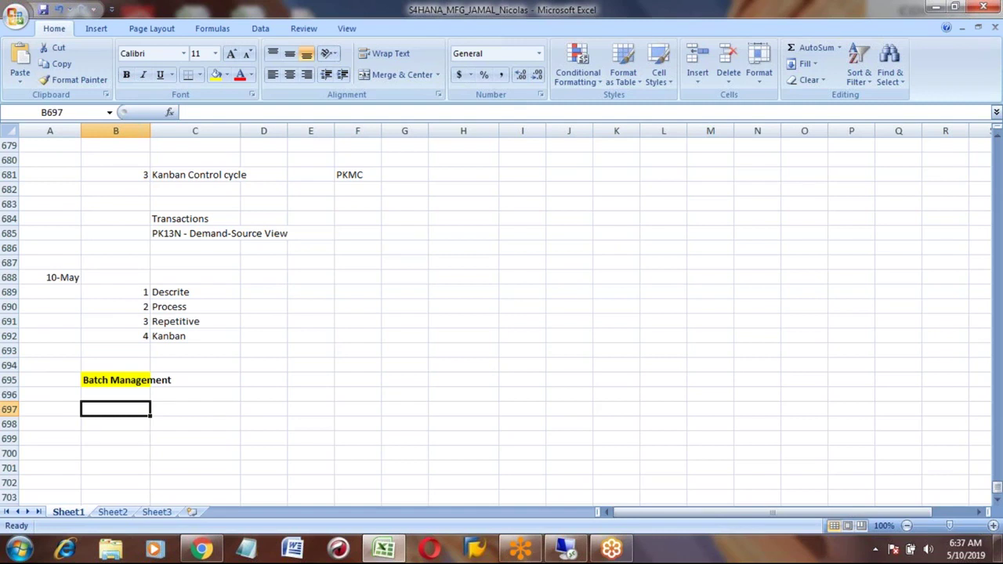
Step: Type 'Master Data' in B697 and item number 1 in B698
{"action": "type", "text": "Mast"}
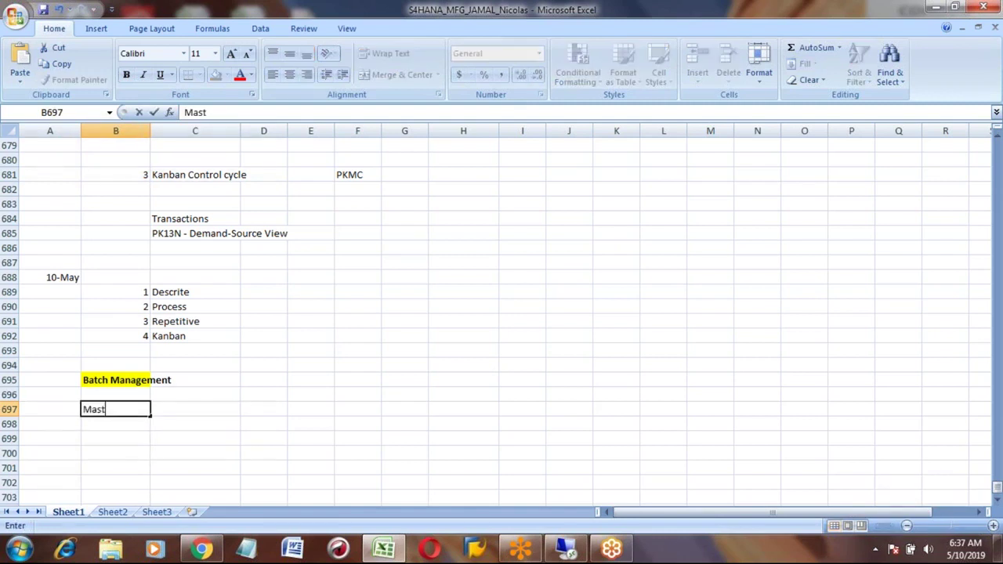
{"action": "type", "text": "er Data"}
{"action": "key", "text": "Return"}
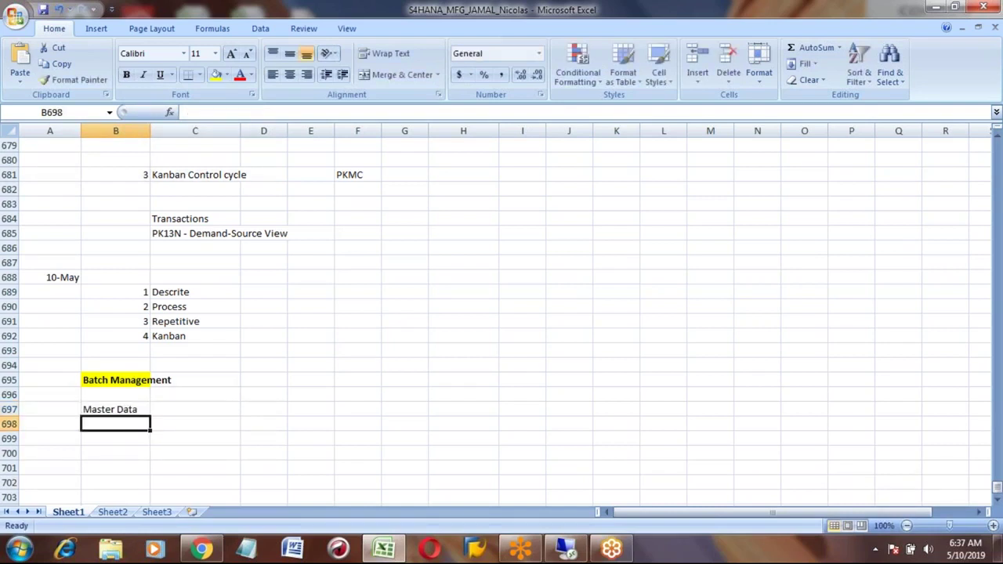
{"action": "type", "text": "1"}
{"action": "key", "text": "Tab"}
{"action": "key", "text": "Up"}
{"action": "key", "text": "Left"}
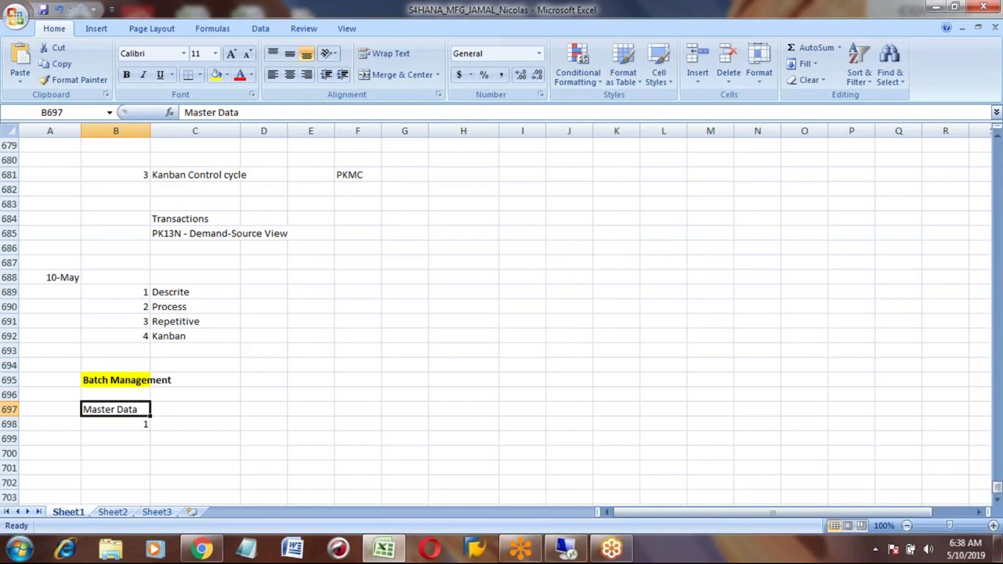
{"action": "key", "text": "Up"}
{"action": "key", "text": "Up"}
{"action": "key", "text": "Down"}
{"action": "key", "text": "Down"}
Step: Select the misspelled 'Descrite' entry in cell C689
{"action": "left_click", "coordinate": [109, 380]}
{"action": "left_click", "coordinate": [181, 293]}
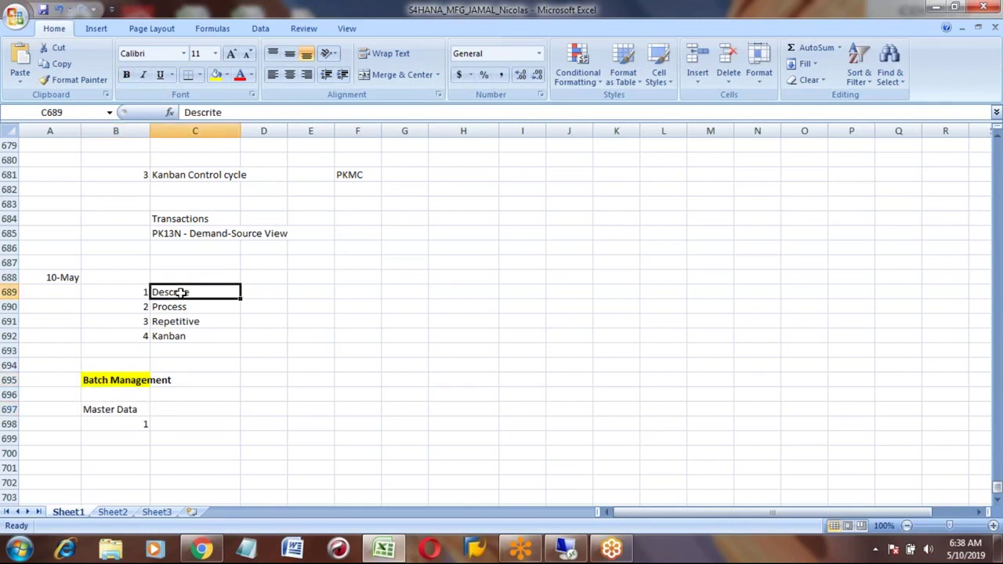
{"action": "key", "text": "shift+Down"}
{"action": "key", "text": "shift+Down"}
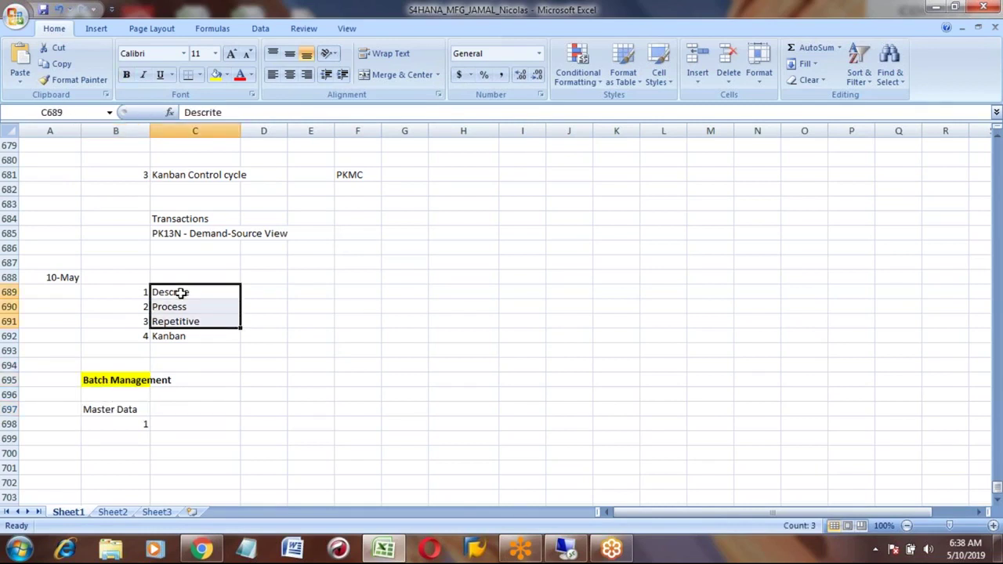
{"action": "key", "text": "Up"}
{"action": "left_click", "coordinate": [181, 293]}
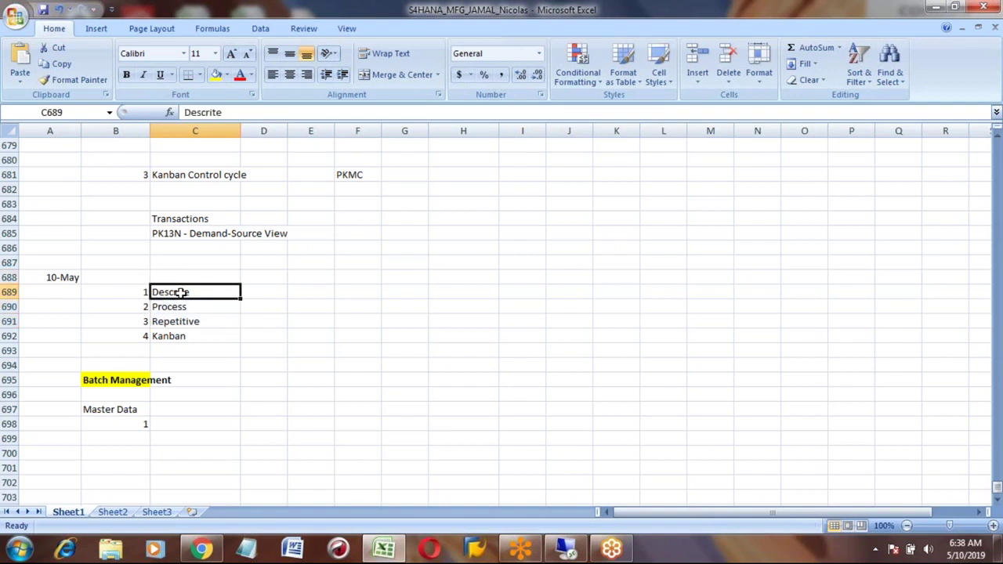
Step: Edit the entry in the formula bar so it reads 'Discrete'
{"action": "left_click", "coordinate": [198, 113]}
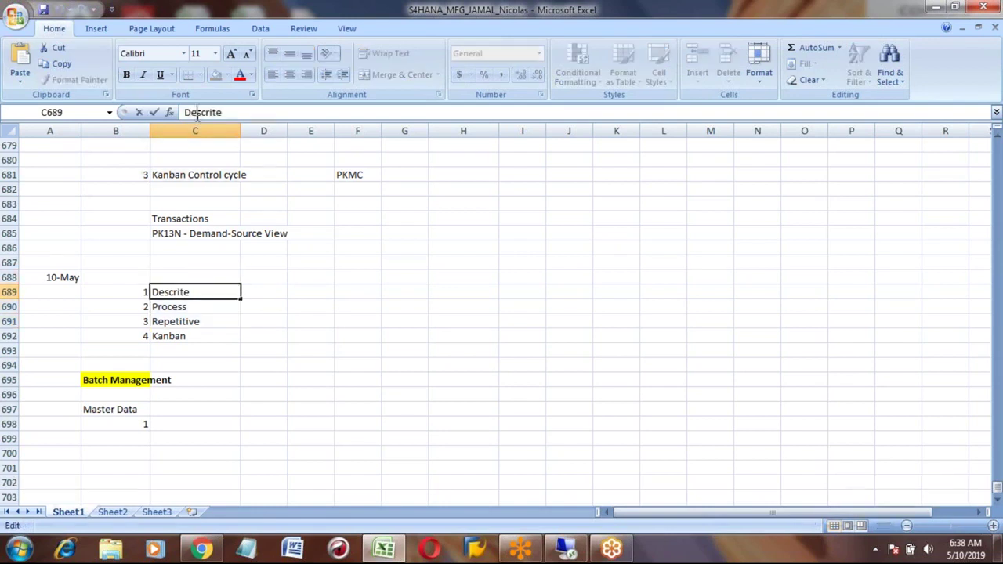
{"action": "key", "text": "BackSpace"}
{"action": "type", "text": "i"}
{"action": "key", "text": "Right"}
{"action": "key", "text": "Right"}
{"action": "key", "text": "Right"}
{"action": "key", "text": "Right"}
{"action": "key", "text": "BackSpace"}
{"action": "type", "text": "e"}
{"action": "key", "text": "Return"}
{"action": "key", "text": "Up"}
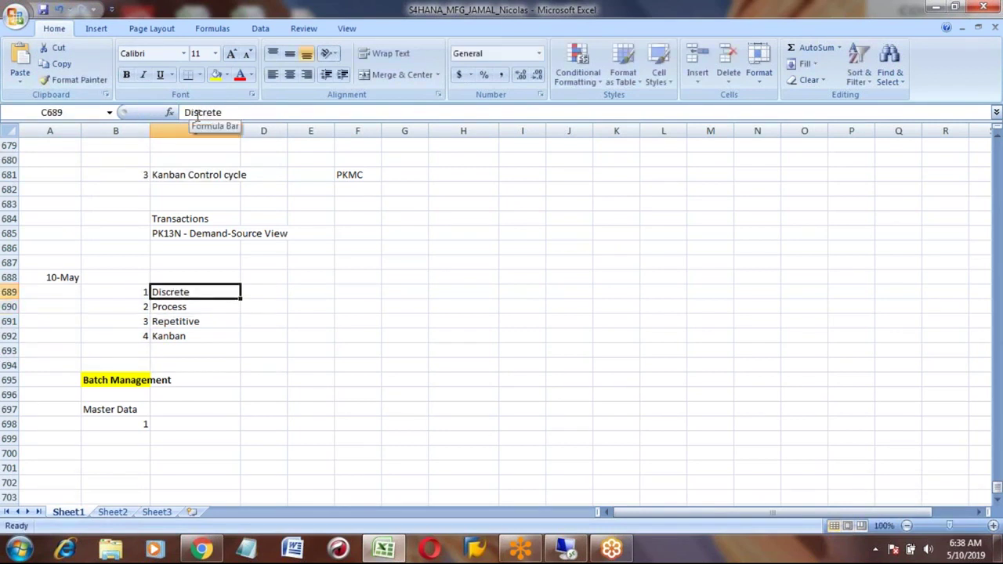
{"action": "key", "text": "shift+Down"}
{"action": "key", "text": "shift+Down"}
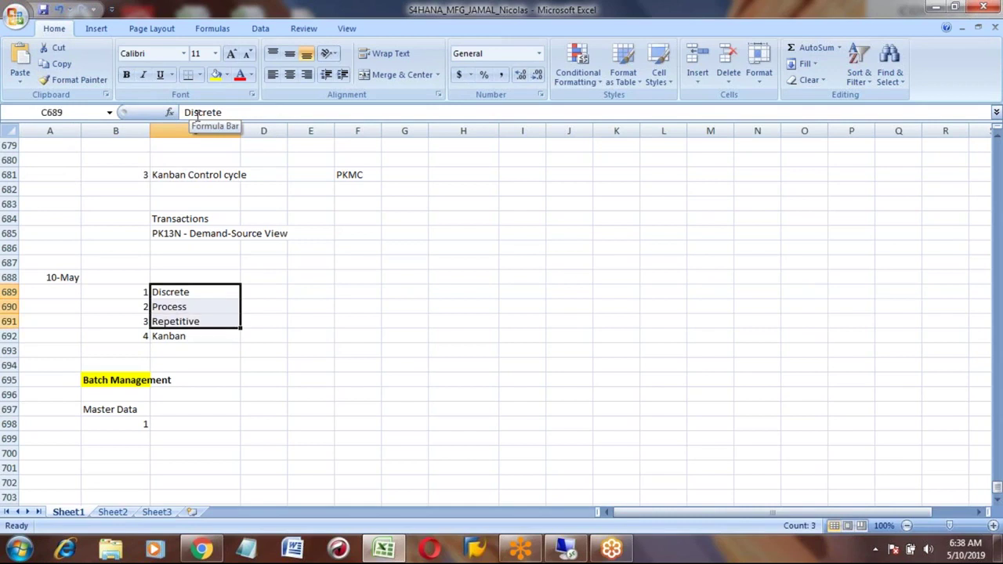
{"action": "key", "text": "Up"}
{"action": "key", "text": "Down"}
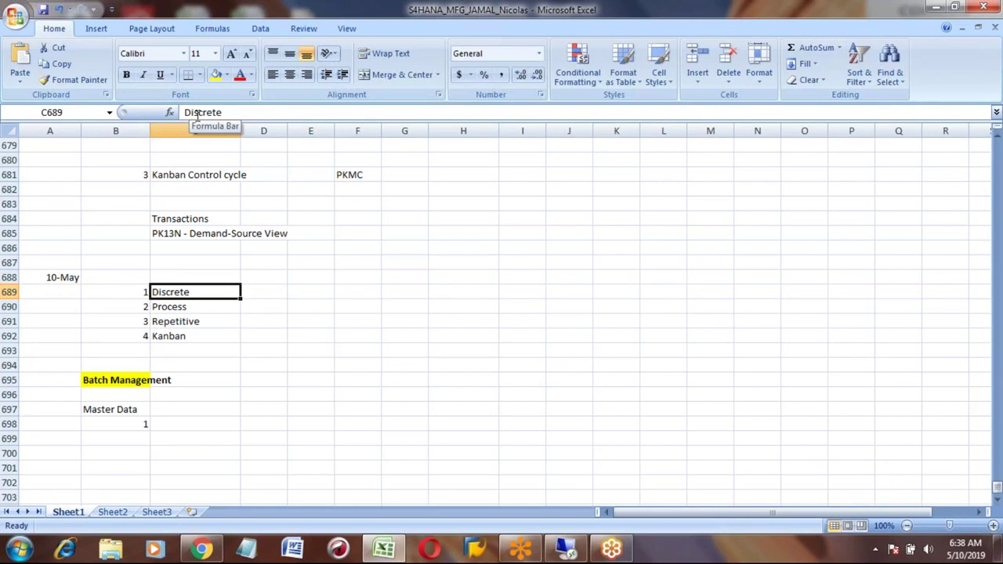
Step: Enter 'Characterisitcs' in C698 beside item 1, replacing the first 'Material' entry
{"action": "key", "text": "Down"}
{"action": "key", "text": "Down"}
{"action": "key", "text": "Down"}
{"action": "key", "text": "Down"}
{"action": "key", "text": "Down"}
{"action": "key", "text": "Down"}
{"action": "key", "text": "Down"}
{"action": "key", "text": "Down"}
{"action": "key", "text": "Down"}
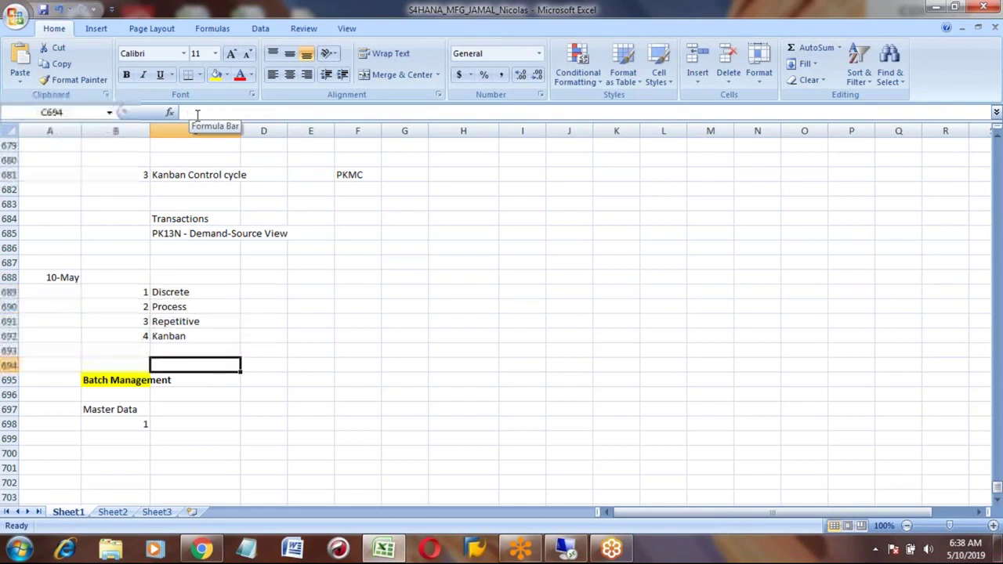
{"action": "key", "text": "Left"}
{"action": "key", "text": "Right"}
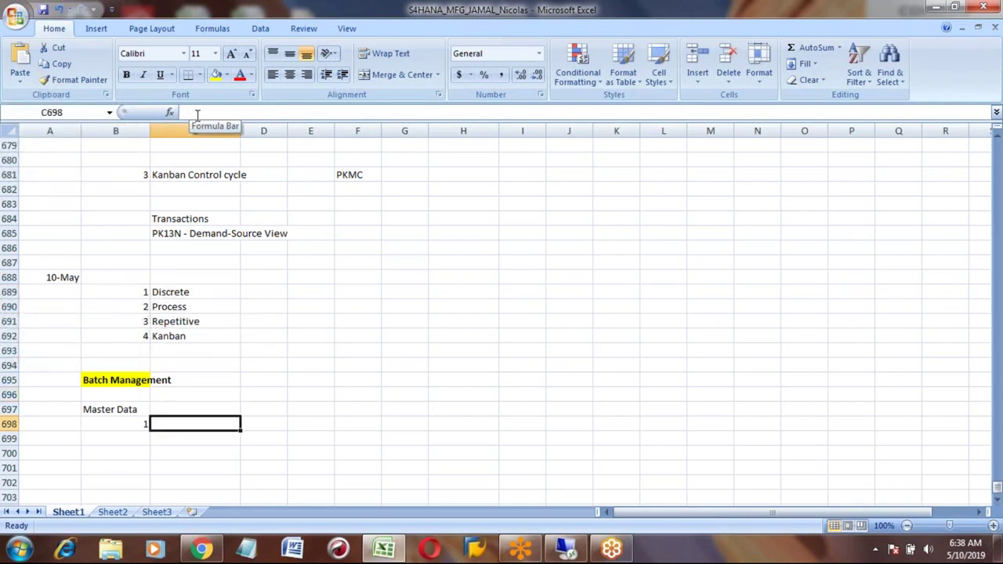
{"action": "type", "text": "Mat"}
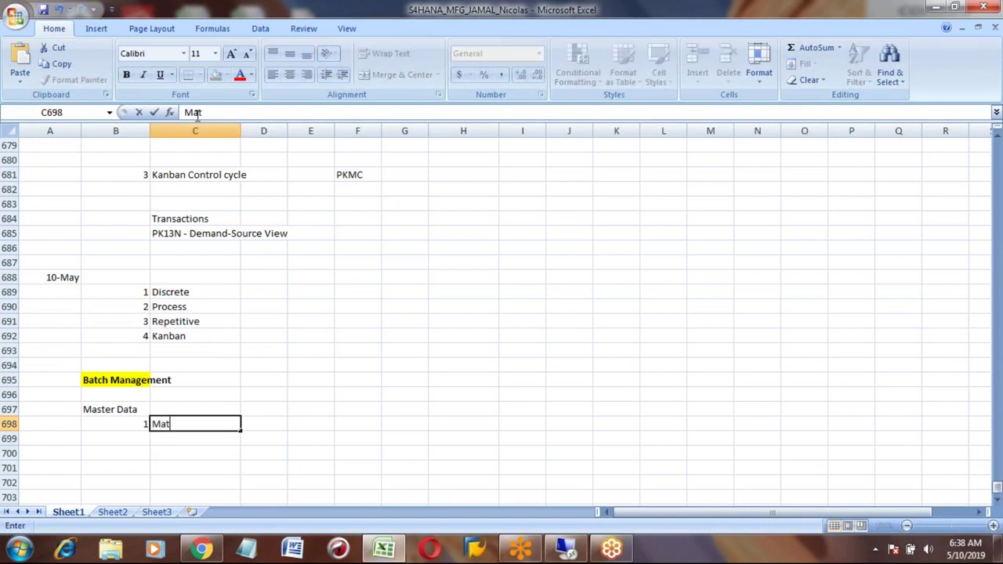
{"action": "type", "text": "erial"}
{"action": "key", "text": "Return"}
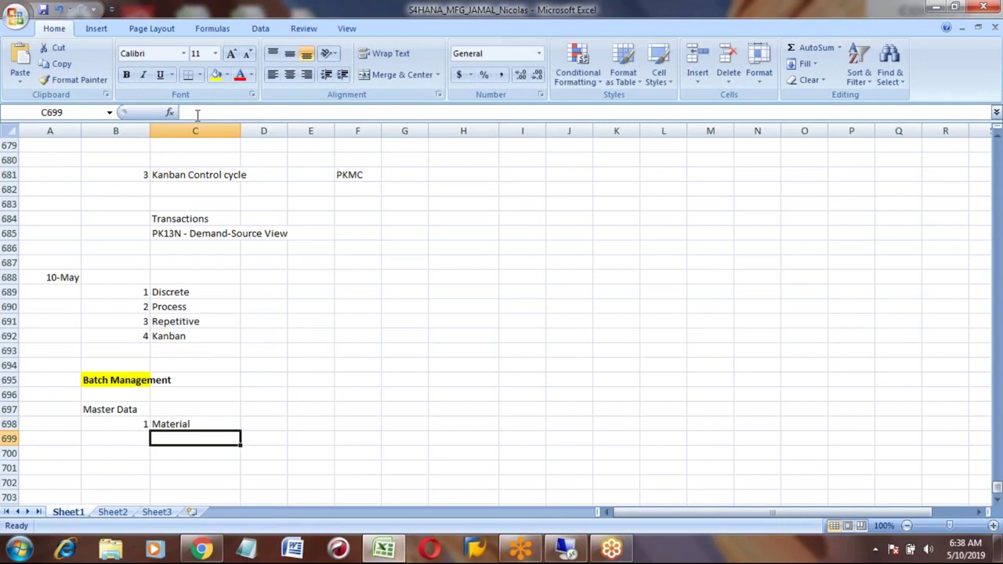
{"action": "key", "text": "Down"}
{"action": "key", "text": "Down"}
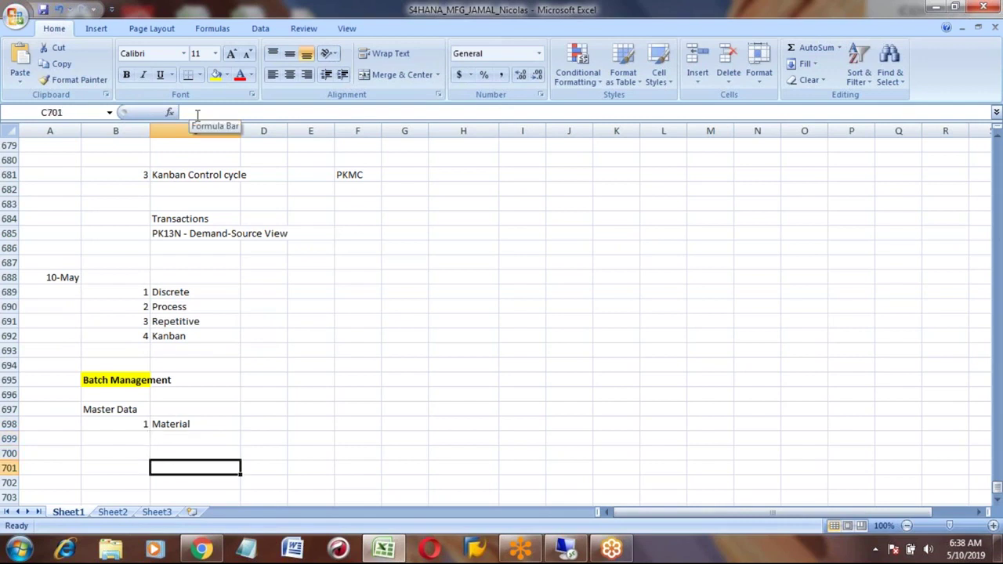
{"action": "key", "text": "Left"}
{"action": "key", "text": "Up"}
{"action": "key", "text": "Up"}
{"action": "key", "text": "Up"}
{"action": "key", "text": "Right"}
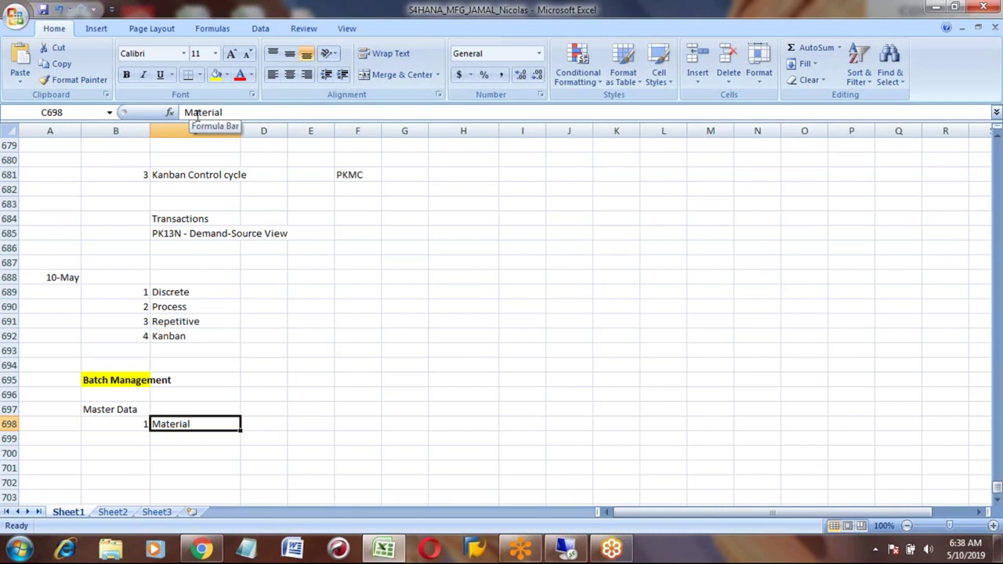
{"action": "type", "text": "C"}
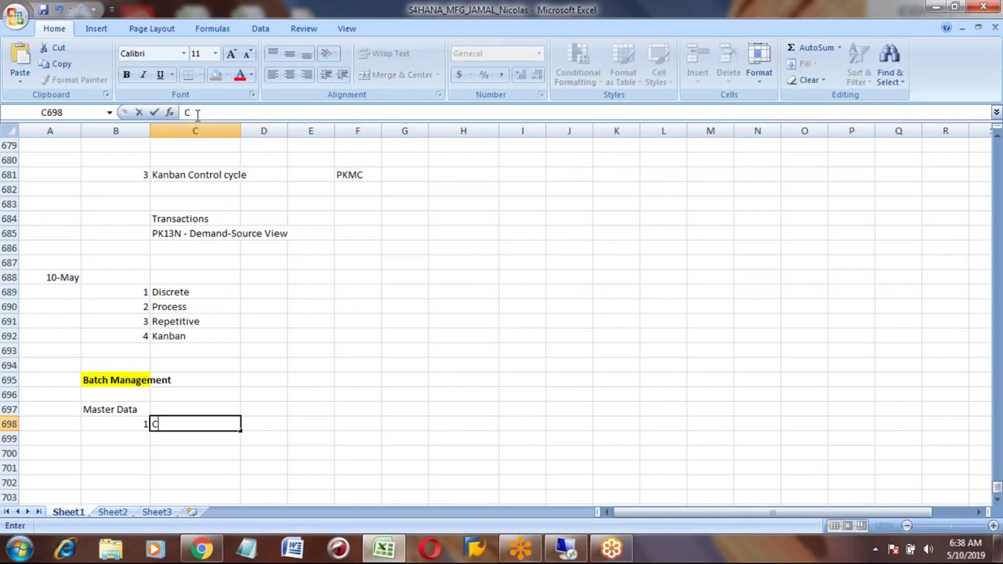
{"action": "type", "text": "haracteris"}
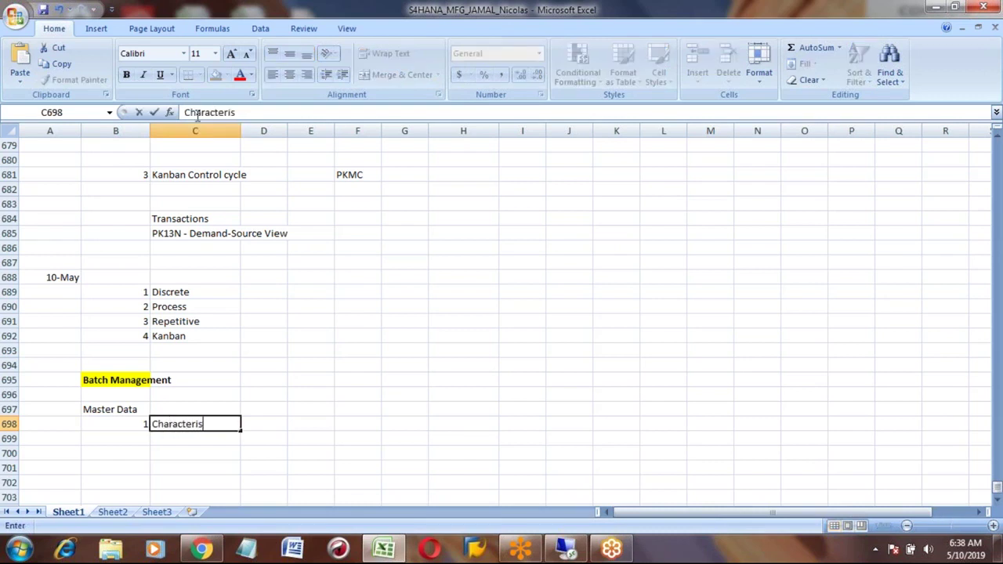
{"action": "type", "text": "itc"}
{"action": "type", "text": "s"}
{"action": "key", "text": "Return"}
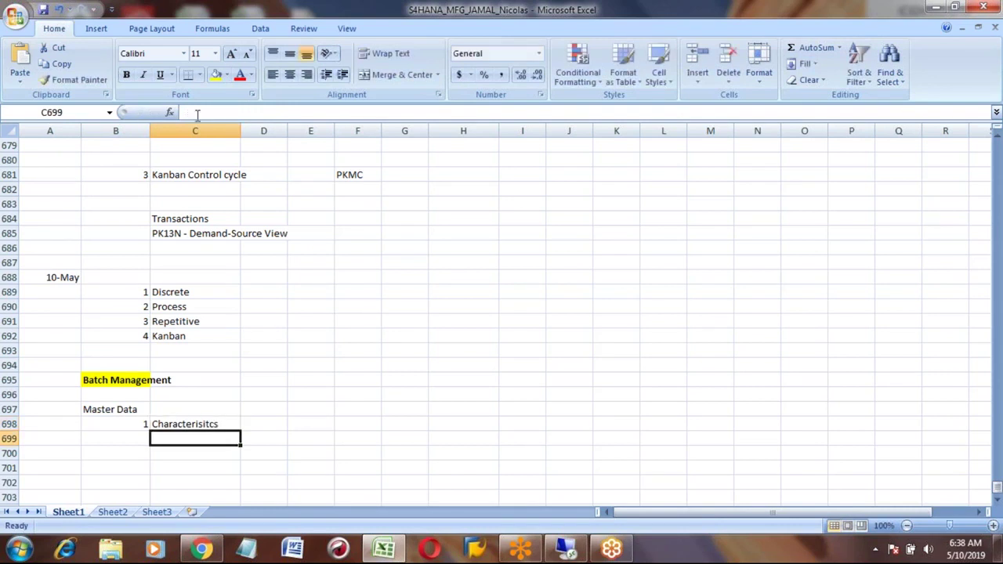
{"action": "key", "text": "Up"}
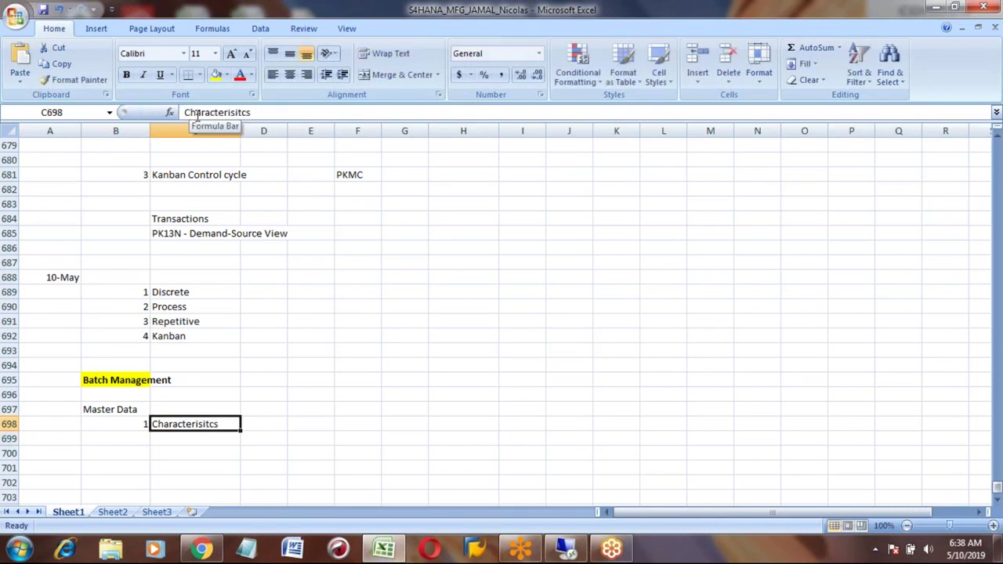
{"action": "key", "text": "Return"}
{"action": "key", "text": "Up"}
Step: Add item 2 'Class' in row 702
{"action": "key", "text": "Down"}
{"action": "key", "text": "Down"}
{"action": "key", "text": "Down"}
{"action": "key", "text": "Down"}
{"action": "key", "text": "Left"}
{"action": "type", "text": "2"}
{"action": "key", "text": "Tab"}
{"action": "type", "text": "Class"}
{"action": "key", "text": "Return"}
{"action": "key", "text": "Return"}
{"action": "key", "text": "Return"}
{"action": "key", "text": "Return"}
{"action": "key", "text": "Up"}
{"action": "key", "text": "Up"}
{"action": "key", "text": "Up"}
{"action": "key", "text": "Up"}
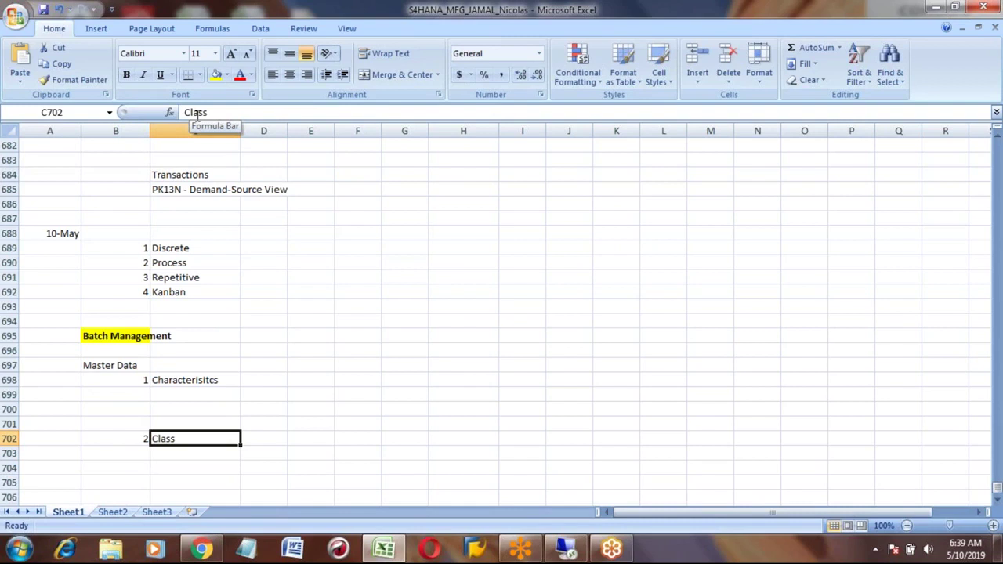
{"action": "key", "text": "Up"}
{"action": "key", "text": "Up"}
{"action": "key", "text": "Up"}
{"action": "key", "text": "Up"}
{"action": "key", "text": "Down"}
{"action": "key", "text": "Down"}
{"action": "key", "text": "Down"}
{"action": "key", "text": "Down"}
{"action": "key", "text": "Down"}
{"action": "key", "text": "Down"}
{"action": "key", "text": "Up"}
{"action": "key", "text": "Up"}
{"action": "key", "text": "Up"}
{"action": "key", "text": "Up"}
{"action": "key", "text": "Up"}
{"action": "key", "text": "Up"}
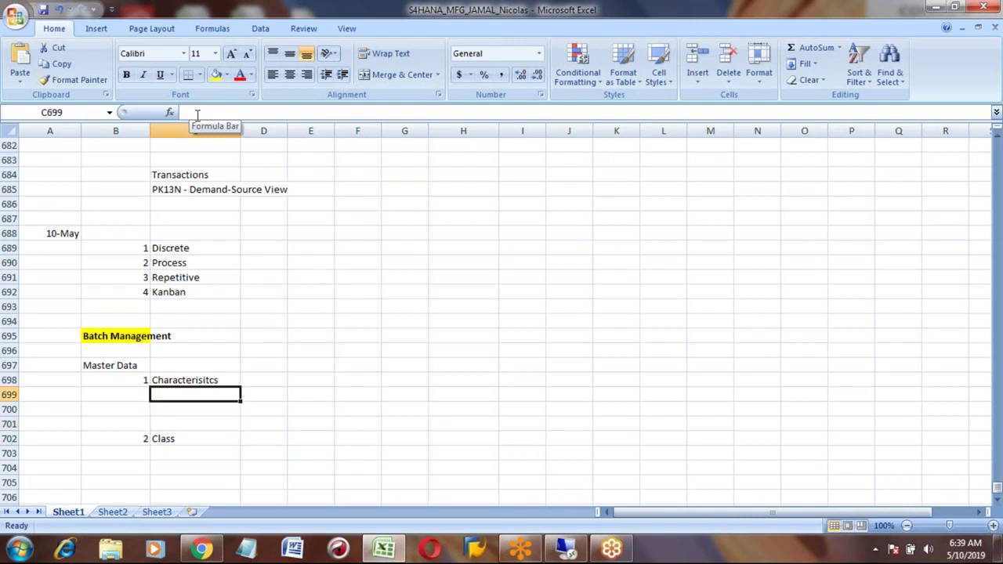
{"action": "key", "text": "Down"}
{"action": "key", "text": "Down"}
{"action": "key", "text": "Down"}
{"action": "key", "text": "Down"}
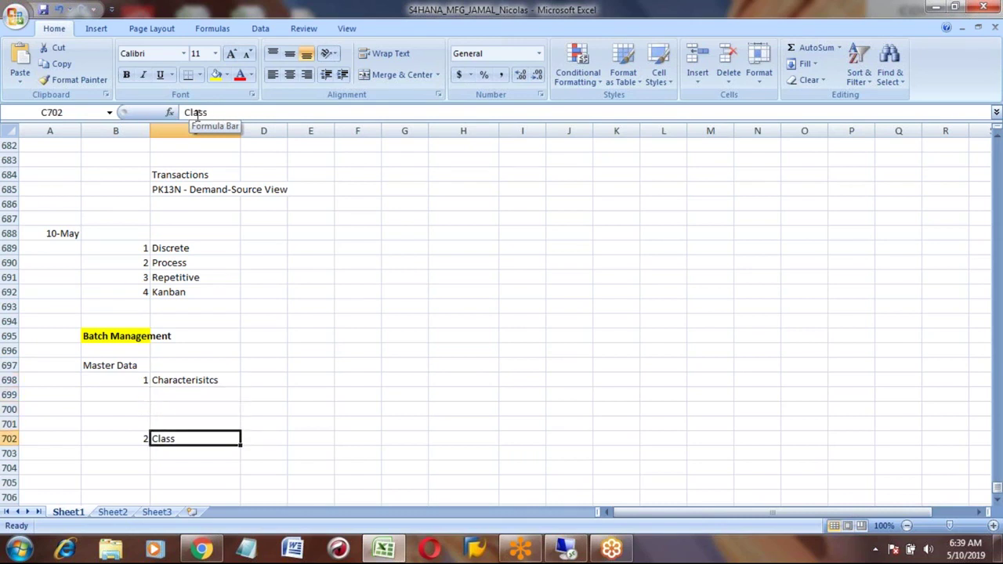
Step: Add item 3 'Material master' in row 705
{"action": "key", "text": "Down"}
{"action": "key", "text": "Down"}
{"action": "key", "text": "Down"}
{"action": "key", "text": "Left"}
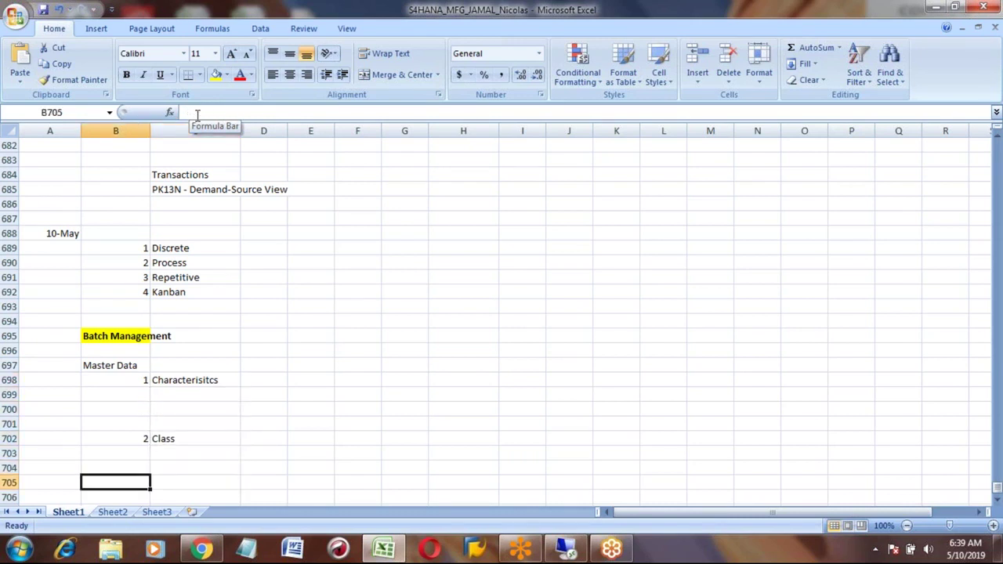
{"action": "type", "text": "3"}
{"action": "key", "text": "Tab"}
{"action": "type", "text": "Material master"}
{"action": "key", "text": "Return"}
{"action": "key", "text": "Up"}
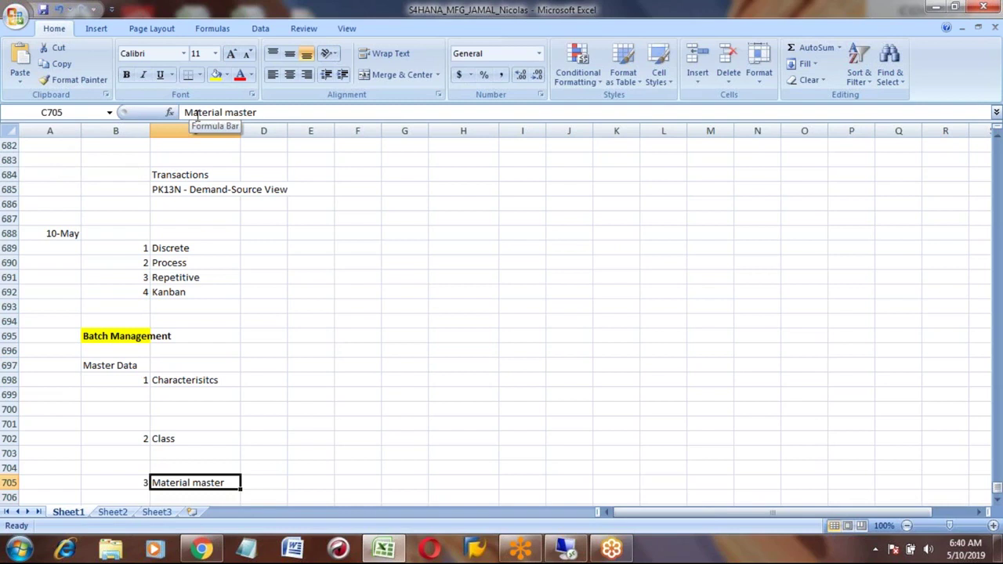
{"action": "key", "text": "Up"}
{"action": "key", "text": "Up"}
{"action": "key", "text": "Up"}
{"action": "key", "text": "Up"}
{"action": "key", "text": "Up"}
{"action": "key", "text": "Up"}
{"action": "key", "text": "Up"}
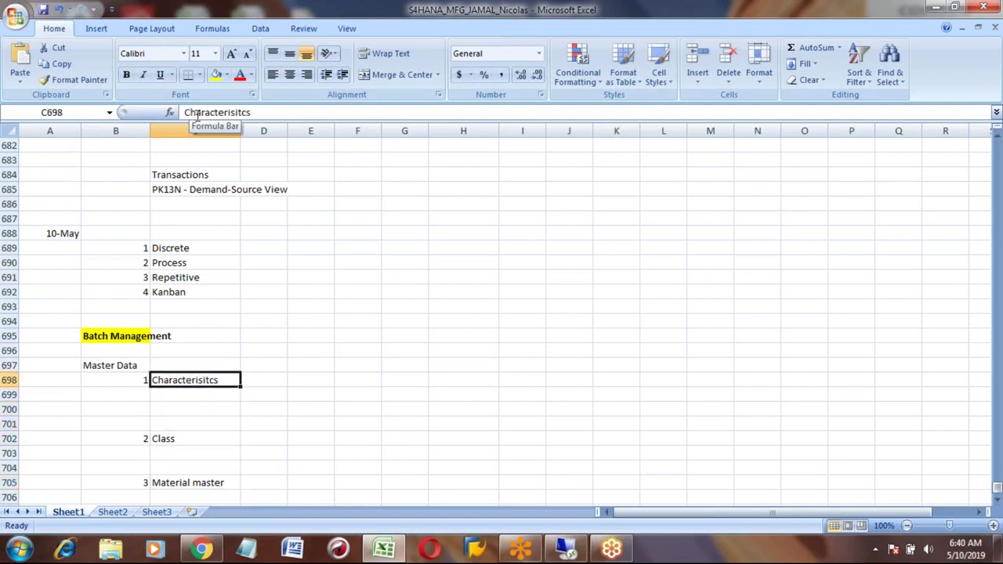
{"action": "key", "text": "Right"}
{"action": "key", "text": "Right"}
{"action": "key", "text": "Left"}
{"action": "key", "text": "Left"}
{"action": "key", "text": "Right"}
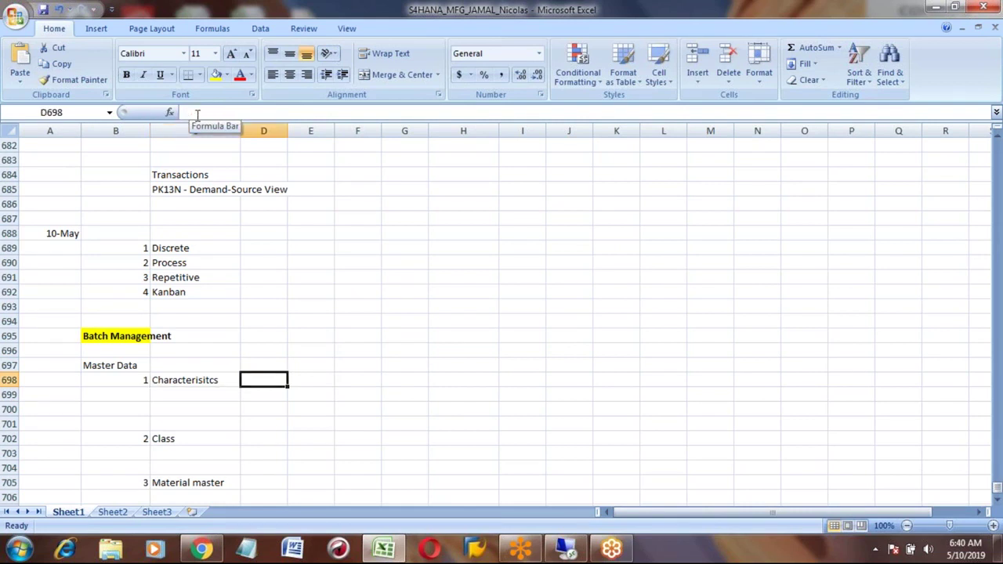
{"action": "key", "text": "Right"}
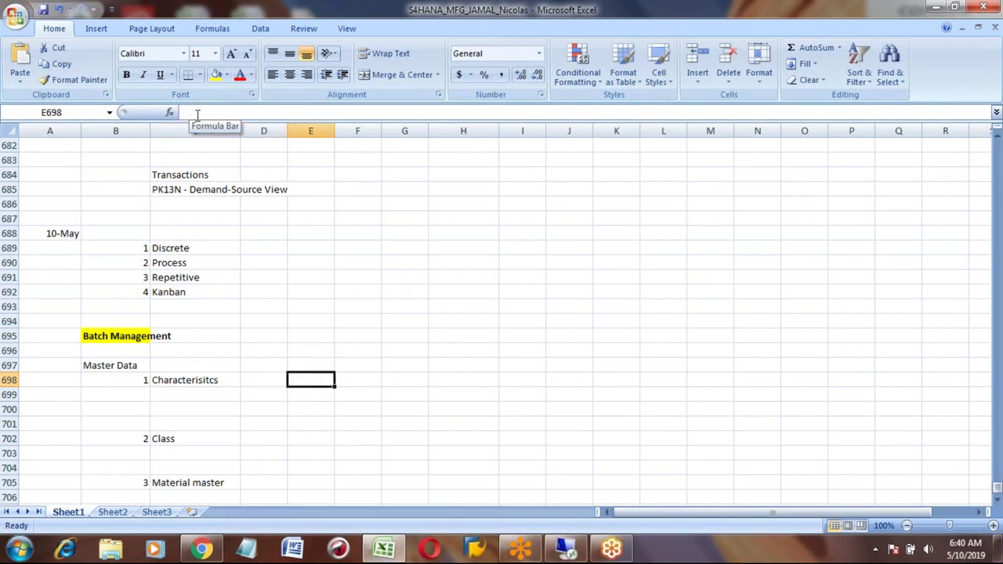
Step: List characteristics ZCOLOR and ZMODEL in E698–E699
{"action": "type", "text": "COLOR"}
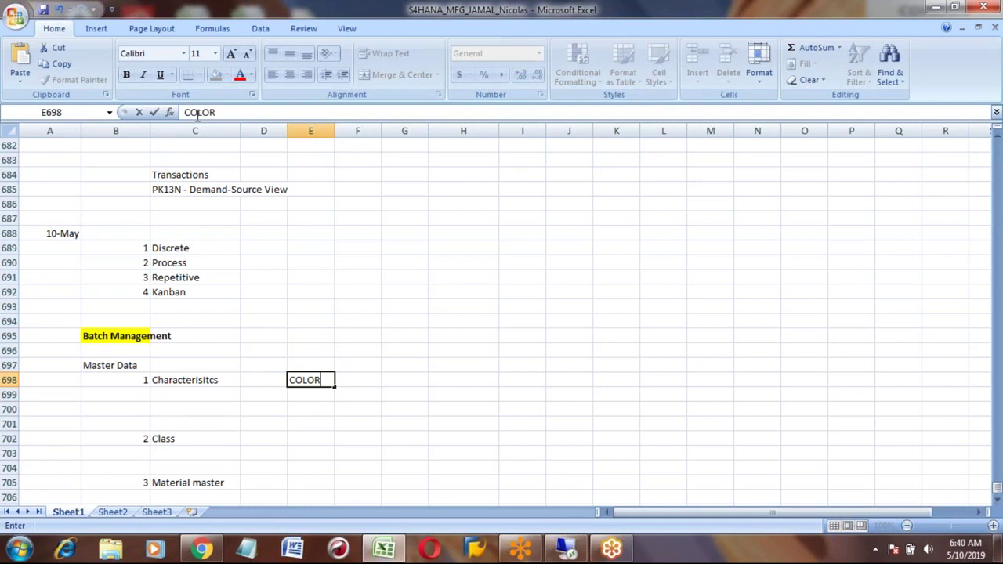
{"action": "key", "text": "Return"}
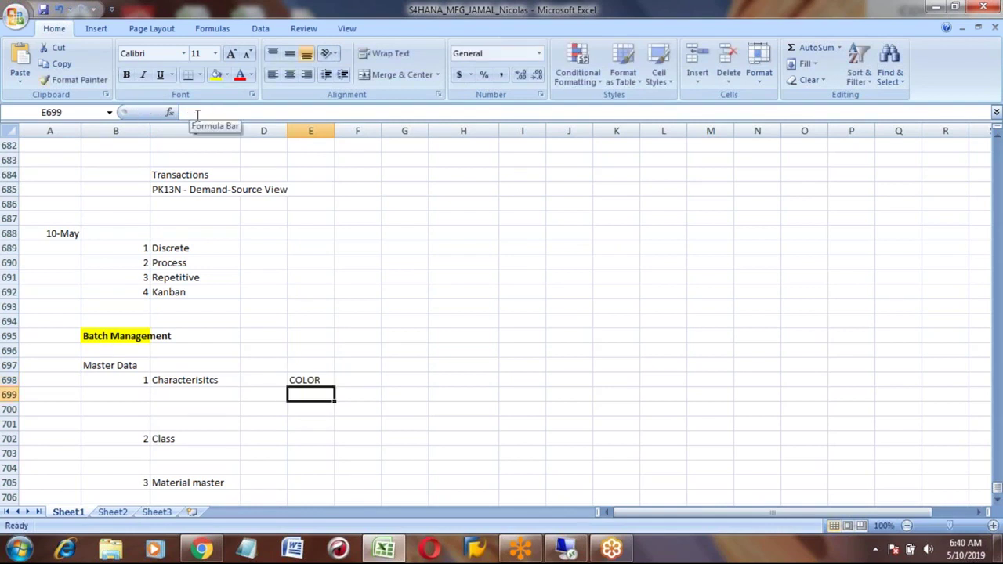
{"action": "type", "text": "MODEL"}
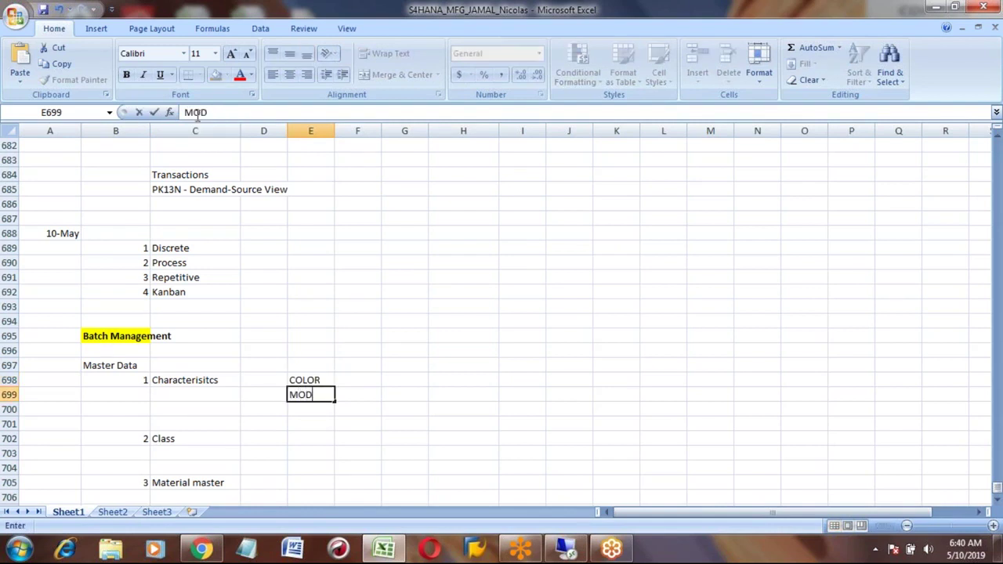
{"action": "key", "text": "Return"}
{"action": "key", "text": "Up"}
{"action": "key", "text": "Up"}
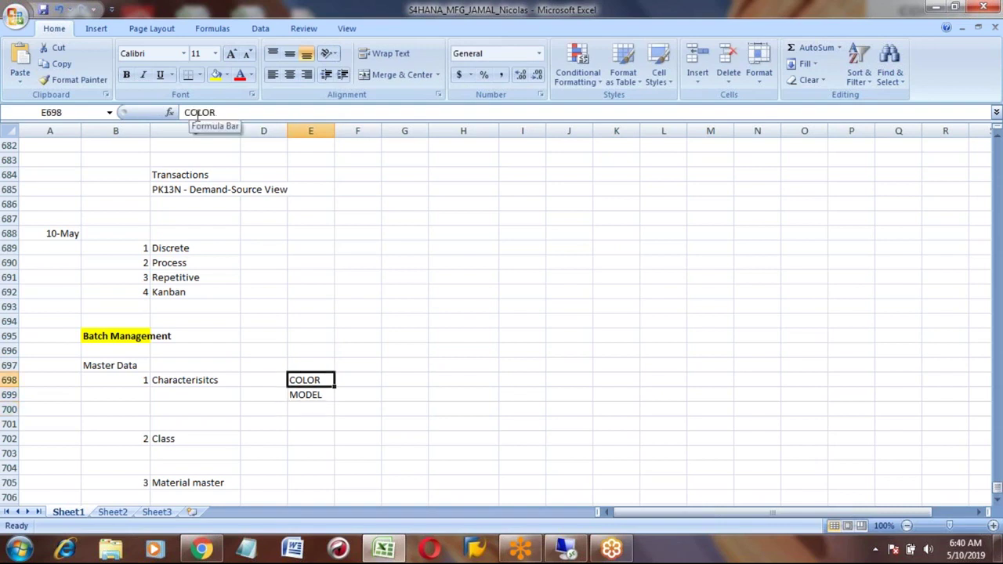
{"action": "left_click", "coordinate": [185, 112]}
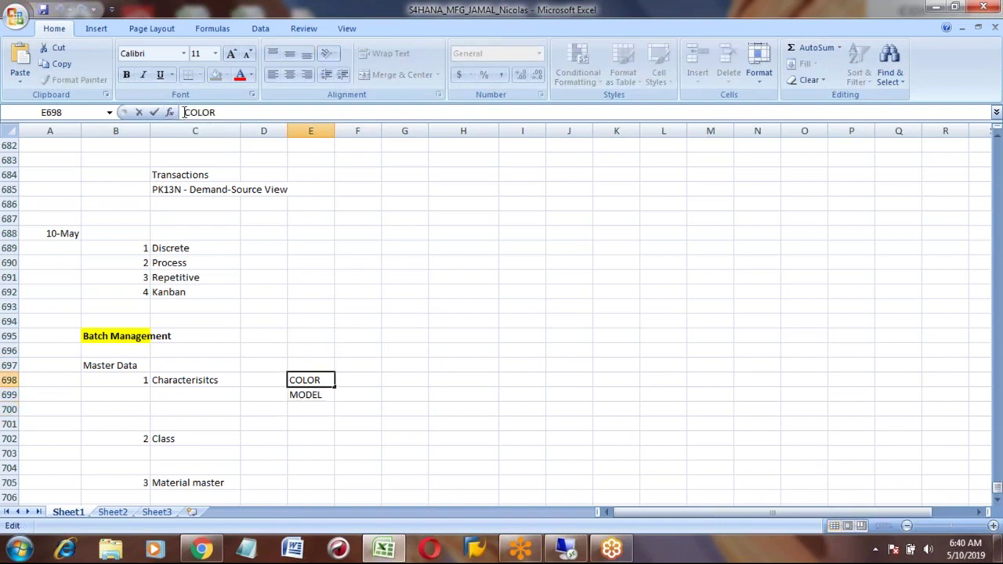
{"action": "type", "text": "Z"}
{"action": "key", "text": "Return"}
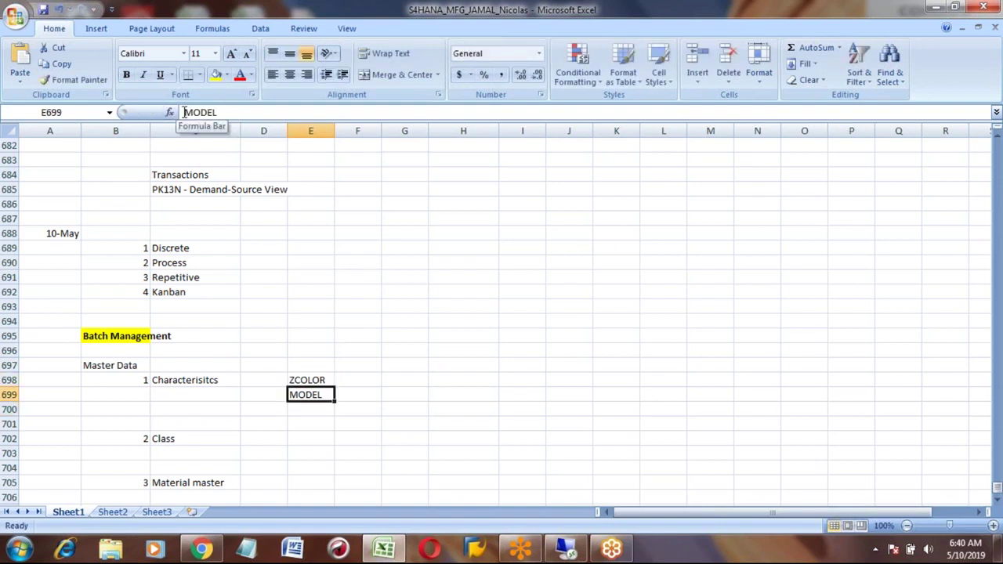
{"action": "left_click", "coordinate": [185, 112]}
{"action": "type", "text": "Z"}
{"action": "key", "text": "Return"}
Step: Note transaction CT04 in G698 beside ZCOLOR
{"action": "key", "text": "Up"}
{"action": "key", "text": "Up"}
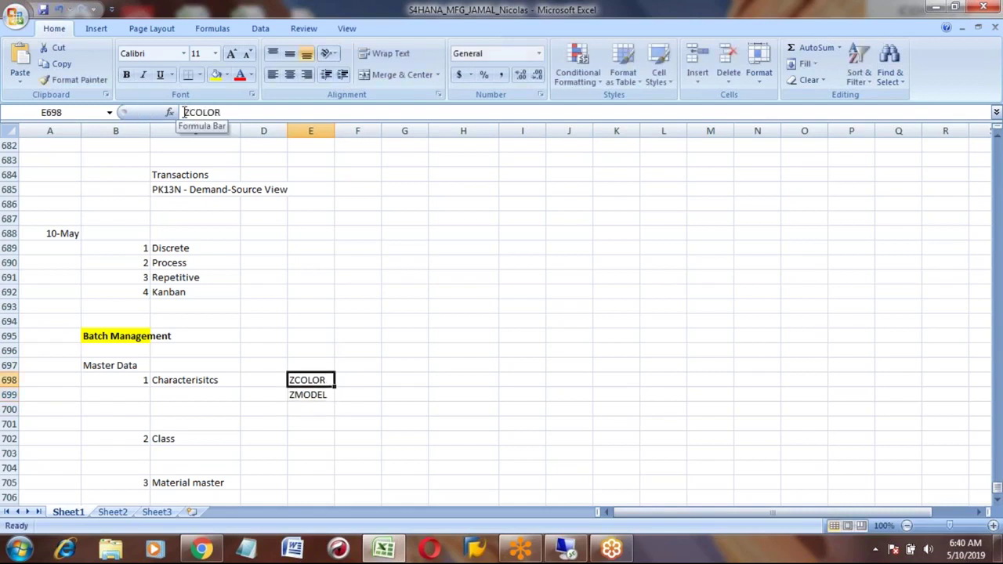
{"action": "key", "text": "Right"}
{"action": "key", "text": "Right"}
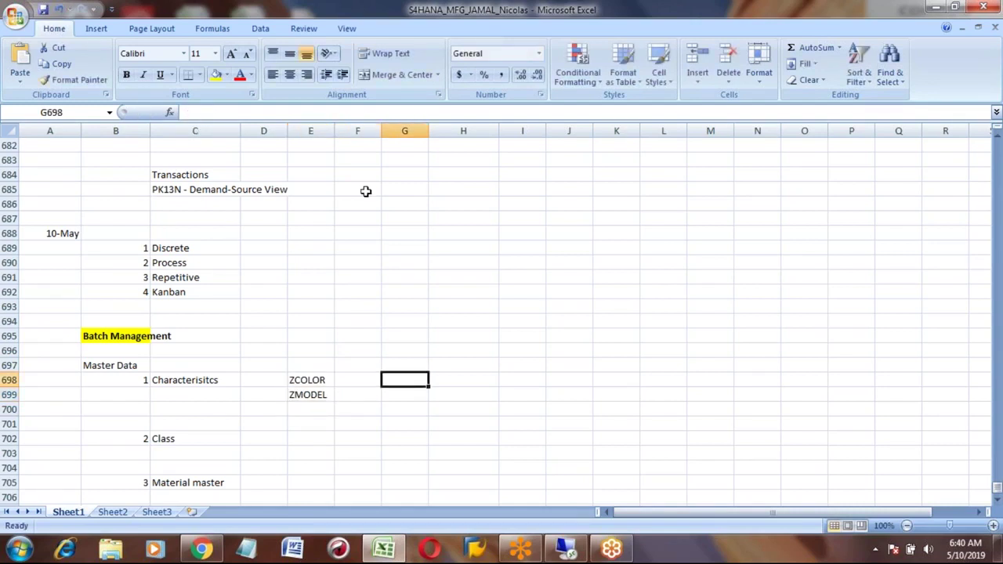
{"action": "type", "text": "CT04"}
{"action": "key", "text": "Return"}
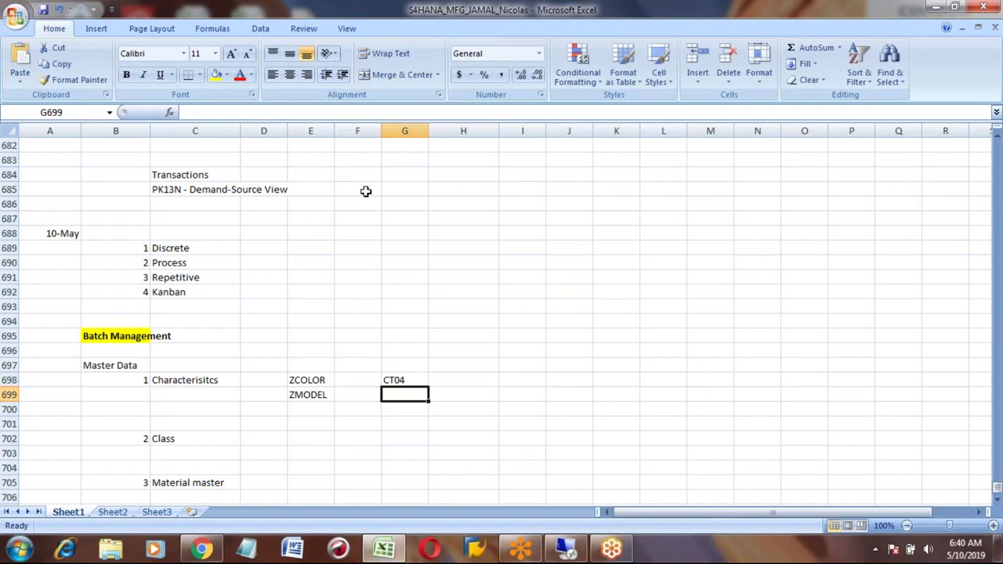
Step: Log on to S4_1809 via SAP Logon with the saved user and open the CT04 Characteristics screen
{"action": "left_click", "coordinate": [566, 551]}
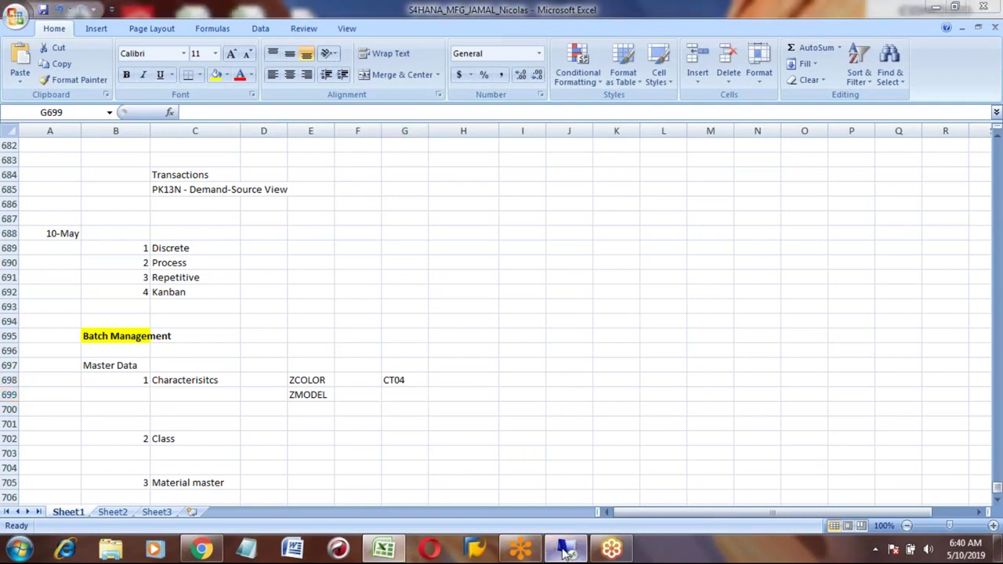
{"action": "left_click", "coordinate": [32, 424]}
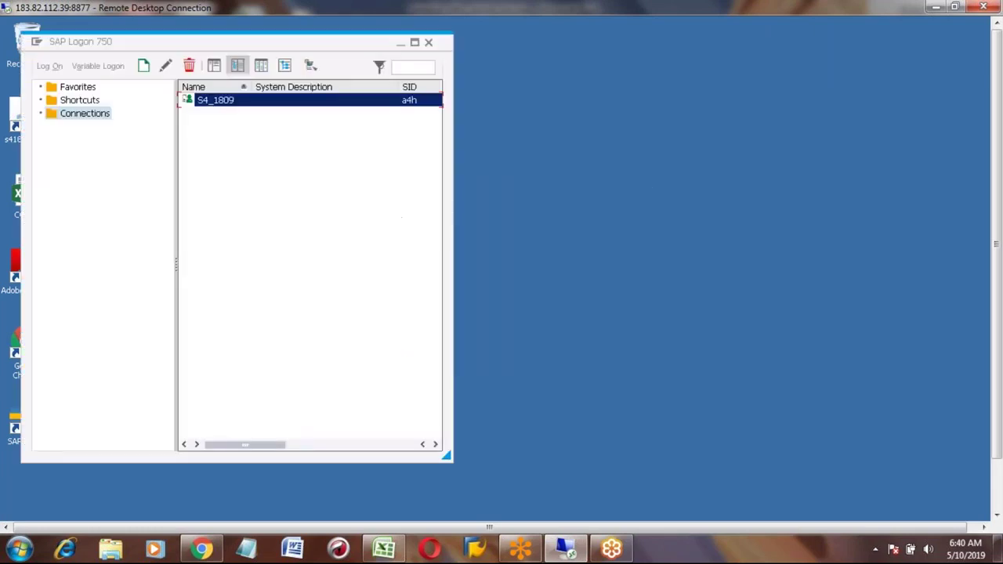
{"action": "key", "text": "Return"}
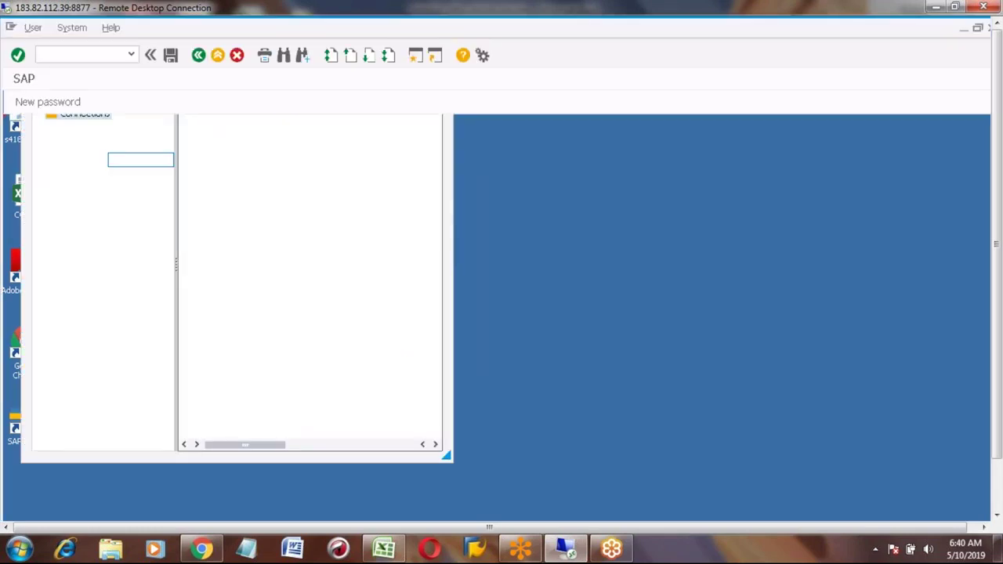
{"action": "key", "text": "Down"}
{"action": "key", "text": "Return"}
{"action": "key", "text": "Tab"}
{"action": "key", "text": "Right"}
{"action": "key", "text": "Right"}
{"action": "key", "text": "Right"}
{"action": "key", "text": "Right"}
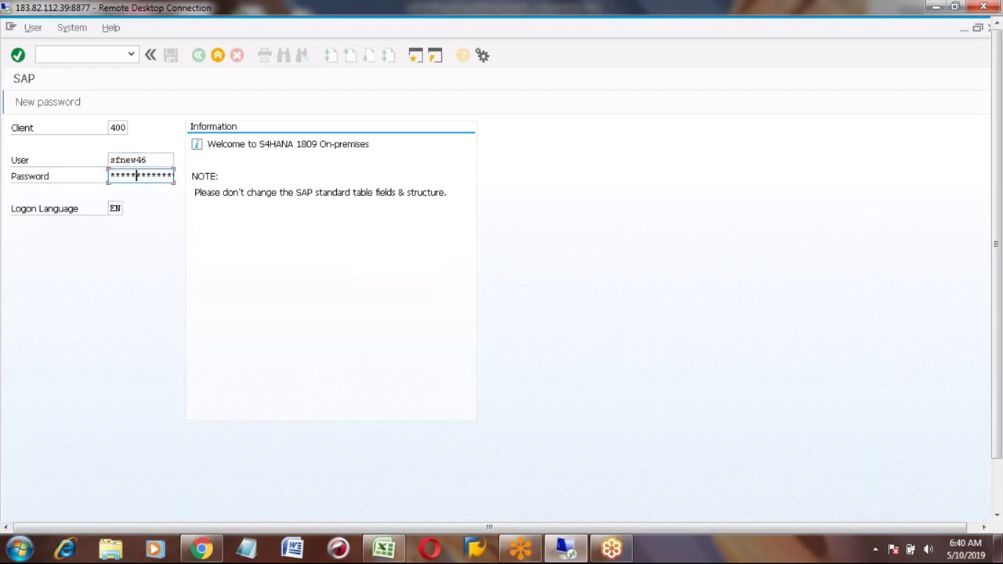
{"action": "key", "text": "Return"}
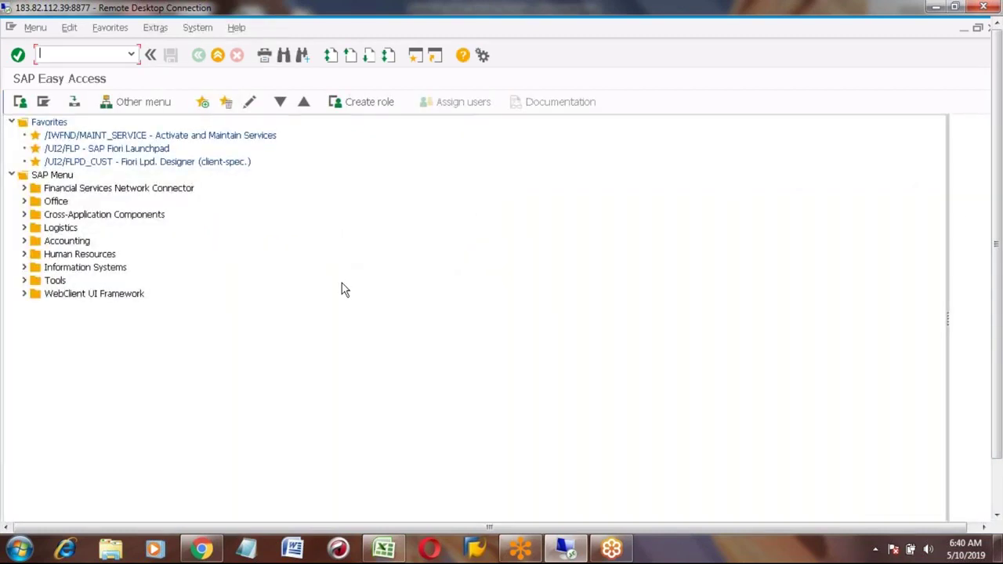
{"action": "type", "text": "sicf"}
{"action": "key", "text": "Return"}
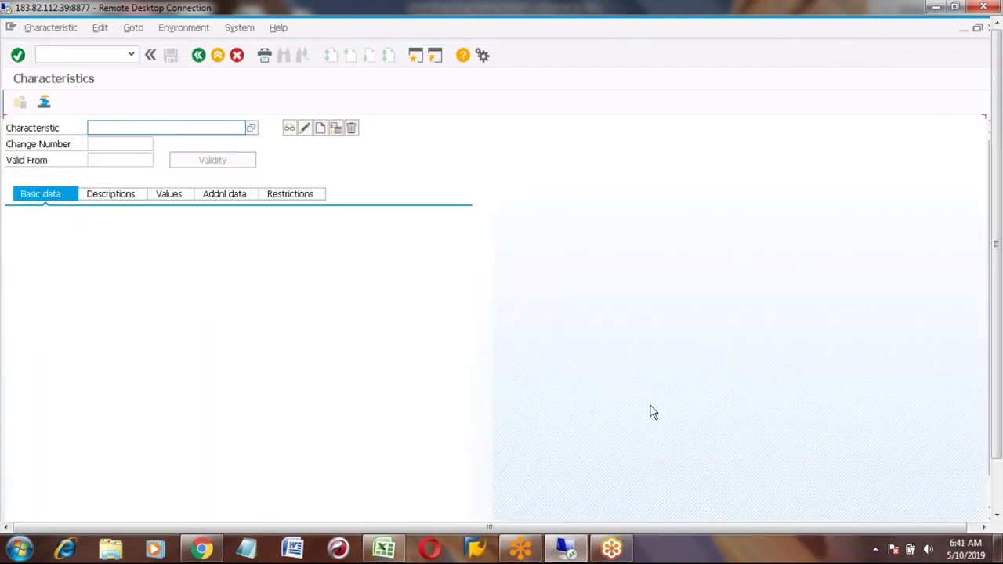
Step: Enter ZCOLOR as the characteristic name and create it
{"action": "left_click", "coordinate": [126, 128]}
{"action": "type", "text": "Z"}
{"action": "type", "text": "C0"}
{"action": "type", "text": "LOR"}
{"action": "left_click", "coordinate": [321, 129]}
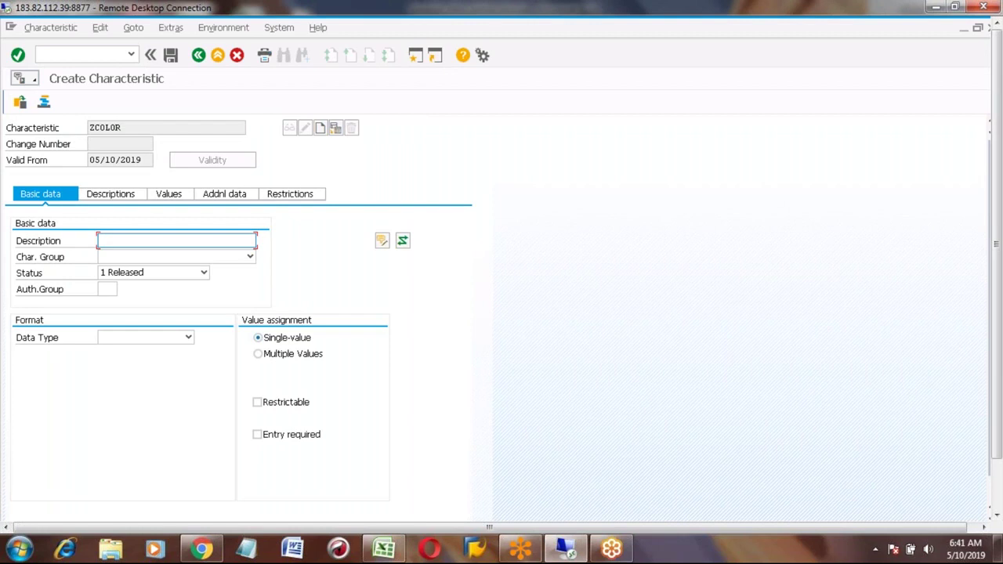
Step: Enter 'Honda Car Color' as the ZCOLOR description
{"action": "left_click", "coordinate": [156, 238]}
{"action": "type", "text": "C"}
{"action": "key", "text": "BackSpace"}
{"action": "type", "text": "HOnda Car Color"}
{"action": "left_click", "coordinate": [111, 241]}
{"action": "key", "text": "BackSpace"}
{"action": "type", "text": "o"}
Step: Make ZCOLOR CHAR format with 10 characters and show its allowed values
{"action": "left_click", "coordinate": [188, 337]}
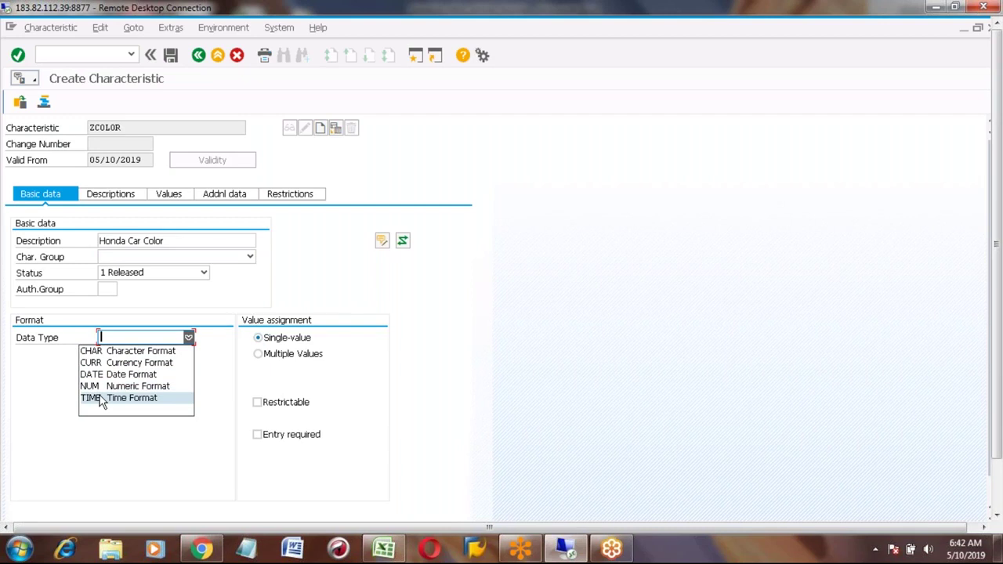
{"action": "left_click", "coordinate": [94, 351]}
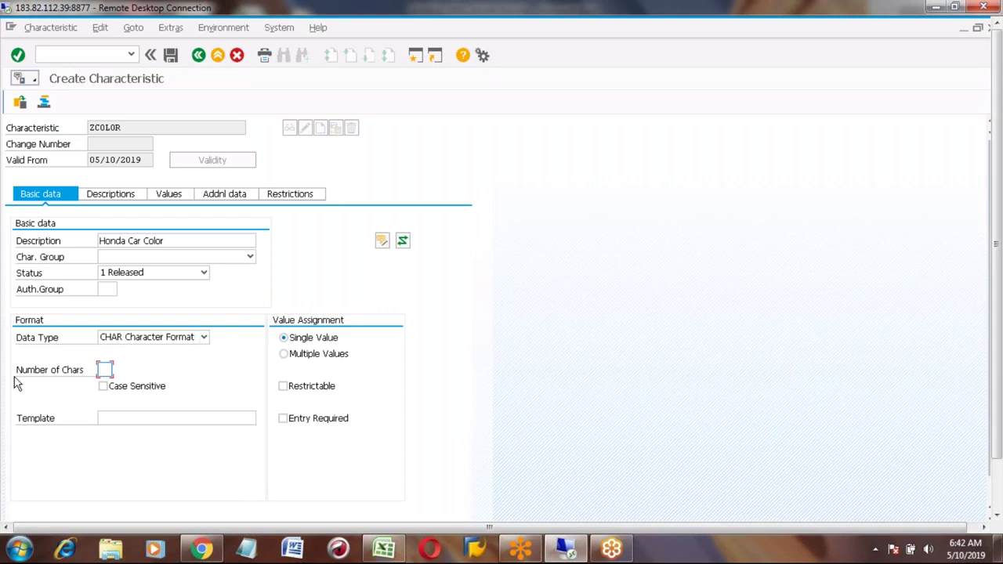
{"action": "left_click", "coordinate": [105, 369]}
{"action": "type", "text": "10"}
{"action": "left_click", "coordinate": [168, 194]}
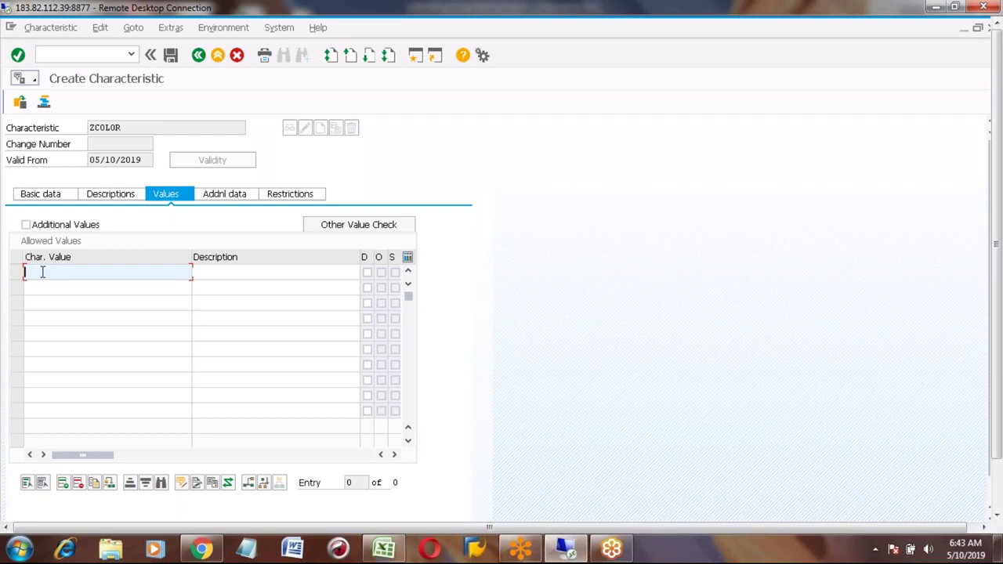
Step: Add allowed values White and Black, described White Color and Black Color
{"action": "type", "text": "White"}
{"action": "left_click", "coordinate": [224, 272]}
{"action": "type", "text": "White Color"}
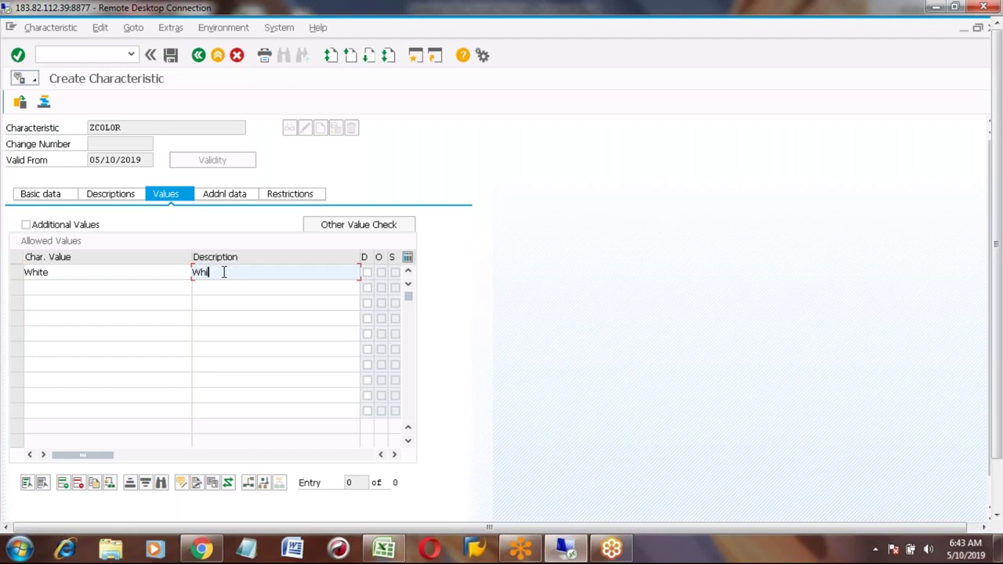
{"action": "left_click", "coordinate": [112, 287]}
{"action": "type", "text": "Black"}
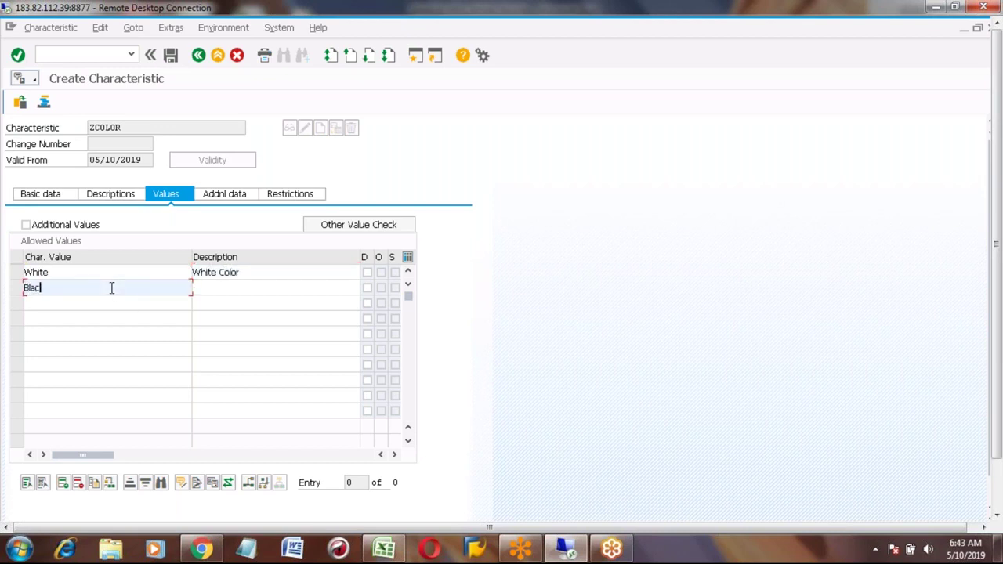
{"action": "left_click", "coordinate": [225, 286]}
{"action": "type", "text": "Black "}
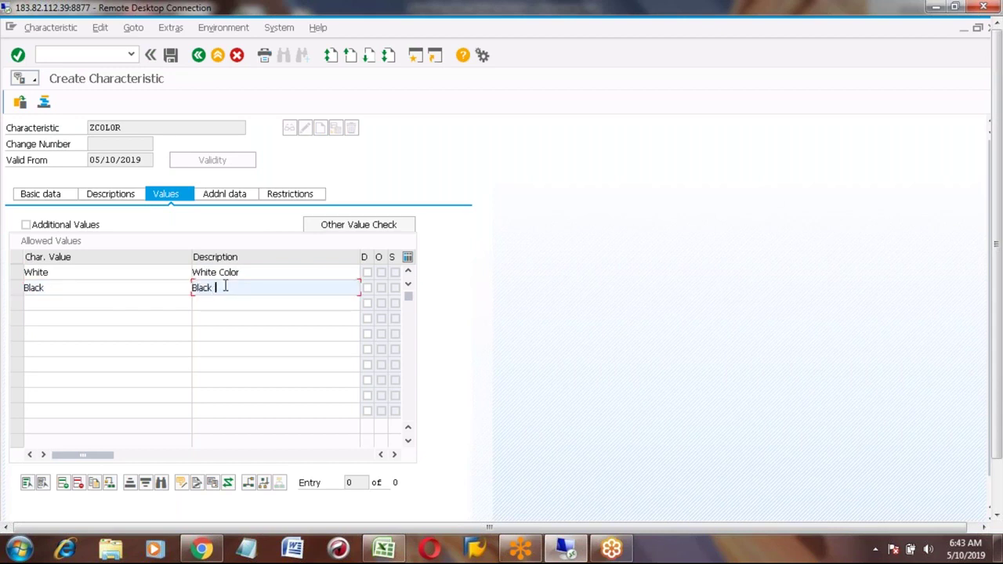
{"action": "type", "text": "Color"}
Step: Add Red and Silver (Red Color, Silver color), confirm the values, and save ZCOLOR
{"action": "left_click", "coordinate": [81, 302]}
{"action": "type", "text": "Red"}
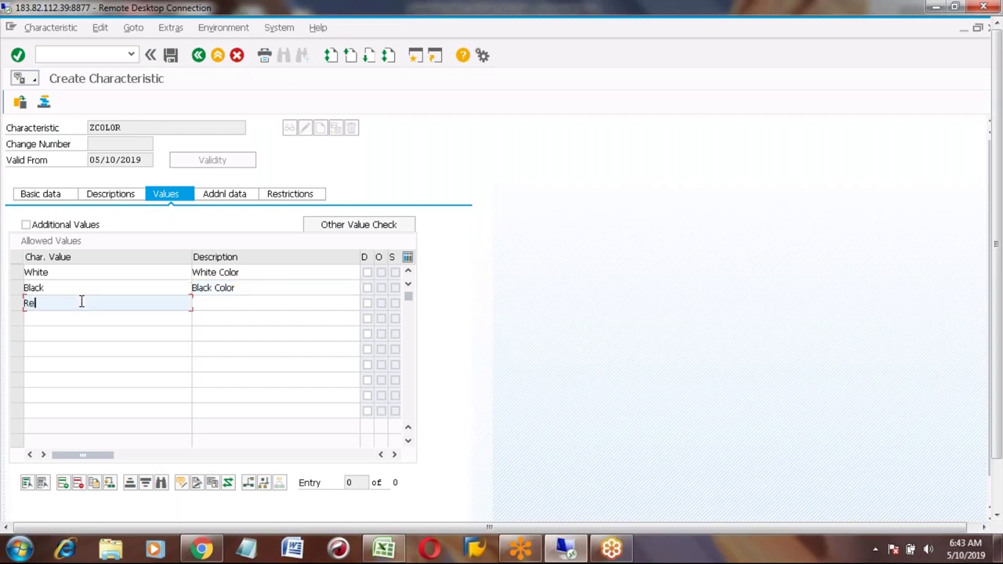
{"action": "left_click", "coordinate": [211, 303]}
{"action": "type", "text": "Red Color"}
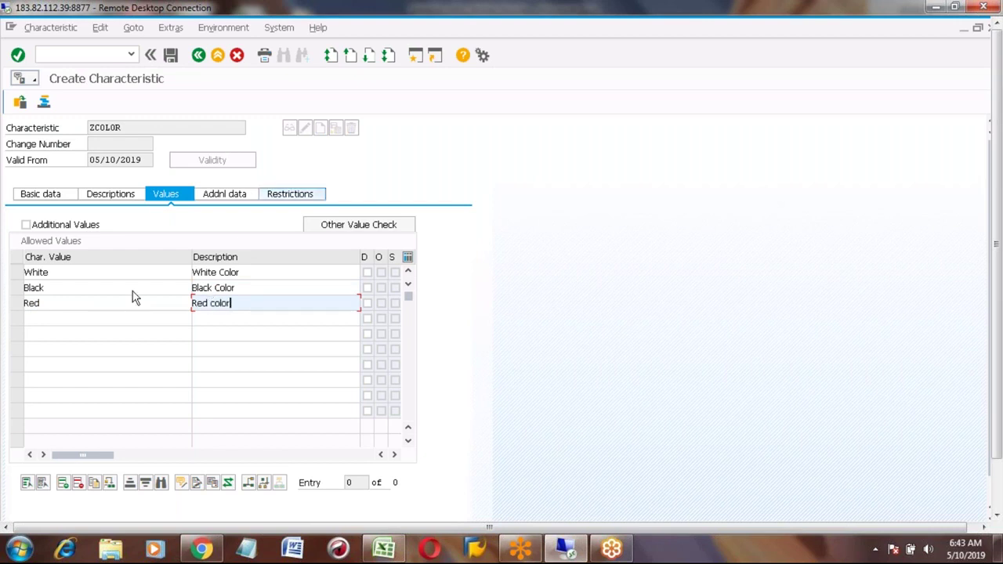
{"action": "left_click", "coordinate": [68, 320]}
{"action": "type", "text": "Silver"}
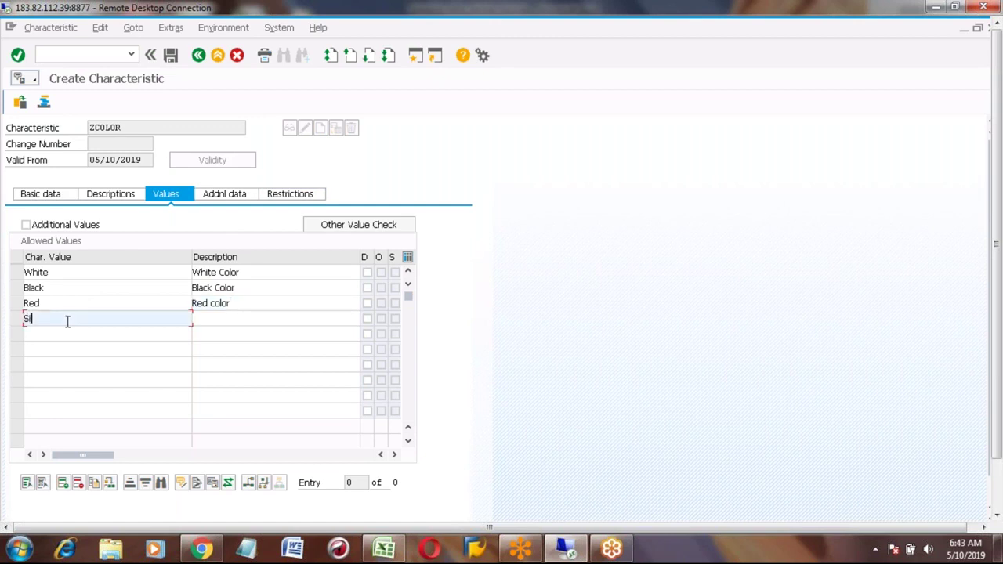
{"action": "left_click", "coordinate": [224, 316]}
{"action": "type", "text": "Sil"}
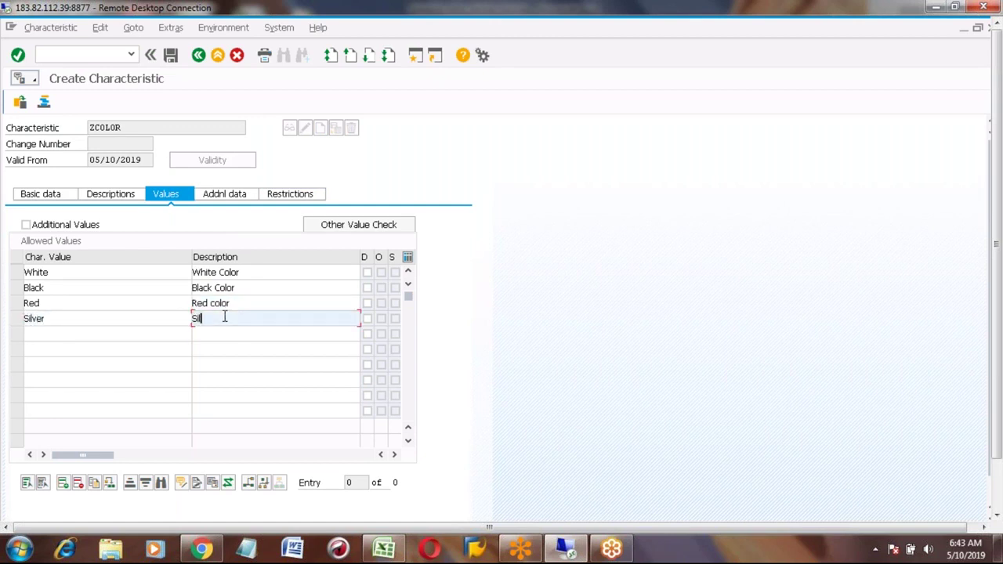
{"action": "type", "text": "ver color"}
{"action": "key", "text": "Return"}
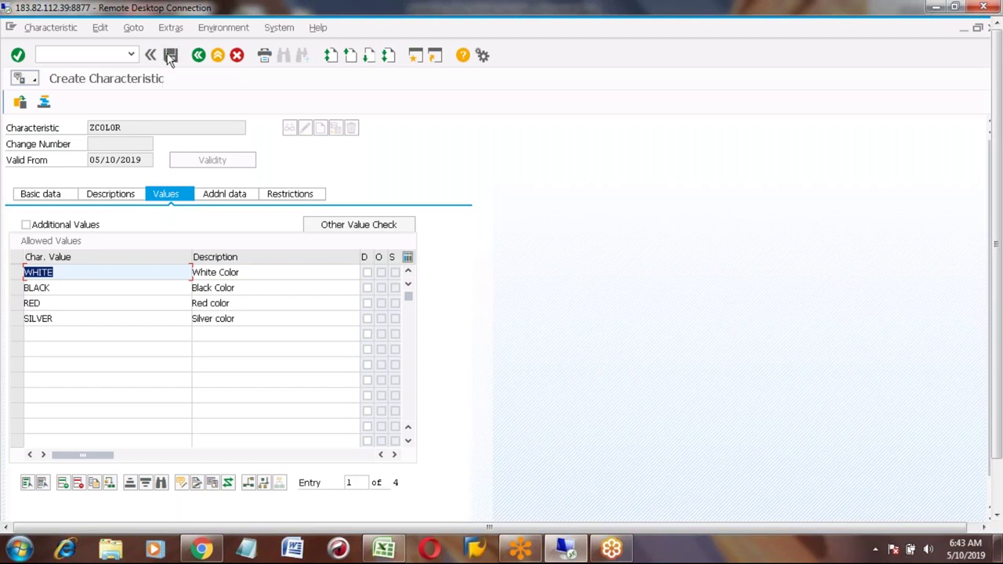
{"action": "left_click", "coordinate": [171, 57]}
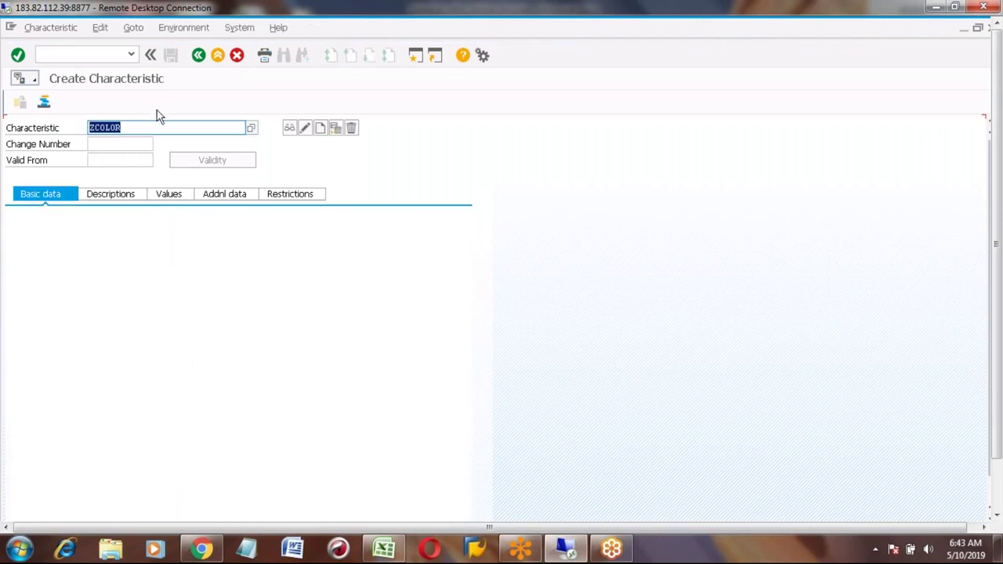
Step: Change the characteristic name to ZMODEL and start creating it
{"action": "left_click", "coordinate": [130, 131]}
{"action": "key", "text": "BackSpace"}
{"action": "key", "text": "BackSpace"}
{"action": "key", "text": "BackSpace"}
{"action": "key", "text": "BackSpace"}
{"action": "key", "text": "BackSpace"}
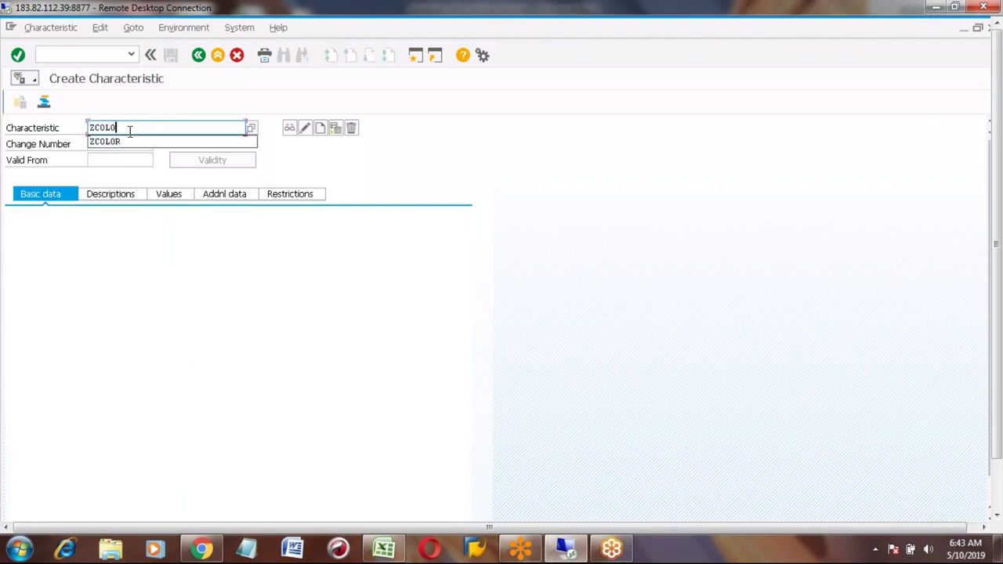
{"action": "type", "text": "model"}
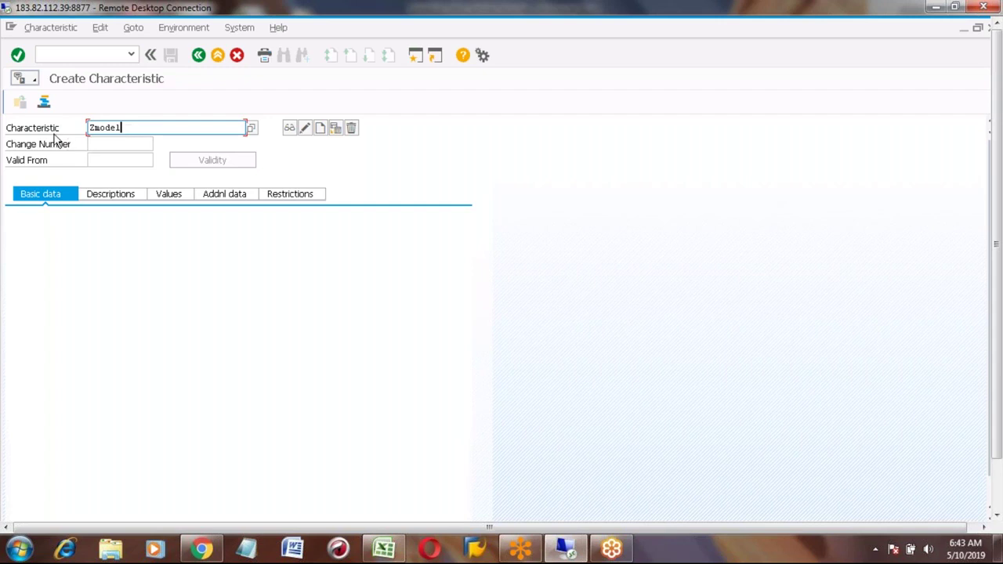
{"action": "left_click", "coordinate": [321, 127]}
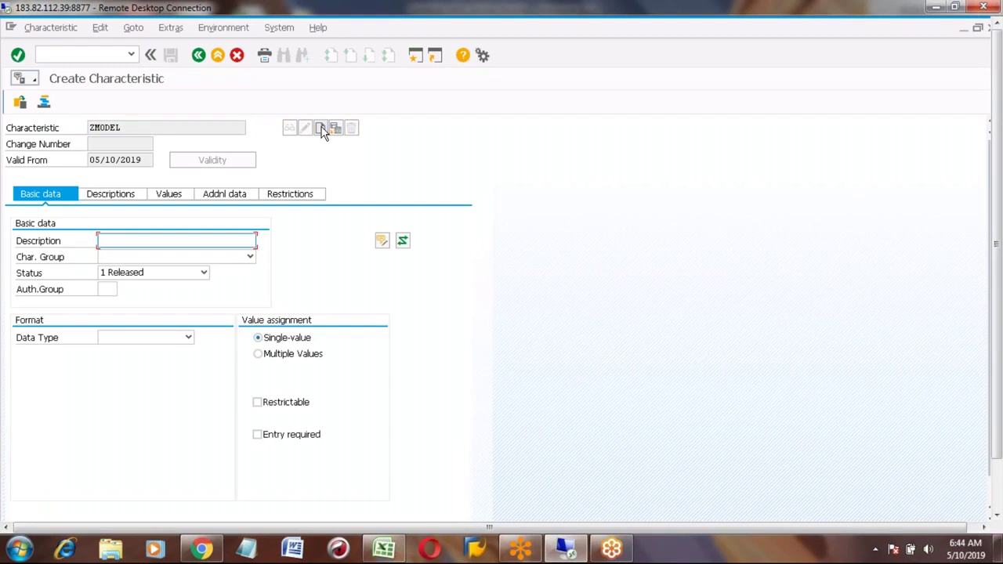
Step: Describe ZMODEL as 'Honda Car Model', CHAR format with 10 characters, and show its values
{"action": "left_click", "coordinate": [109, 239]}
{"action": "type", "text": "Honda Car Model"}
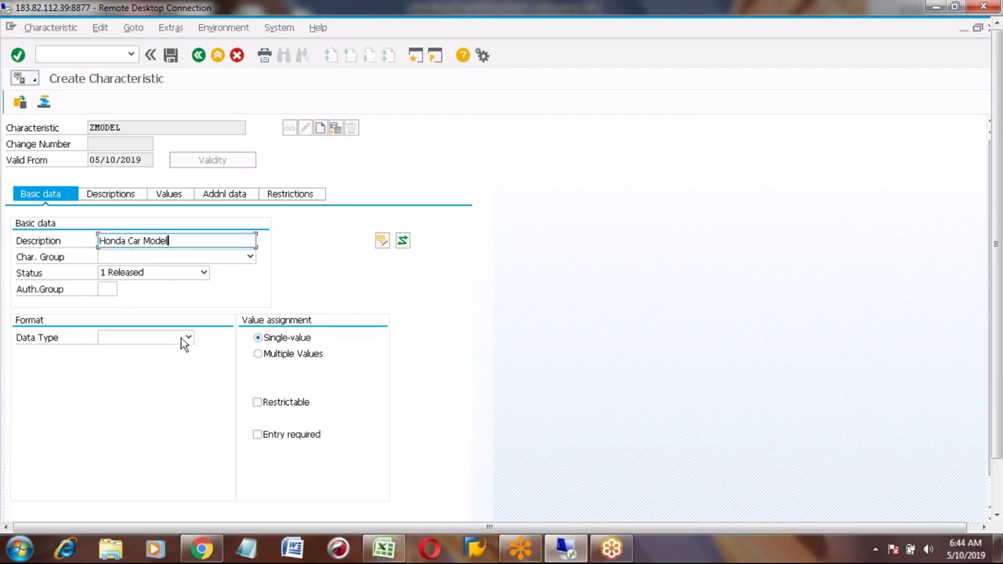
{"action": "left_click", "coordinate": [187, 337]}
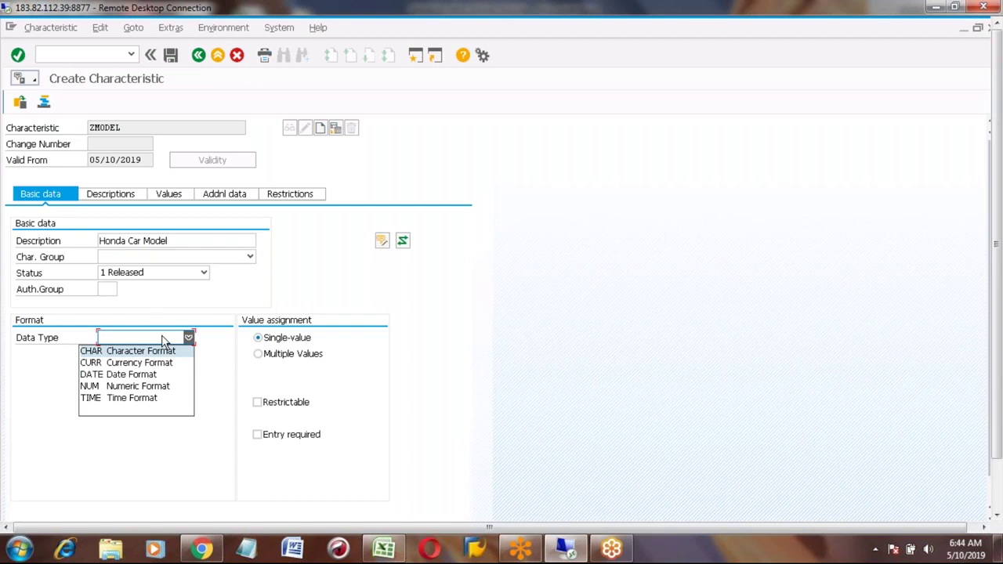
{"action": "left_click", "coordinate": [102, 351]}
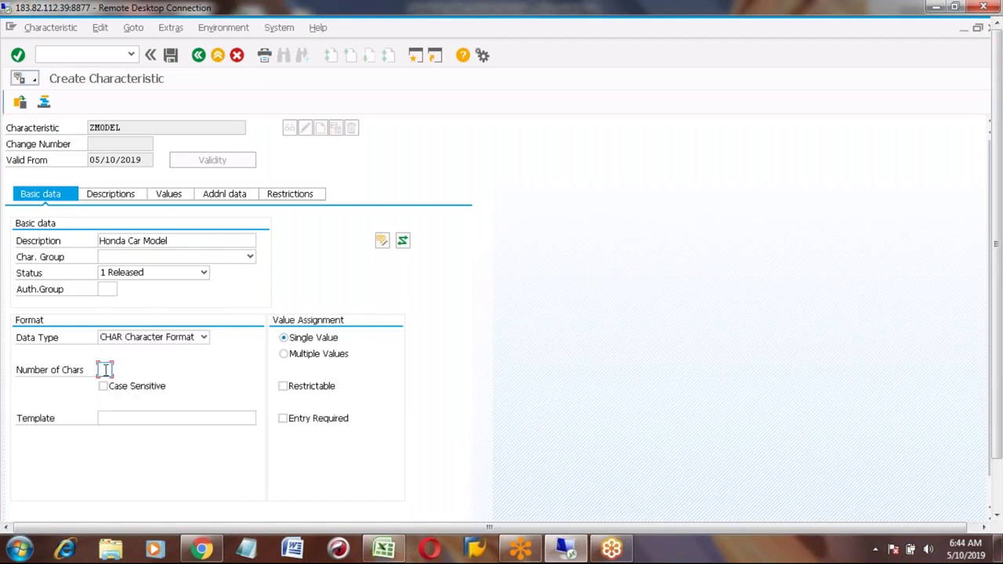
{"action": "type", "text": "10"}
{"action": "left_click", "coordinate": [176, 198]}
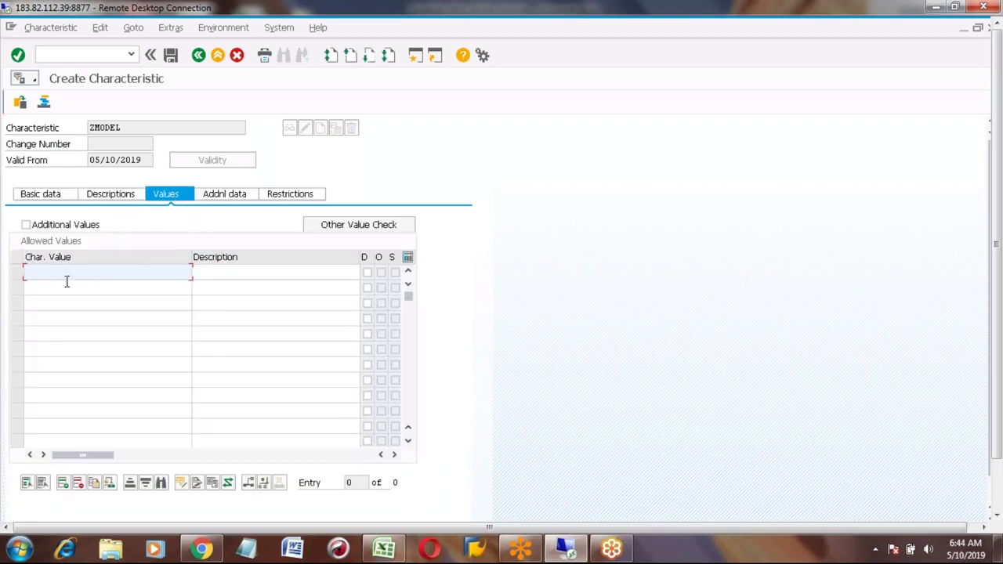
Step: Enter ZMODEL allowed values Civic, City and Amaze
{"action": "type", "text": "Civilc"}
{"action": "key", "text": "Return"}
{"action": "type", "text": "City"}
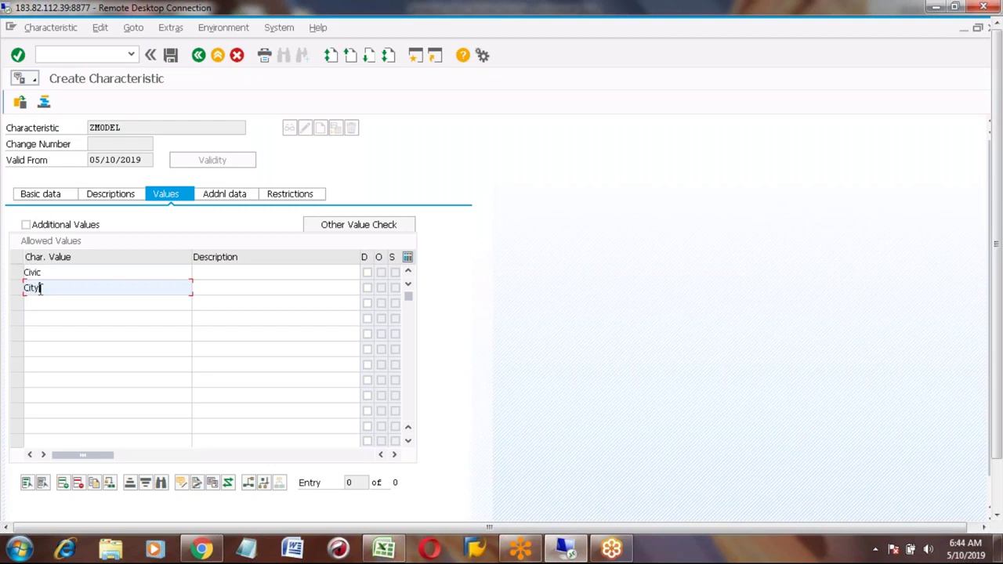
{"action": "key", "text": "Return"}
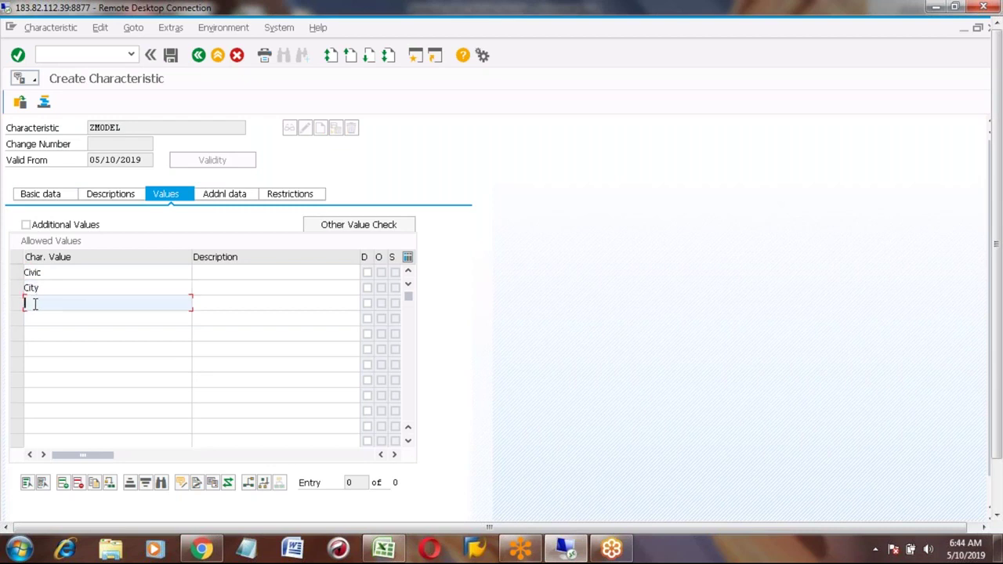
{"action": "type", "text": "Amaze"}
Step: Describe them as Honda Civic, Honda City and Honda Amaze, save, and return to the menu
{"action": "left_click", "coordinate": [201, 274]}
{"action": "type", "text": "H"}
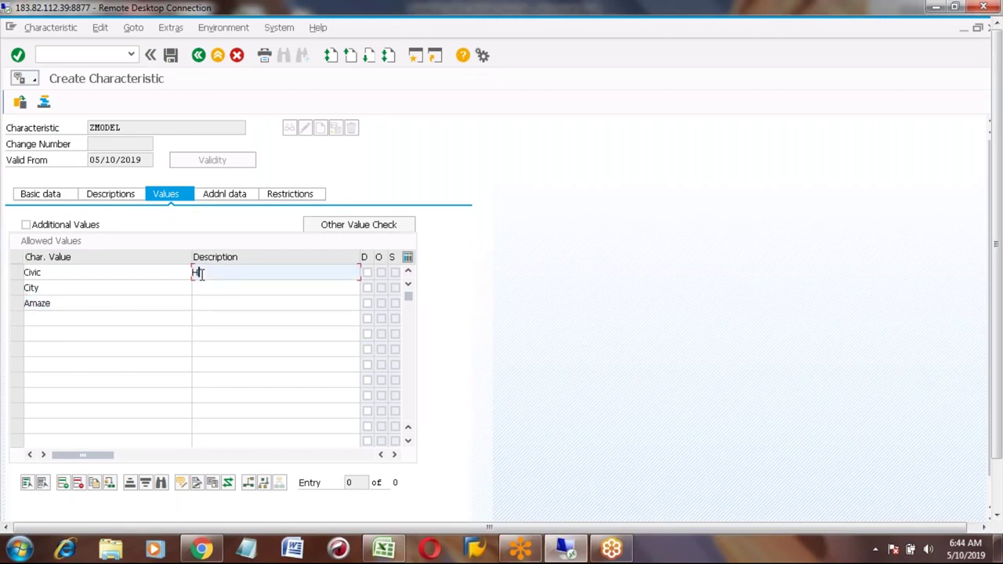
{"action": "type", "text": "onda Civic"}
{"action": "left_click", "coordinate": [208, 287]}
{"action": "type", "text": "Honda Civ"}
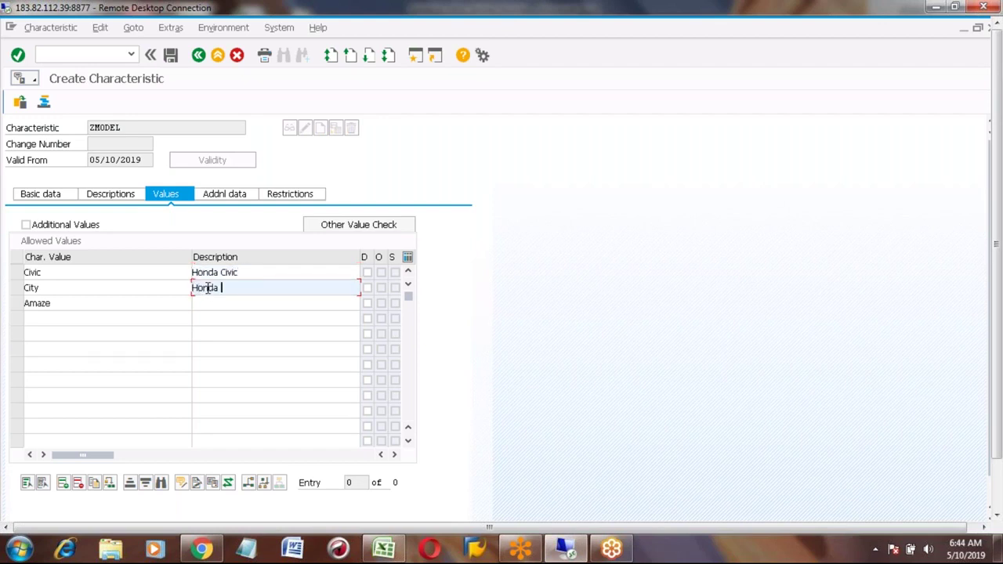
{"action": "type", "text": "i"}
{"action": "key", "text": "BackSpace"}
{"action": "key", "text": "BackSpace"}
{"action": "key", "text": "BackSpace"}
{"action": "key", "text": "BackSpace"}
{"action": "type", "text": "City"}
{"action": "left_click", "coordinate": [205, 303]}
{"action": "type", "text": "Honda Amaze"}
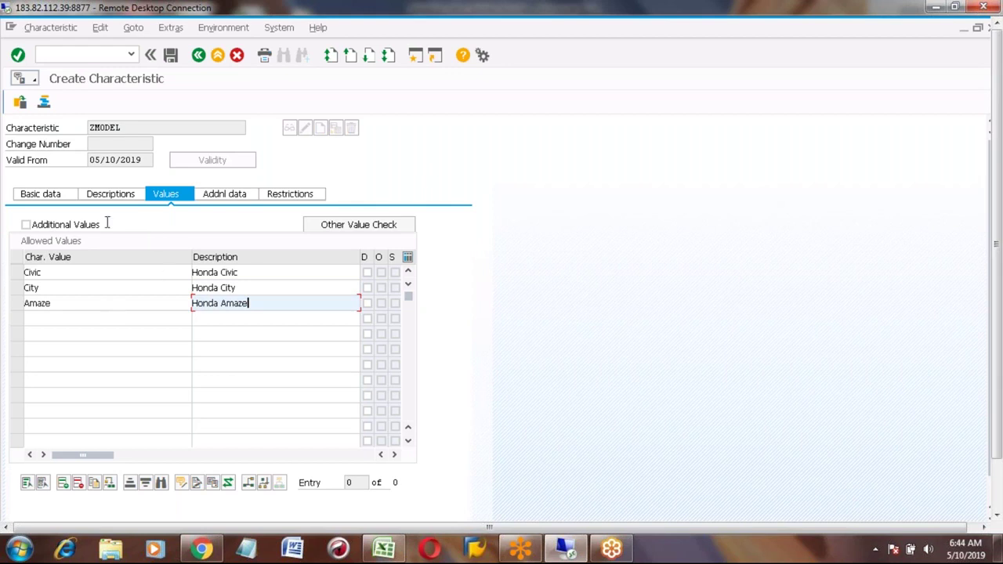
{"action": "left_click", "coordinate": [171, 57]}
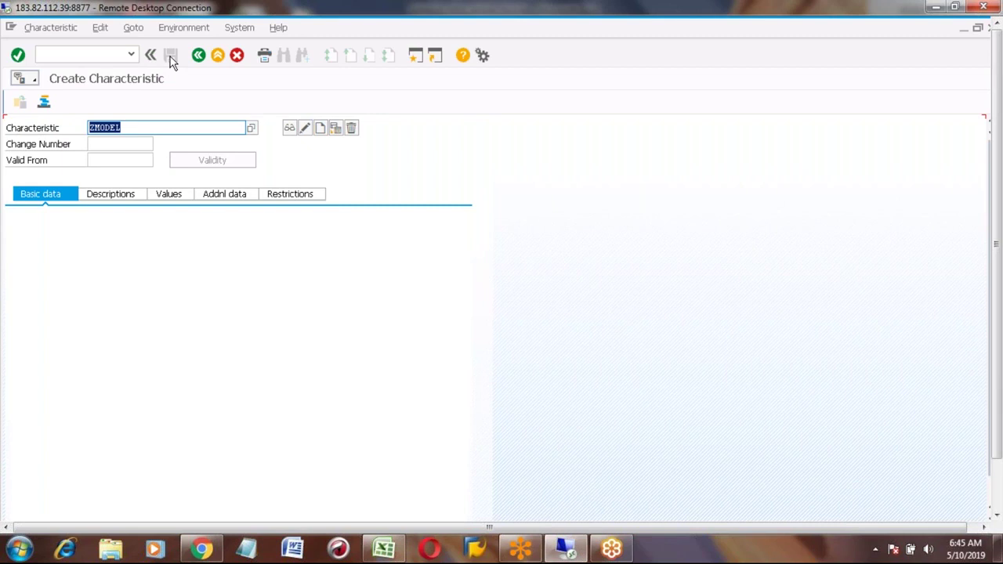
{"action": "left_click", "coordinate": [198, 55]}
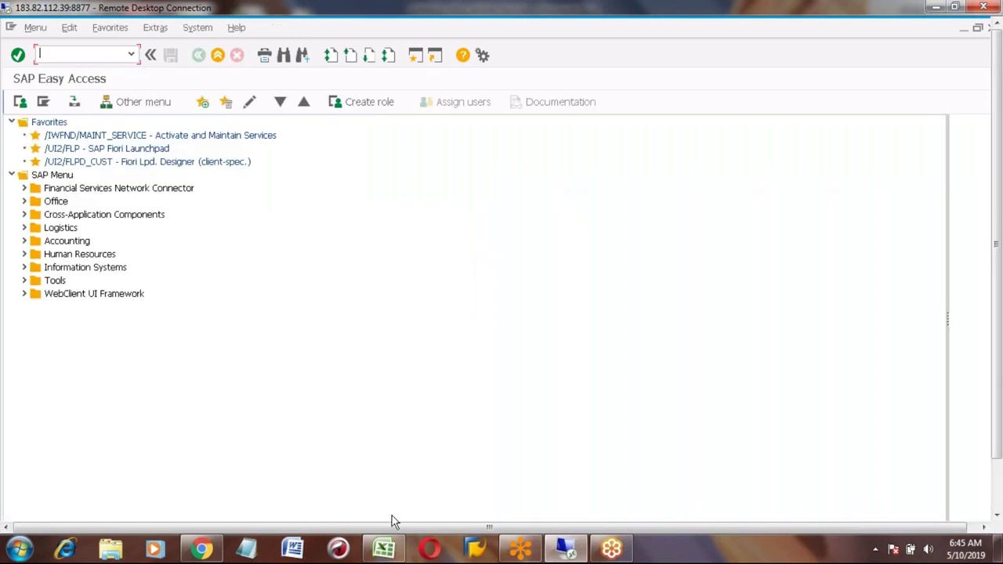
Step: In the Excel notes, write 'Class Type - 023' beside the Class entry in row 702
{"action": "left_click", "coordinate": [378, 547]}
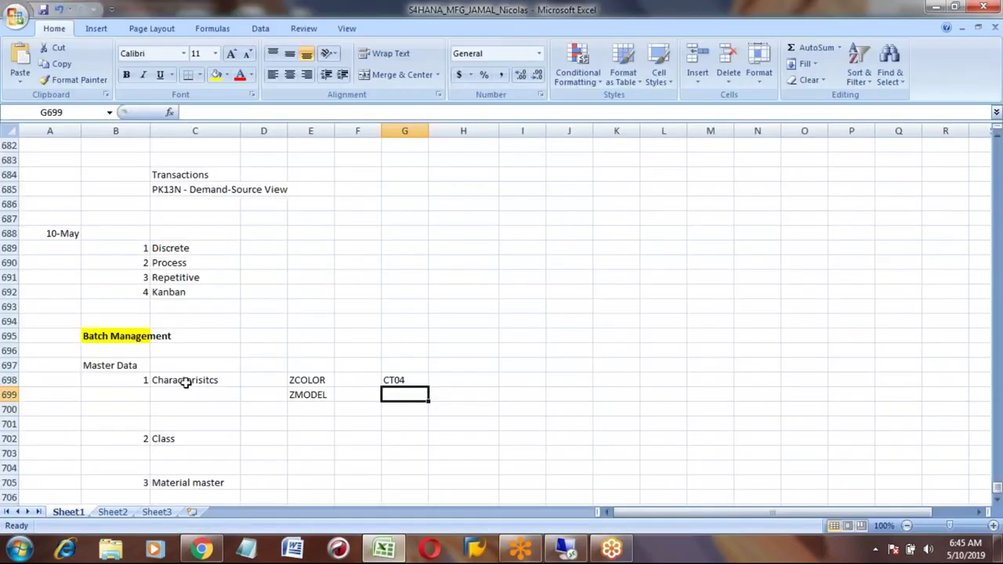
{"action": "left_click", "coordinate": [186, 382]}
{"action": "key", "text": "Right"}
{"action": "key", "text": "Right"}
{"action": "key", "text": "Down"}
{"action": "key", "text": "Down"}
{"action": "key", "text": "Down"}
{"action": "key", "text": "Down"}
{"action": "key", "text": "Left"}
{"action": "key", "text": "Left"}
{"action": "key", "text": "Left"}
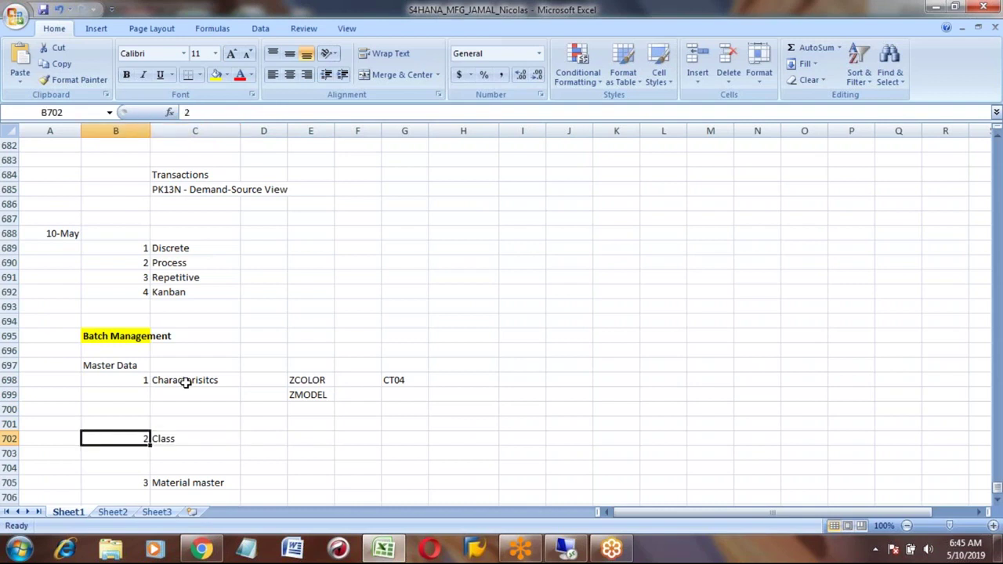
{"action": "key", "text": "Right"}
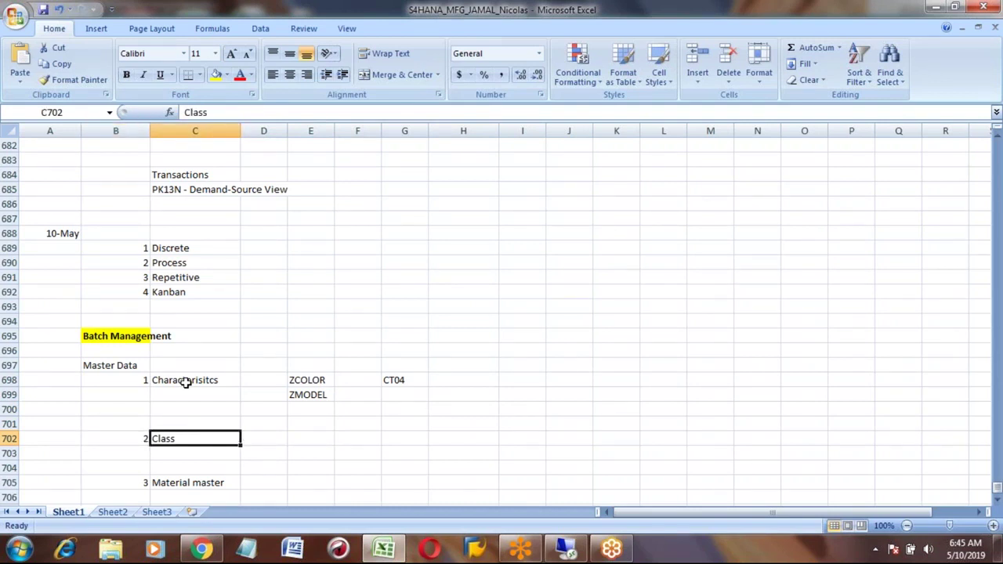
{"action": "key", "text": "Right"}
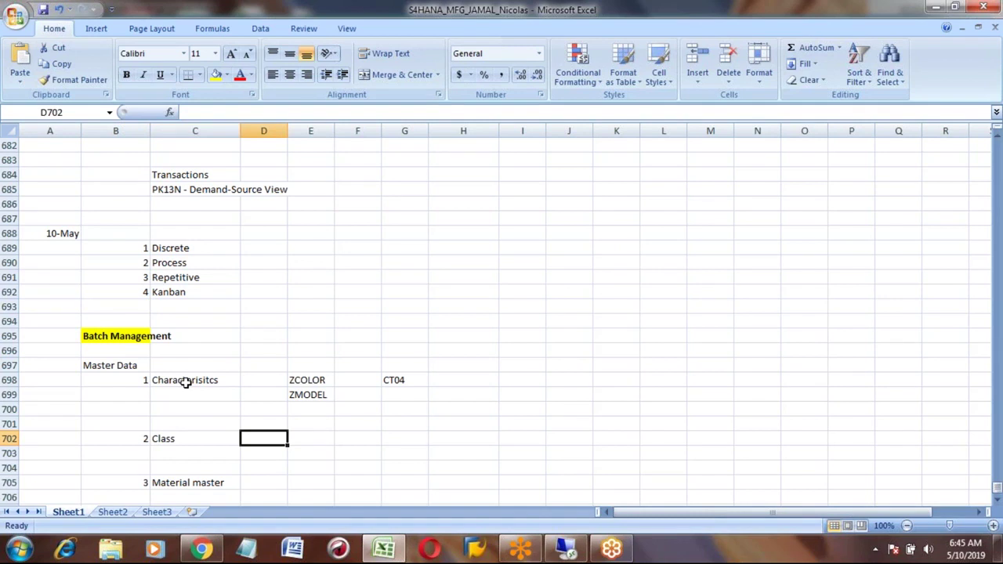
{"action": "key", "text": "Left"}
{"action": "key", "text": "Down"}
{"action": "key", "text": "Down"}
{"action": "key", "text": "Down"}
{"action": "key", "text": "Up"}
{"action": "key", "text": "Up"}
{"action": "key", "text": "Up"}
{"action": "key", "text": "Right"}
{"action": "key", "text": "Right"}
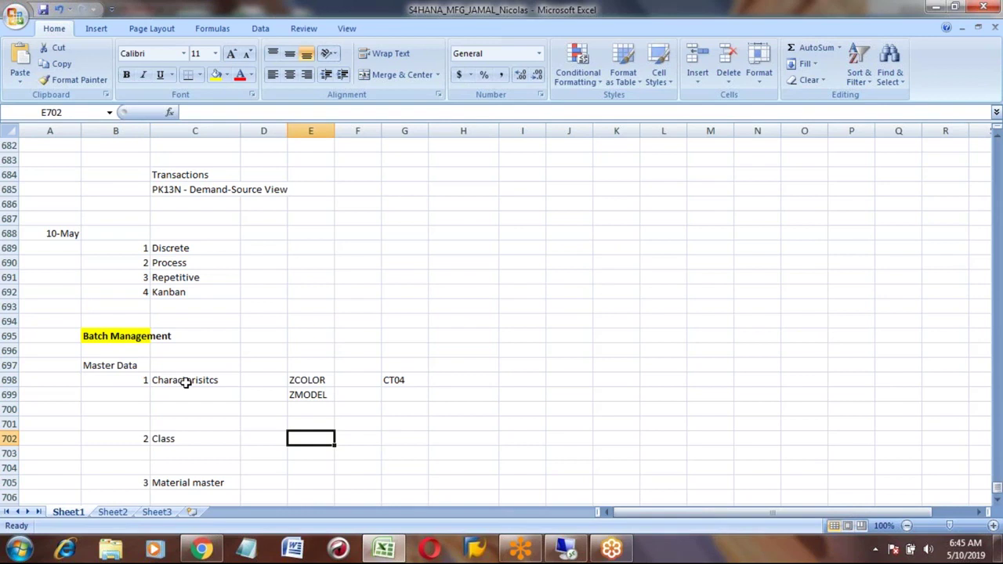
{"action": "type", "text": "Class T"}
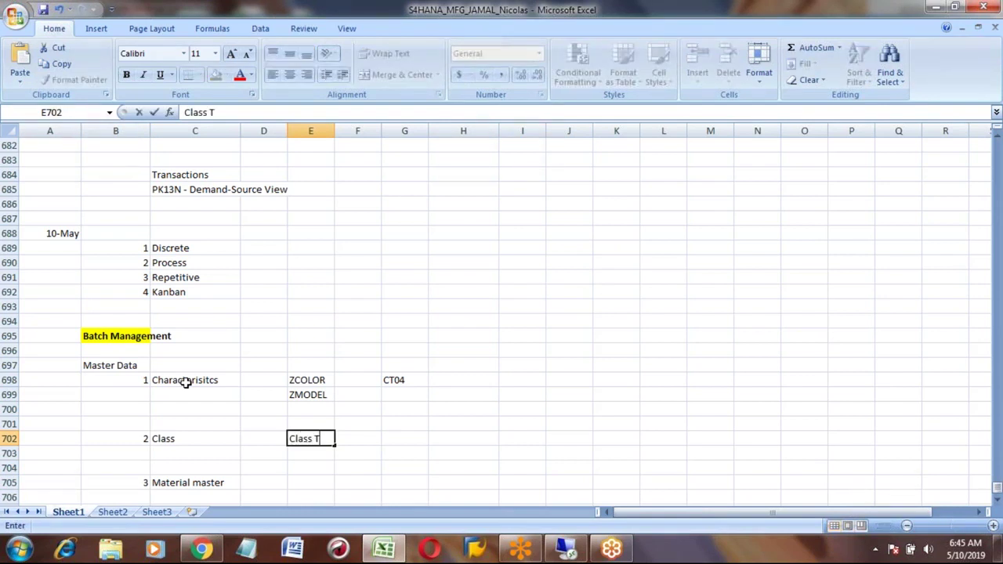
{"action": "type", "text": "ype - 023"}
{"action": "key", "text": "Return"}
{"action": "key", "text": "Up"}
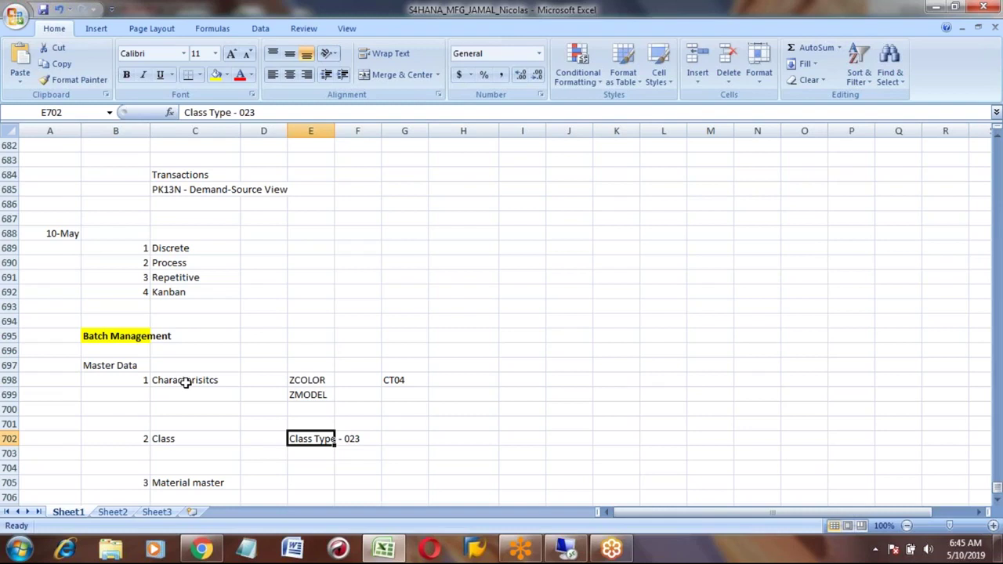
{"action": "key", "text": "Left"}
{"action": "key", "text": "Left"}
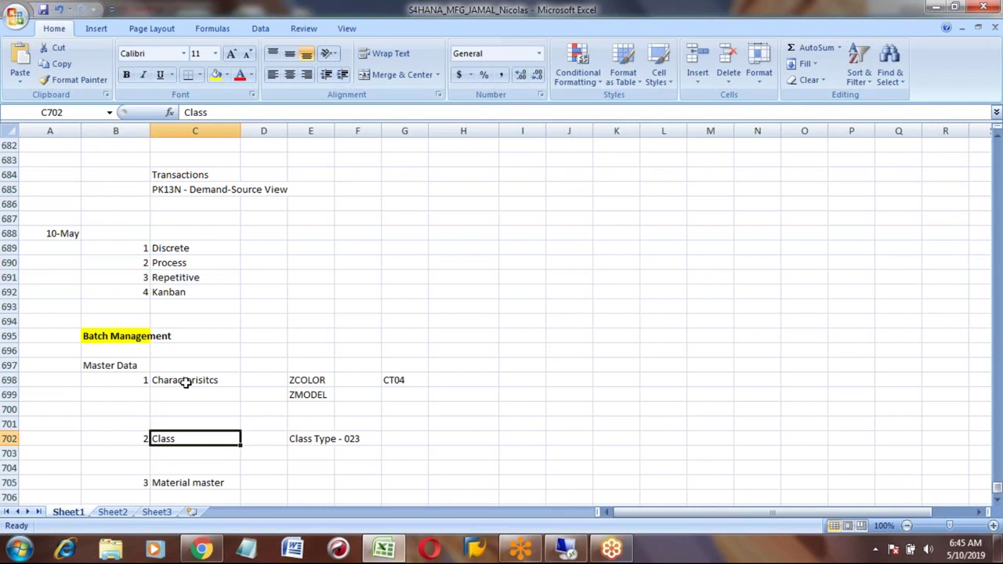
{"action": "key", "text": "Up"}
{"action": "key", "text": "Up"}
{"action": "key", "text": "Up"}
{"action": "key", "text": "Up"}
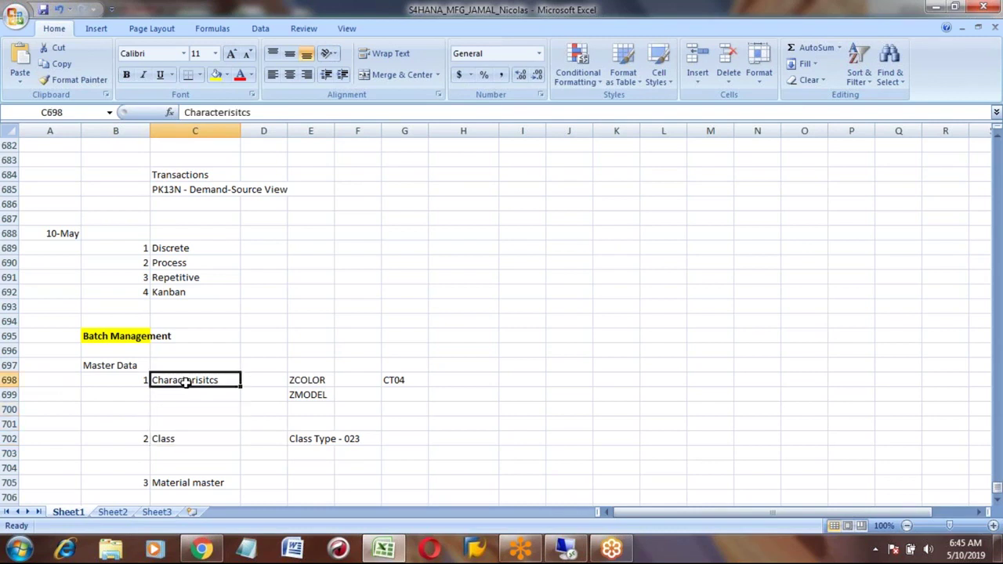
Step: Record transaction CL01 in cell G702 next to the class type note
{"action": "key", "text": "Down"}
{"action": "key", "text": "Down"}
{"action": "key", "text": "Down"}
{"action": "key", "text": "Down"}
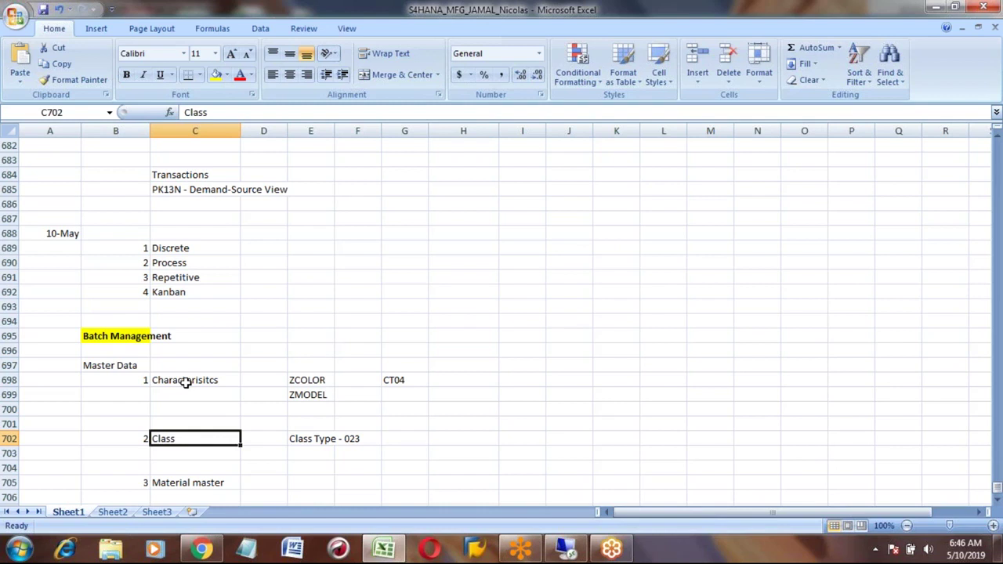
{"action": "left_click", "coordinate": [303, 440]}
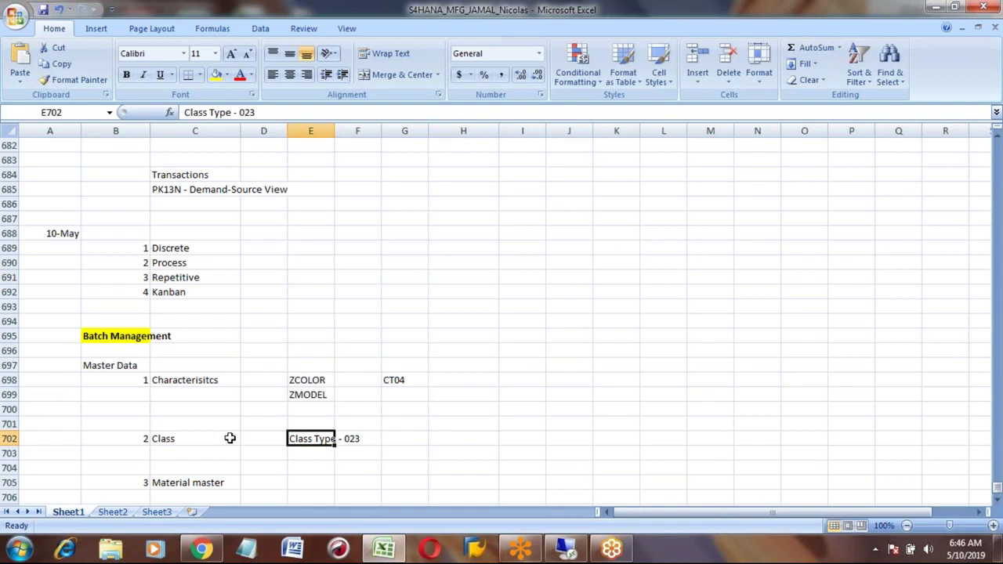
{"action": "left_click", "coordinate": [400, 440]}
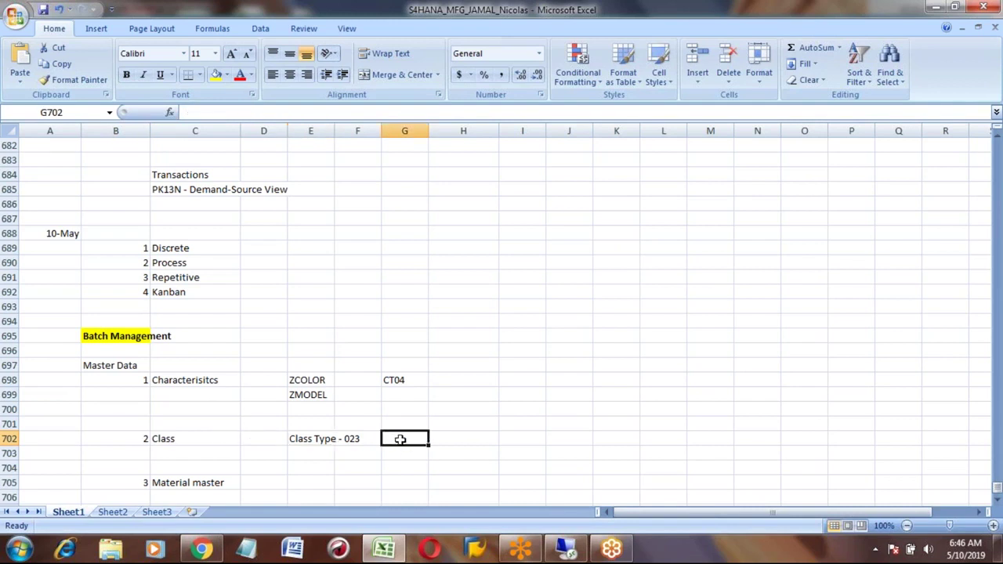
{"action": "type", "text": "CL"}
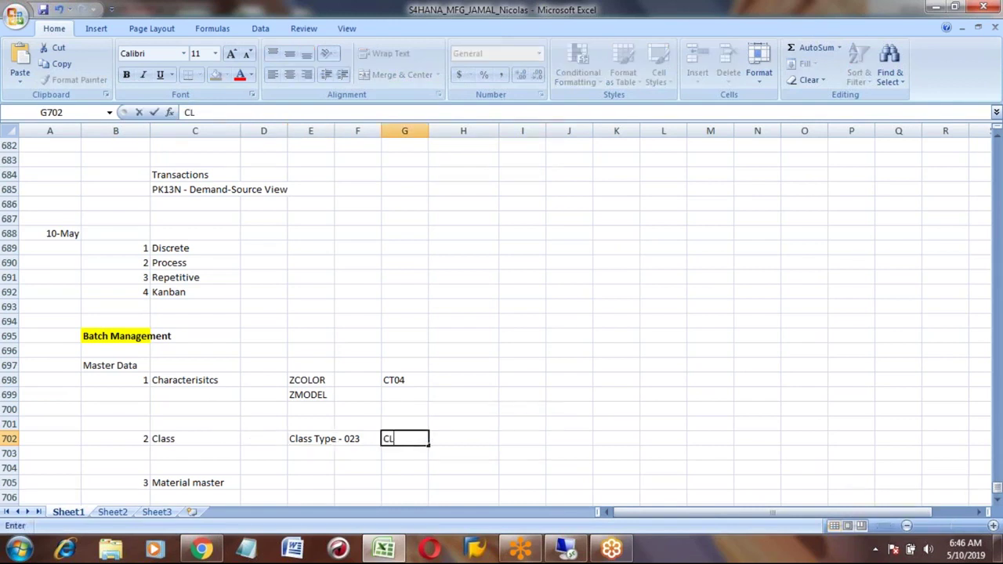
{"action": "type", "text": "01"}
{"action": "key", "text": "Return"}
{"action": "key", "text": "Down"}
{"action": "key", "text": "Down"}
{"action": "key", "text": "Down"}
{"action": "key", "text": "Down"}
{"action": "key", "text": "Down"}
{"action": "key", "text": "Down"}
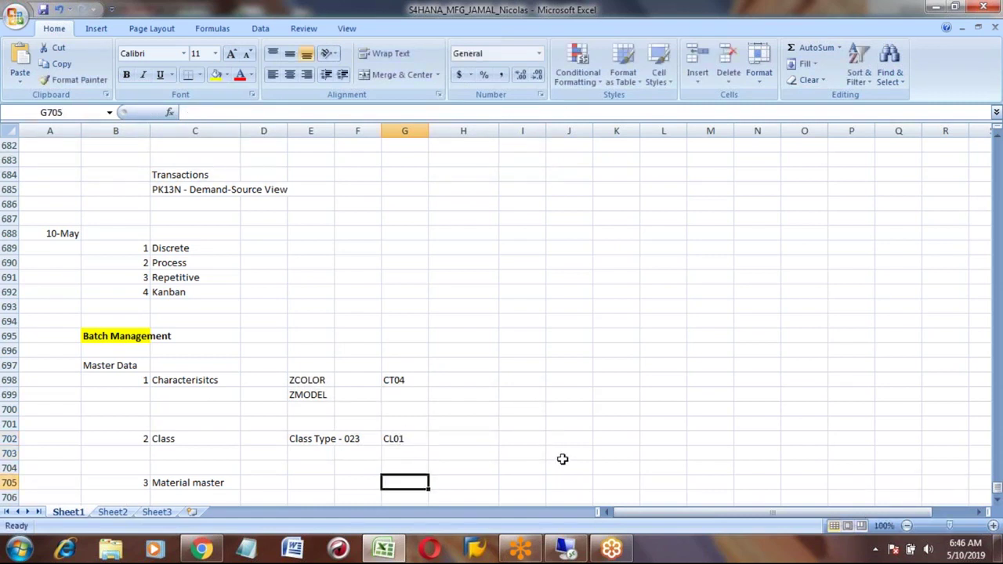
Step: Back in SAP, open the Create Class screen and enter class ZCAR_CLASS
{"action": "left_click", "coordinate": [570, 553]}
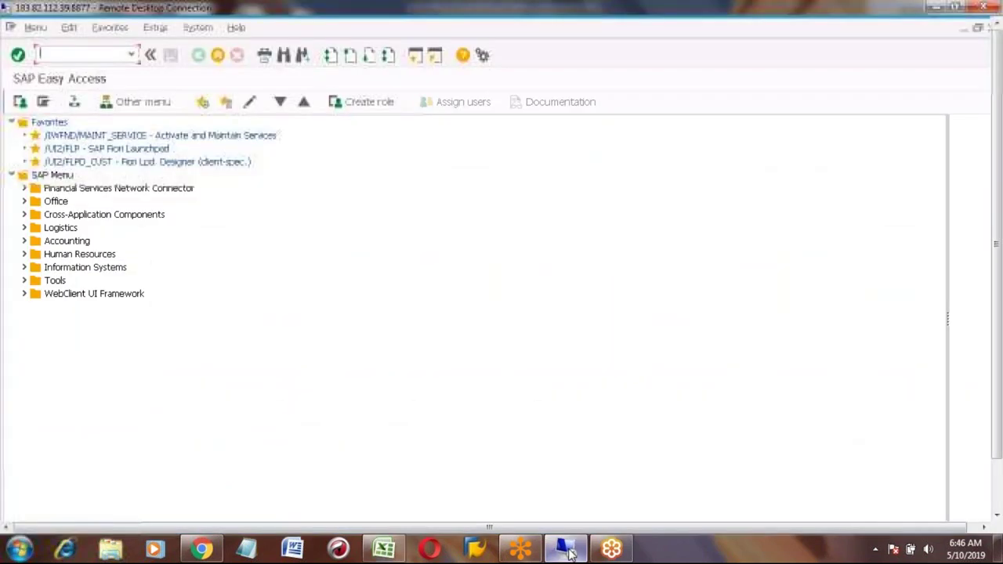
{"action": "type", "text": "SU01"}
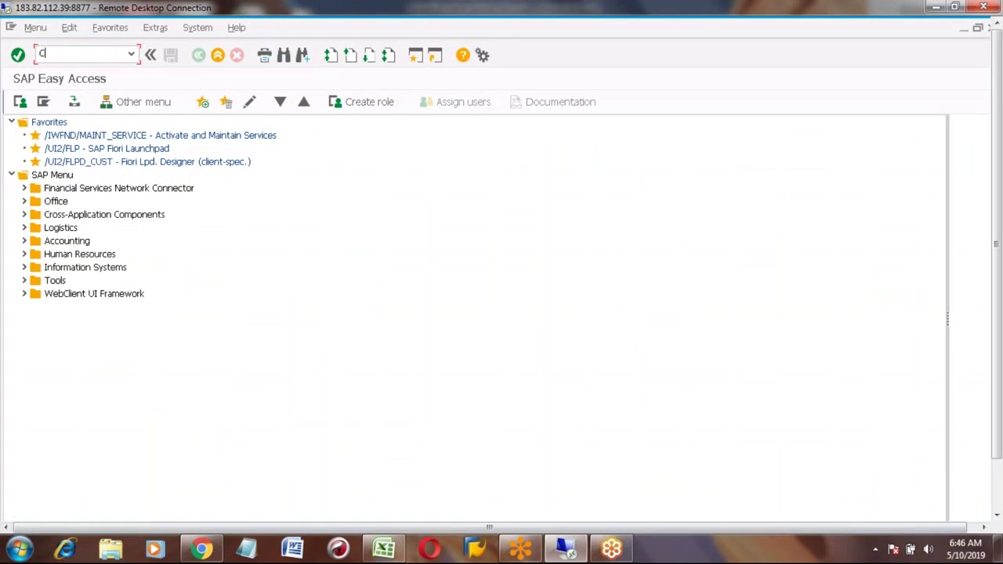
{"action": "key", "text": "Return"}
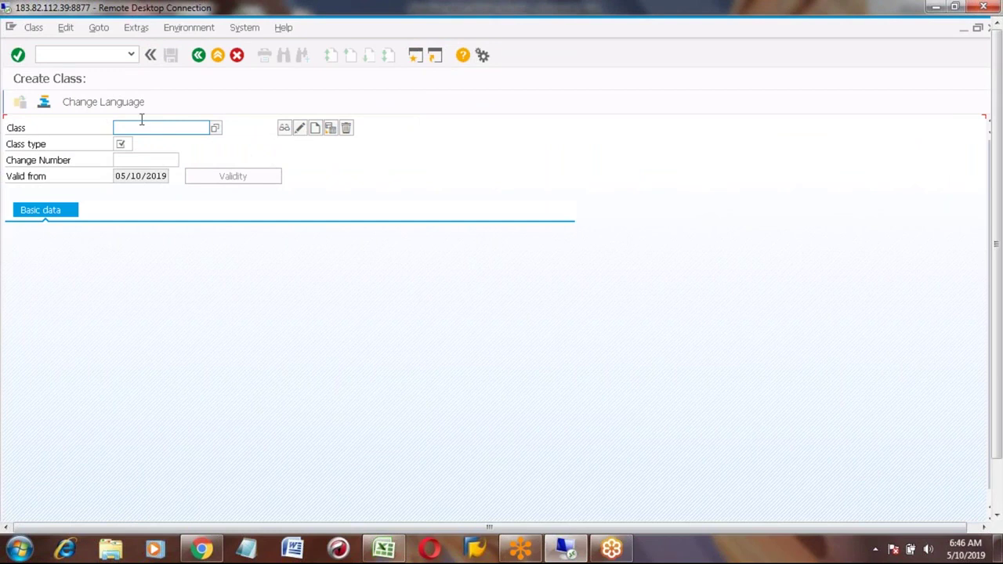
{"action": "left_click", "coordinate": [136, 127]}
{"action": "type", "text": "ZCAR_CLASS"}
Step: Choose class type 023 Batch from the class type list
{"action": "left_click", "coordinate": [123, 145]}
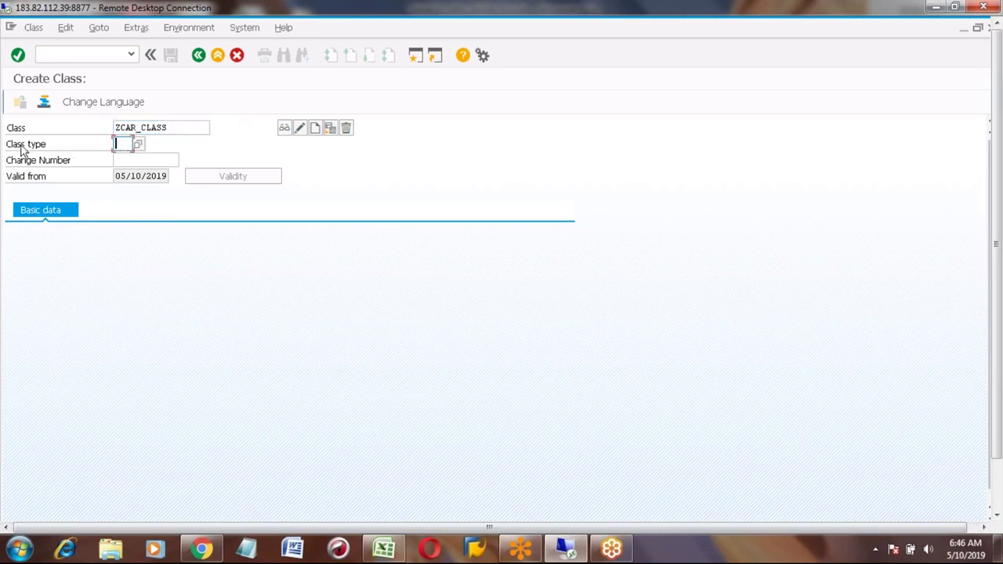
{"action": "left_click", "coordinate": [138, 146]}
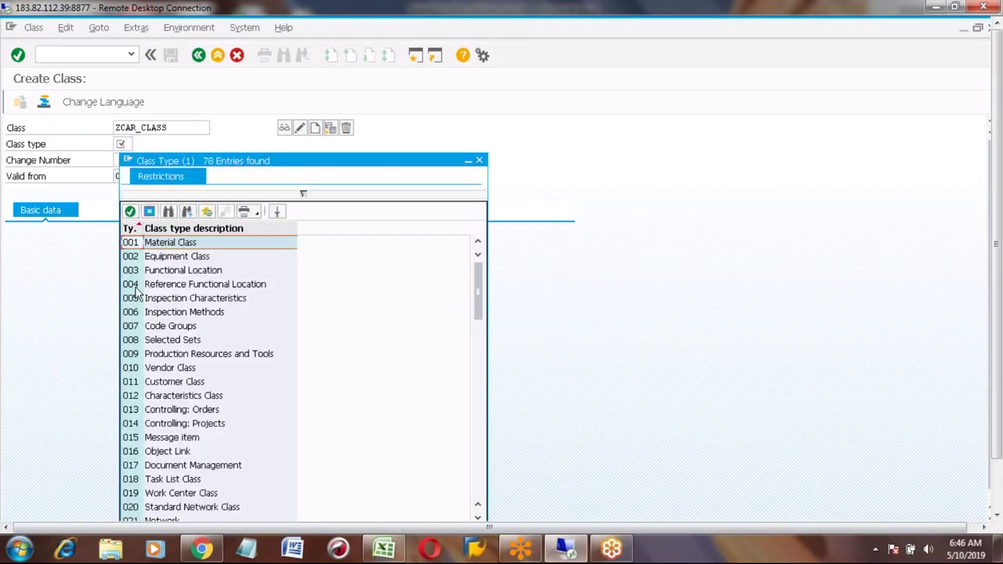
{"action": "left_click", "coordinate": [135, 287]}
{"action": "key", "text": "Up"}
{"action": "key", "text": "Up"}
{"action": "key", "text": "Up"}
{"action": "key", "text": "Down"}
{"action": "key", "text": "Down"}
{"action": "key", "text": "Down"}
{"action": "key", "text": "Down"}
{"action": "key", "text": "Down"}
{"action": "key", "text": "Down"}
{"action": "key", "text": "Down"}
{"action": "key", "text": "Down"}
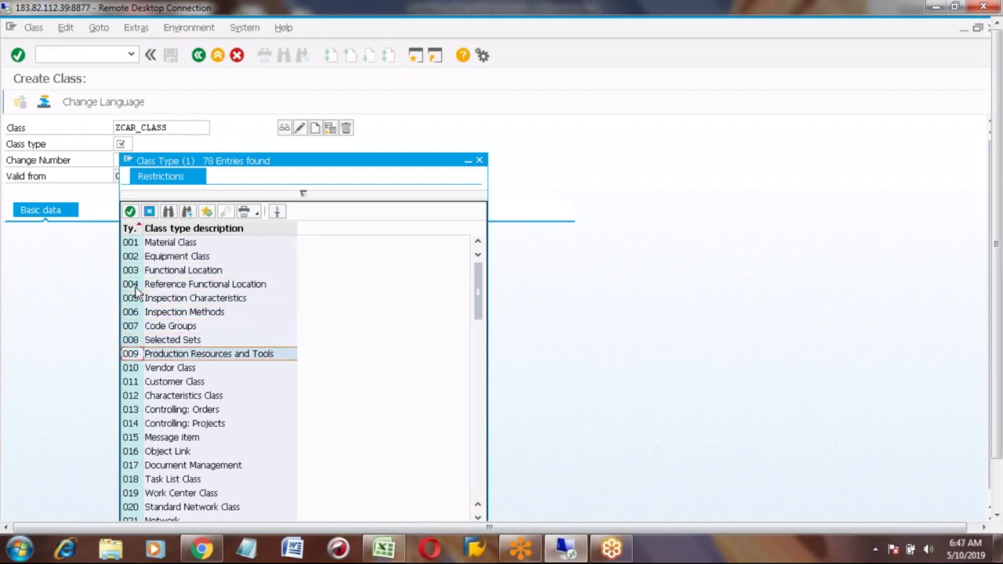
{"action": "key", "text": "Down"}
{"action": "key", "text": "Down"}
{"action": "key", "text": "Down"}
{"action": "key", "text": "Down"}
{"action": "key", "text": "Down"}
{"action": "key", "text": "Down"}
{"action": "key", "text": "Down"}
{"action": "key", "text": "Down"}
{"action": "key", "text": "Down"}
{"action": "key", "text": "Down"}
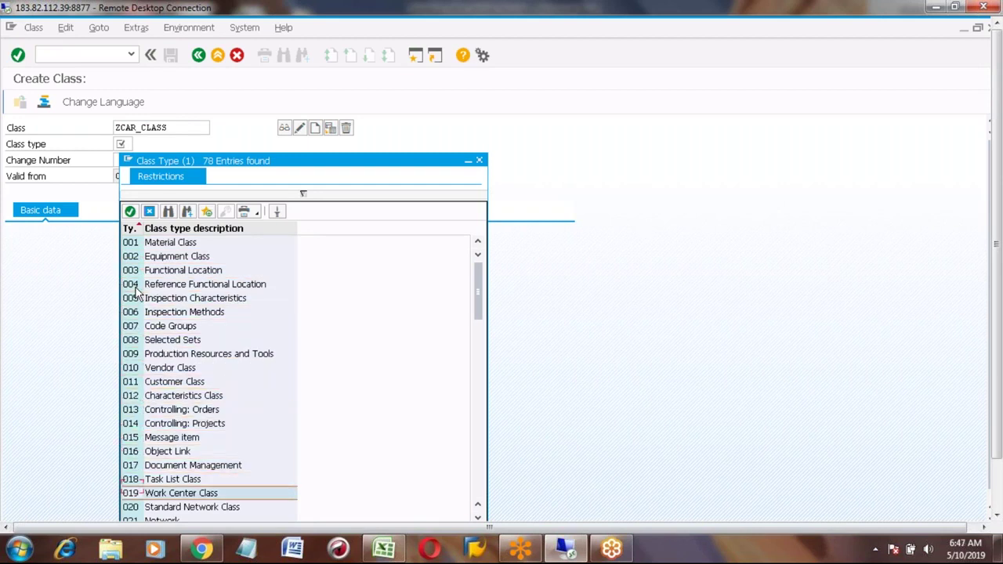
{"action": "key", "text": "Down"}
{"action": "key", "text": "Down"}
{"action": "key", "text": "Down"}
{"action": "key", "text": "Down"}
{"action": "key", "text": "Down"}
{"action": "key", "text": "Up"}
{"action": "key", "text": "Up"}
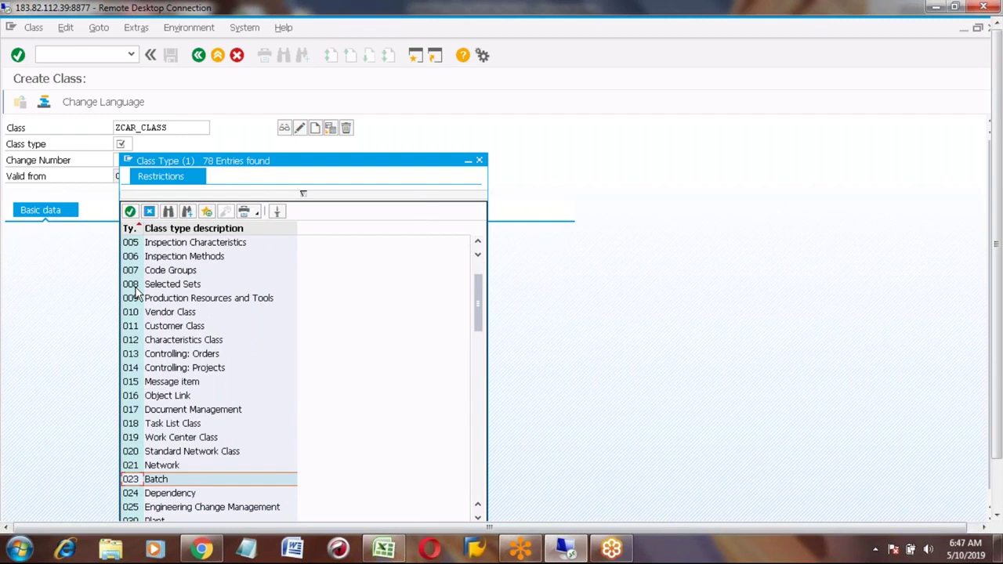
{"action": "double_click", "coordinate": [131, 481]}
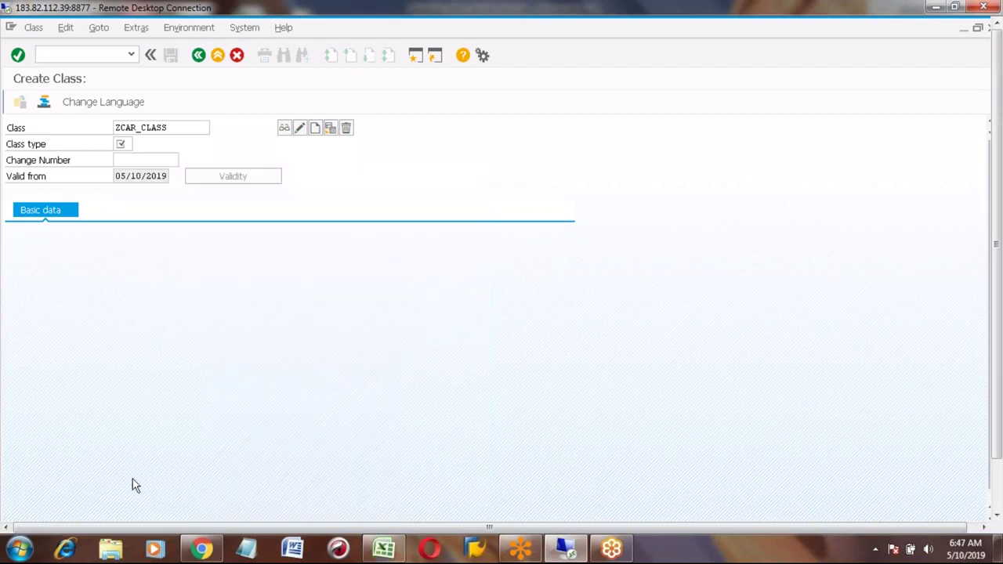
Step: Create ZCAR_CLASS with description 'Honda Car Class' and show its characteristics list
{"action": "left_click", "coordinate": [315, 129]}
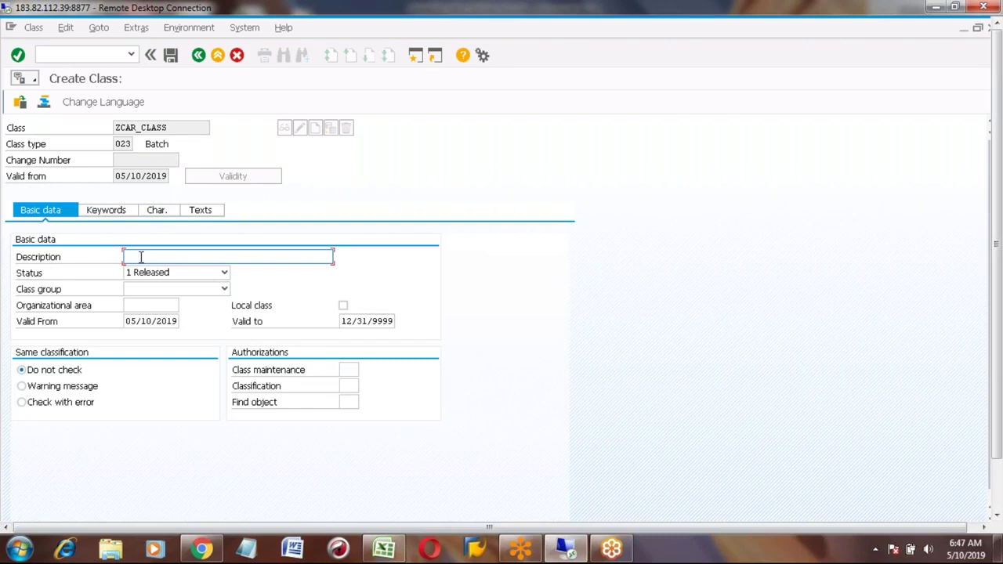
{"action": "type", "text": "Honda Car Class"}
{"action": "left_click", "coordinate": [159, 212]}
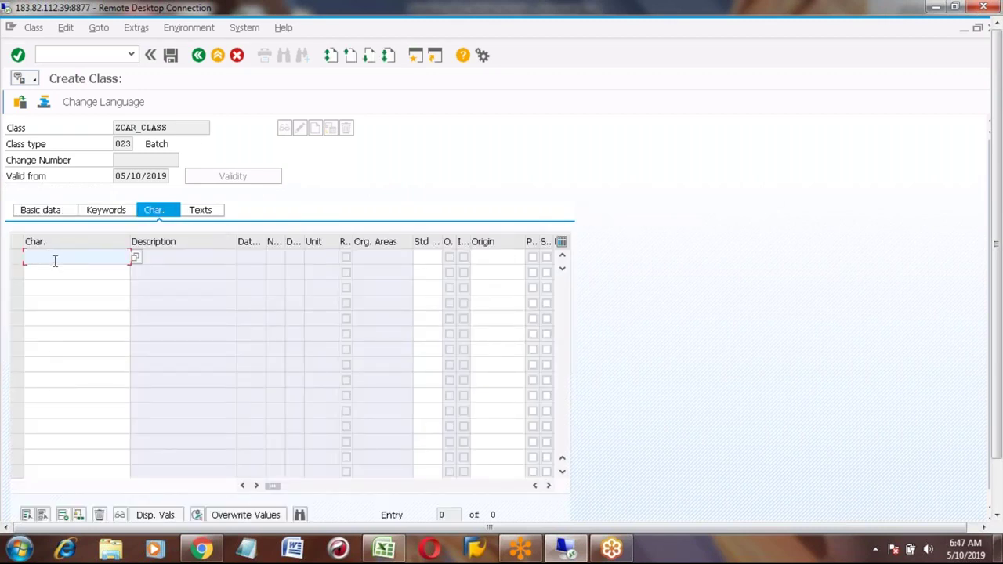
Step: Enter ZCOLOR and ZMODEL as the class's two characteristics and confirm them
{"action": "type", "text": "ZCOLOR"}
{"action": "left_click", "coordinate": [91, 274]}
{"action": "type", "text": "ZMODEL"}
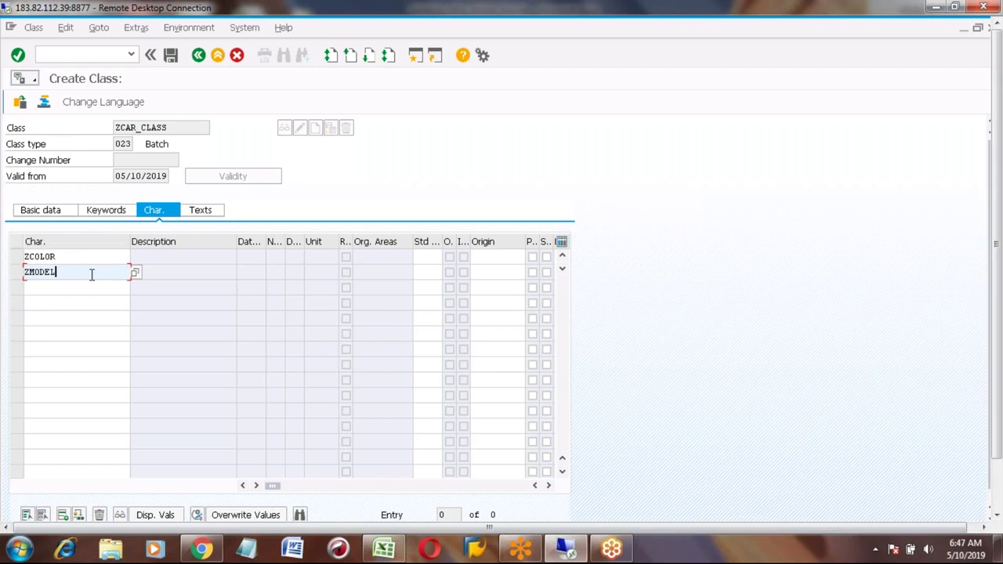
{"action": "key", "text": "Return"}
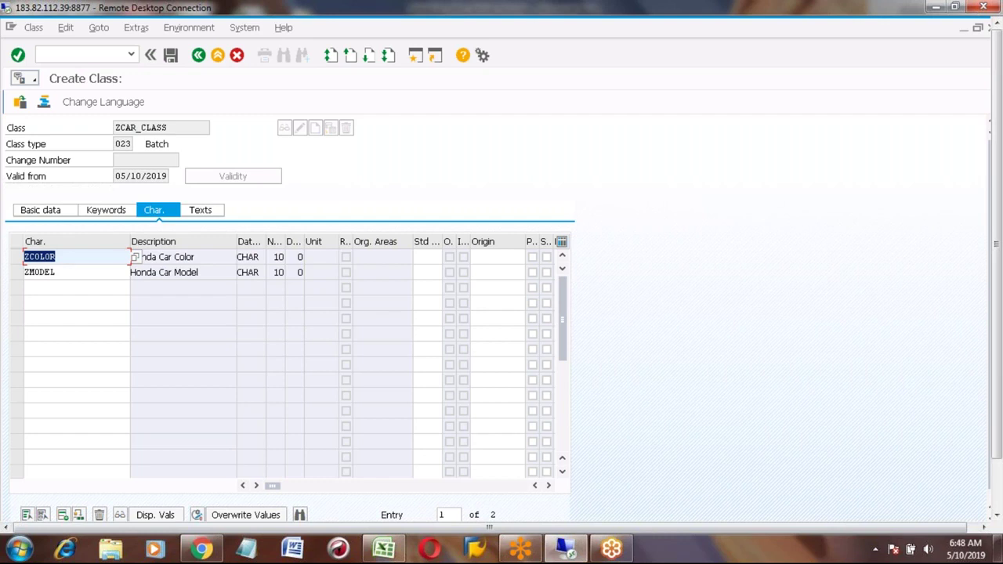
Step: Check ZCOLOR's allowed values from the class characteristic list
{"action": "left_click", "coordinate": [17, 258]}
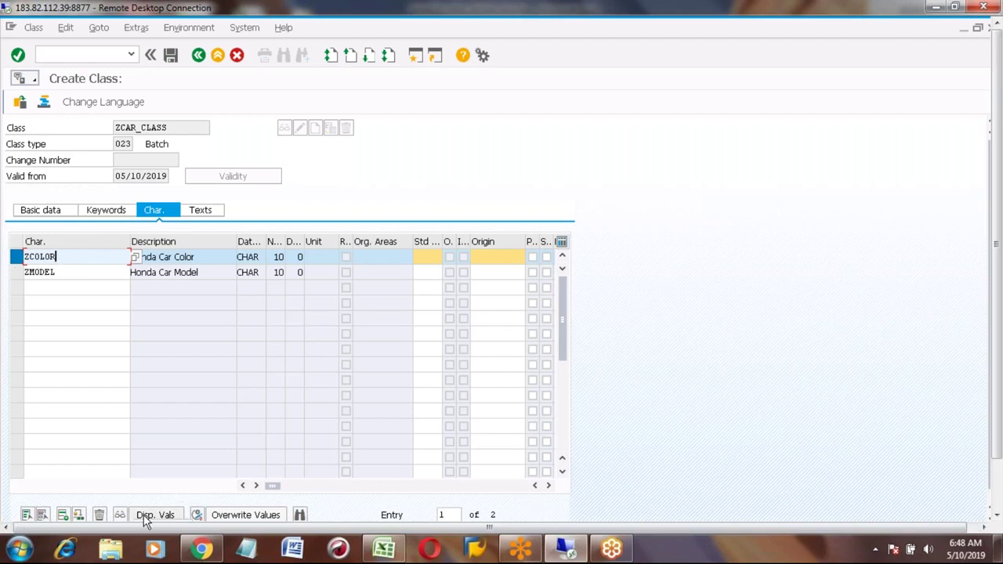
{"action": "left_click", "coordinate": [996, 481]}
{"action": "left_click", "coordinate": [156, 459]}
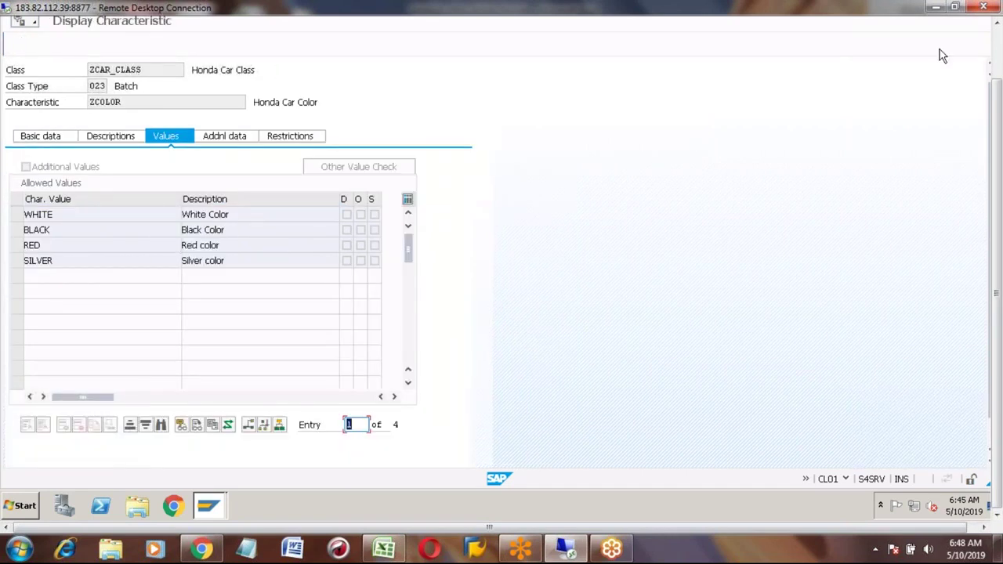
{"action": "left_click", "coordinate": [1000, 41]}
{"action": "left_click", "coordinate": [198, 55]}
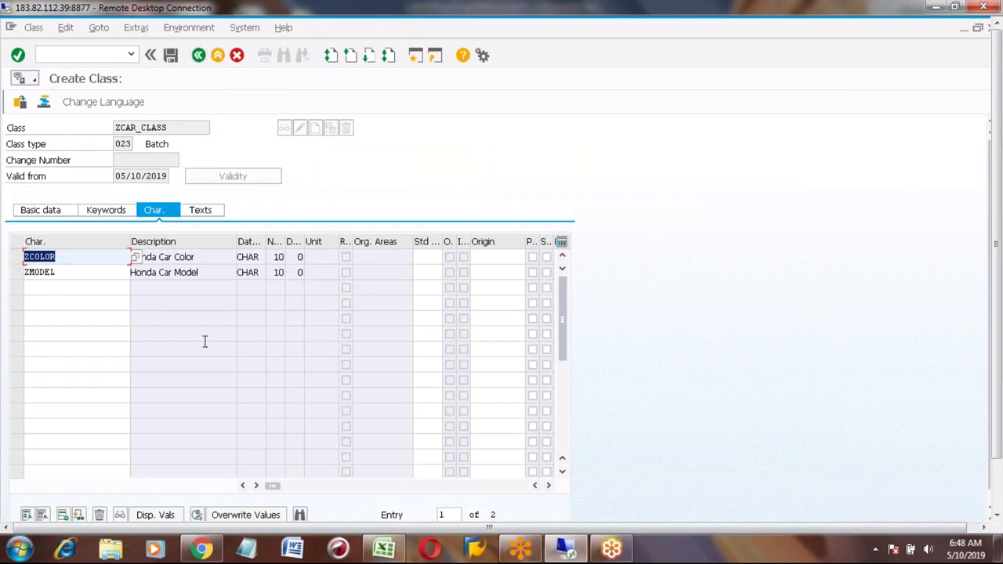
Step: Save ZCAR_CLASS, return to SAP Easy Access, and bring the Excel notes forward
{"action": "left_click", "coordinate": [171, 56]}
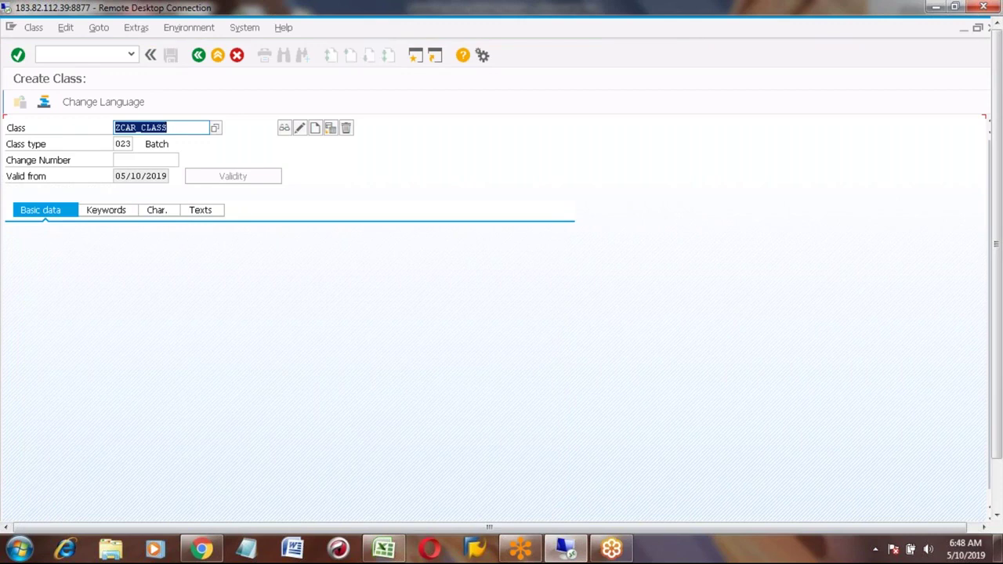
{"action": "left_click", "coordinate": [199, 56]}
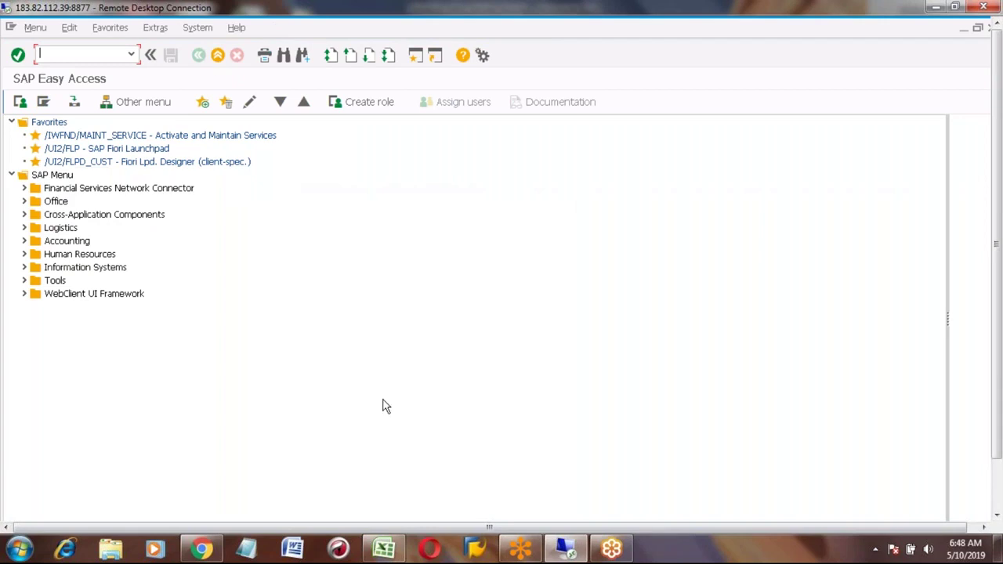
{"action": "left_click", "coordinate": [384, 550]}
Step: Note MM01 beside the Material master row, moving it from E705 to G705
{"action": "left_click", "coordinate": [191, 439]}
{"action": "key", "text": "Right"}
{"action": "key", "text": "Right"}
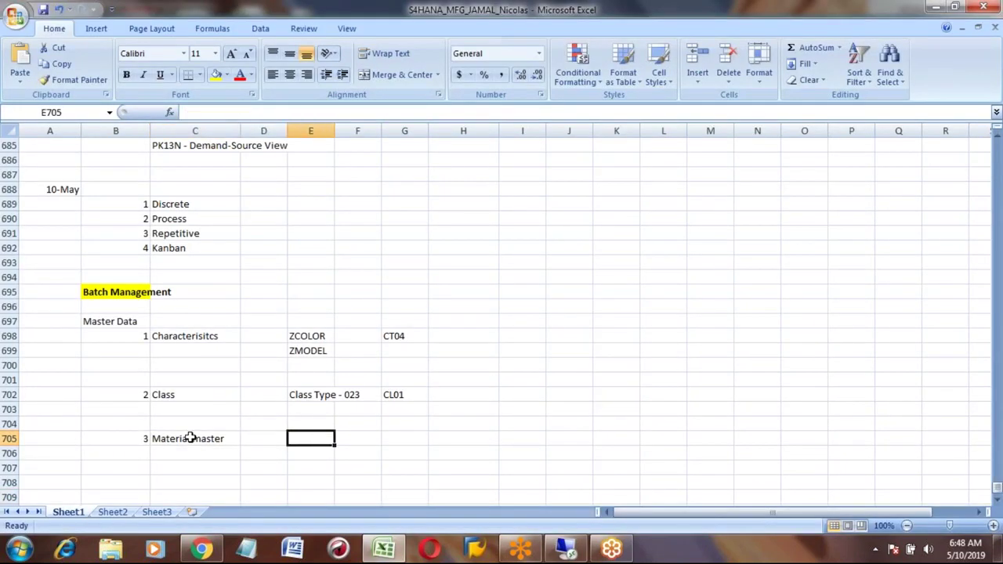
{"action": "key", "text": "Left"}
{"action": "key", "text": "Left"}
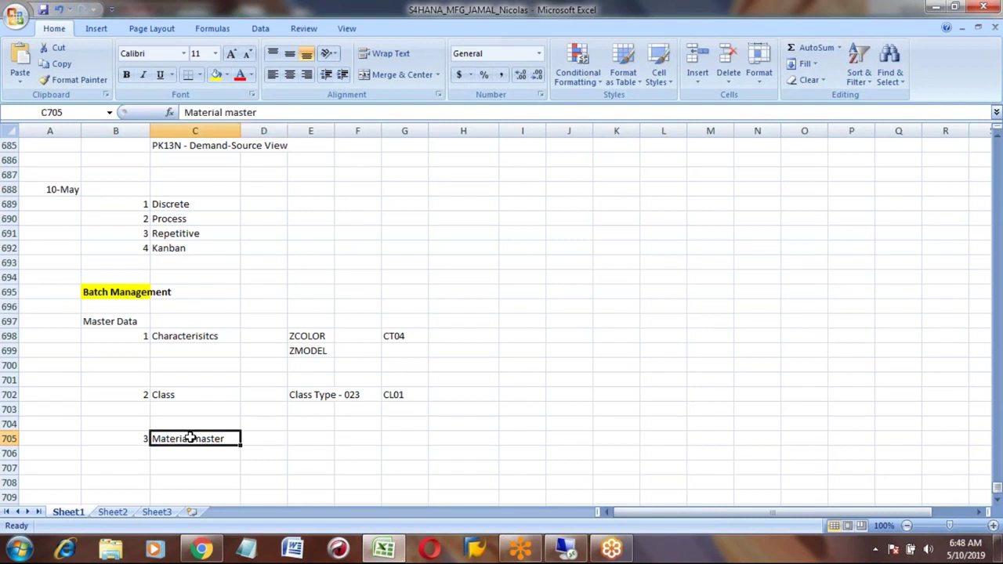
{"action": "key", "text": "Right"}
{"action": "key", "text": "Right"}
{"action": "type", "text": "MM01"}
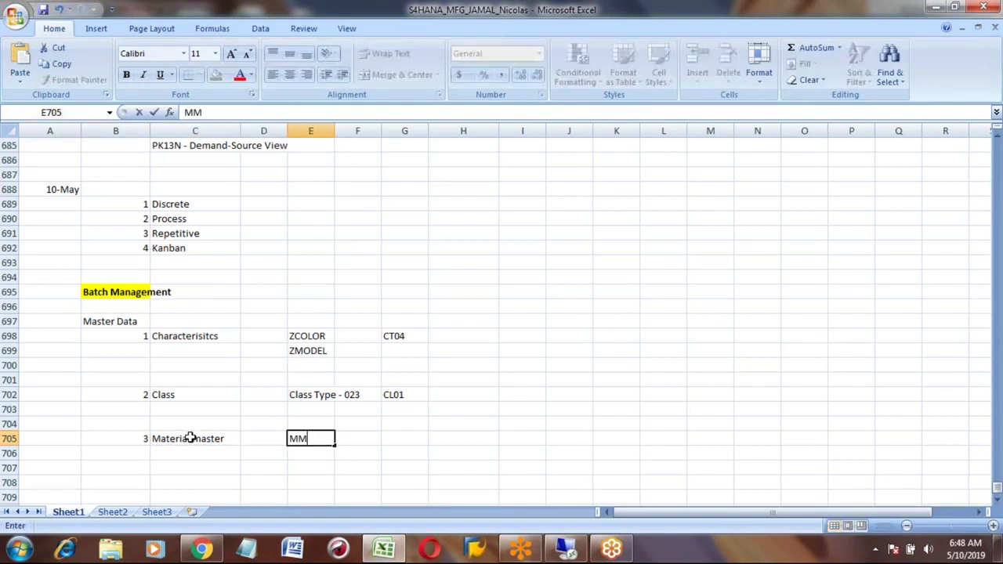
{"action": "key", "text": "Right"}
{"action": "key", "text": "Right"}
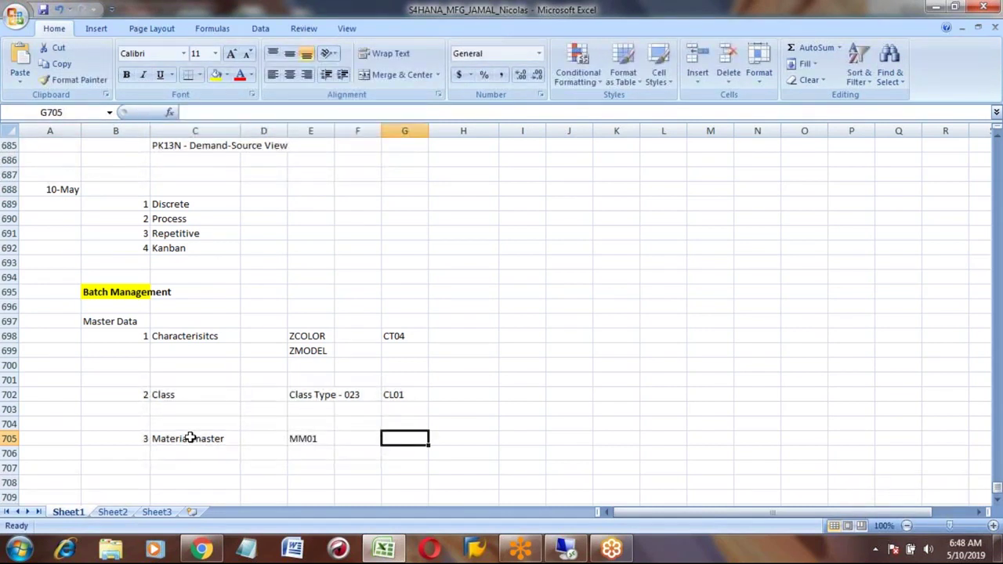
{"action": "key", "text": "Left"}
{"action": "key", "text": "Left"}
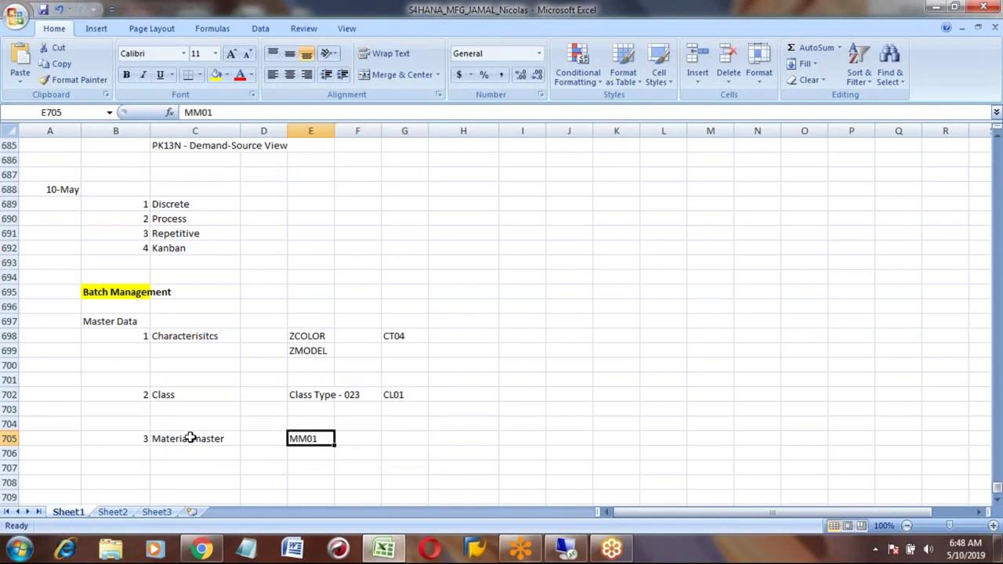
{"action": "key", "text": "ctrl+x"}
{"action": "key", "text": "Right"}
{"action": "key", "text": "Right"}
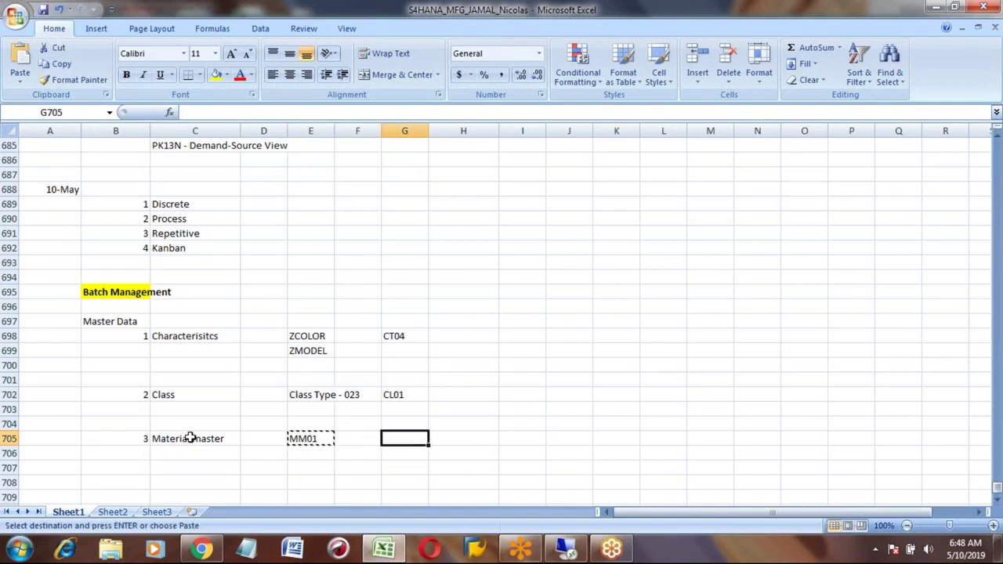
{"action": "key", "text": "Return"}
{"action": "key", "text": "Left"}
Step: Add a row 707 note reading Material in C707 and Honda_car in D707, then return to SAP
{"action": "key", "text": "Left"}
{"action": "key", "text": "Down"}
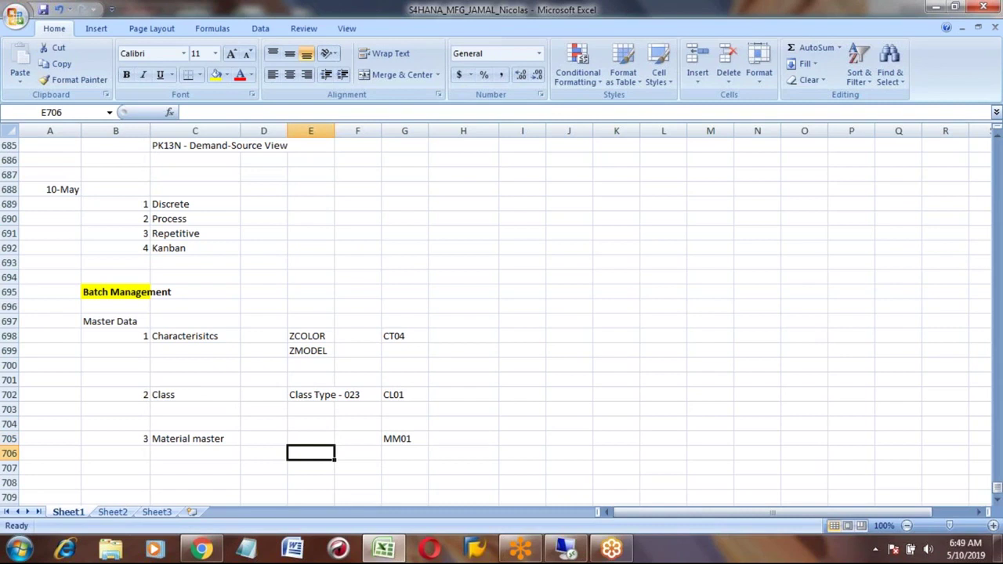
{"action": "key", "text": "Down"}
{"action": "key", "text": "Left"}
{"action": "key", "text": "Left"}
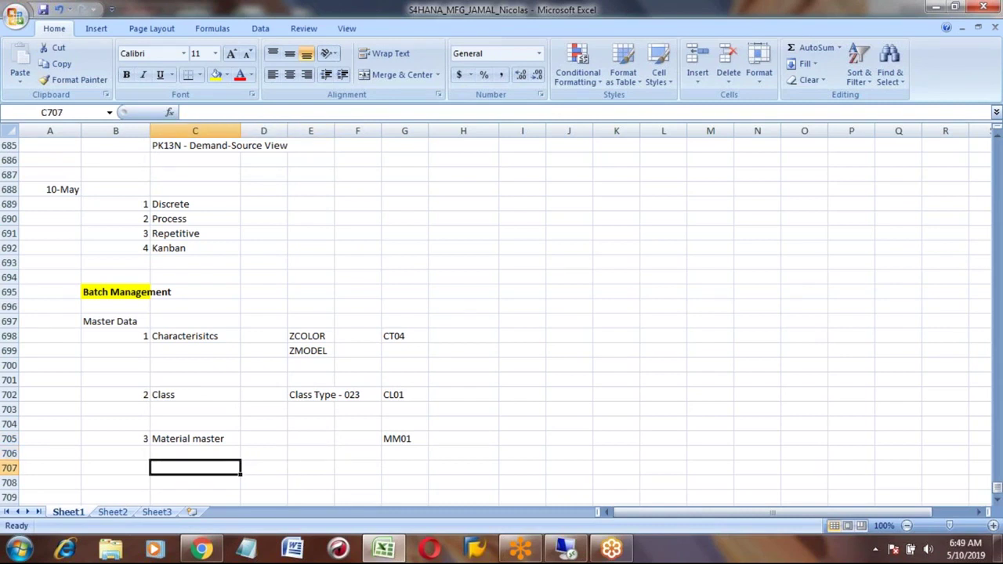
{"action": "type", "text": "Material"}
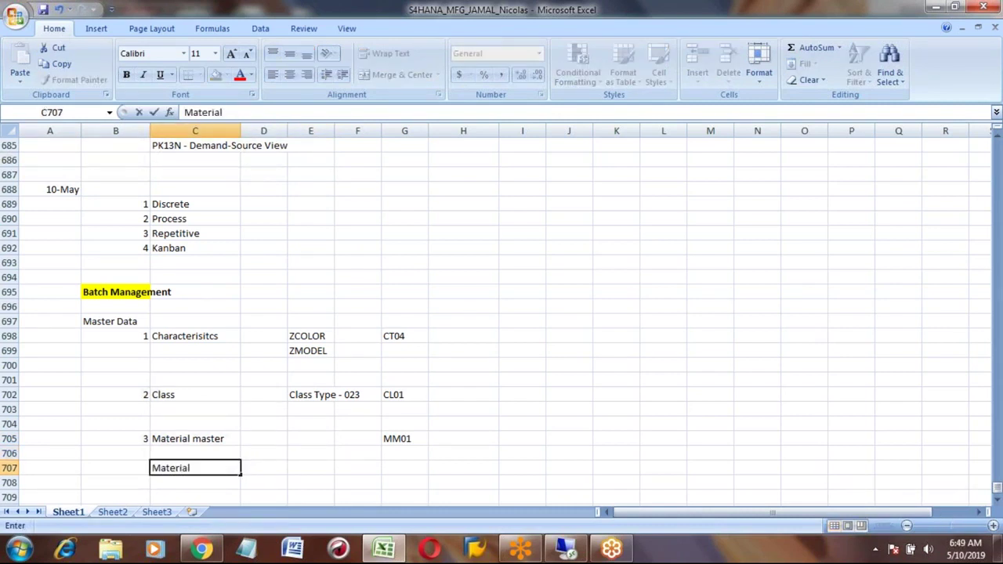
{"action": "key", "text": "Tab"}
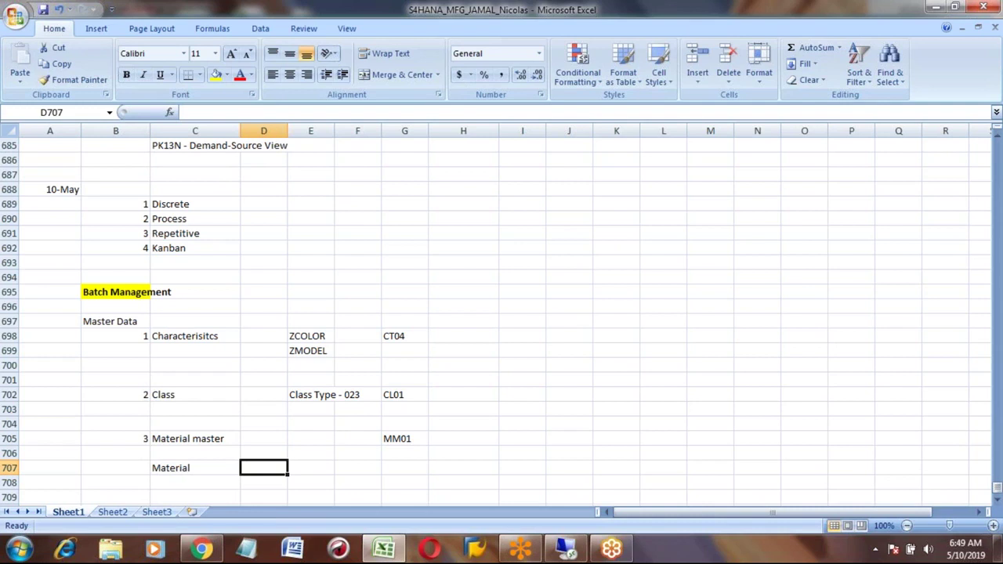
{"action": "type", "text": "Honda_car"}
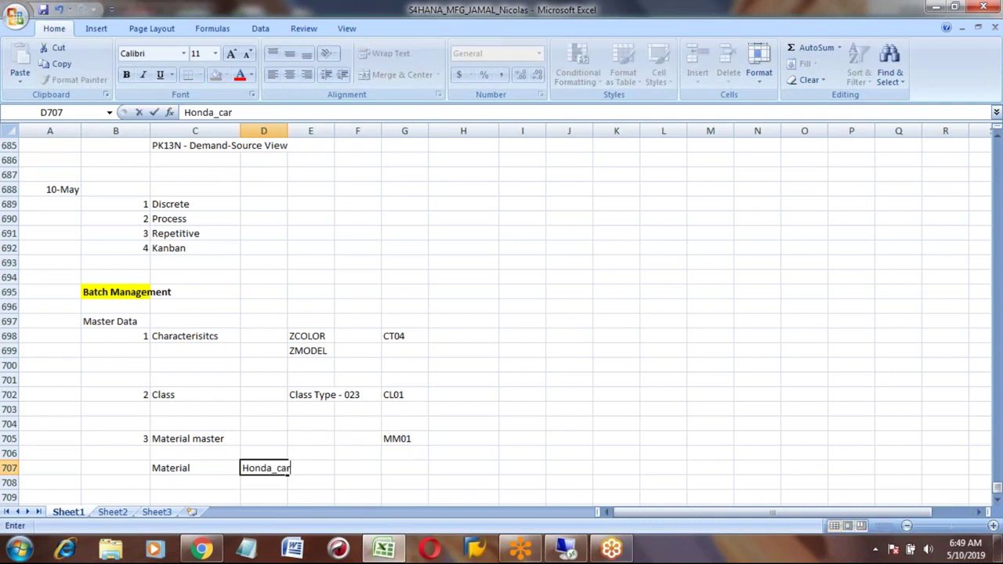
{"action": "key", "text": "Return"}
{"action": "key", "text": "Up"}
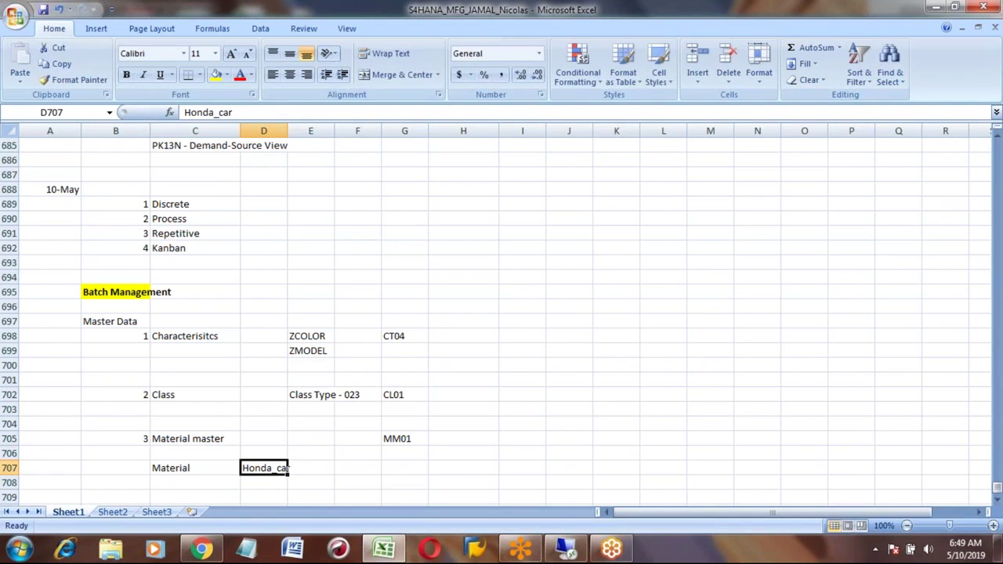
{"action": "key", "text": "alt+Tab"}
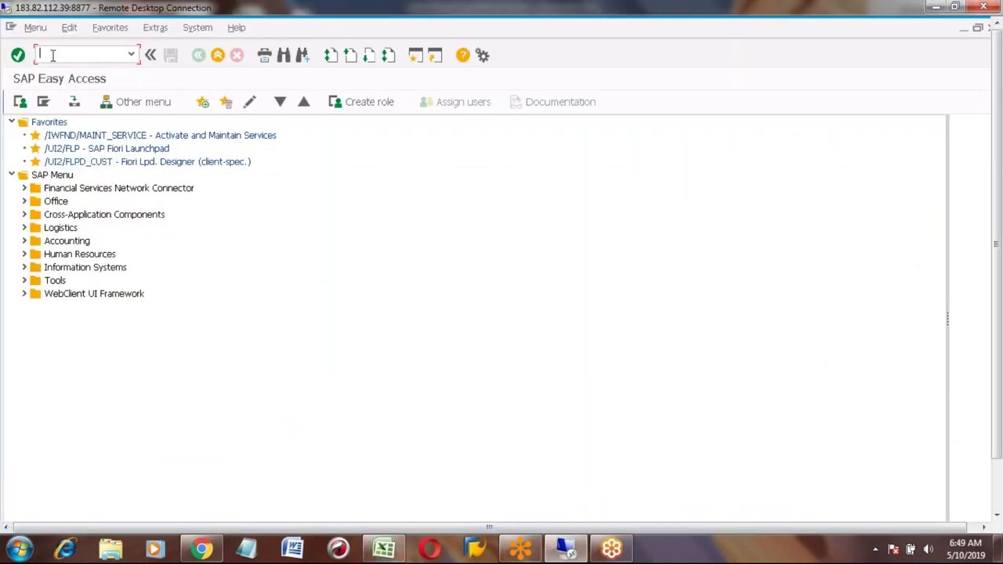
Step: Run the create-material transaction to reach the Create Material initial screen, then switch to Excel
{"action": "type", "text": "/nsicf"}
{"action": "key", "text": "Return"}
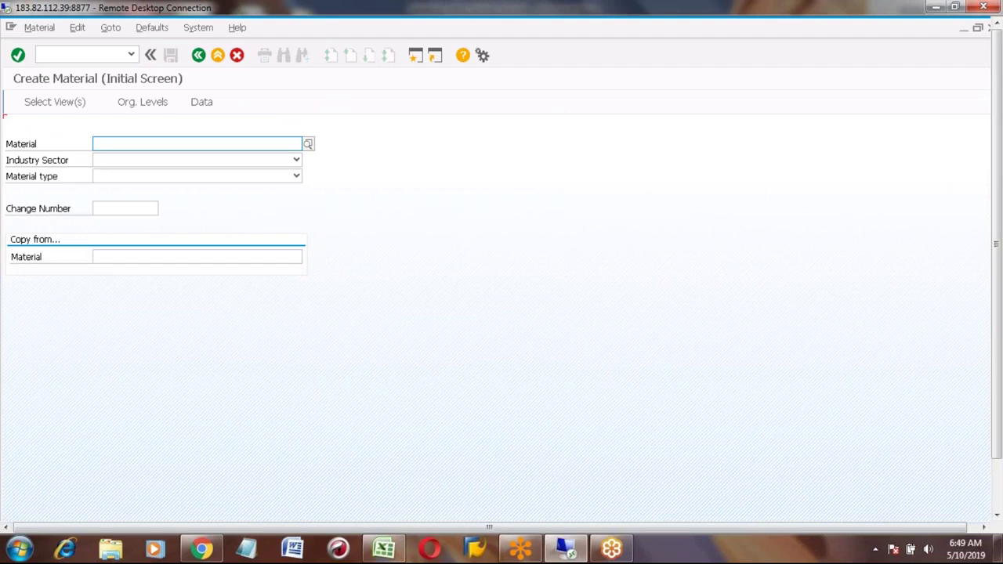
{"action": "key", "text": "alt+Tab"}
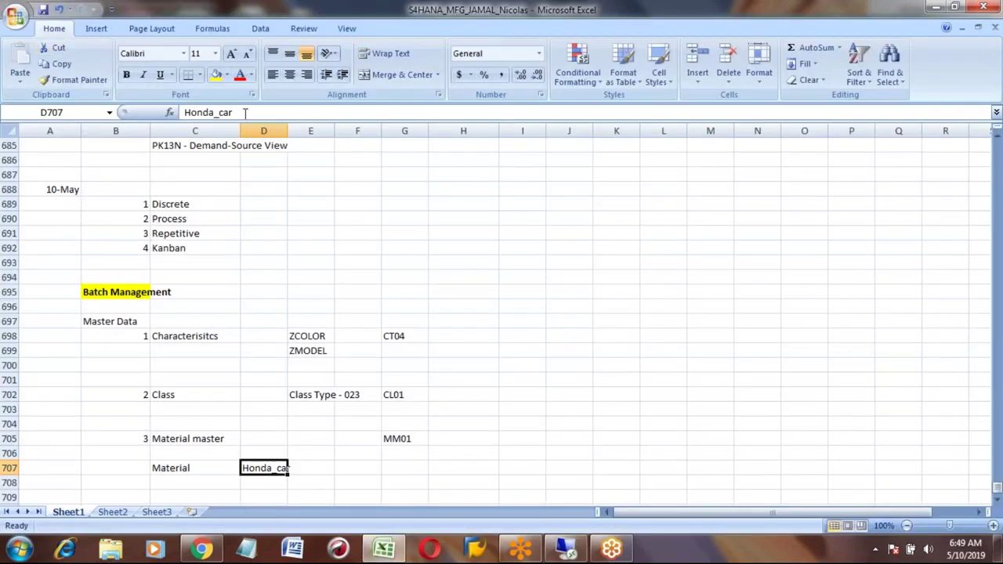
Step: Change the Excel note in D707 from Honda_car to Honda_car1
{"action": "left_click", "coordinate": [244, 112]}
{"action": "type", "text": "1"}
{"action": "key", "text": "Return"}
{"action": "key", "text": "Up"}
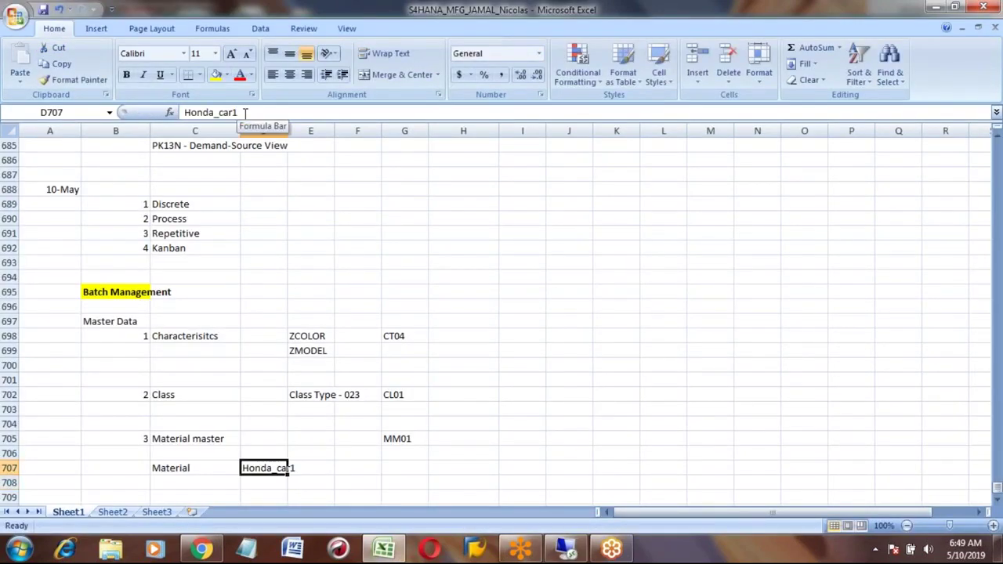
{"action": "key", "text": "alt+Tab"}
Step: Enter material number HONDA_CAR1 with industry sector Mechanical engineering
{"action": "left_click", "coordinate": [197, 143]}
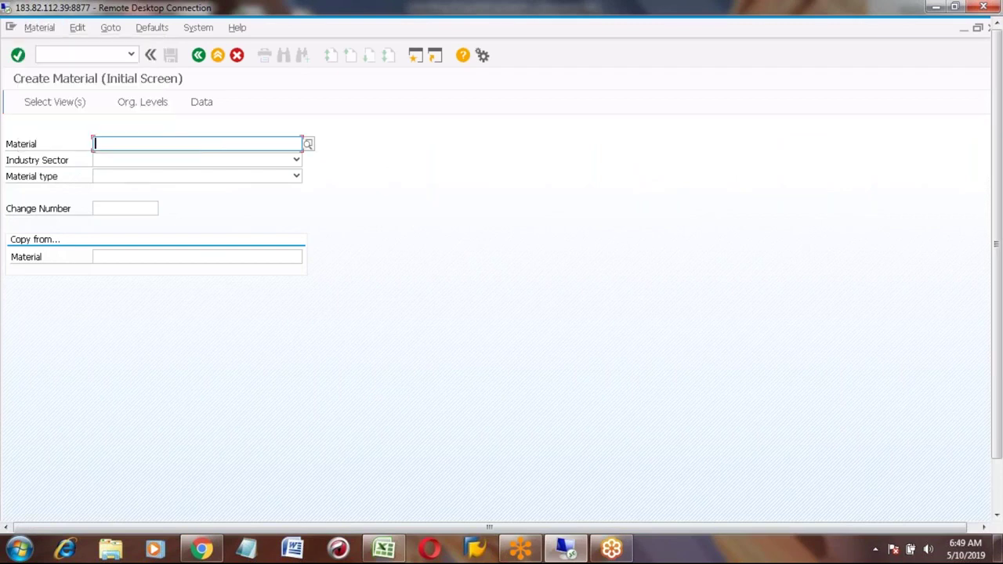
{"action": "type", "text": "HONDA"}
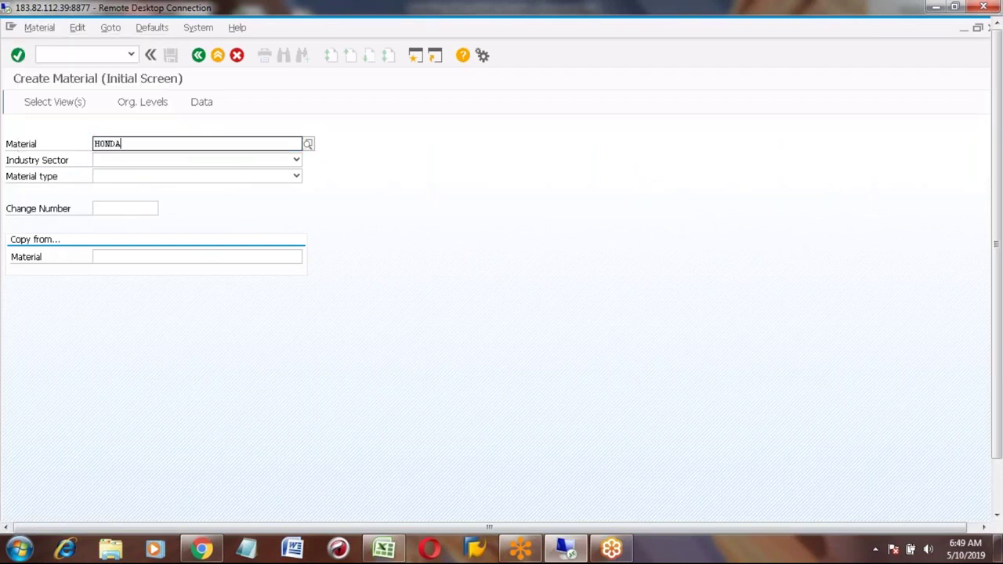
{"action": "type", "text": "_CAR"}
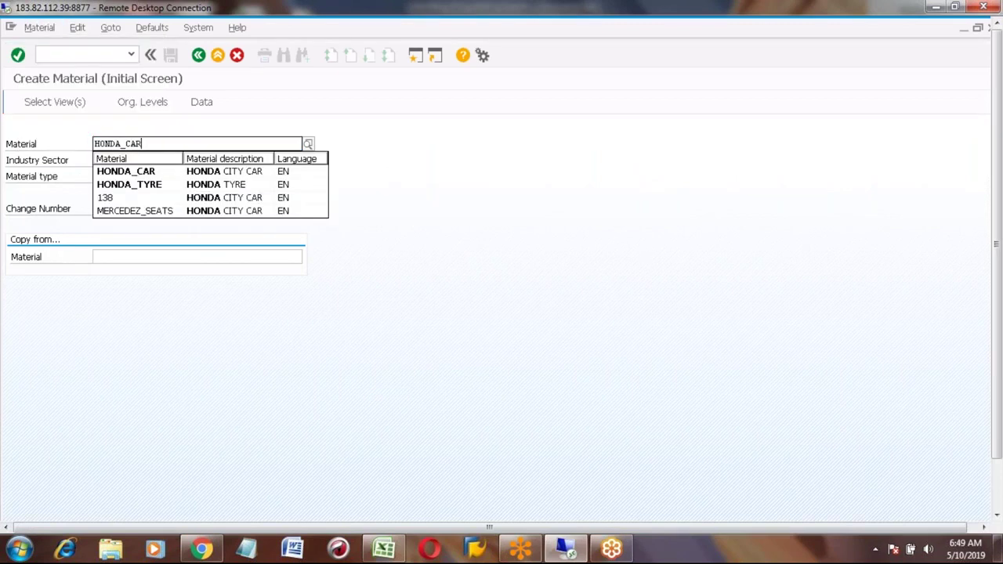
{"action": "type", "text": "1"}
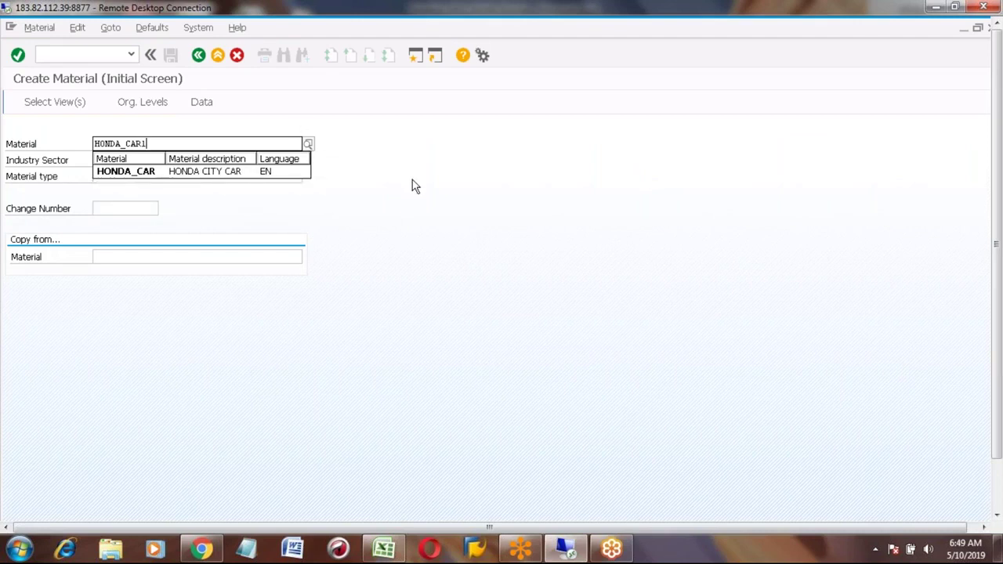
{"action": "left_click", "coordinate": [412, 181]}
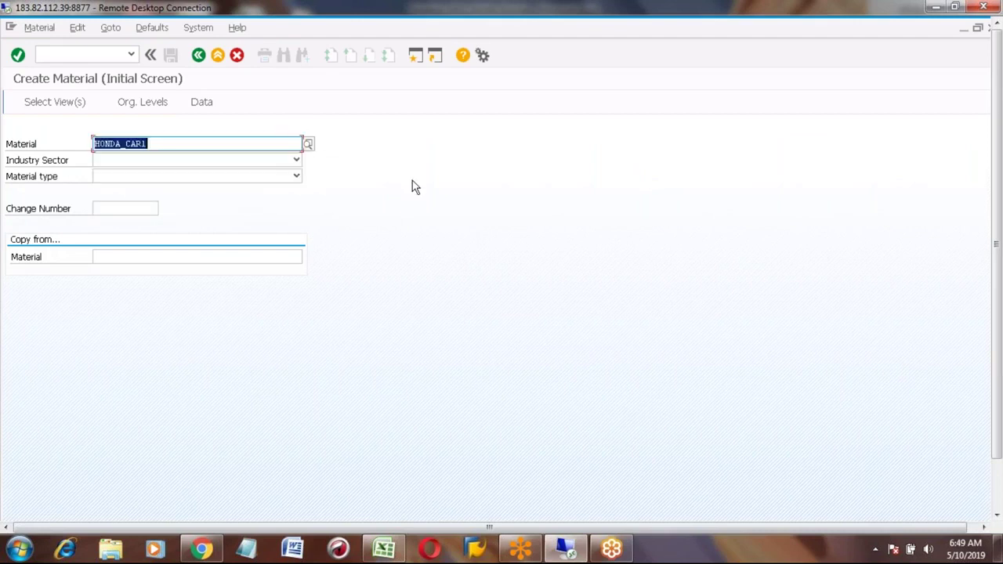
{"action": "left_click", "coordinate": [125, 164]}
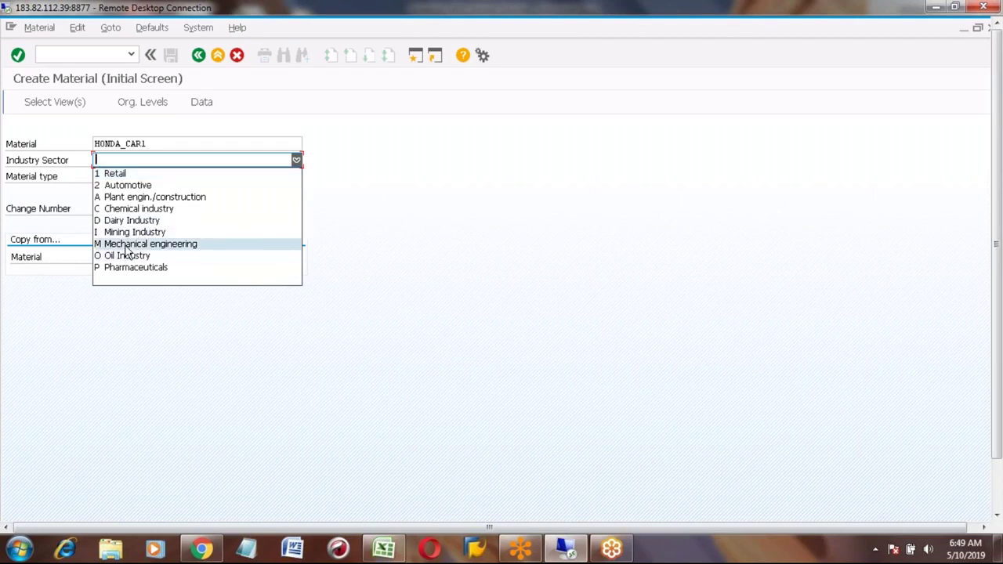
{"action": "left_click", "coordinate": [126, 245]}
Step: Set material type FERT Finished Product, copy from HONDA_CAR, and confirm
{"action": "left_click", "coordinate": [110, 180]}
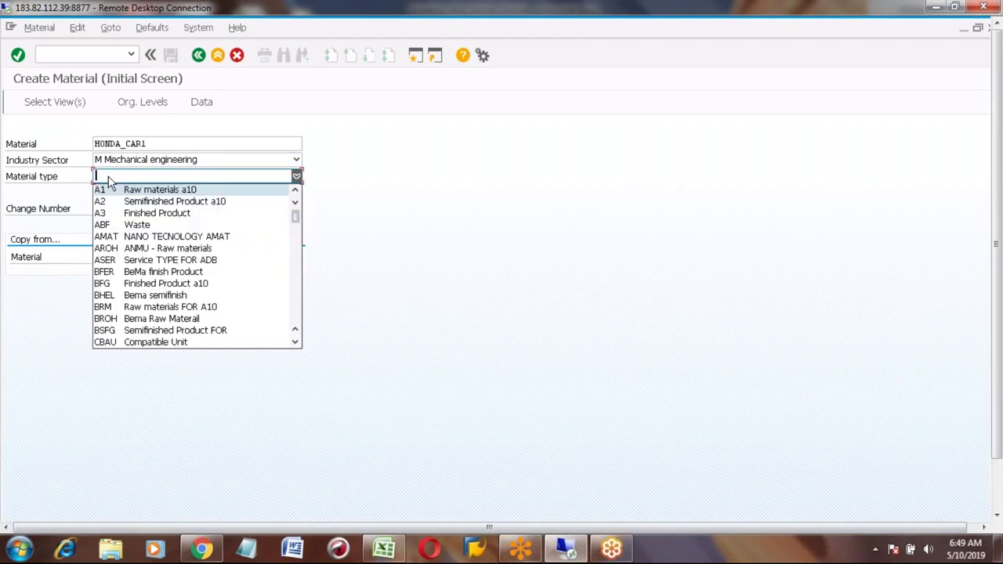
{"action": "key", "text": "f"}
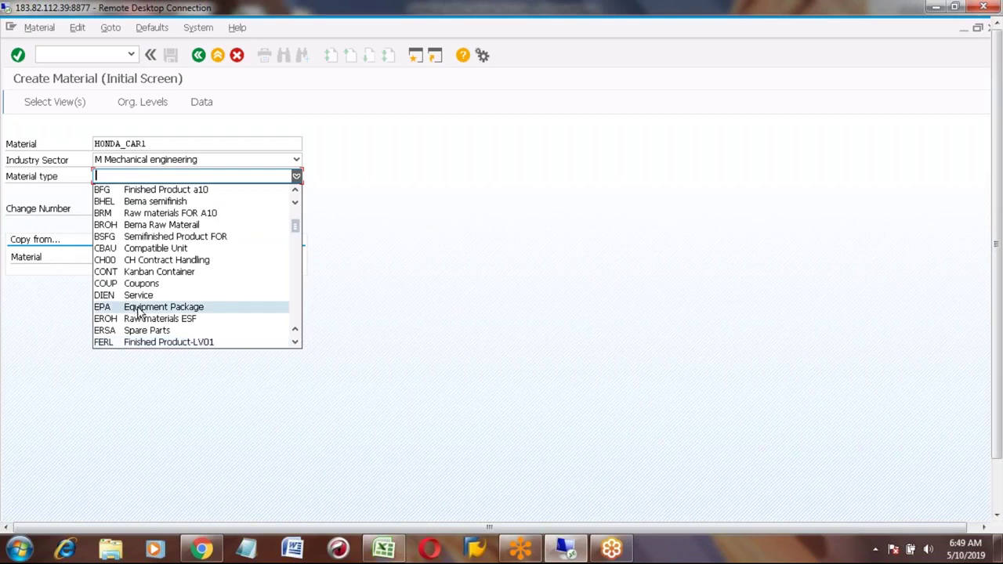
{"action": "key", "text": "f"}
{"action": "key", "text": "Down"}
{"action": "key", "text": "Down"}
{"action": "key", "text": "Up"}
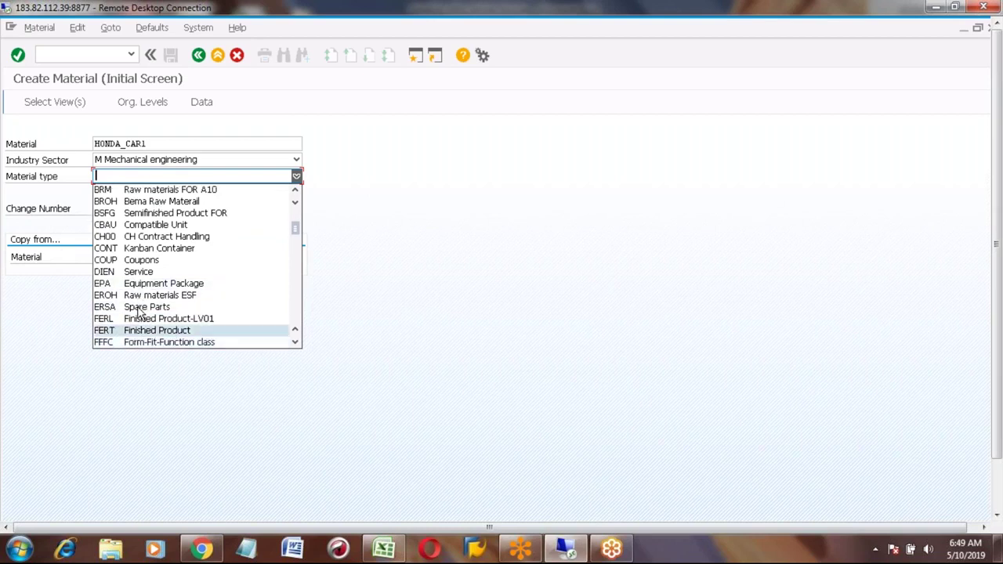
{"action": "key", "text": "Return"}
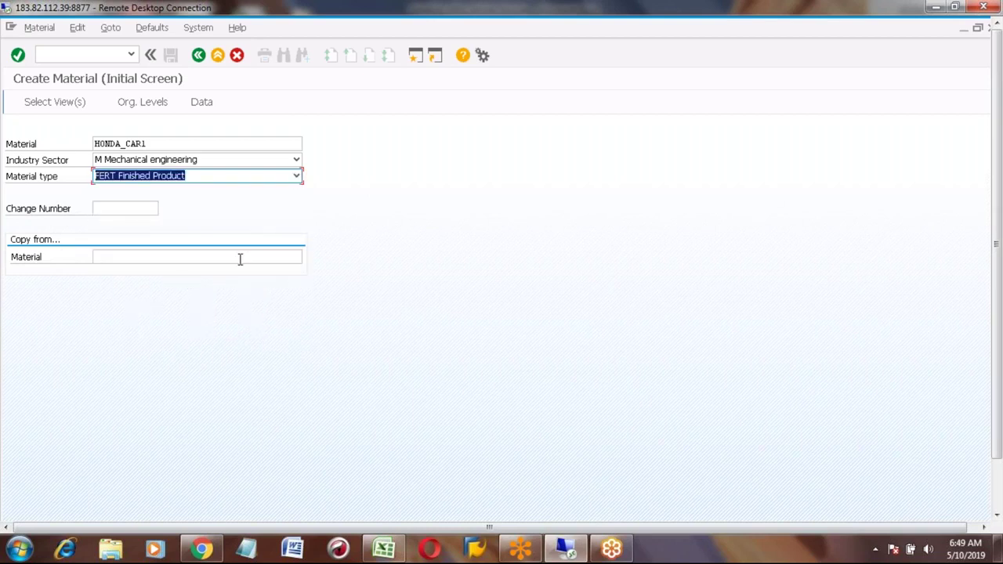
{"action": "left_click", "coordinate": [101, 256]}
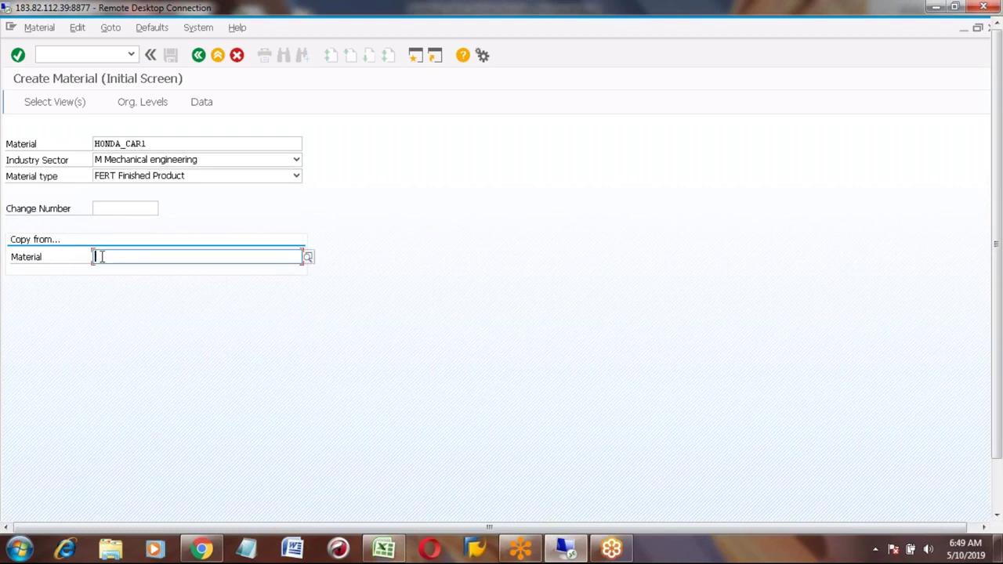
{"action": "type", "text": "HONDA"}
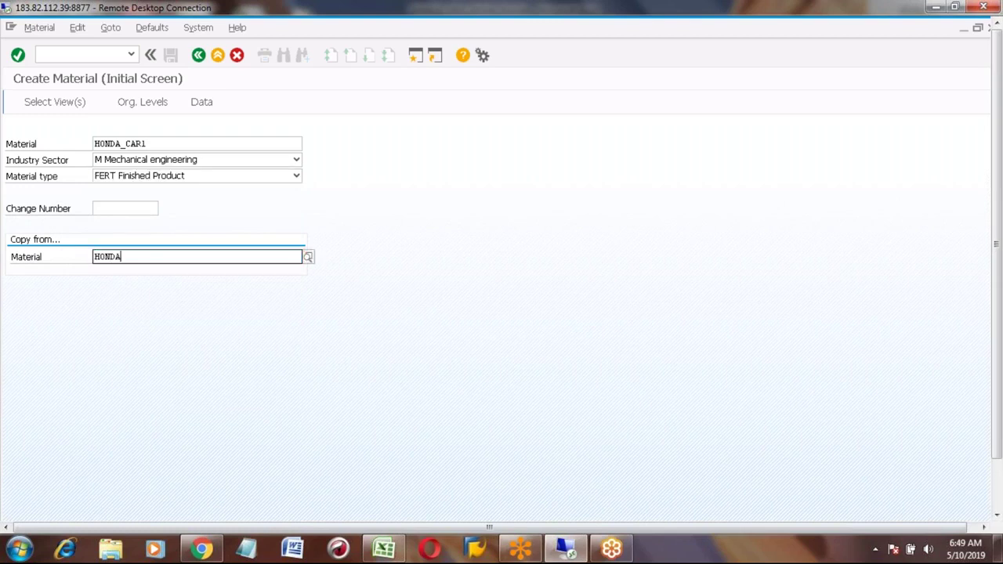
{"action": "type", "text": "_CAR"}
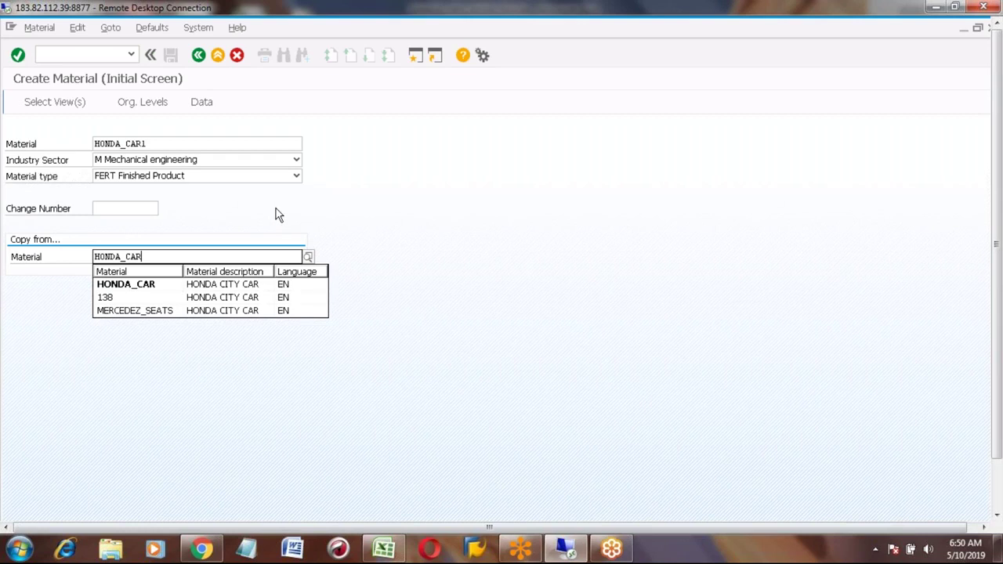
{"action": "key", "text": "Return"}
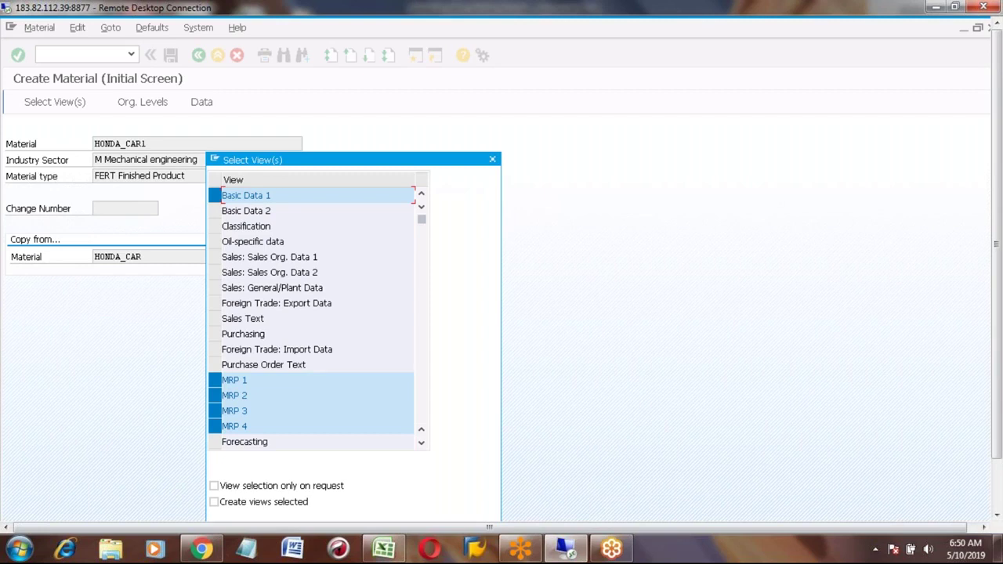
Step: Add the Classification view to the selection and accept plant 7777 with storage location 0001
{"action": "left_click", "coordinate": [215, 227]}
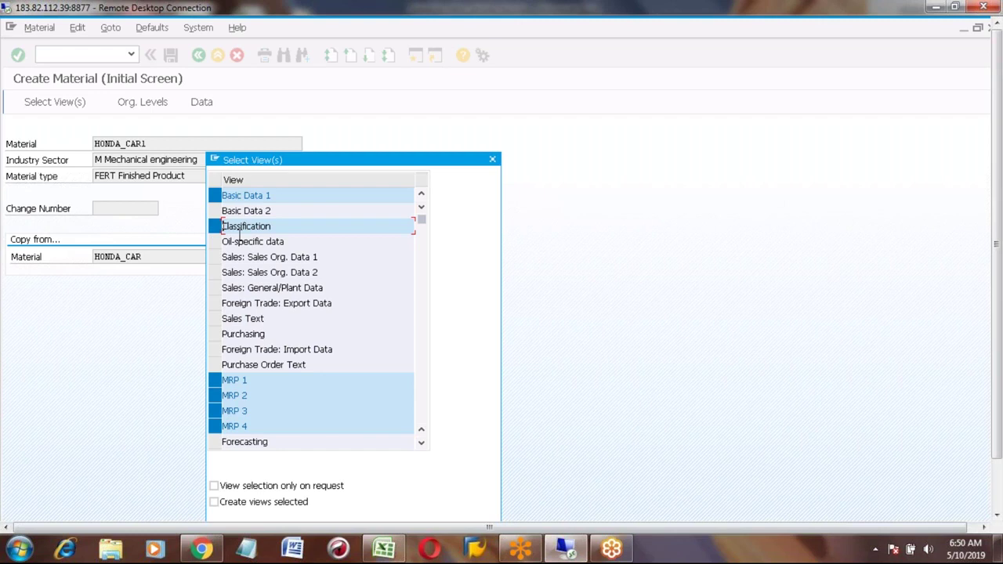
{"action": "key", "text": "Return"}
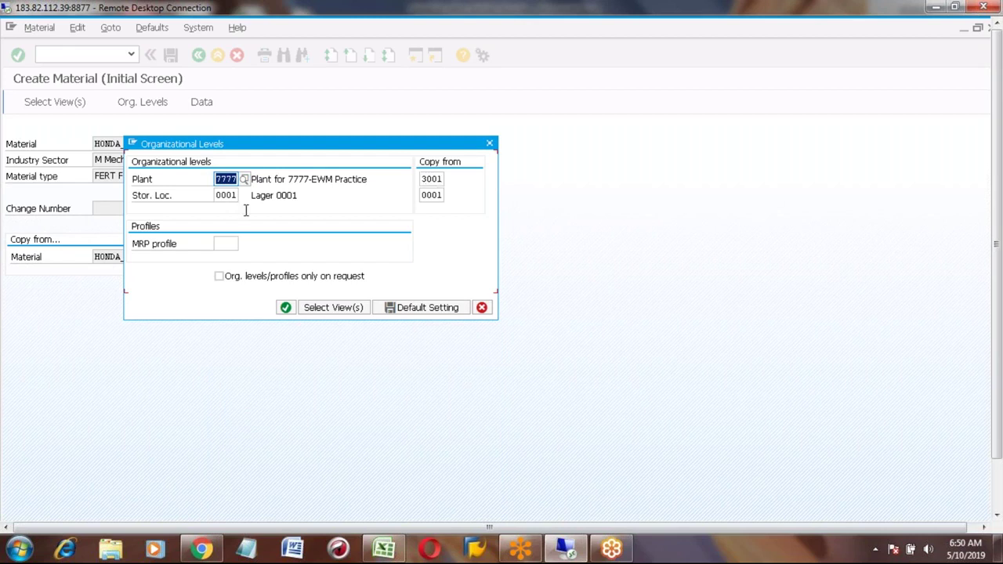
{"action": "left_click", "coordinate": [286, 307]}
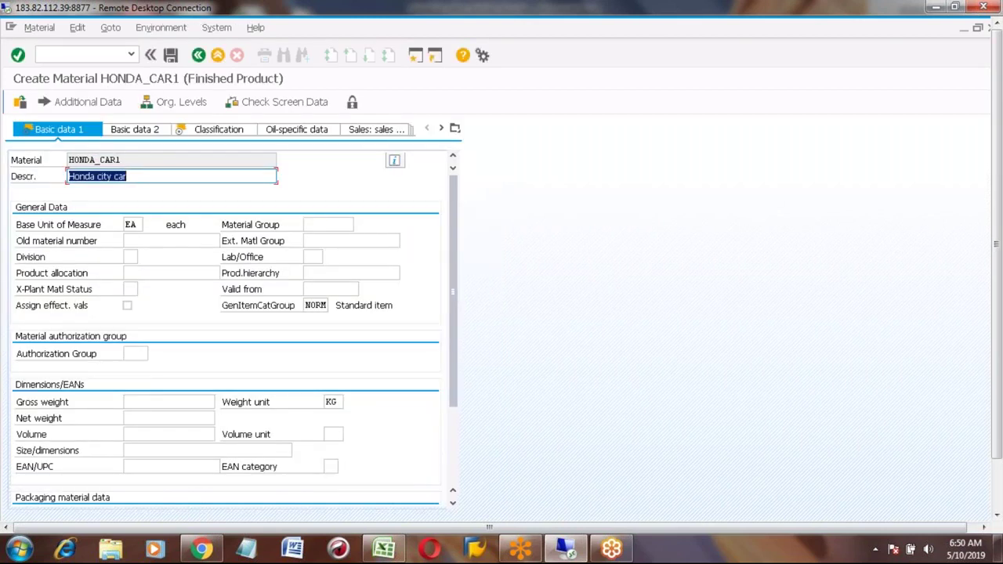
Step: Change the description to Honda city car1, then open Classification and close the class search unused
{"action": "left_click", "coordinate": [150, 178]}
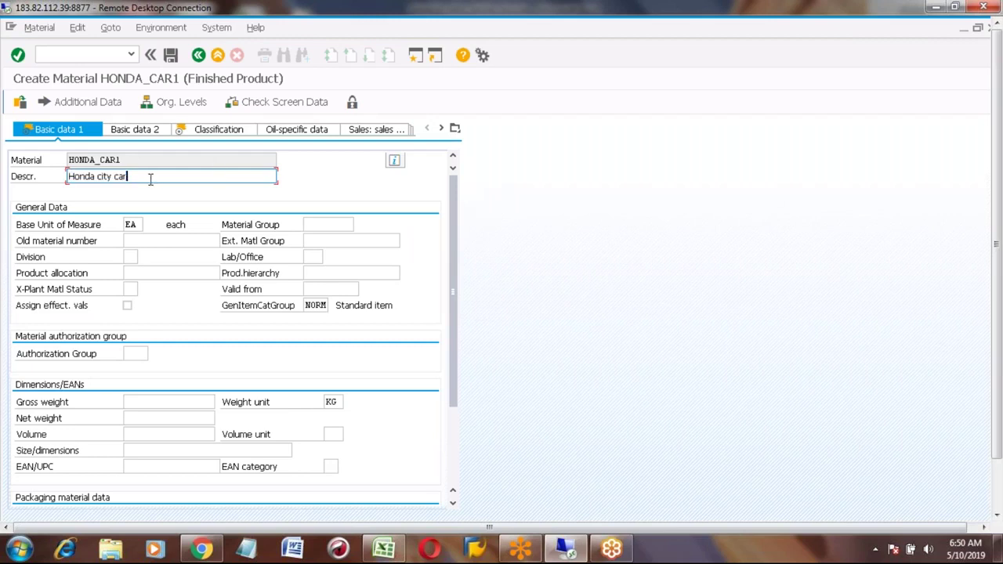
{"action": "type", "text": "1"}
{"action": "left_click", "coordinate": [199, 132]}
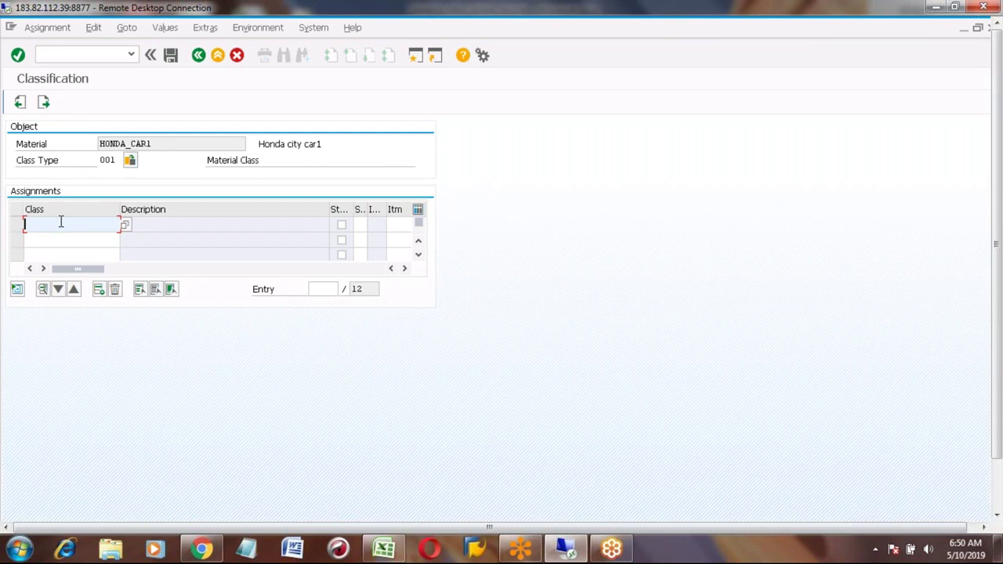
{"action": "left_click", "coordinate": [125, 225]}
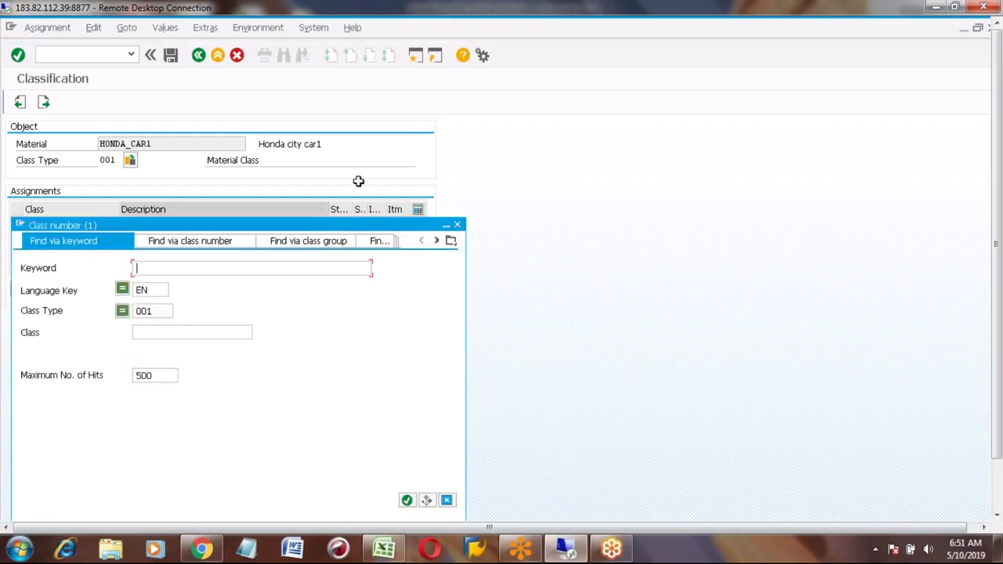
{"action": "left_click", "coordinate": [459, 227]}
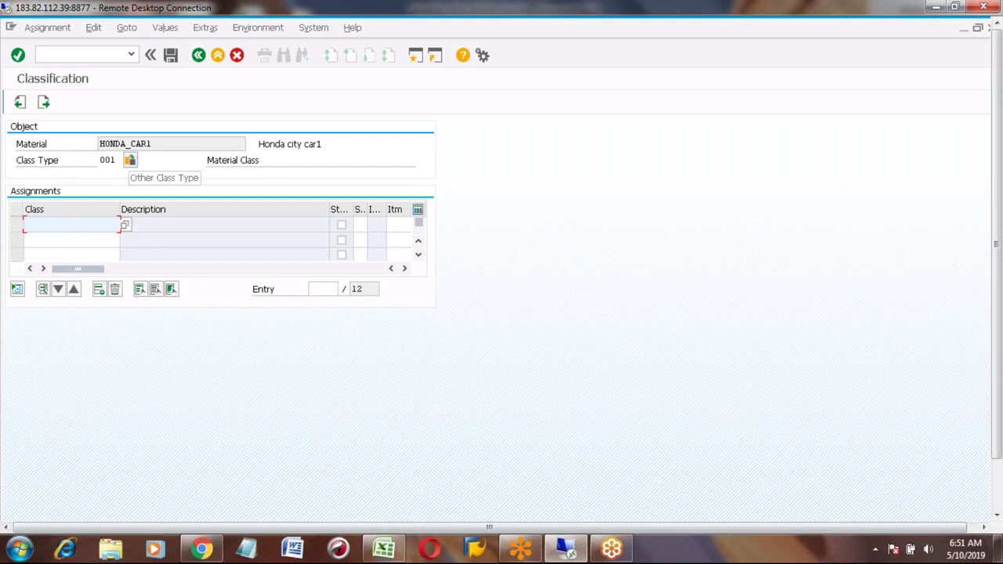
Step: Switch to class type 023 Batch and assign class ZCAR_CLASS (Honda Car Class)
{"action": "left_click", "coordinate": [130, 160]}
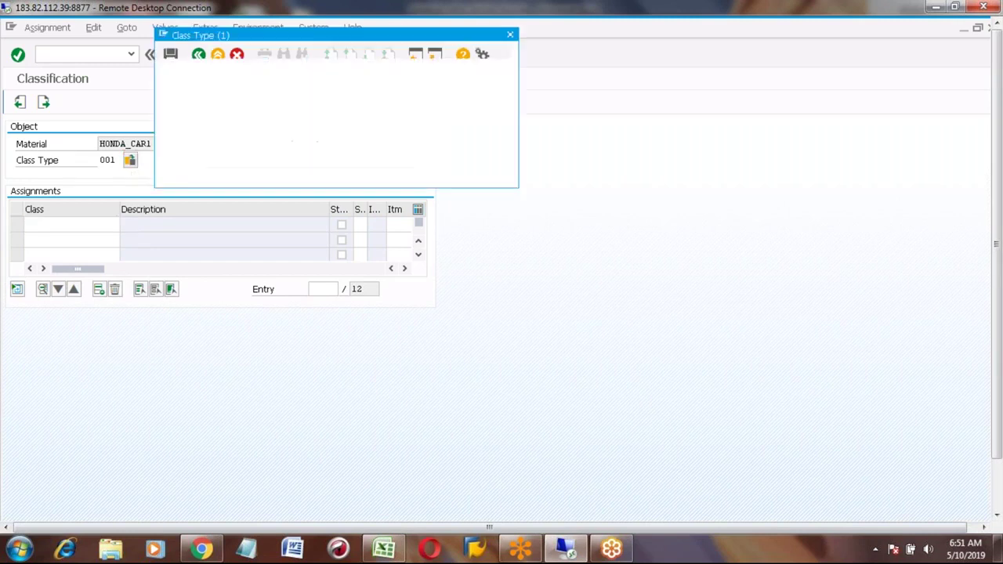
{"action": "left_click", "coordinate": [187, 133]}
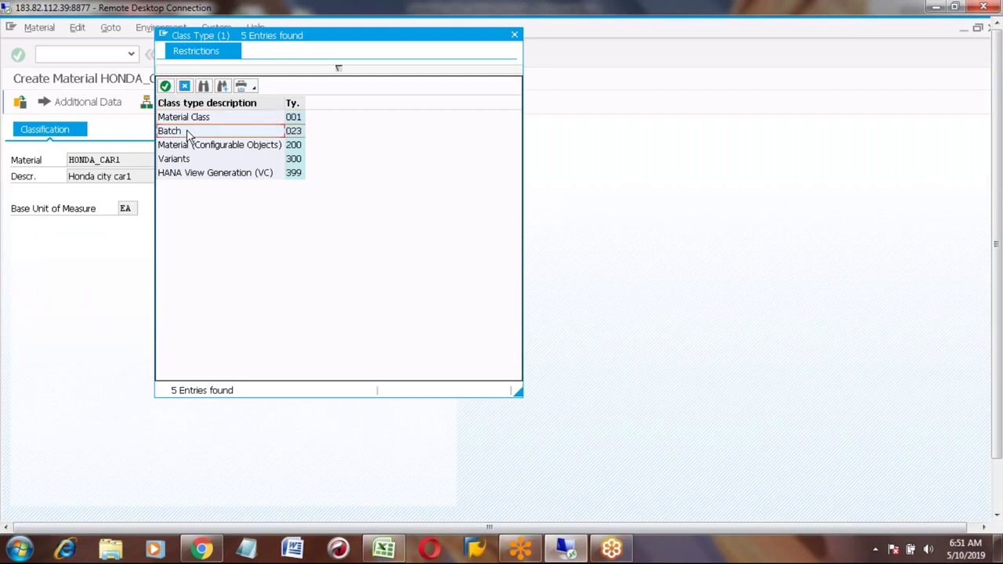
{"action": "double_click", "coordinate": [186, 133]}
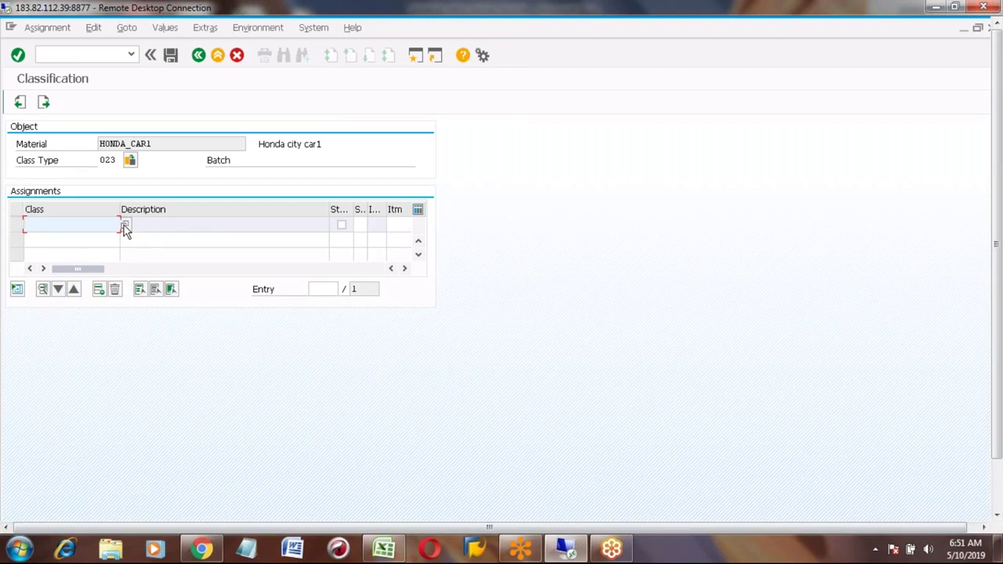
{"action": "left_click", "coordinate": [124, 226]}
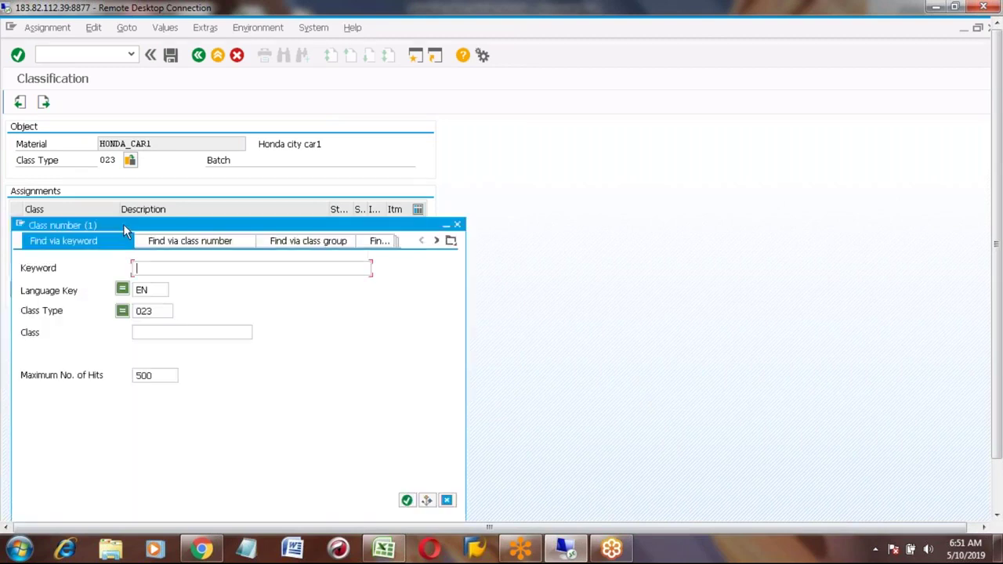
{"action": "left_click", "coordinate": [407, 500]}
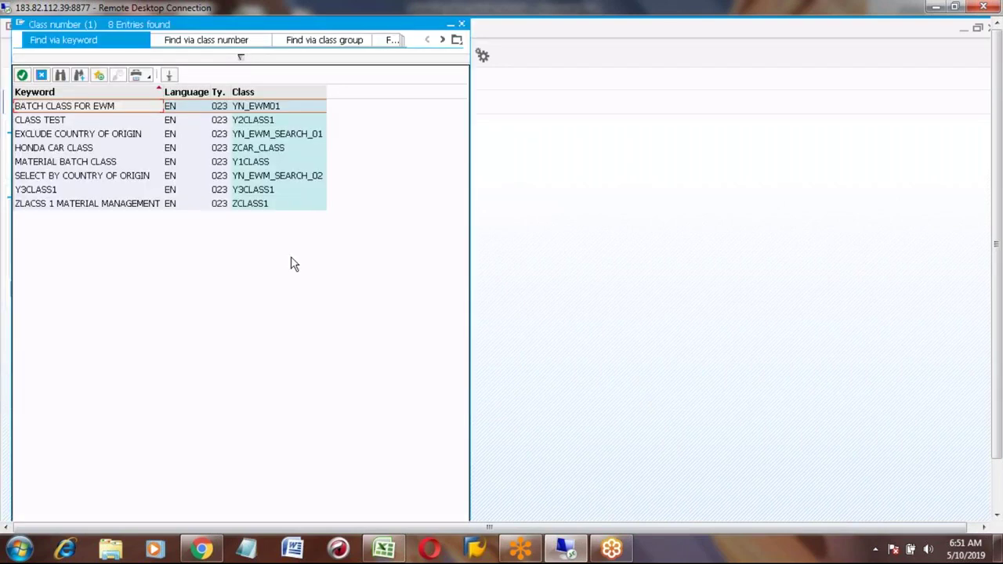
{"action": "left_click", "coordinate": [251, 149]}
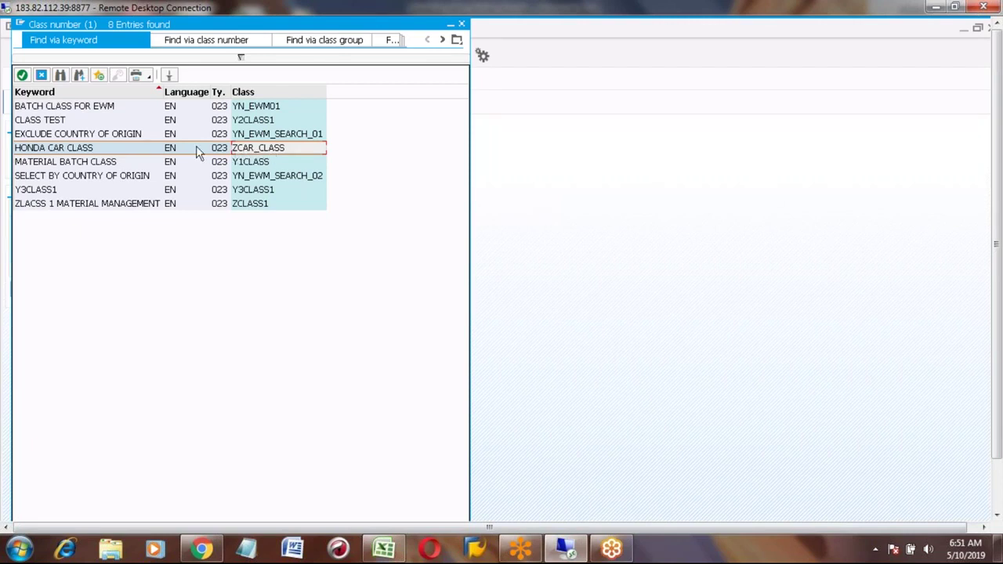
{"action": "double_click", "coordinate": [88, 155]}
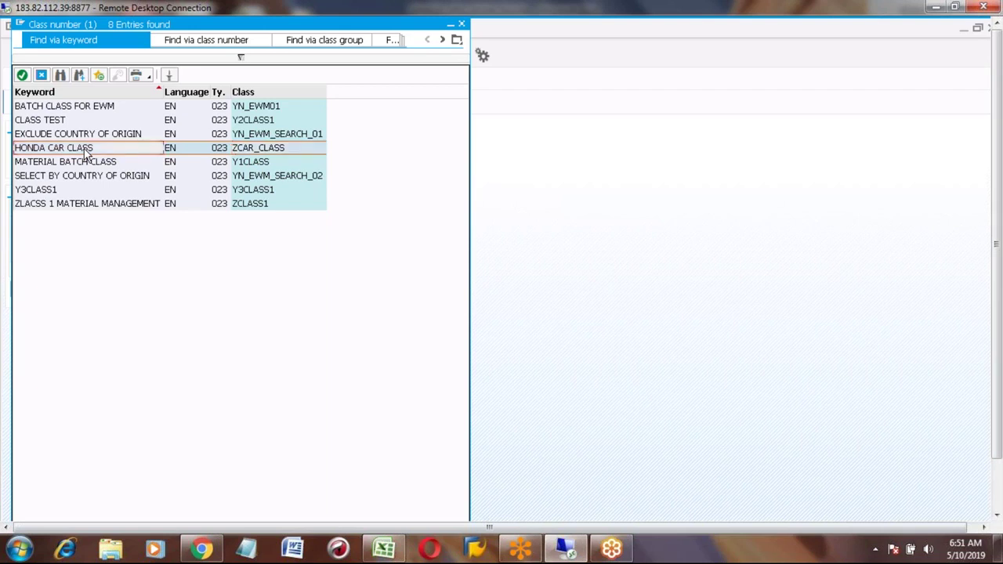
{"action": "key", "text": "Return"}
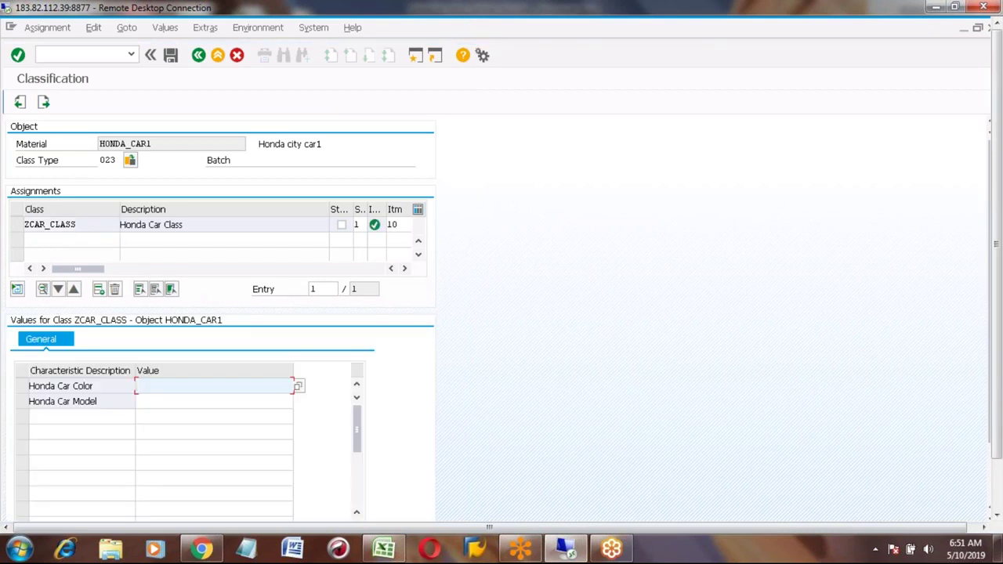
Step: View the Honda Car Color value list, leave it blank, and switch to the Excel notes
{"action": "left_click", "coordinate": [60, 401]}
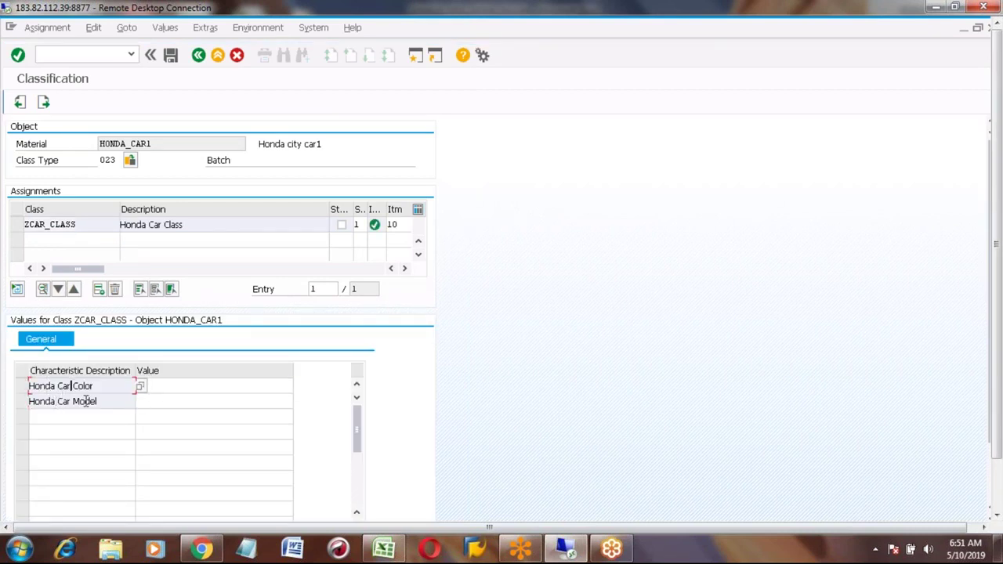
{"action": "left_click", "coordinate": [181, 387]}
{"action": "left_click", "coordinate": [297, 387]}
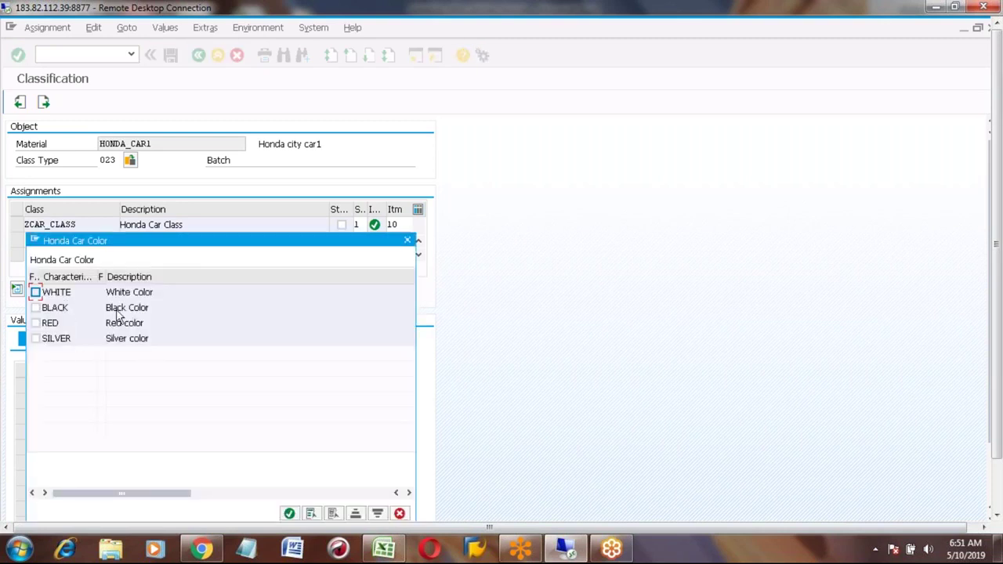
{"action": "left_click", "coordinate": [406, 241]}
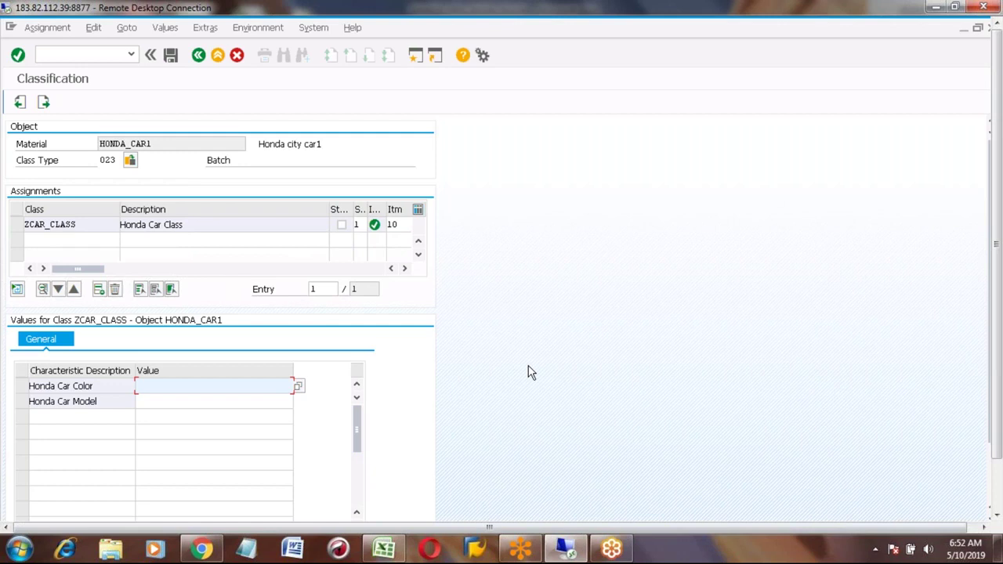
{"action": "mouse_move", "coordinate": [384, 548]}
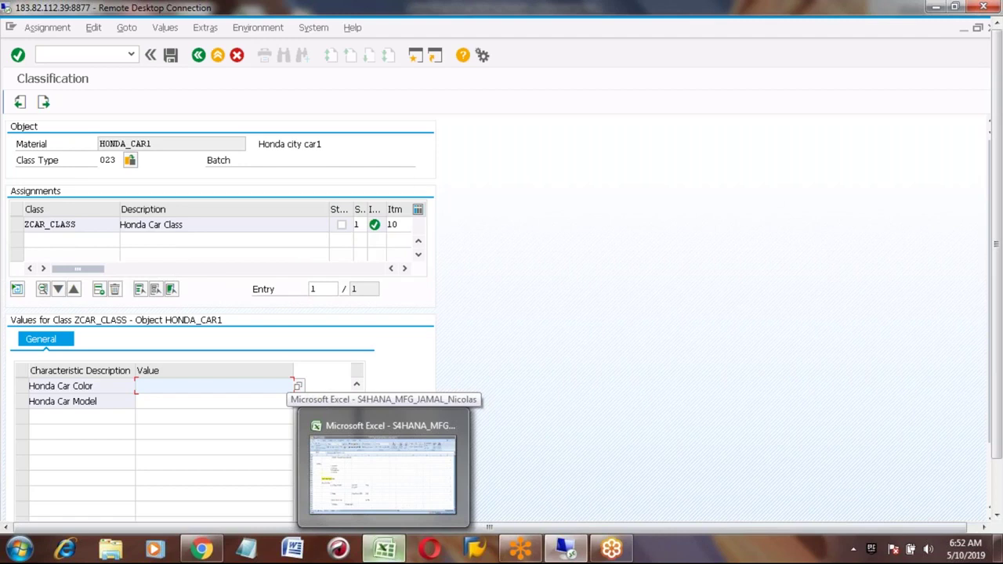
{"action": "left_click", "coordinate": [383, 470]}
Step: Record note 1, "Add CLASS in Classification view", in C708 and D708
{"action": "left_click", "coordinate": [270, 482]}
{"action": "key", "text": "Up"}
{"action": "key", "text": "Up"}
{"action": "key", "text": "Down"}
{"action": "key", "text": "Down"}
{"action": "key", "text": "Left"}
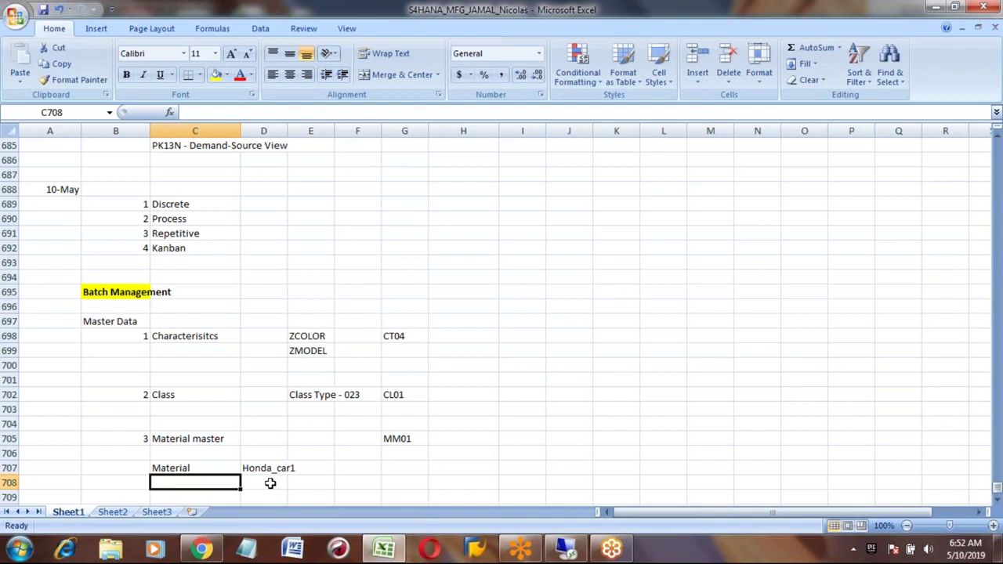
{"action": "type", "text": "1"}
{"action": "key", "text": "Tab"}
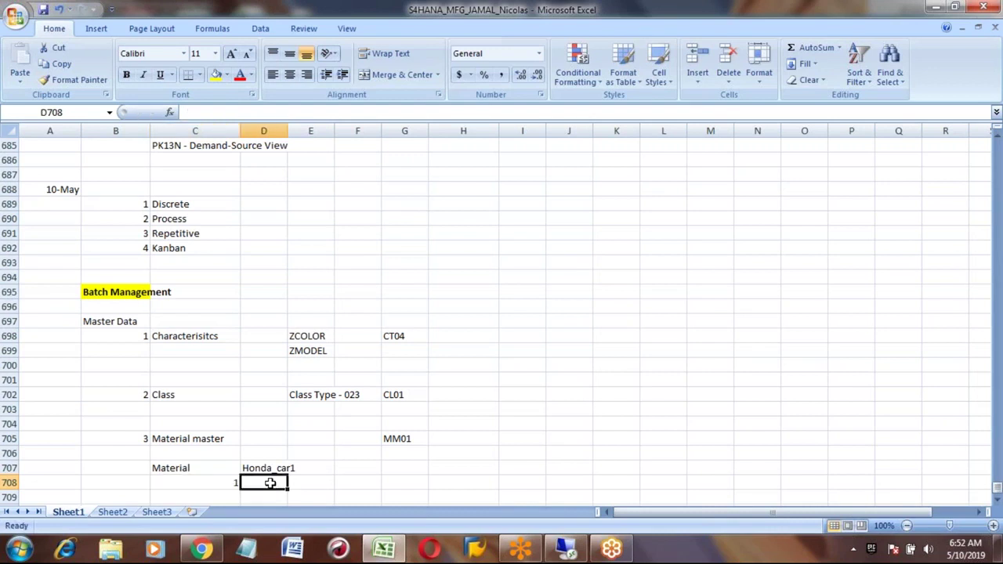
{"action": "type", "text": "a00"}
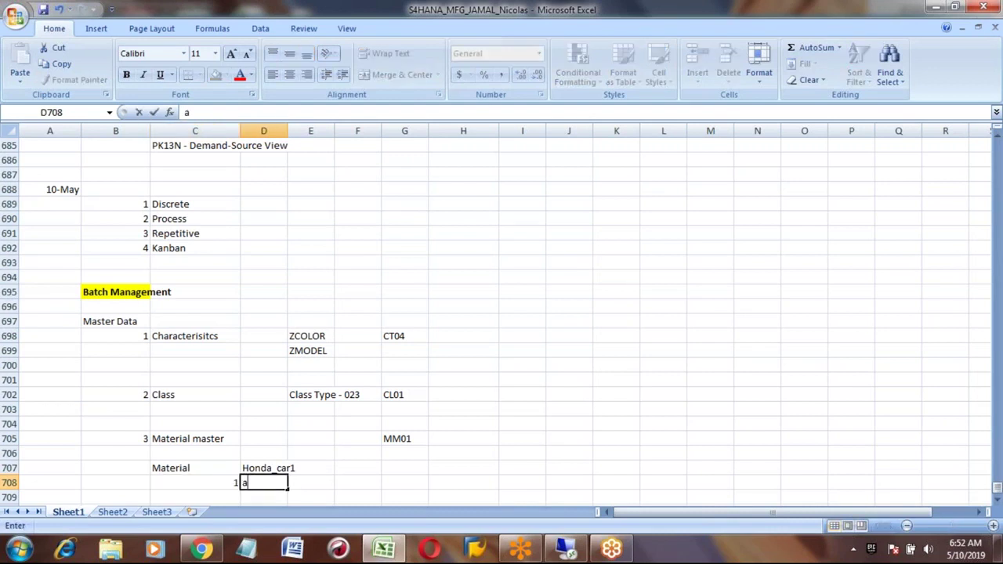
{"action": "key", "text": "BackSpace"}
{"action": "key", "text": "BackSpace"}
{"action": "key", "text": "BackSpace"}
{"action": "type", "text": "Add cla"}
{"action": "key", "text": "BackSpace"}
{"action": "key", "text": "BackSpace"}
{"action": "key", "text": "BackSpace"}
{"action": "type", "text": "CLASS in Cl"}
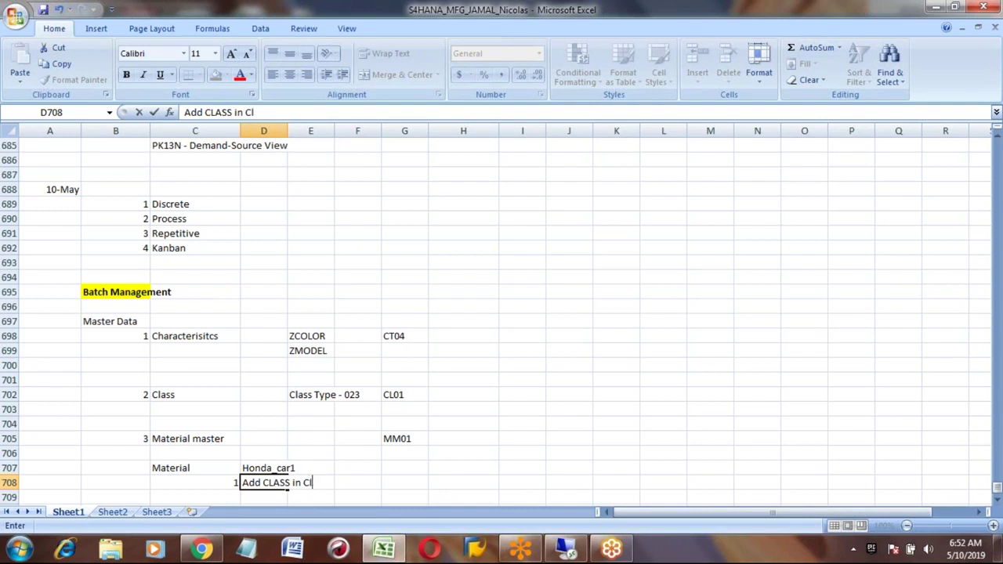
{"action": "type", "text": "assification view"}
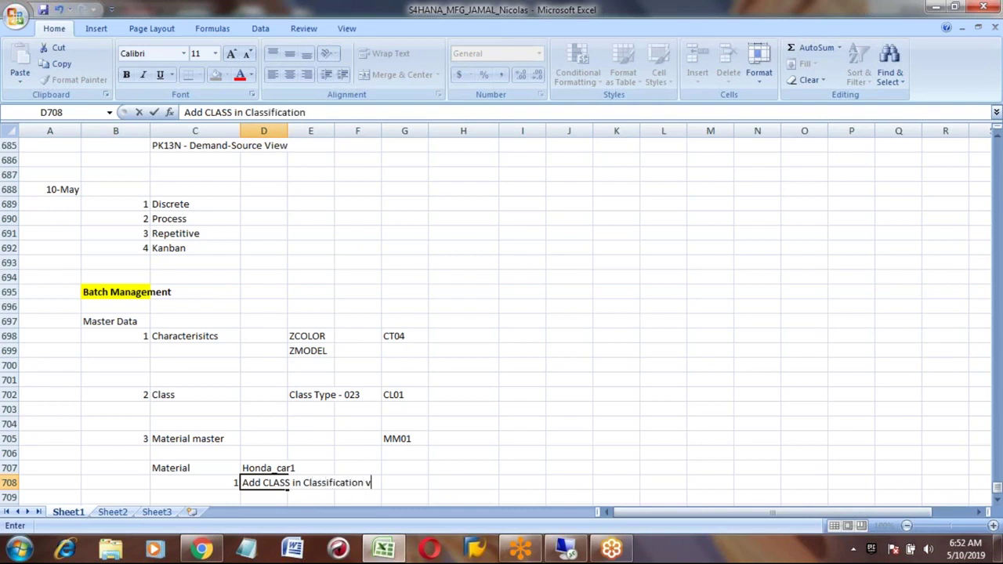
{"action": "key", "text": "Return"}
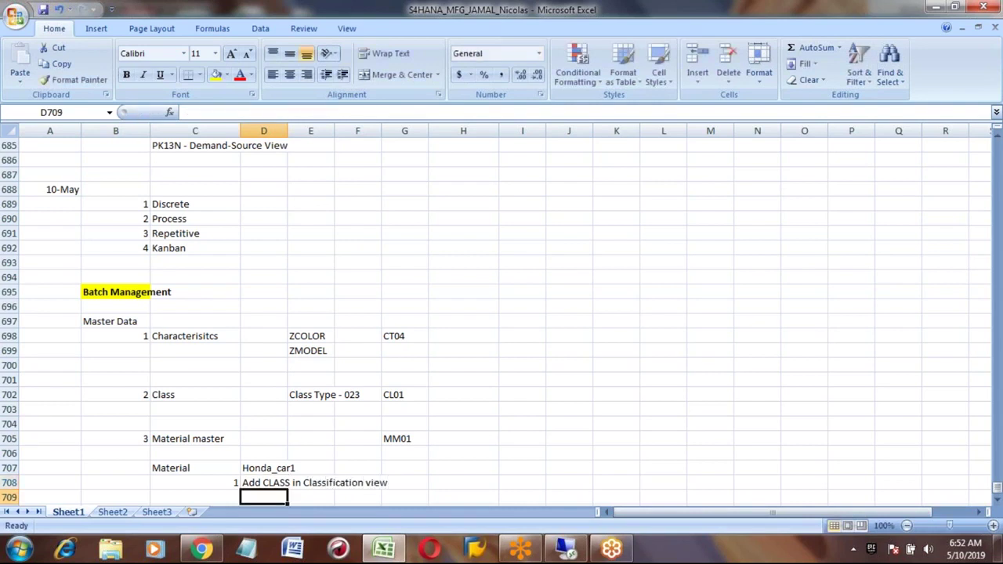
Step: Start item 2 in C709 and return to SAP
{"action": "scroll", "coordinate": [313, 314], "scroll_direction": "down", "scroll_amount": 2}
{"action": "left_click", "coordinate": [196, 438]}
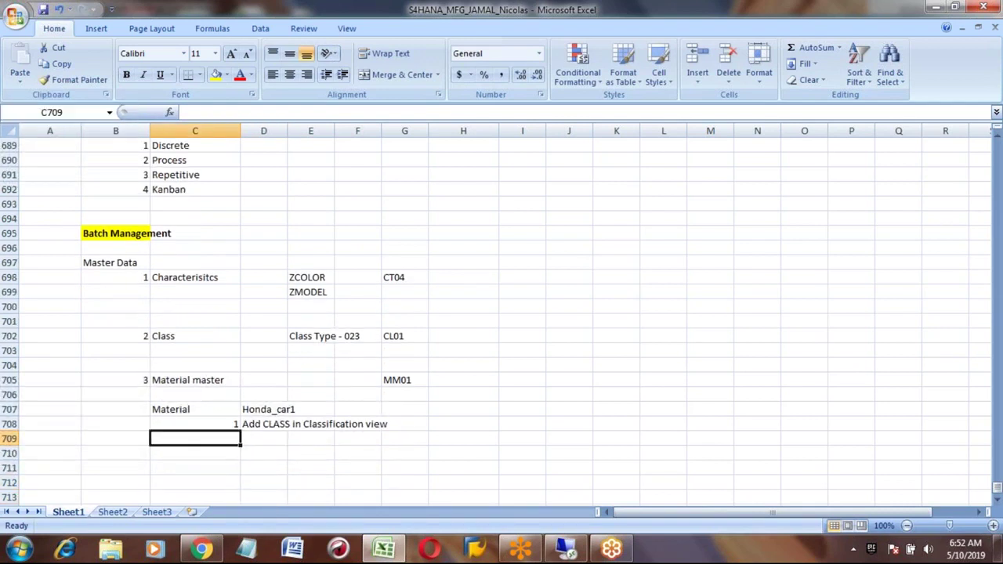
{"action": "type", "text": "2"}
{"action": "key", "text": "Tab"}
{"action": "key", "text": "alt+Tab"}
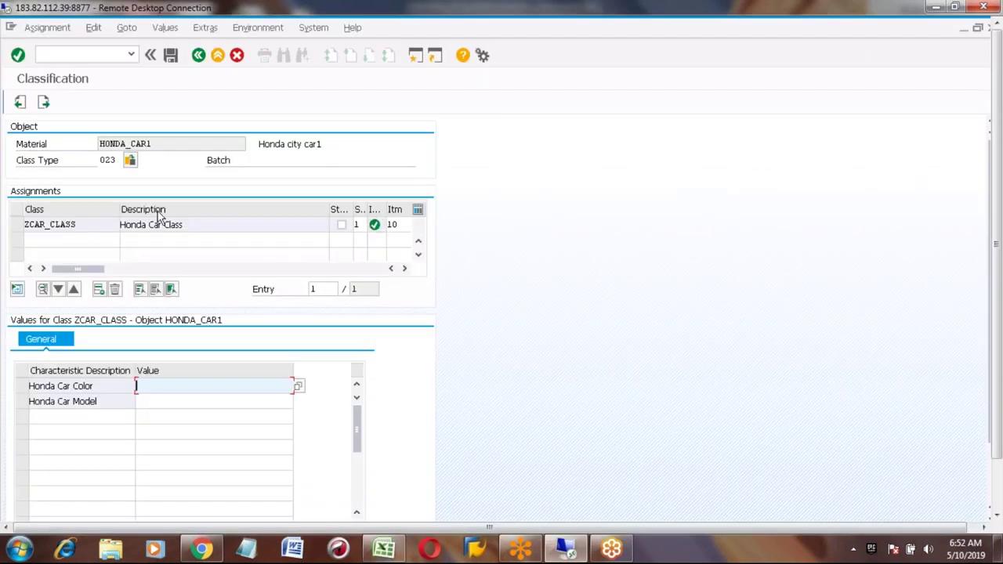
Step: Go from MRP 1 through MRP 2–4 to Work scheduling and tick Batch management
{"action": "left_click", "coordinate": [43, 102]}
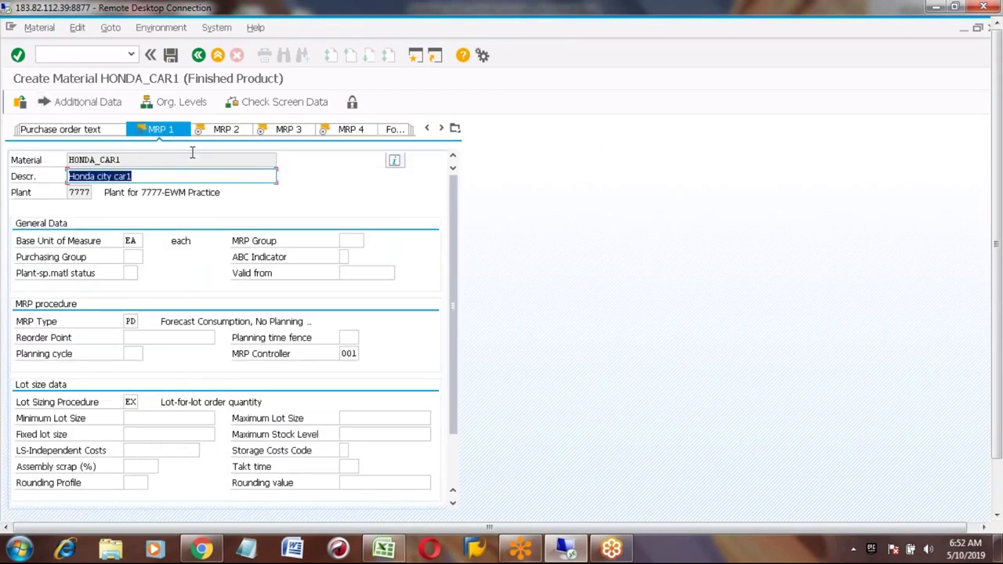
{"action": "left_click", "coordinate": [219, 129]}
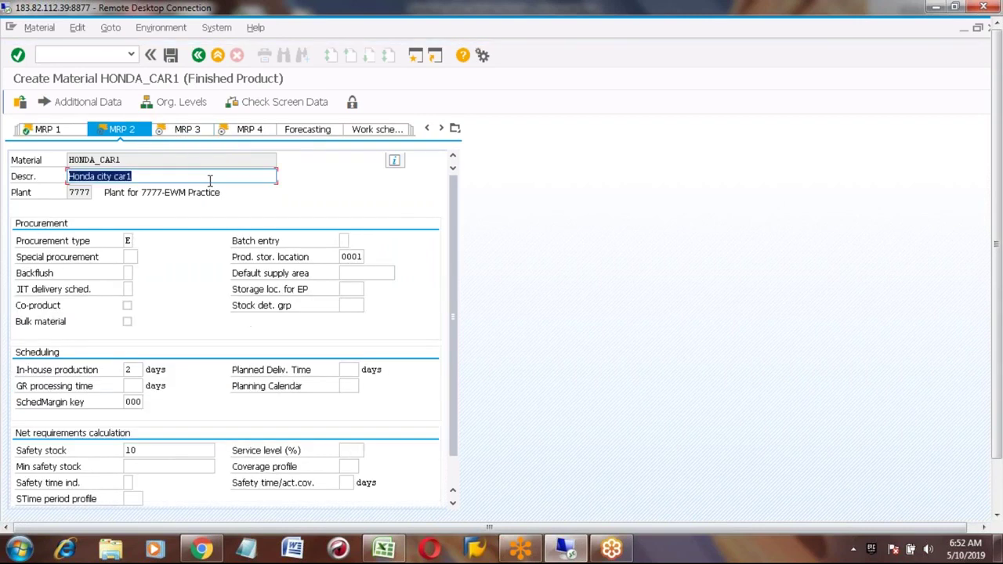
{"action": "left_click", "coordinate": [175, 131]}
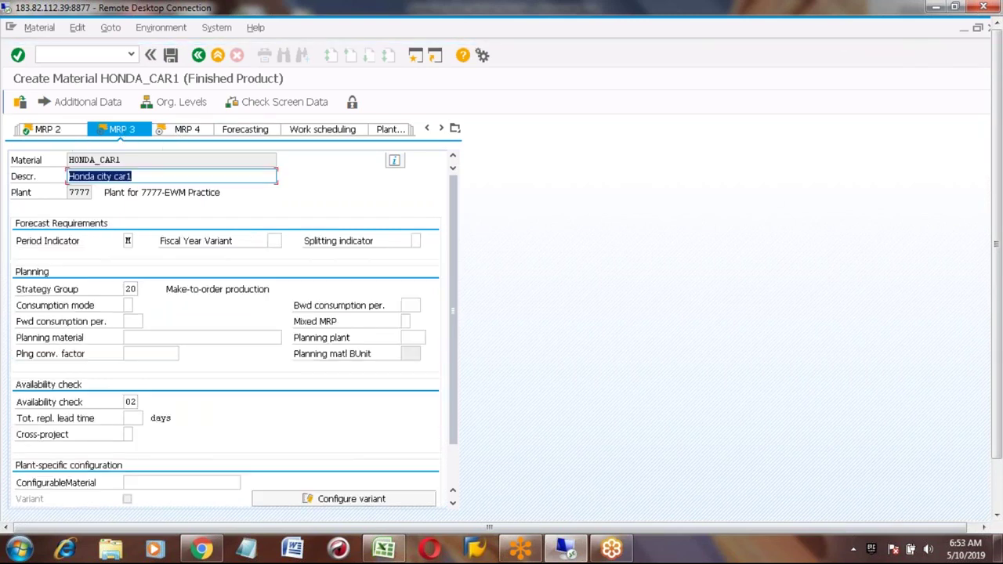
{"action": "left_click", "coordinate": [185, 130]}
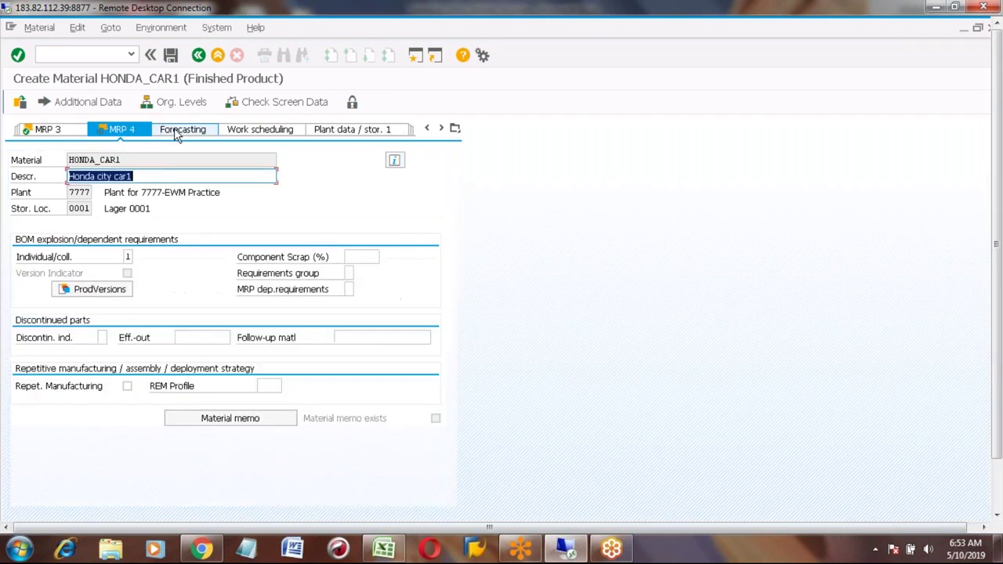
{"action": "left_click", "coordinate": [256, 132]}
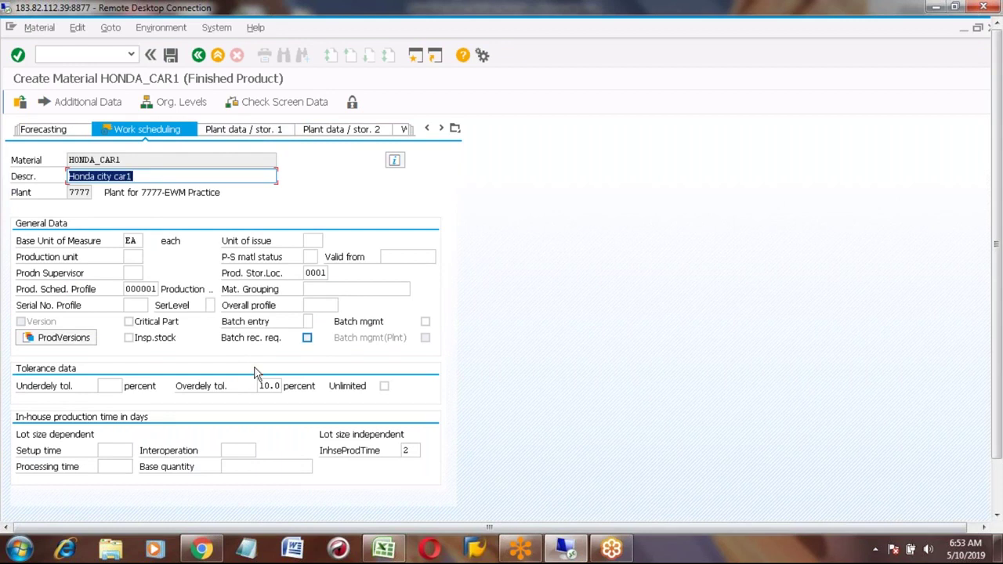
{"action": "left_click", "coordinate": [425, 322]}
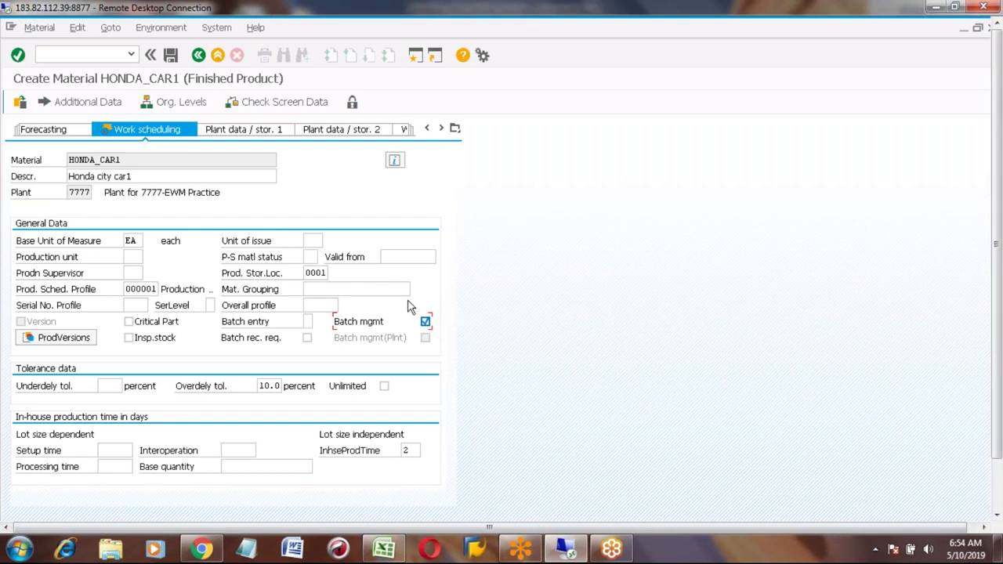
Step: Note step 2 for Honda_car1, 'Batch management check mark in Workscheduling view', in cell D709
{"action": "left_click", "coordinate": [384, 549]}
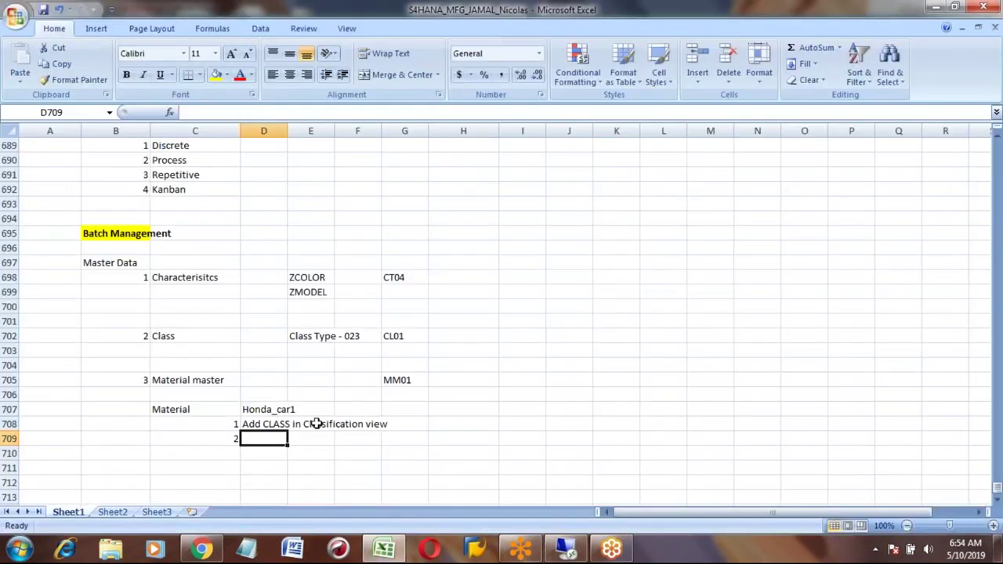
{"action": "type", "text": "Batch "}
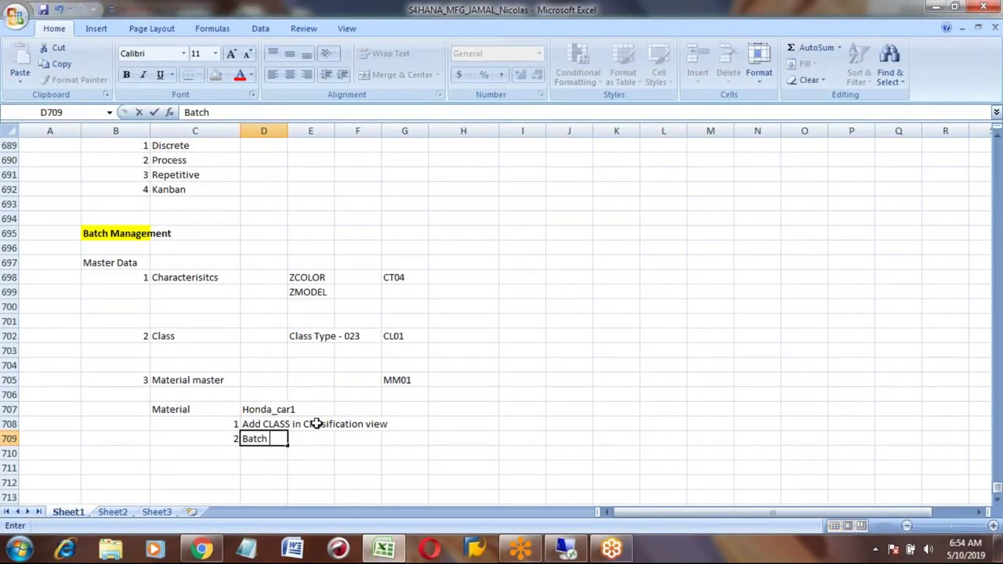
{"action": "type", "text": "management "}
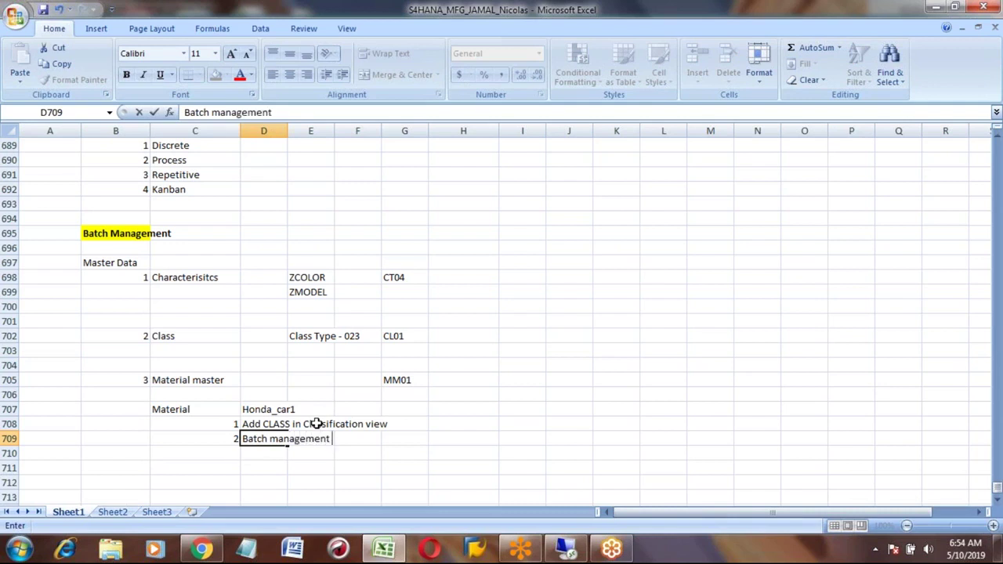
{"action": "type", "text": "check mar"}
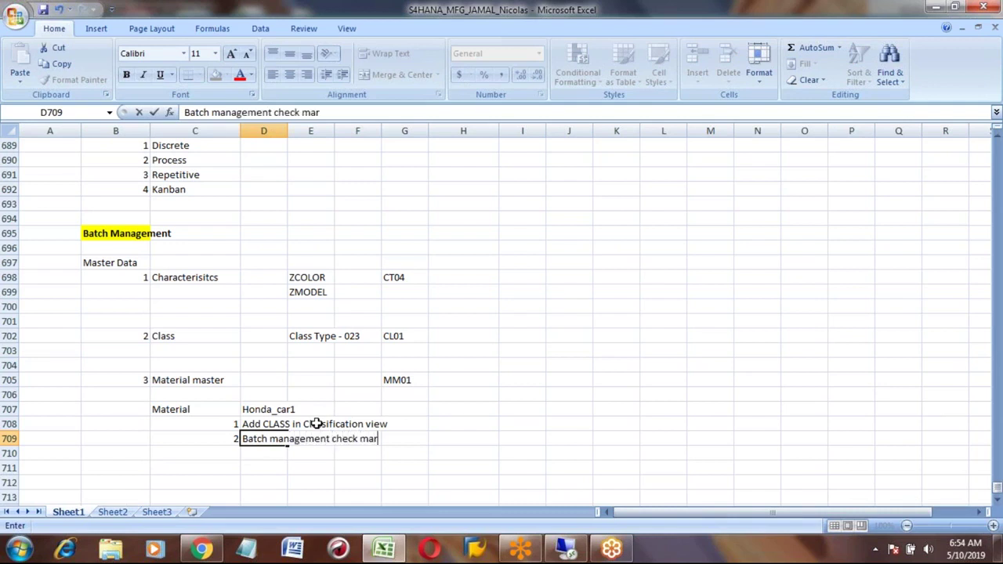
{"action": "type", "text": "k in Work"}
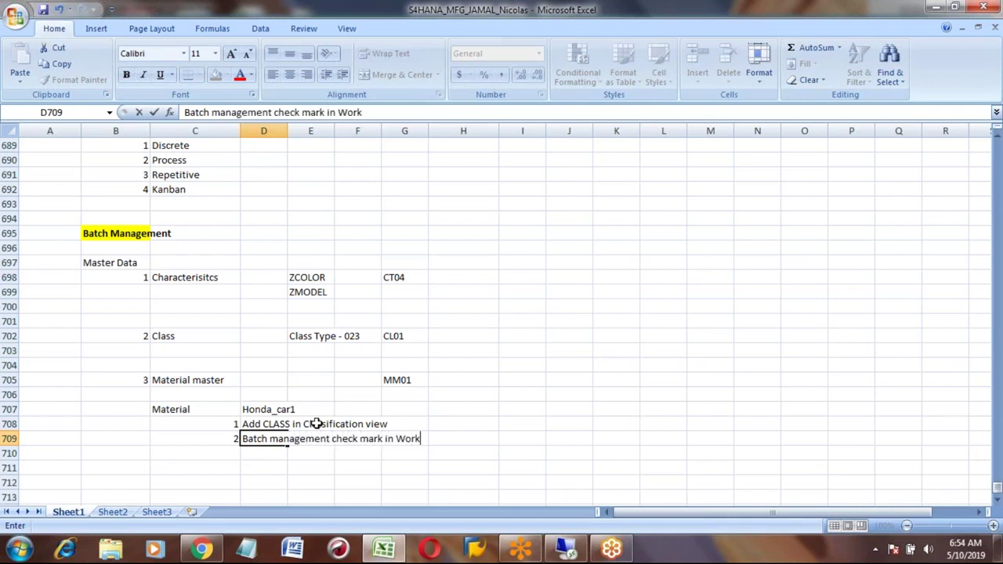
{"action": "type", "text": "scheduling view"}
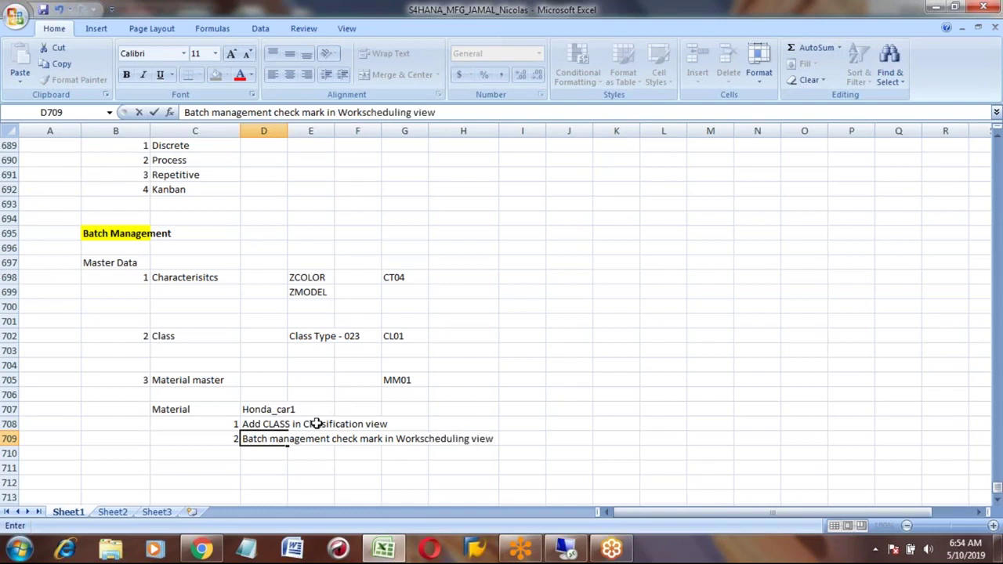
{"action": "key", "text": "Return"}
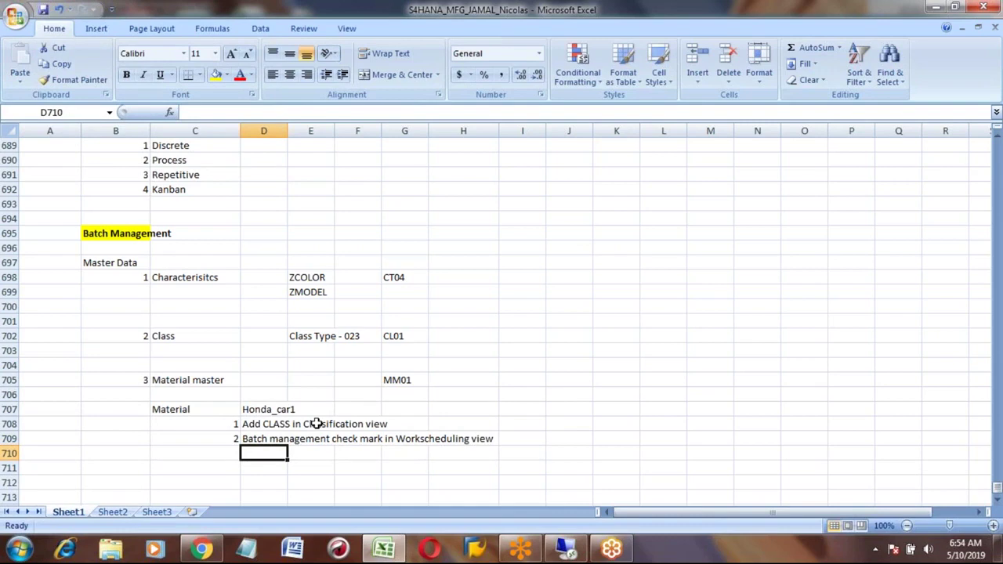
{"action": "key", "text": "alt+Tab"}
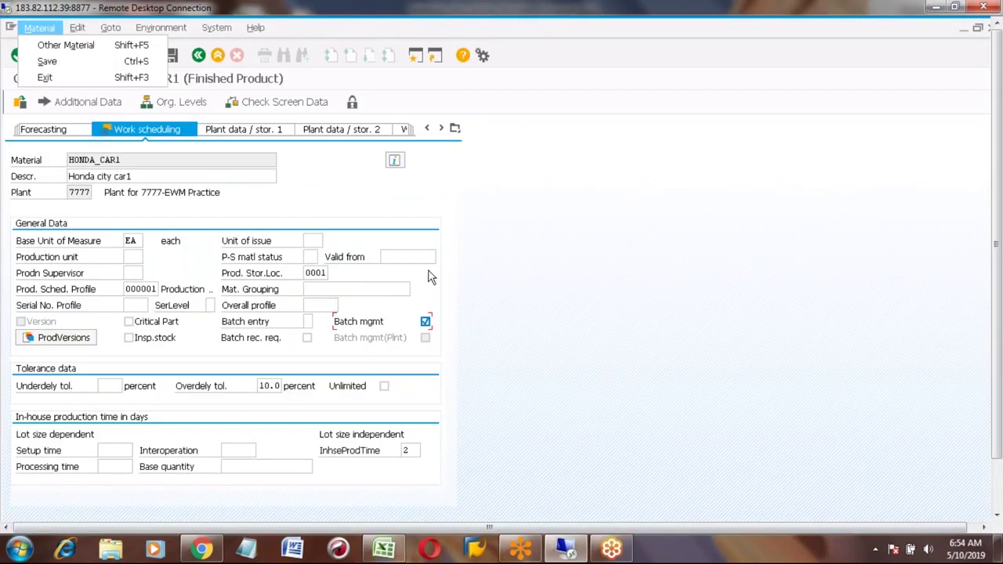
Step: Scroll the material view tabs of HONDA_CAR1 and open the Accounting 1 view
{"action": "left_click", "coordinate": [524, 290]}
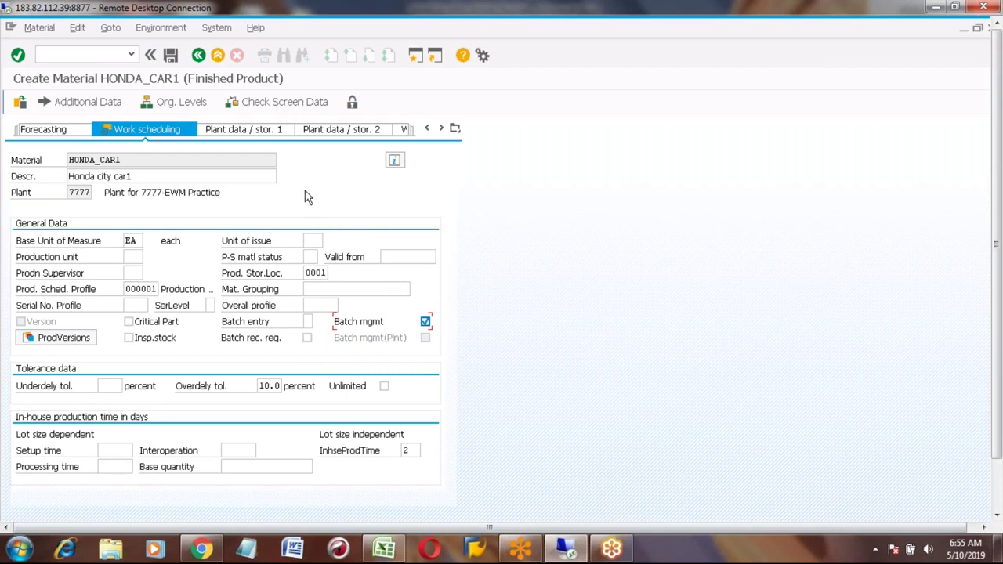
{"action": "left_click", "coordinate": [441, 130]}
{"action": "left_click", "coordinate": [441, 131]}
{"action": "left_click", "coordinate": [442, 130]}
{"action": "left_click", "coordinate": [443, 130]}
{"action": "left_click", "coordinate": [443, 130]}
{"action": "left_click", "coordinate": [443, 130]}
{"action": "left_click", "coordinate": [442, 130]}
{"action": "left_click", "coordinate": [62, 132]}
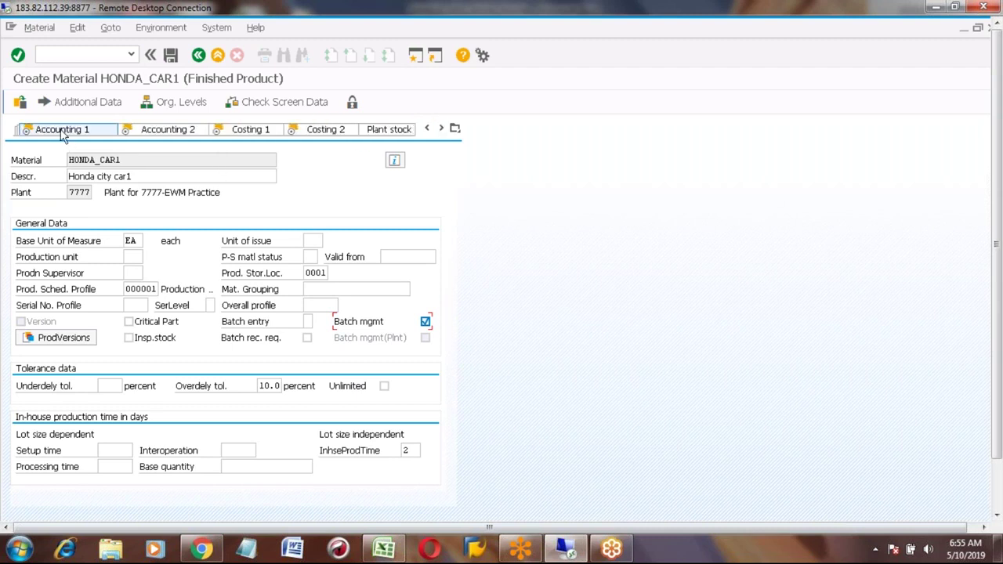
{"action": "left_click", "coordinate": [164, 133]}
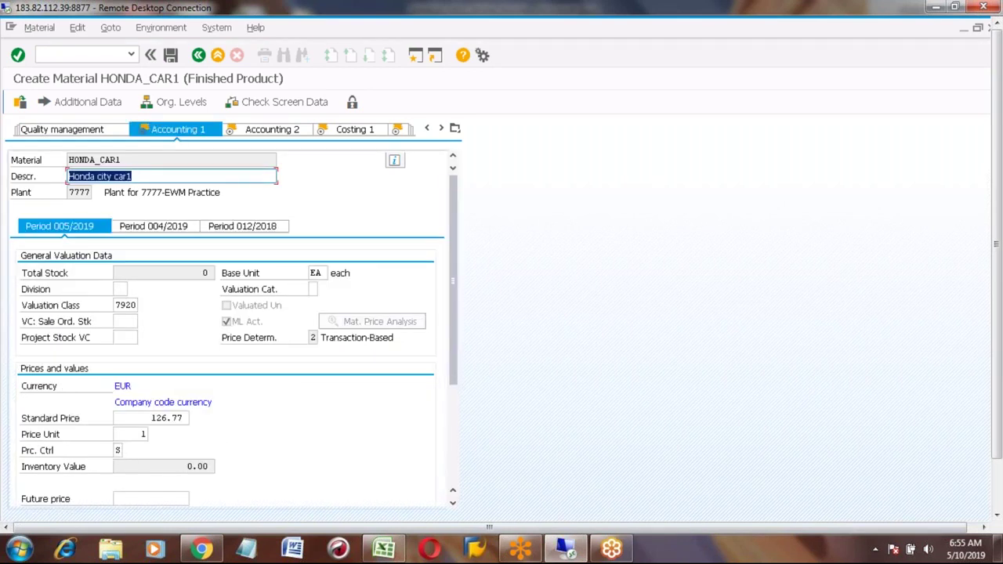
Step: Pass through Accounting 2, Costing 1 and Costing 2, then confirm saving HONDA_CAR1
{"action": "left_click", "coordinate": [272, 129]}
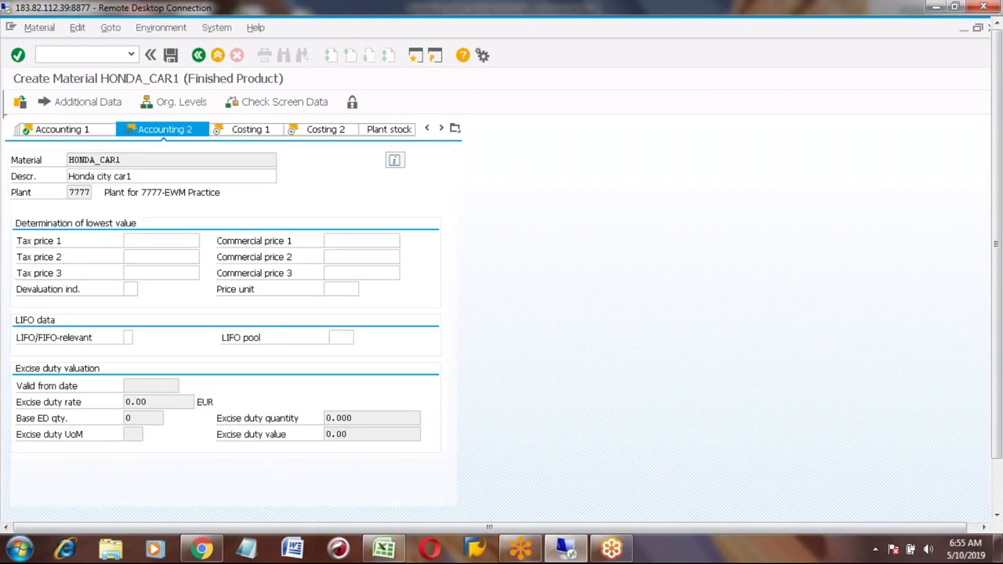
{"action": "left_click", "coordinate": [251, 129]}
{"action": "left_click", "coordinate": [247, 129]}
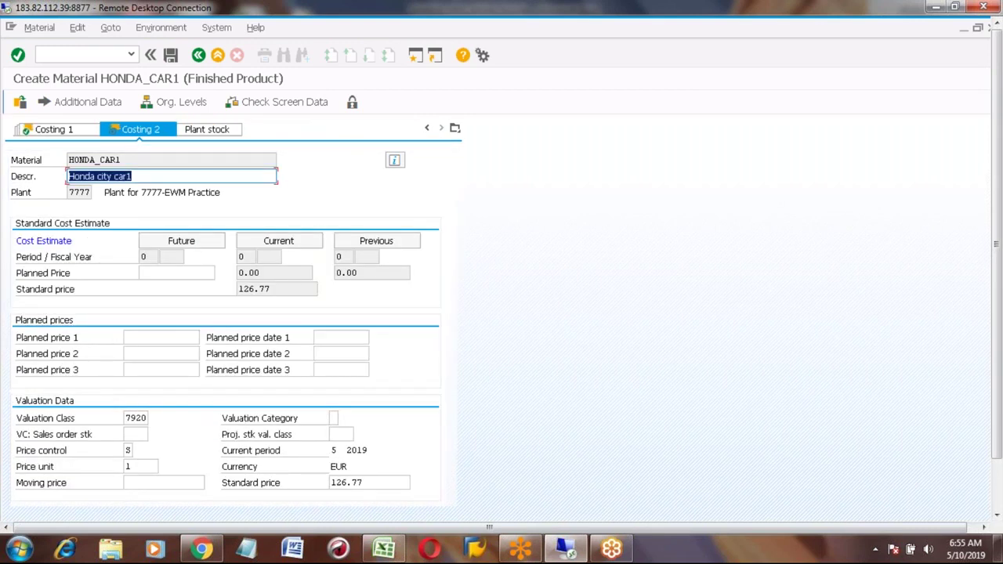
{"action": "key", "text": "Return"}
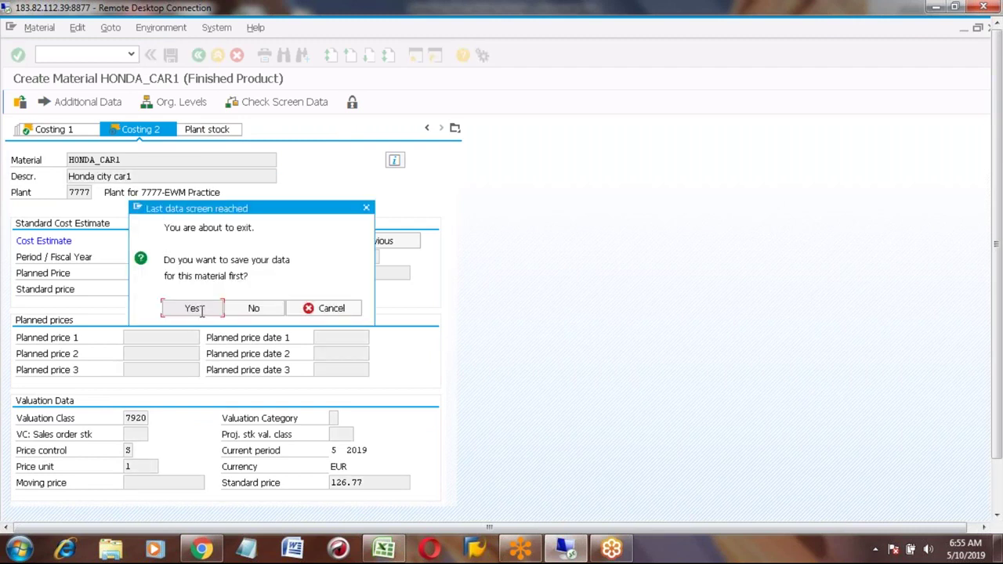
{"action": "left_click", "coordinate": [203, 313]}
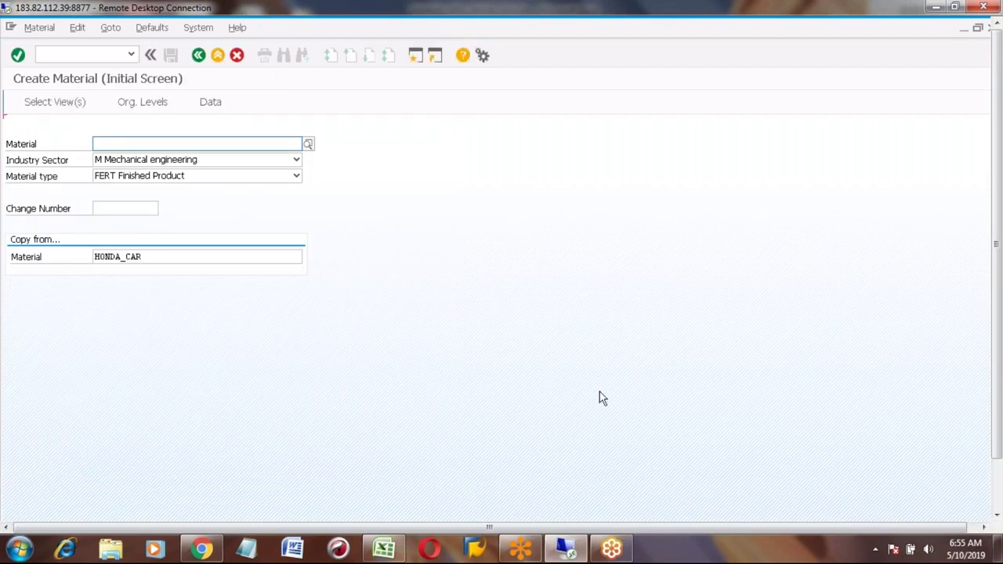
Step: Enter step number 4 in cell B712 of the Excel checklist
{"action": "left_click", "coordinate": [384, 548]}
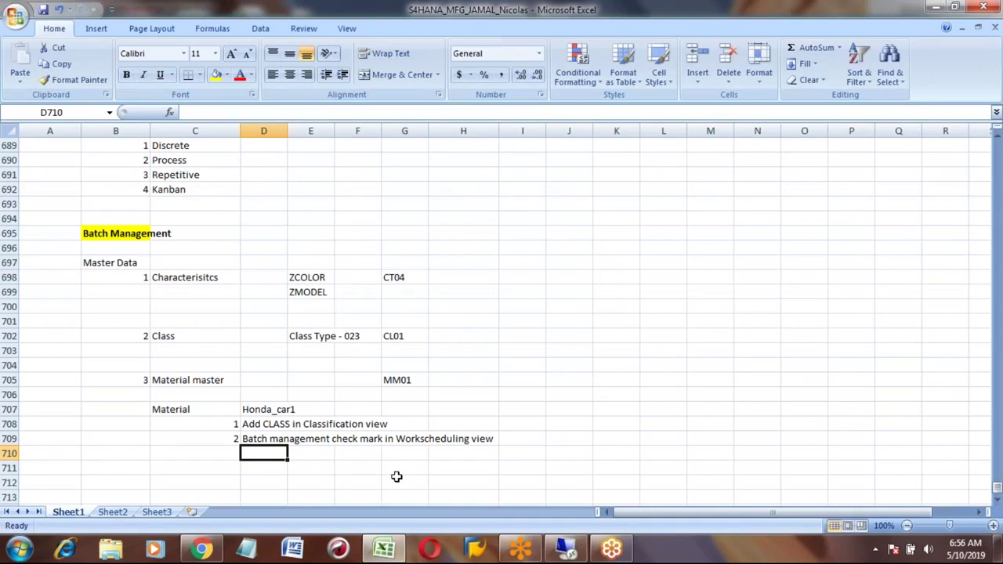
{"action": "key", "text": "Up"}
{"action": "key", "text": "Up"}
{"action": "key", "text": "Up"}
{"action": "key", "text": "Up"}
{"action": "key", "text": "Up"}
{"action": "key", "text": "Up"}
{"action": "key", "text": "Up"}
{"action": "key", "text": "Up"}
{"action": "key", "text": "Up"}
{"action": "key", "text": "Up"}
{"action": "key", "text": "Up"}
{"action": "key", "text": "Up"}
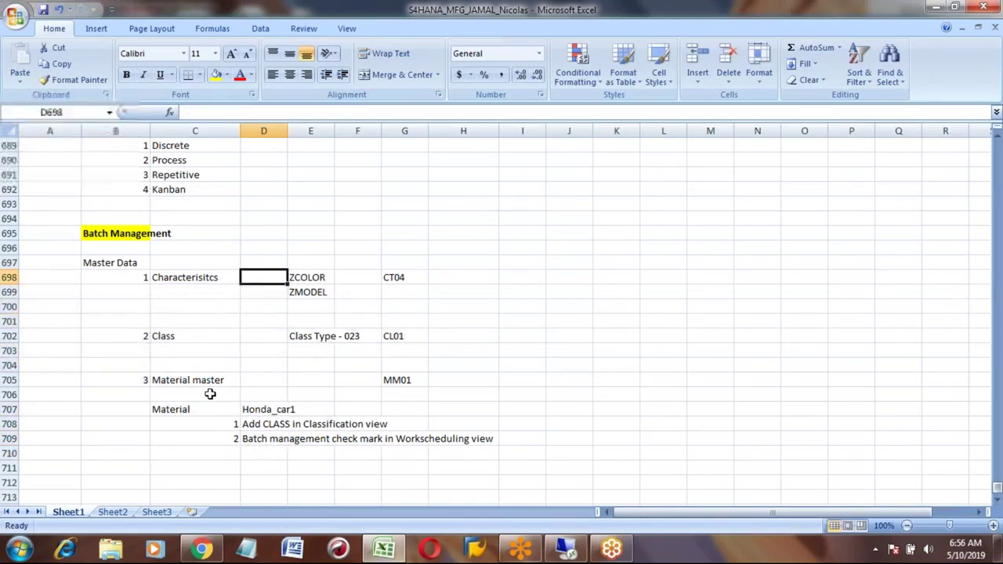
{"action": "key", "text": "Left"}
{"action": "key", "text": "Left"}
{"action": "key", "text": "Right"}
{"action": "key", "text": "Left"}
{"action": "key", "text": "Right"}
{"action": "key", "text": "Down"}
{"action": "key", "text": "Down"}
{"action": "key", "text": "Down"}
{"action": "key", "text": "Down"}
{"action": "key", "text": "Down"}
{"action": "key", "text": "Down"}
{"action": "key", "text": "Down"}
{"action": "key", "text": "Down"}
{"action": "key", "text": "Down"}
{"action": "key", "text": "Down"}
{"action": "key", "text": "Down"}
{"action": "key", "text": "Down"}
{"action": "key", "text": "Down"}
{"action": "key", "text": "Down"}
{"action": "key", "text": "Down"}
{"action": "key", "text": "Down"}
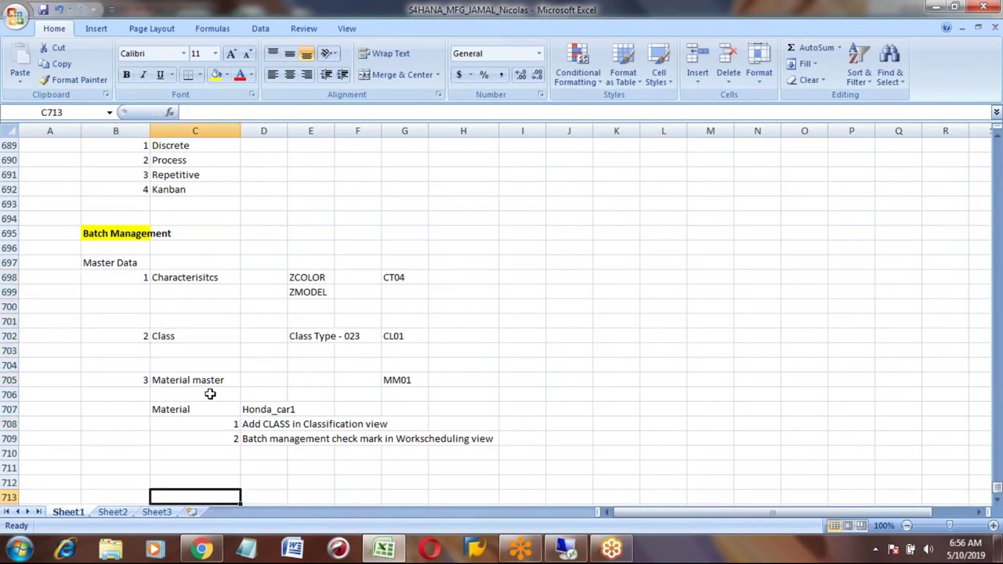
{"action": "key", "text": "Up"}
{"action": "key", "text": "Up"}
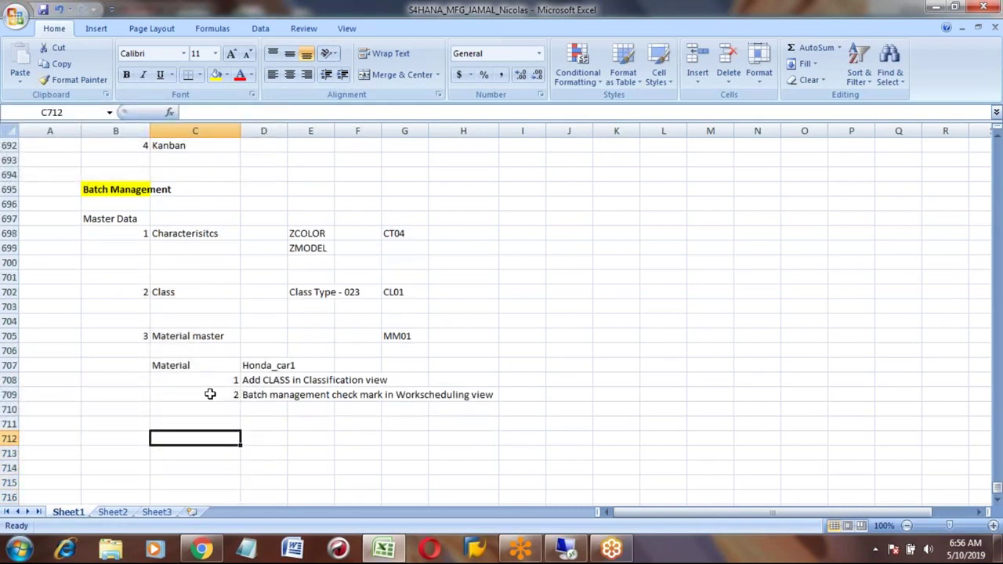
{"action": "key", "text": "Left"}
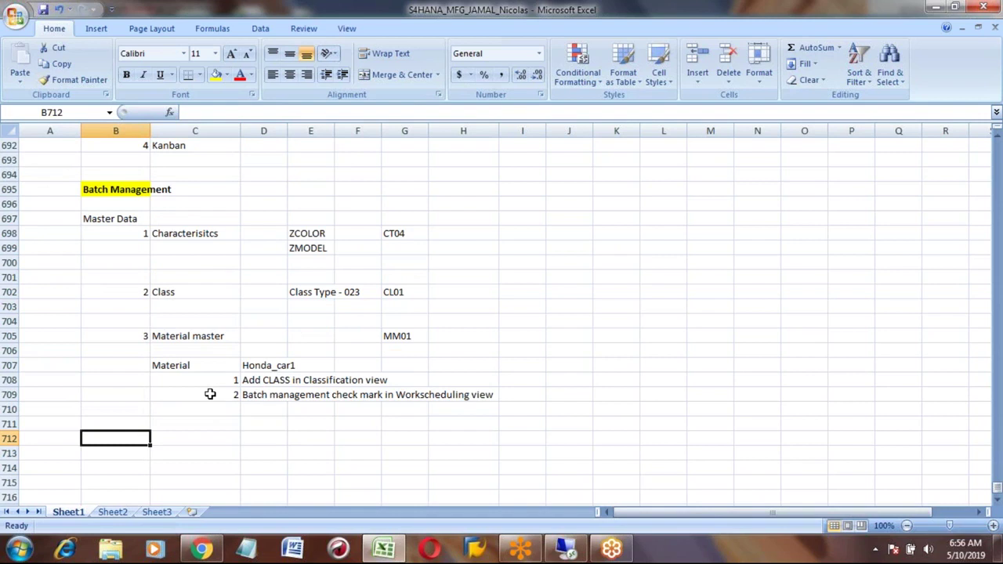
{"action": "type", "text": "4"}
{"action": "key", "text": "Tab"}
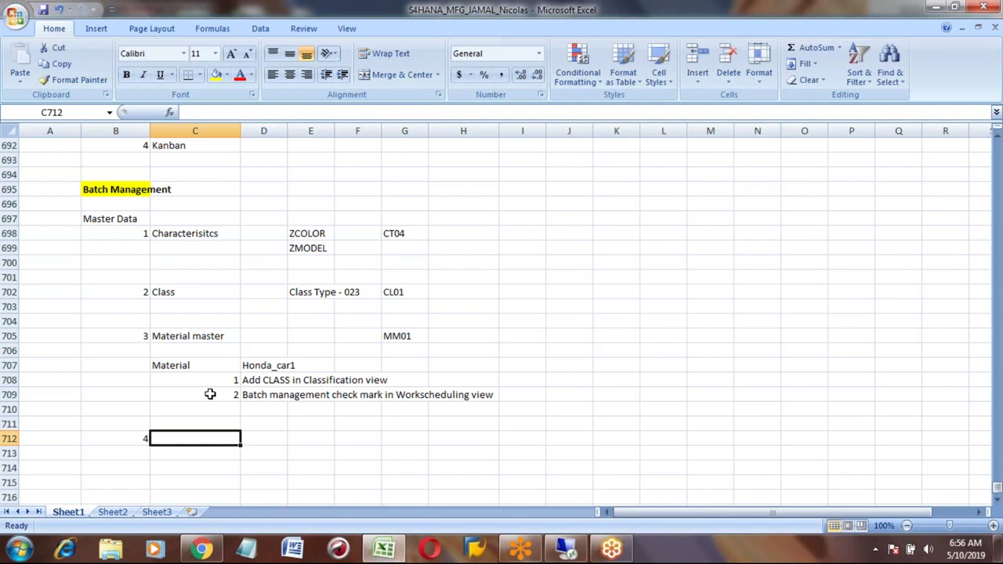
Step: List BOM, WC, ROUTING and Production version in cells C712 to C715
{"action": "left_click", "coordinate": [202, 233]}
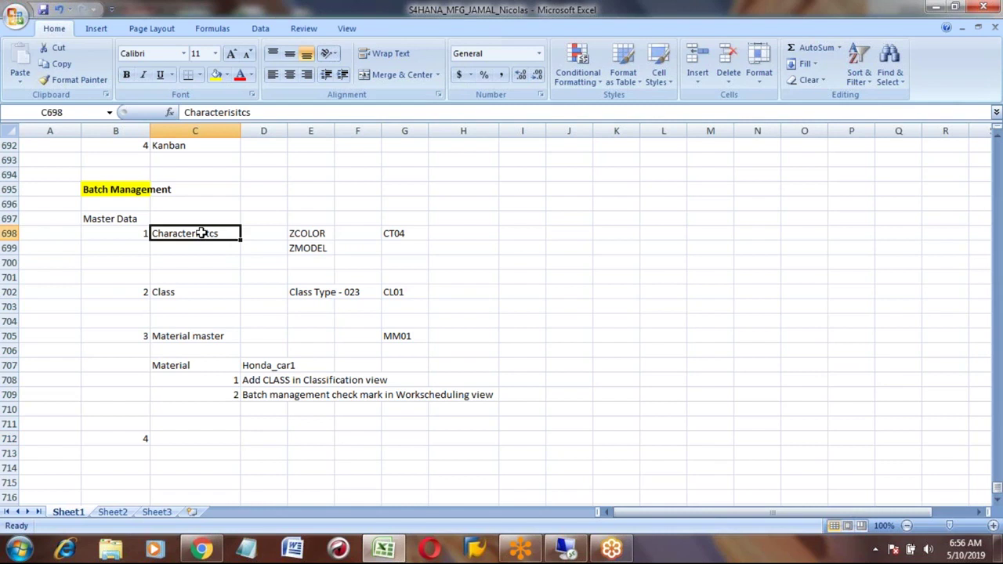
{"action": "key", "text": "shift+Down"}
{"action": "key", "text": "shift+Down"}
{"action": "key", "text": "shift+Down"}
{"action": "key", "text": "shift+Down"}
{"action": "key", "text": "shift+Down"}
{"action": "key", "text": "shift+Down"}
{"action": "key", "text": "shift+Down"}
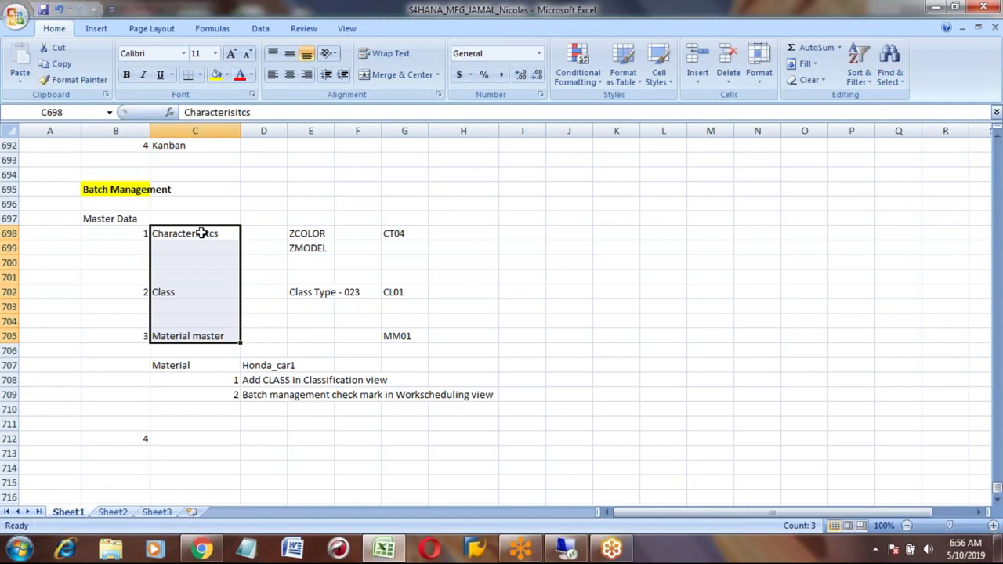
{"action": "key", "text": "Down"}
{"action": "key", "text": "Down"}
{"action": "key", "text": "Down"}
{"action": "key", "text": "Down"}
{"action": "key", "text": "Down"}
{"action": "key", "text": "Down"}
{"action": "key", "text": "Down"}
{"action": "key", "text": "Down"}
{"action": "key", "text": "Down"}
{"action": "key", "text": "Down"}
{"action": "key", "text": "Down"}
{"action": "key", "text": "Down"}
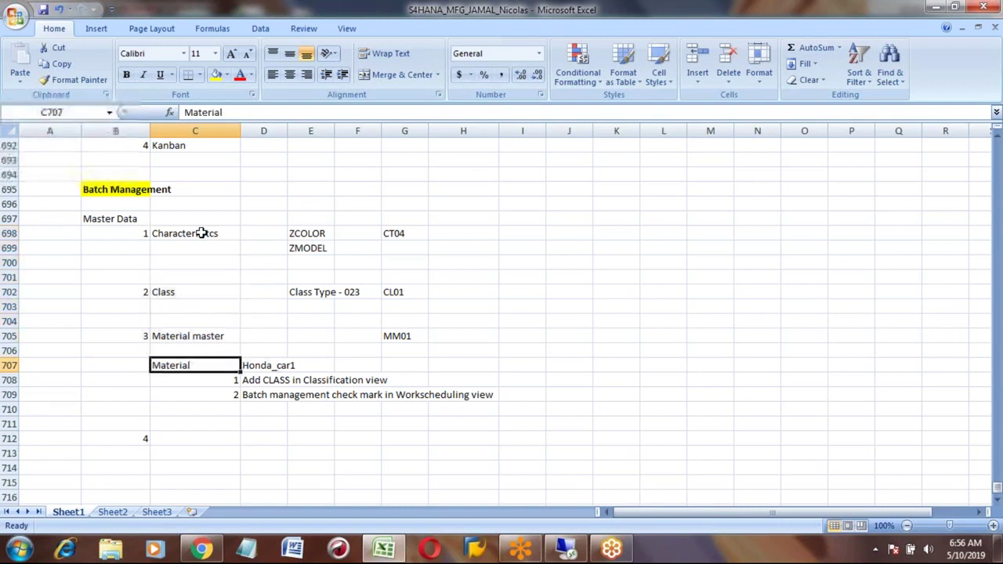
{"action": "key", "text": "Down"}
{"action": "key", "text": "Down"}
{"action": "type", "text": "BOM"}
{"action": "key", "text": "Return"}
{"action": "type", "text": "WC"}
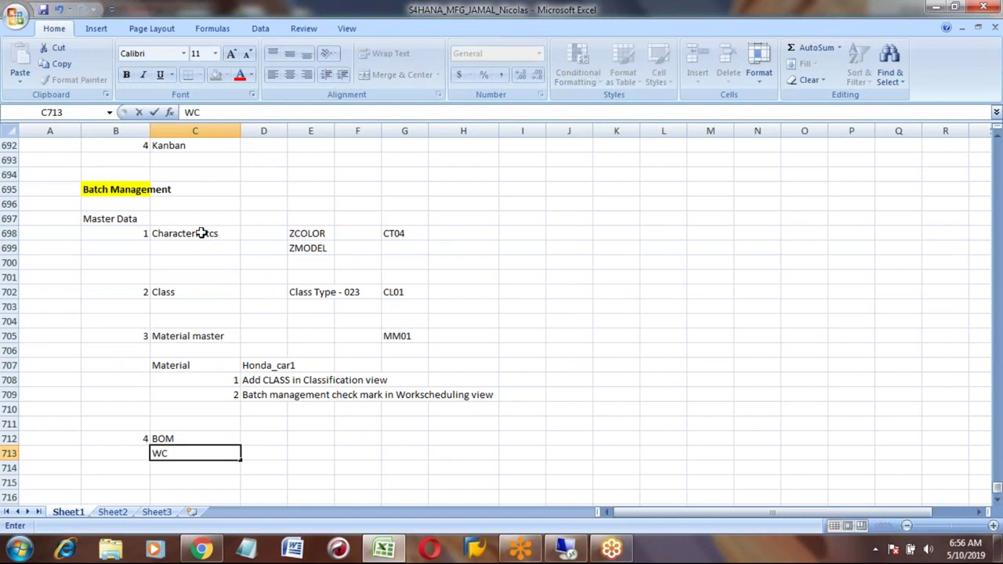
{"action": "key", "text": "Return"}
{"action": "type", "text": "ROUTIN"}
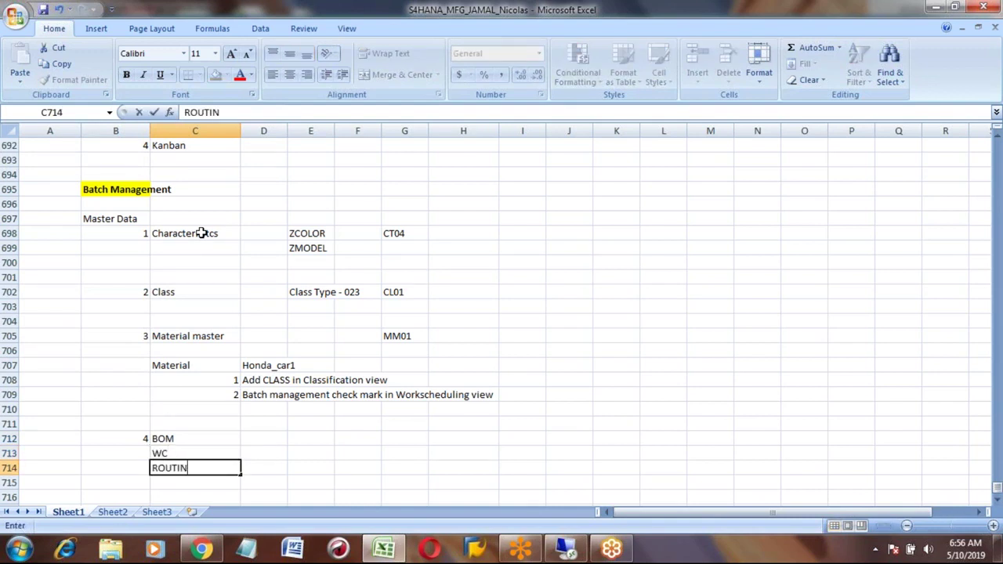
{"action": "type", "text": "G"}
{"action": "key", "text": "Return"}
{"action": "type", "text": "Pr"}
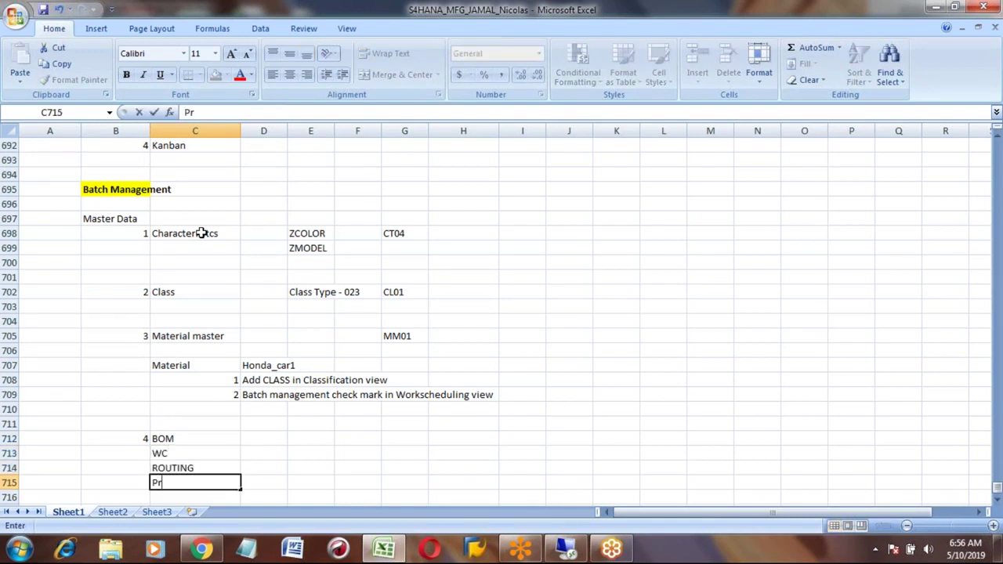
{"action": "type", "text": "oduction "}
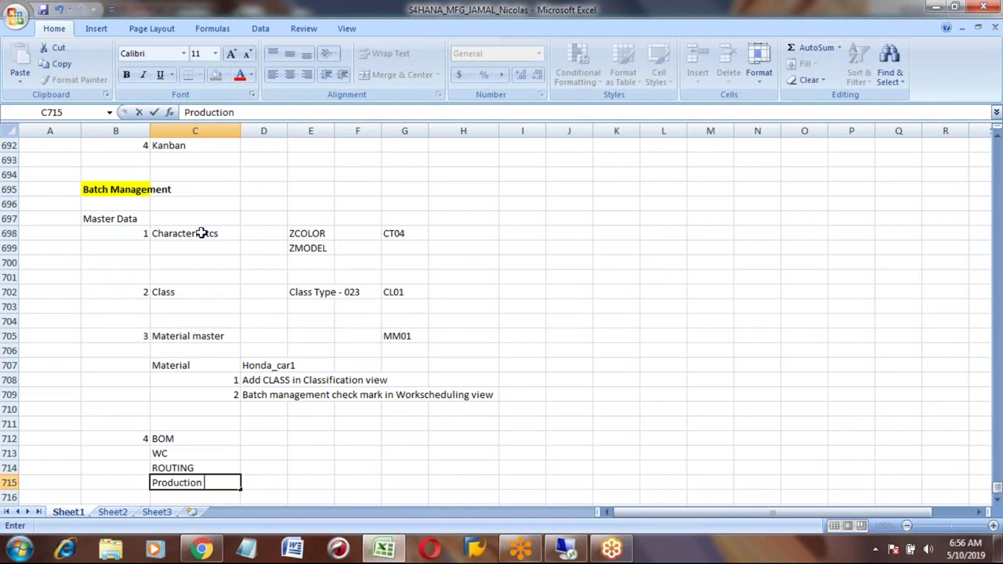
{"action": "type", "text": "version"}
{"action": "key", "text": "Return"}
Step: Number the WC, ROUTING and Production version rows 5, 6 and 7 in column B
{"action": "key", "text": "Up"}
{"action": "key", "text": "Up"}
{"action": "key", "text": "Up"}
{"action": "key", "text": "Left"}
{"action": "type", "text": "5"}
{"action": "key", "text": "Return"}
{"action": "type", "text": "6"}
{"action": "key", "text": "Return"}
{"action": "type", "text": "7"}
{"action": "key", "text": "Tab"}
{"action": "key", "text": "Up"}
{"action": "key", "text": "Up"}
{"action": "key", "text": "Up"}
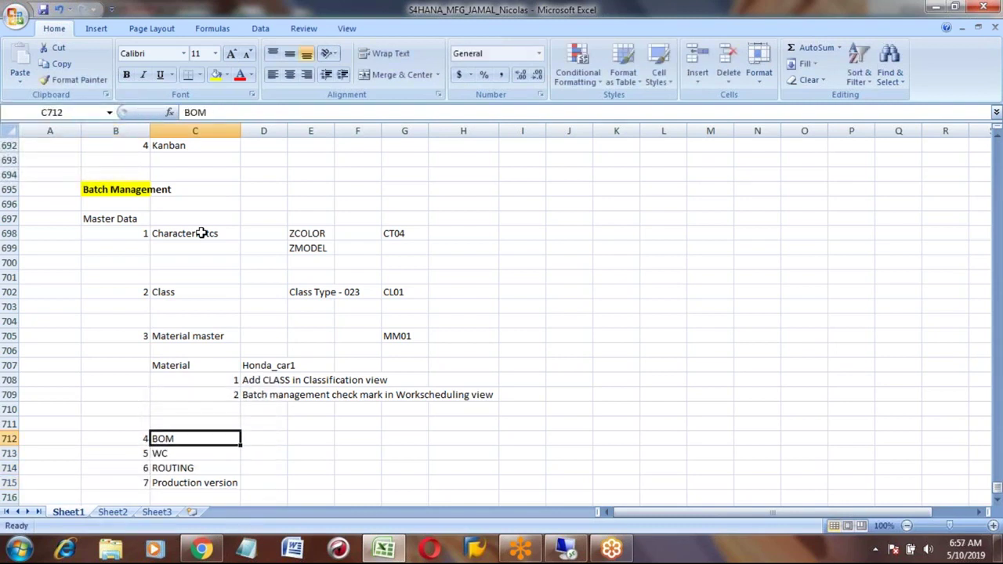
{"action": "key", "text": "Down"}
{"action": "key", "text": "Down"}
{"action": "key", "text": "Down"}
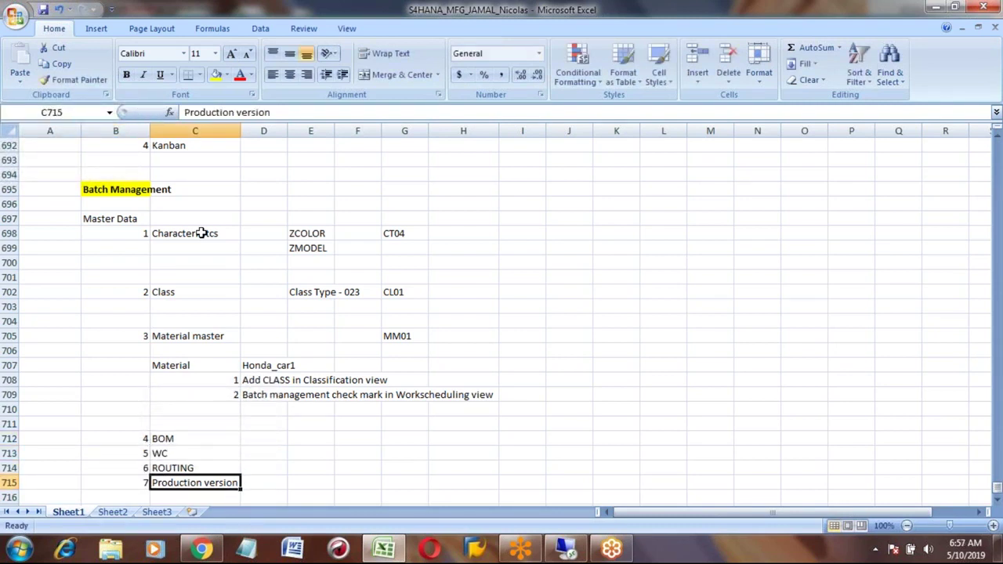
{"action": "key", "text": "alt+Tab"}
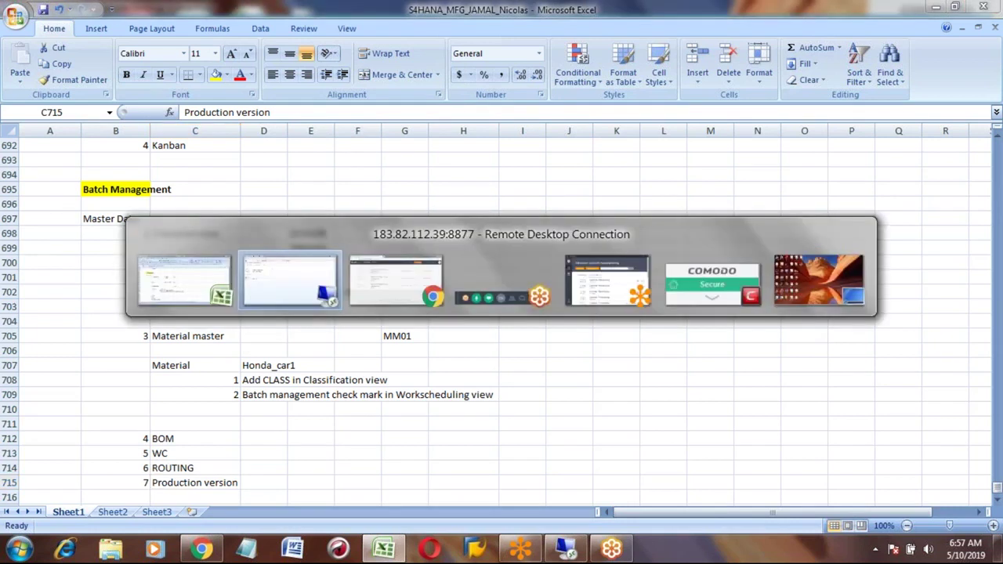
Step: Enter HONDA_TYRE as the material on the Create Material start screen
{"action": "left_click", "coordinate": [159, 144]}
{"action": "type", "text": "HON"}
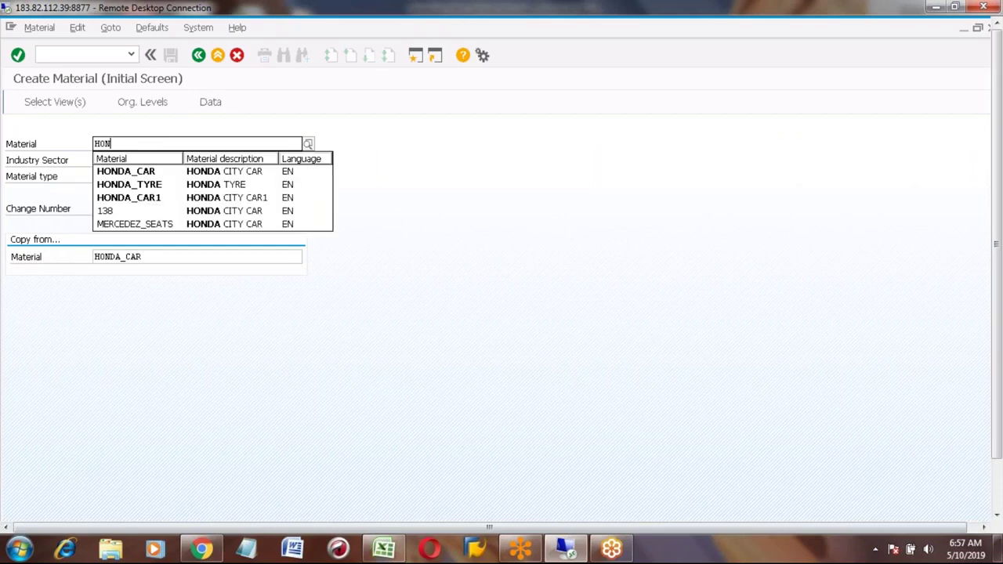
{"action": "key", "text": "Down"}
{"action": "key", "text": "Down"}
{"action": "key", "text": "Return"}
{"action": "key", "text": "Tab"}
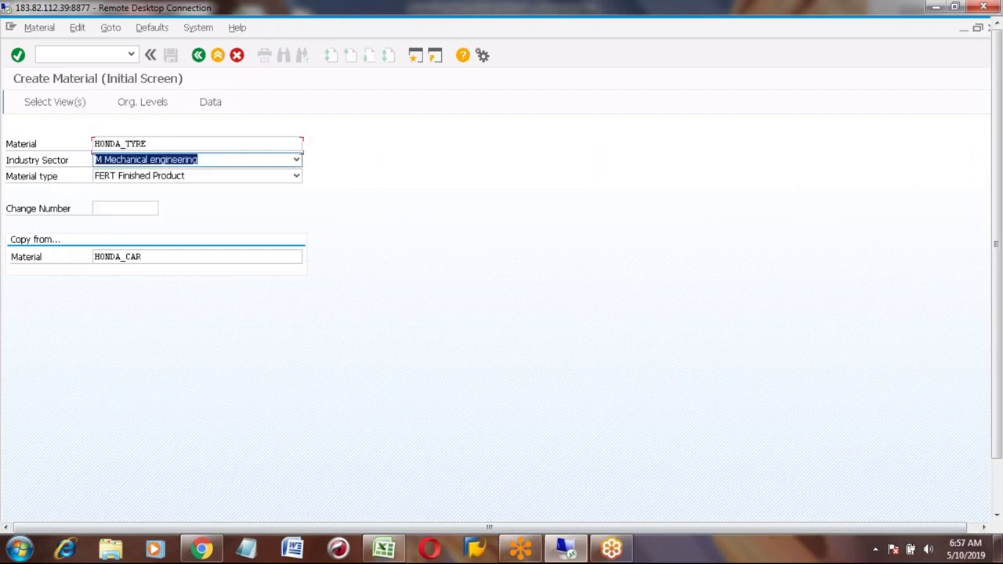
{"action": "key", "text": "Tab"}
{"action": "key", "text": "Tab"}
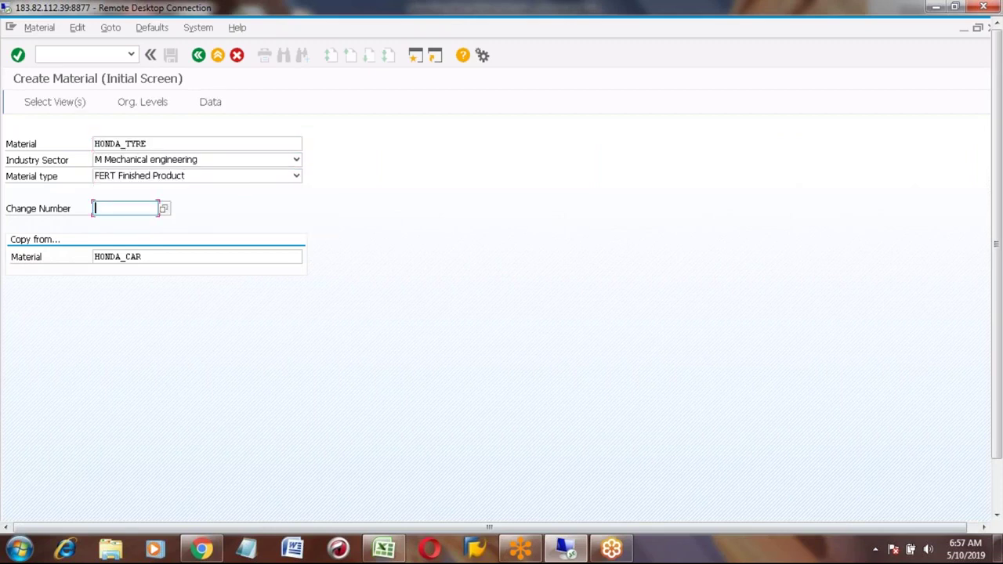
{"action": "key", "text": "Tab"}
Step: Set the copy-from material to HONDA_TYRE and the material type to ROH
{"action": "key", "text": "End"}
{"action": "key", "text": "BackSpace"}
{"action": "key", "text": "BackSpace"}
{"action": "key", "text": "BackSpace"}
{"action": "type", "text": "tyre"}
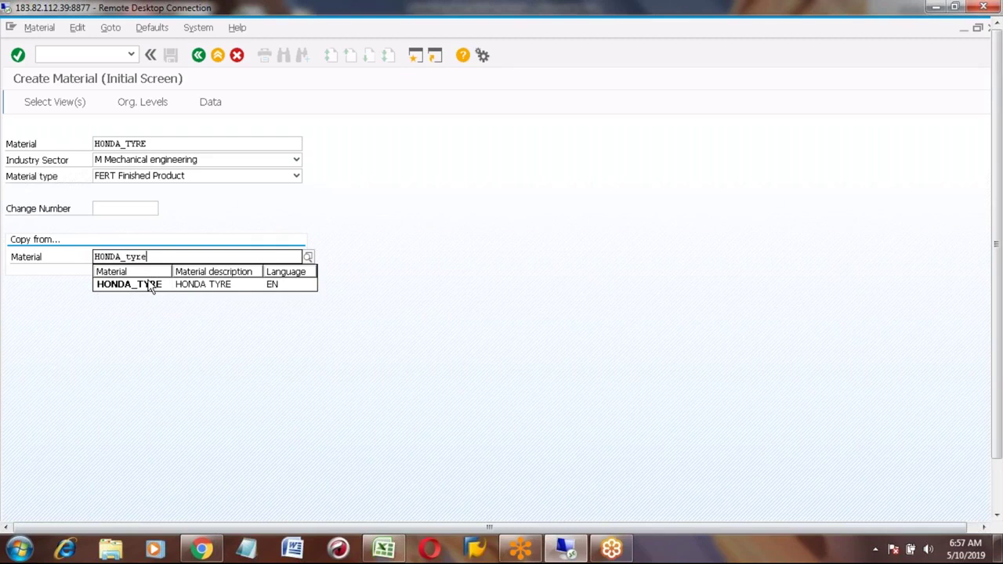
{"action": "left_click", "coordinate": [149, 285]}
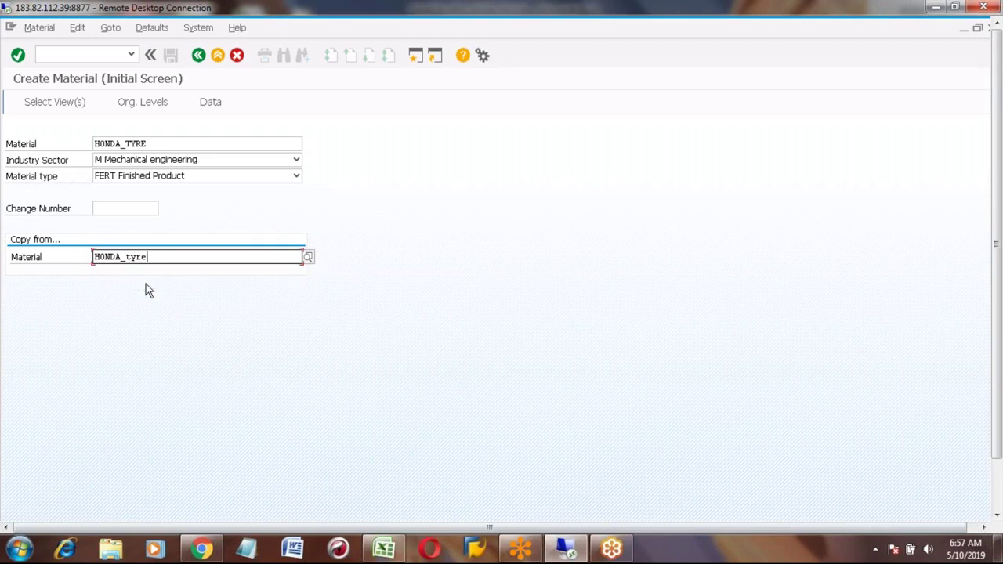
{"action": "left_click", "coordinate": [137, 179]}
{"action": "type", "text": "roh"}
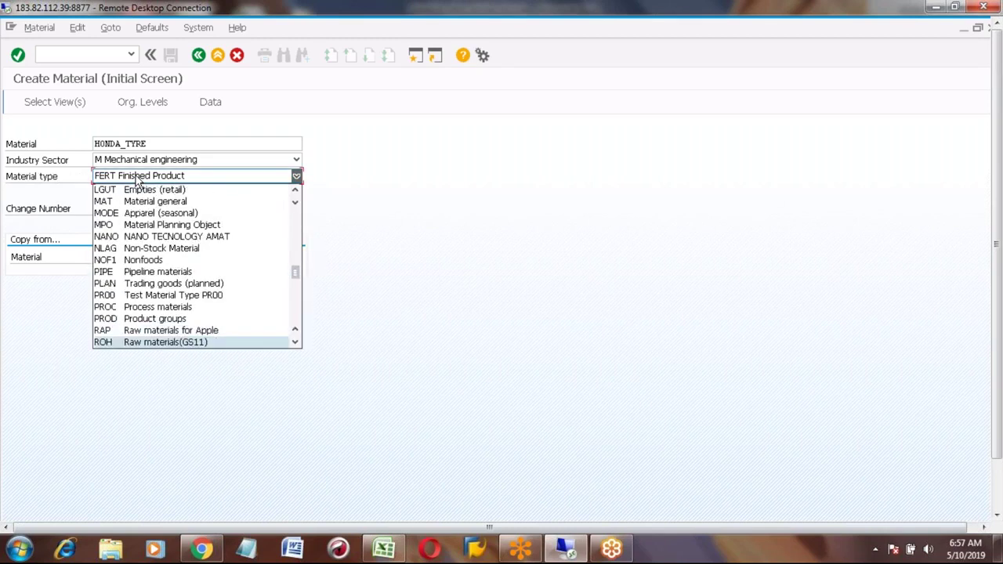
{"action": "left_click", "coordinate": [105, 344]}
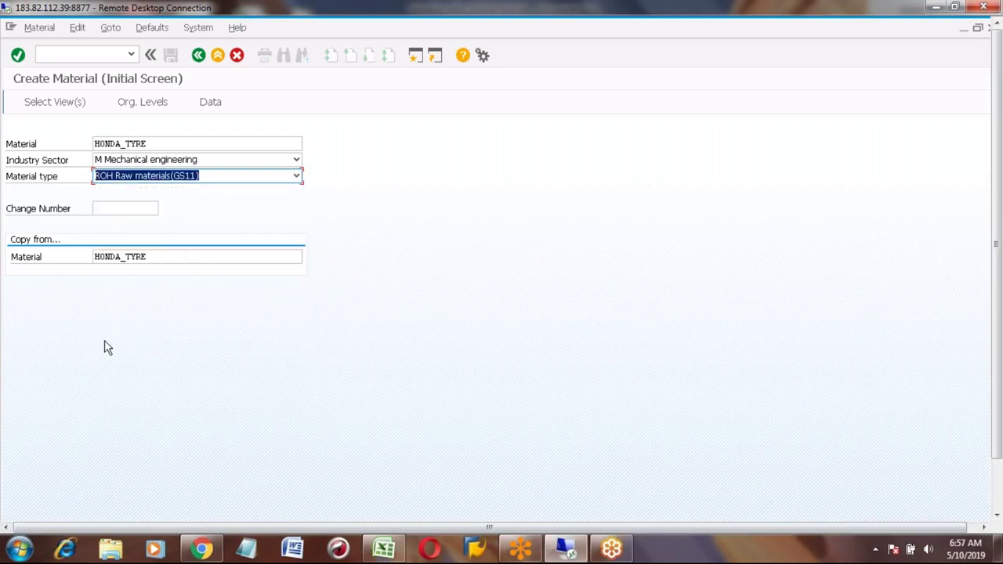
Step: Accept the views and plant 7777 copied from 3001, step through the data views, and exit
{"action": "key", "text": "Return"}
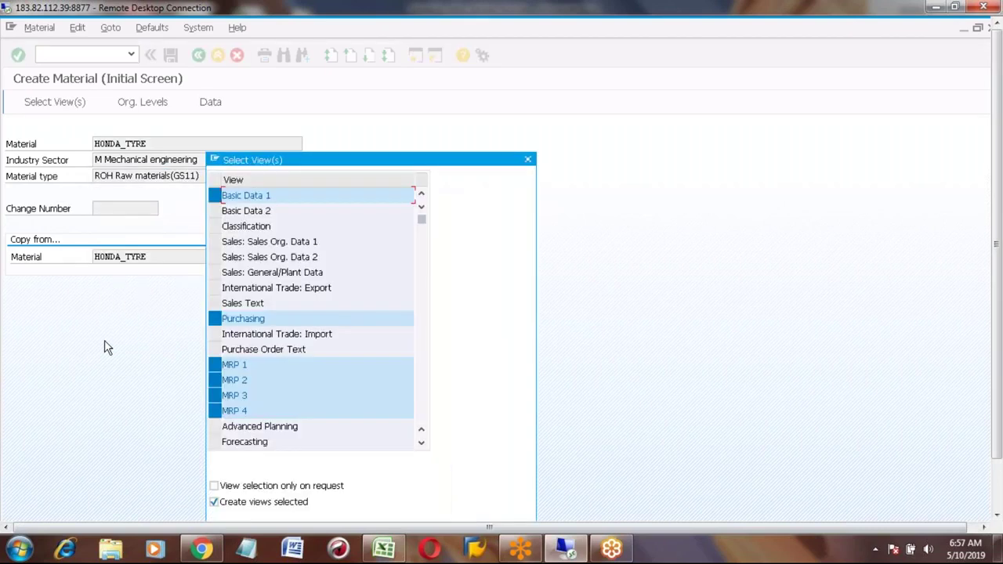
{"action": "key", "text": "Return"}
{"action": "key", "text": "Return"}
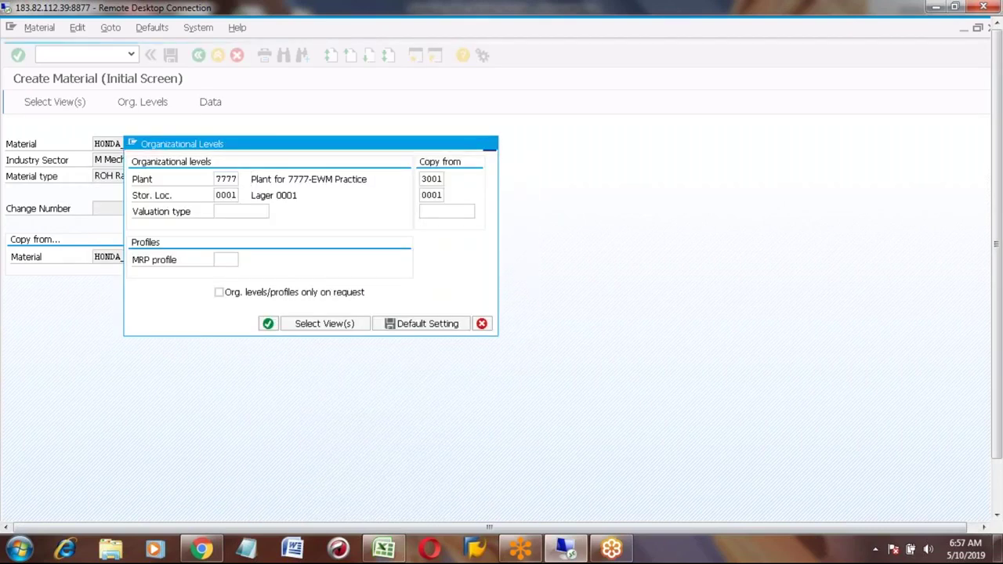
{"action": "key", "text": "Return"}
{"action": "key", "text": "Return"}
{"action": "key", "text": "Return"}
{"action": "key", "text": "Return"}
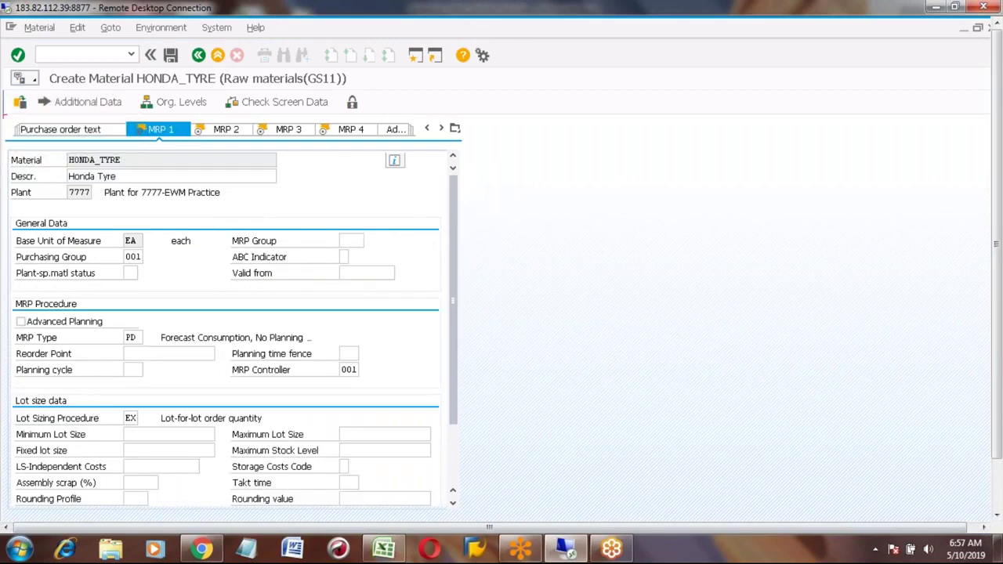
{"action": "key", "text": "Return"}
{"action": "key", "text": "Return"}
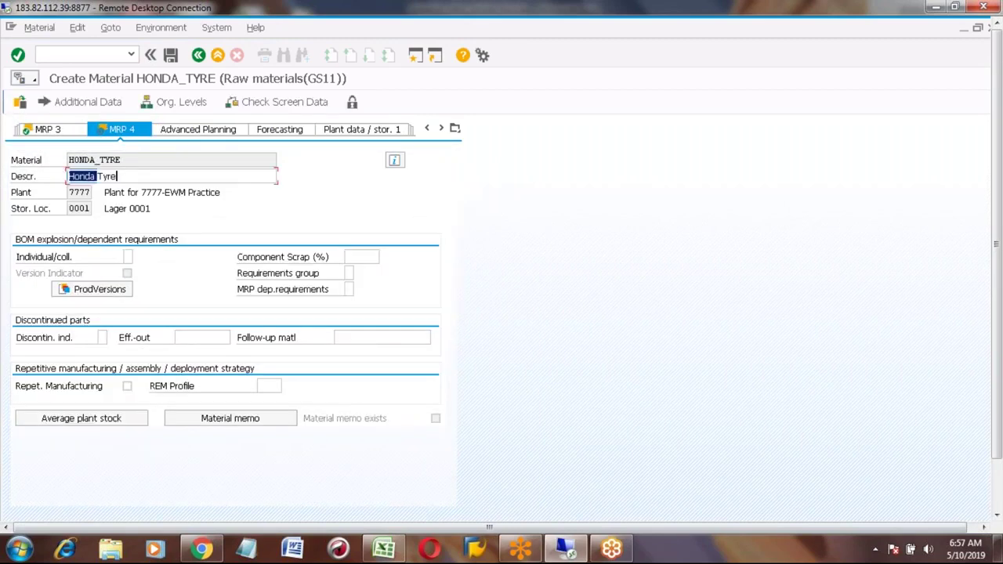
{"action": "key", "text": "Return"}
{"action": "key", "text": "Return"}
{"action": "key", "text": "Return"}
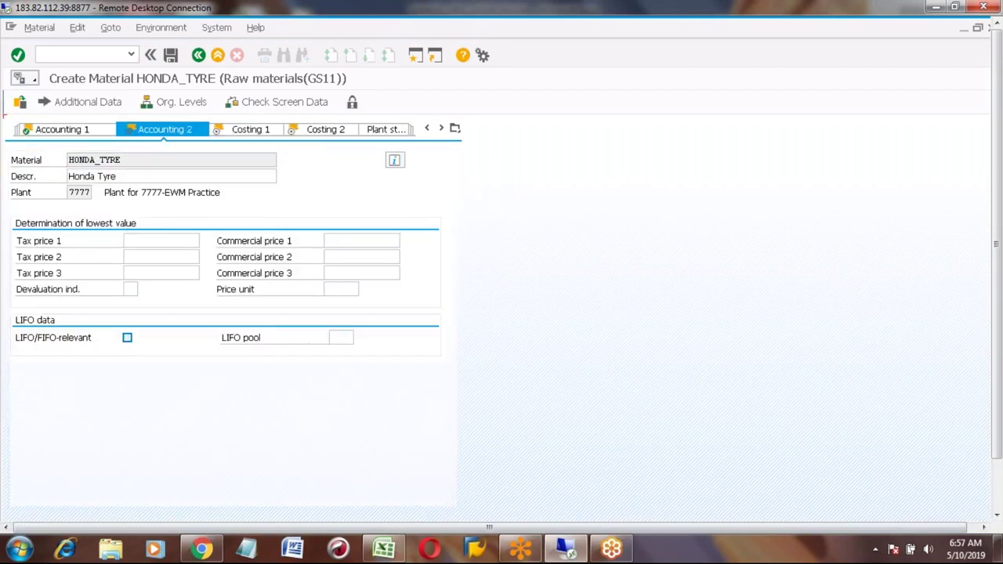
{"action": "key", "text": "Return"}
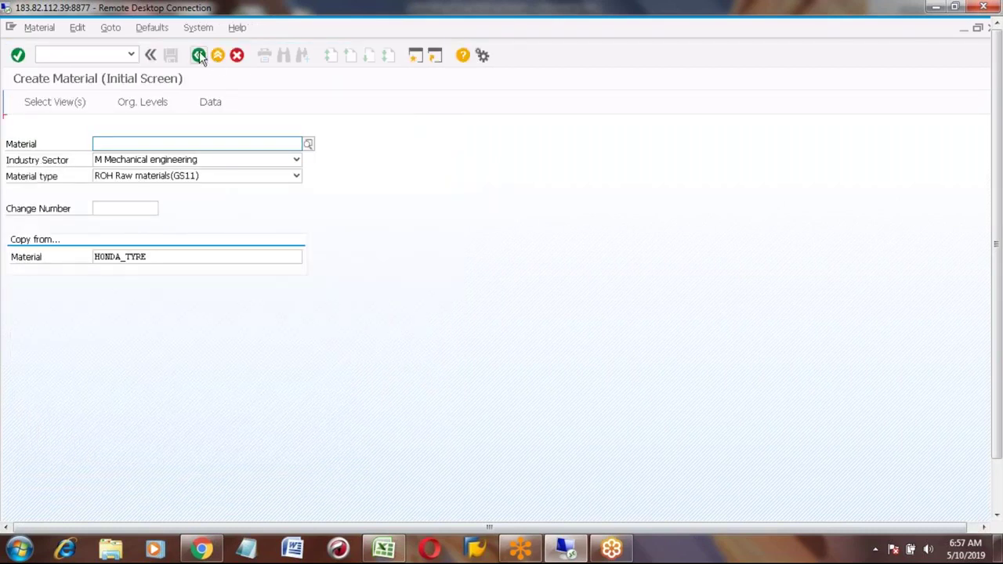
{"action": "left_click", "coordinate": [198, 55]}
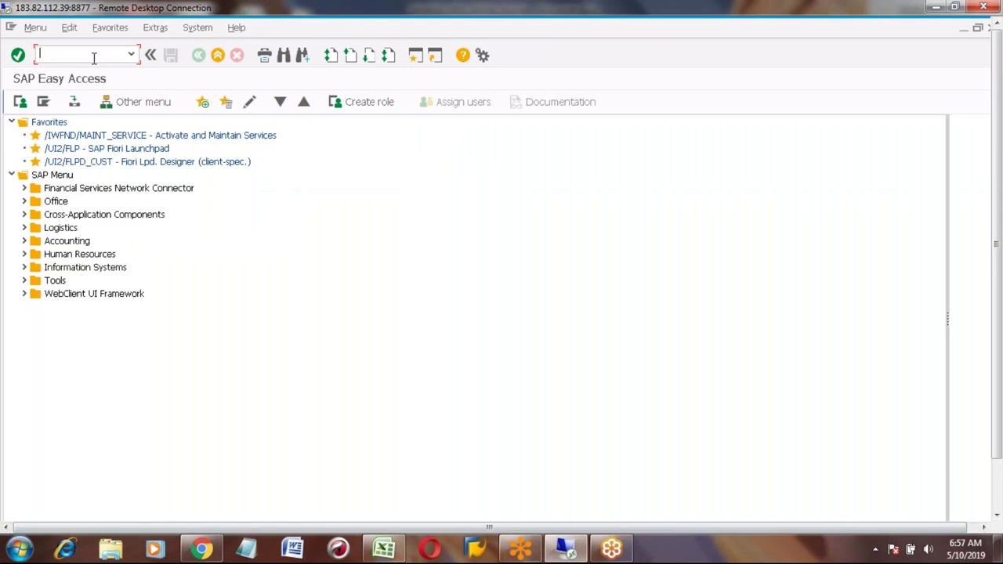
Step: Start a CS01 BOM for material HONDA_car1 in plant 7777 with usage 1
{"action": "type", "text": "cs01"}
{"action": "key", "text": "Return"}
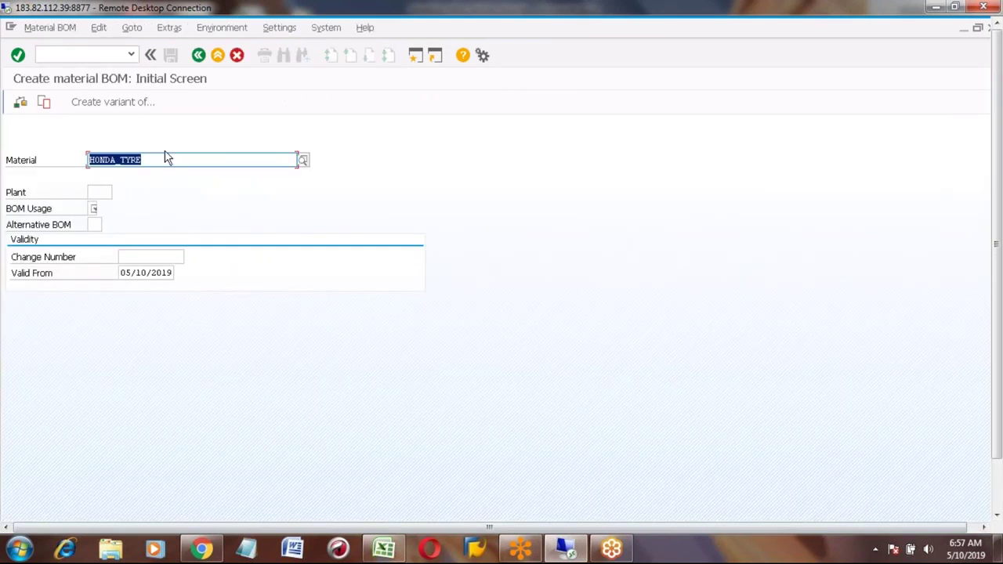
{"action": "left_click", "coordinate": [146, 159]}
{"action": "key", "text": "BackSpace"}
{"action": "key", "text": "BackSpace"}
{"action": "key", "text": "BackSpace"}
{"action": "key", "text": "BackSpace"}
{"action": "type", "text": "car2"}
{"action": "key", "text": "BackSpace"}
{"action": "type", "text": "1"}
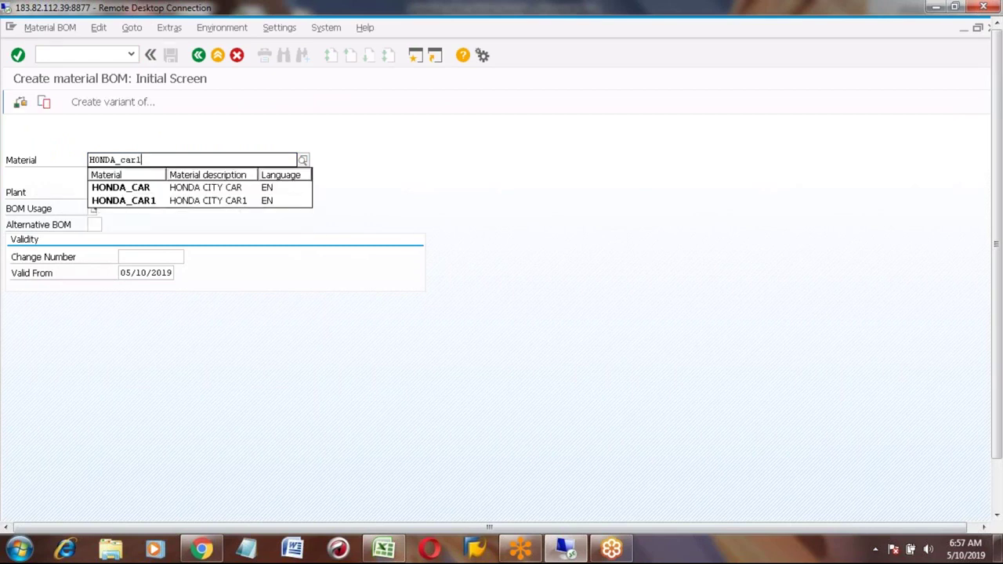
{"action": "key", "text": "Tab"}
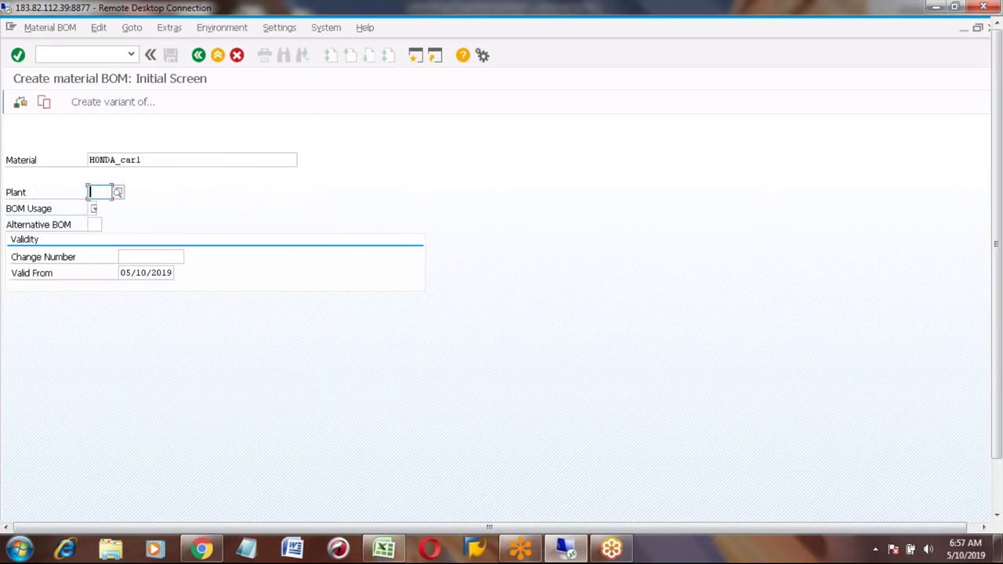
{"action": "type", "text": "7777"}
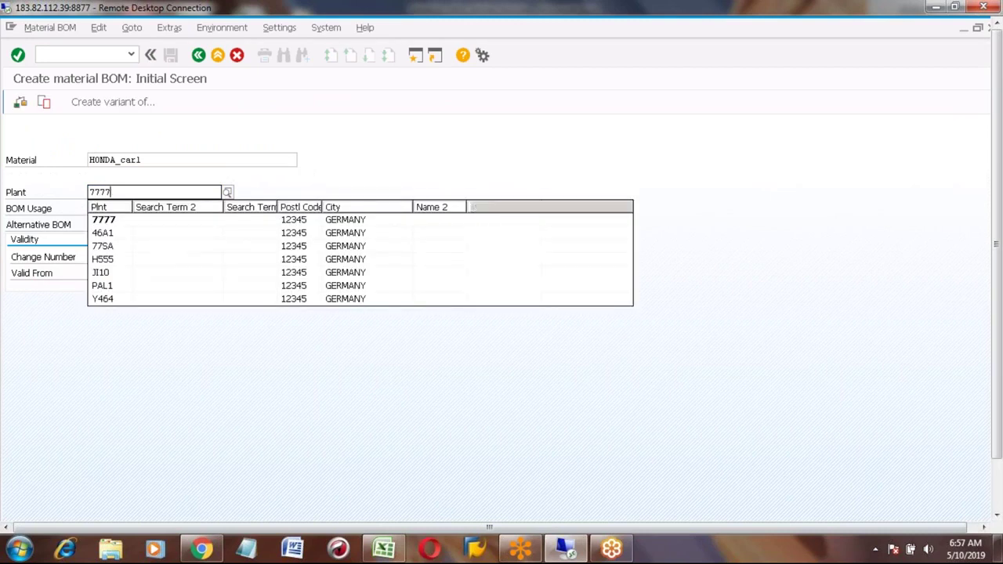
{"action": "key", "text": "Tab"}
{"action": "type", "text": "1"}
{"action": "key", "text": "Return"}
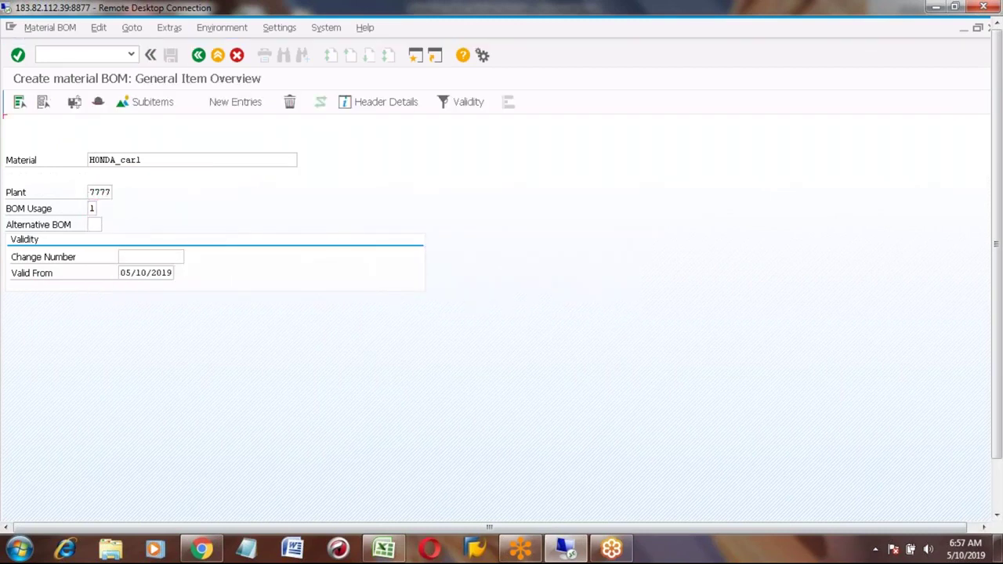
Step: Add item 0010 as stock item L with 5 of HONDA_TYRE and save the BOM
{"action": "left_click", "coordinate": [60, 242]}
{"action": "type", "text": "L"}
{"action": "key", "text": "Tab"}
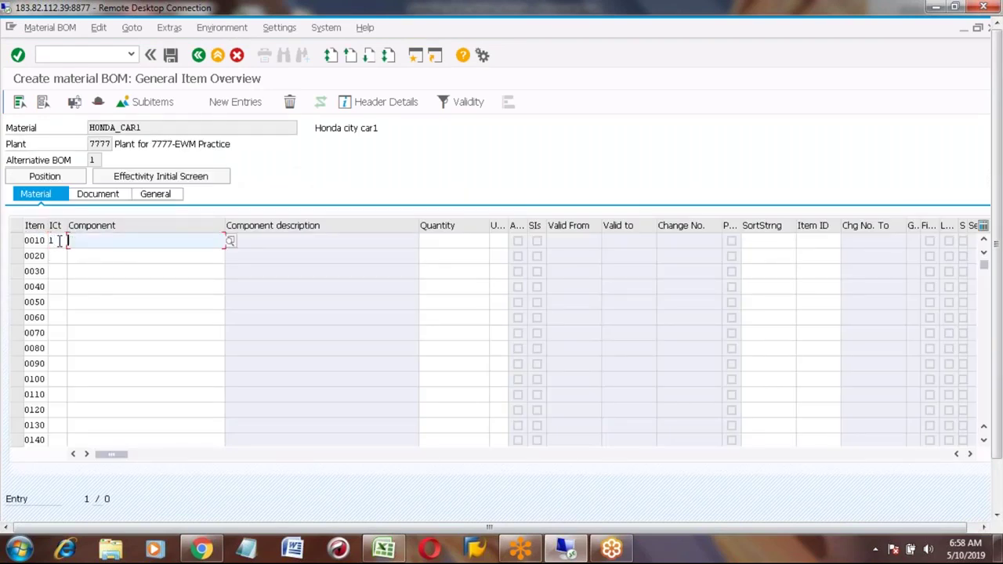
{"action": "type", "text": "honda_tyre"}
{"action": "key", "text": "Down"}
{"action": "key", "text": "Return"}
{"action": "key", "text": "Tab"}
{"action": "type", "text": "5"}
{"action": "key", "text": "Return"}
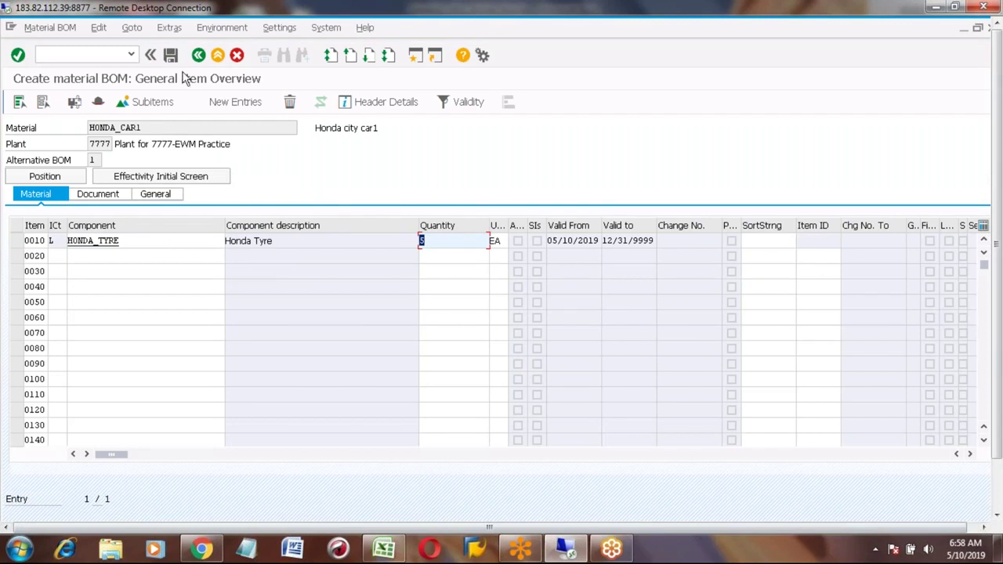
{"action": "left_click", "coordinate": [171, 57]}
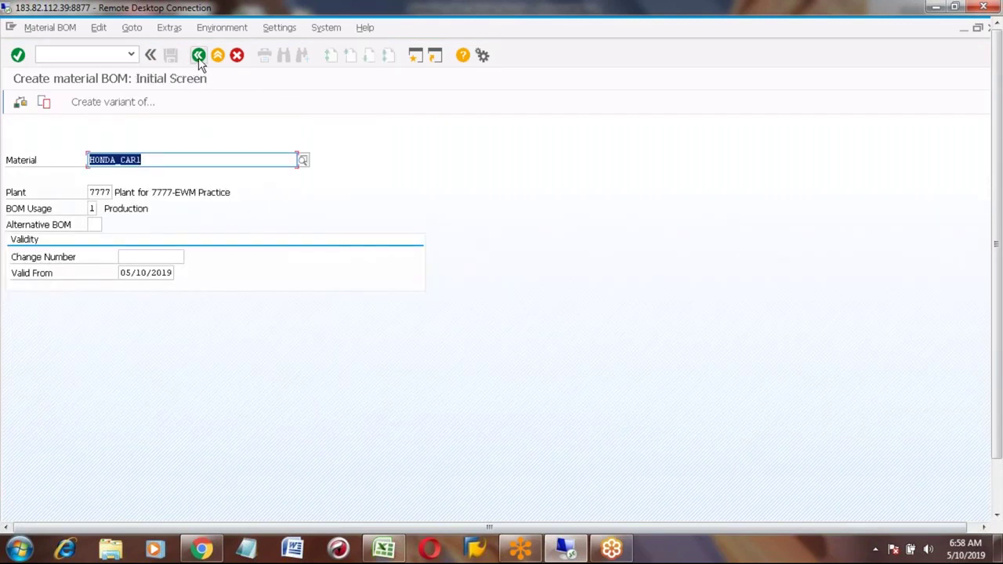
Step: Start the HONDA_CAR1 routing via CA02 with usage 1 and status 4
{"action": "left_click", "coordinate": [198, 56]}
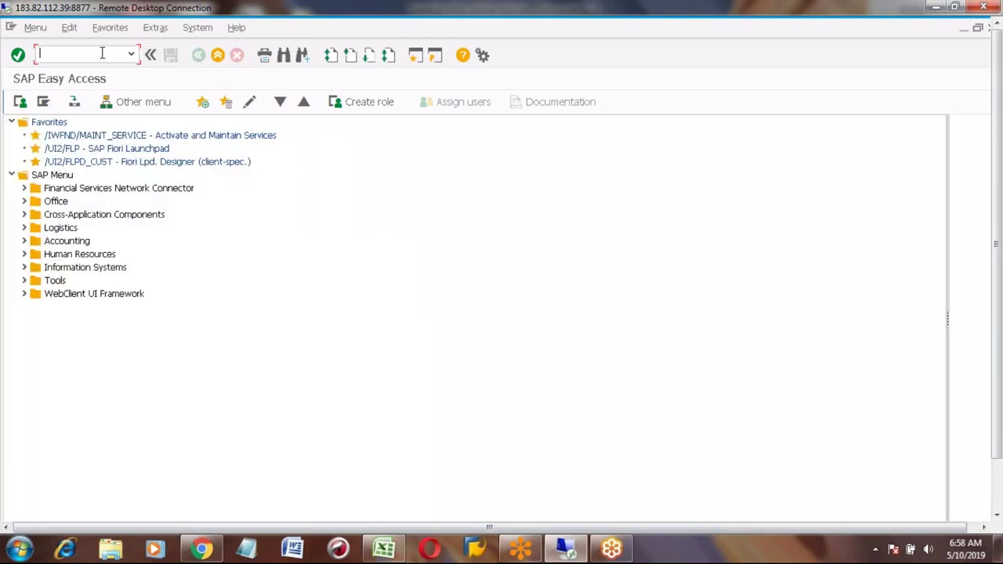
{"action": "type", "text": "wc01"}
{"action": "key", "text": "BackSpace"}
{"action": "key", "text": "BackSpace"}
{"action": "key", "text": "BackSpace"}
{"action": "key", "text": "BackSpace"}
{"action": "type", "text": "ca02"}
{"action": "key", "text": "Return"}
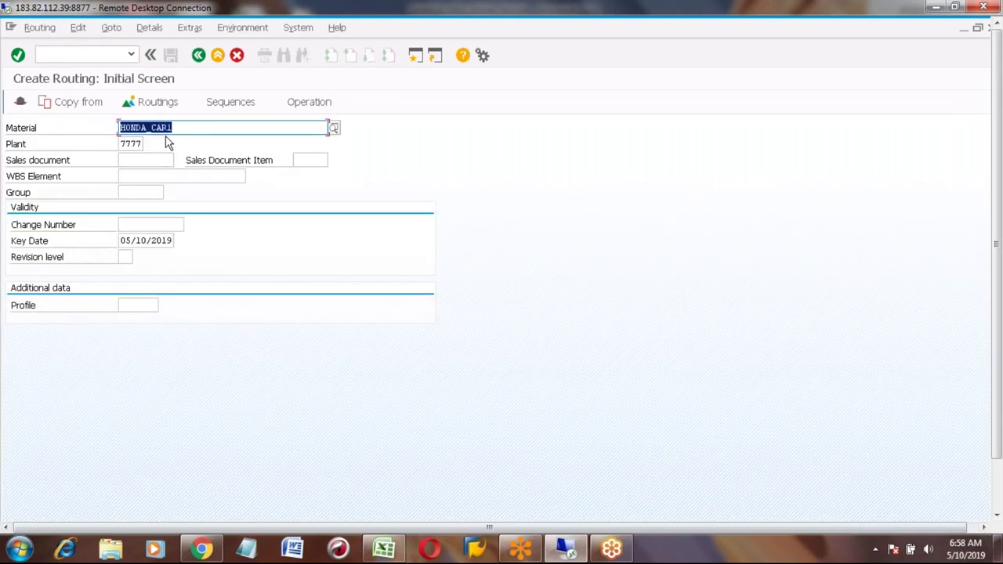
{"action": "key", "text": "Return"}
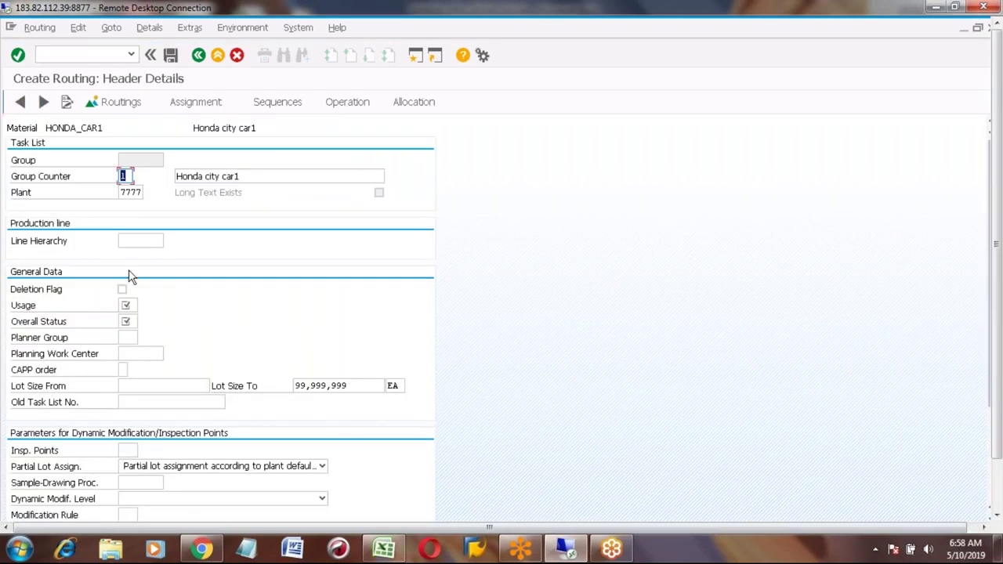
{"action": "left_click", "coordinate": [131, 304]}
{"action": "type", "text": "1"}
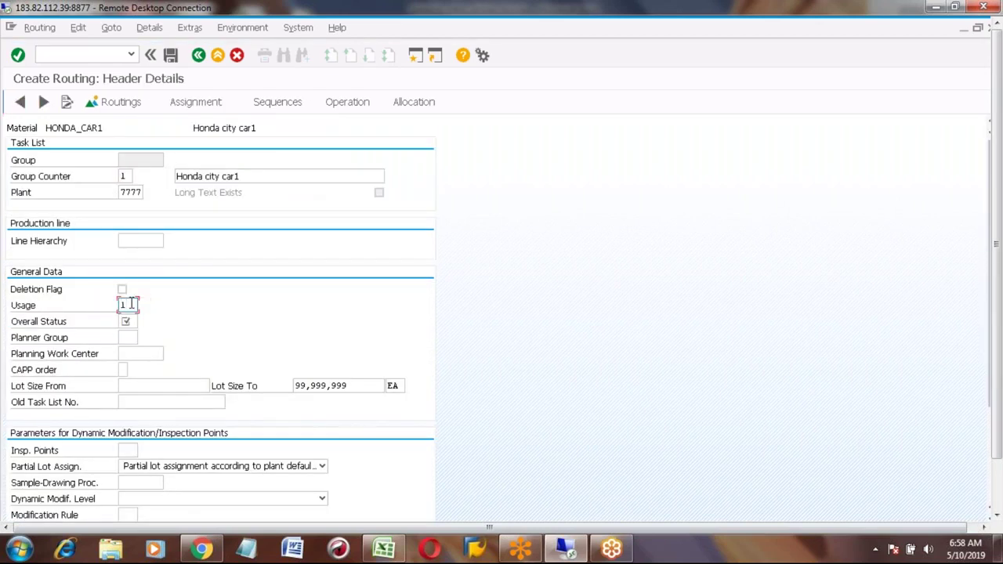
{"action": "key", "text": "Tab"}
{"action": "type", "text": "4"}
{"action": "key", "text": "Return"}
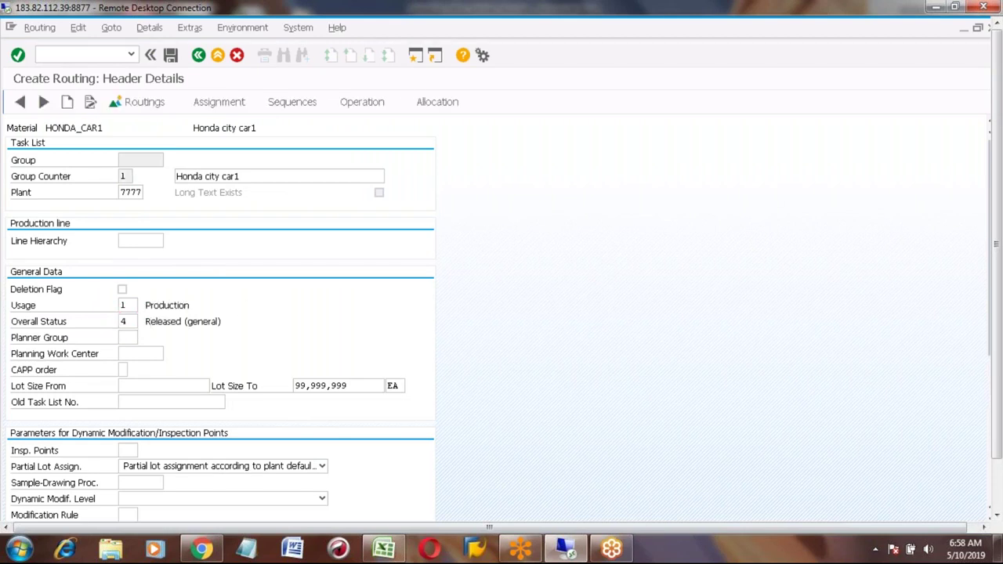
Step: Give operation 0010 work center WC001 and the description 'Assembling'
{"action": "left_click", "coordinate": [360, 103]}
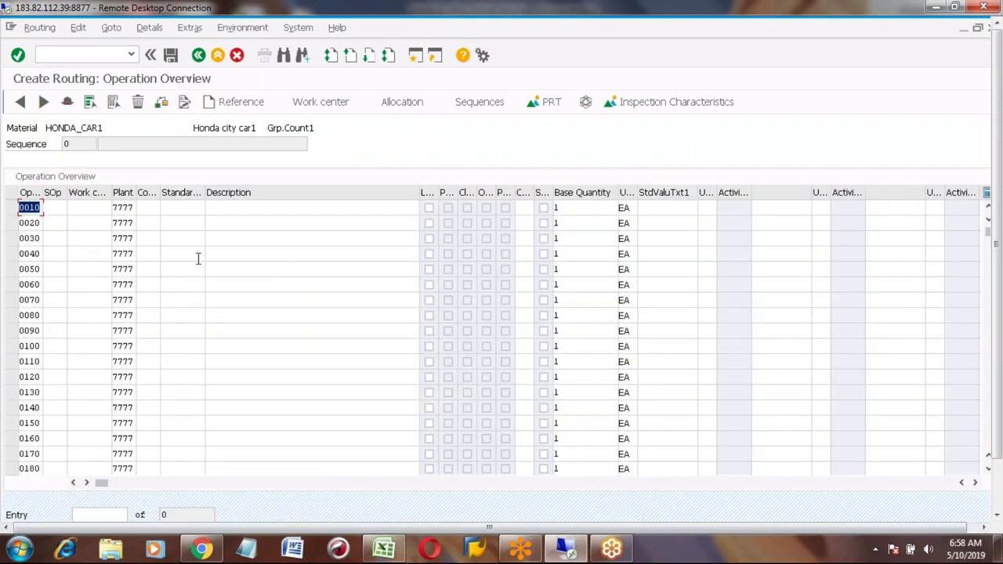
{"action": "left_click", "coordinate": [93, 210]}
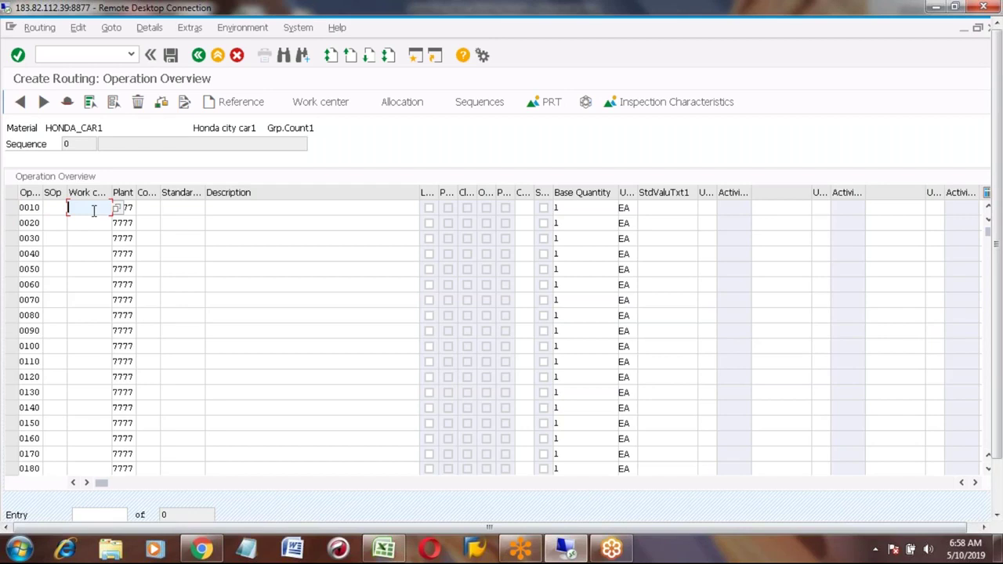
{"action": "type", "text": "wc"}
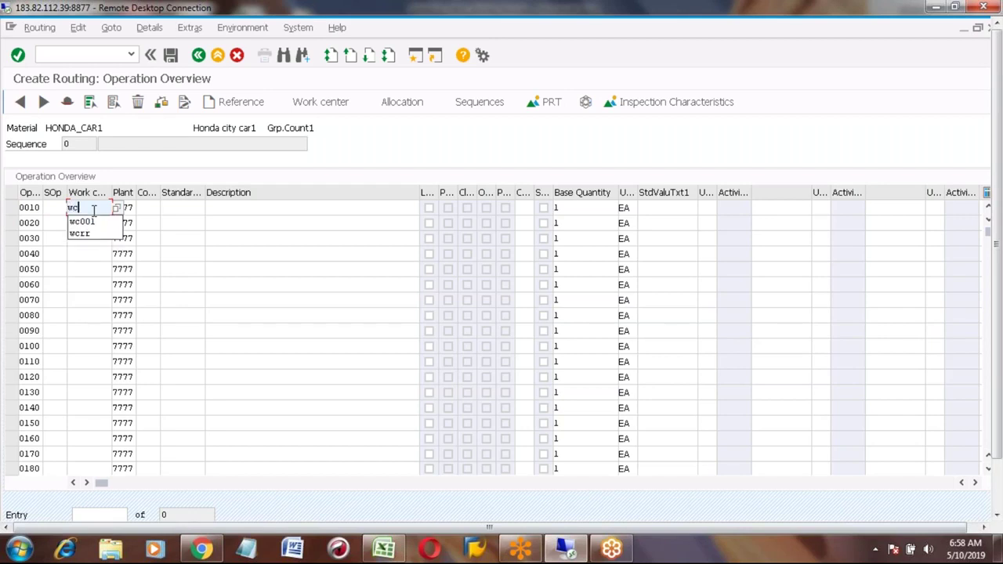
{"action": "type", "text": "001"}
{"action": "key", "text": "Return"}
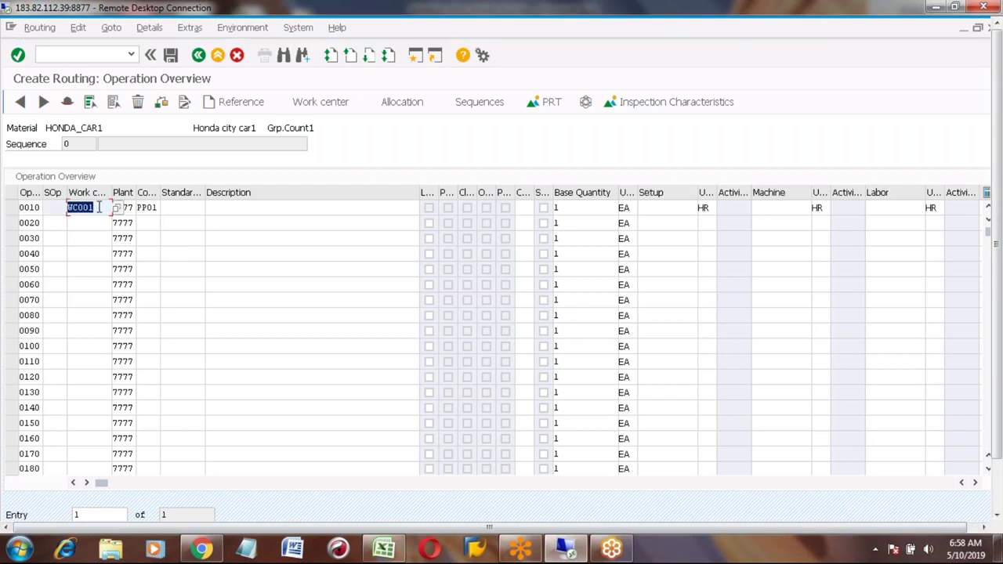
{"action": "left_click", "coordinate": [242, 210]}
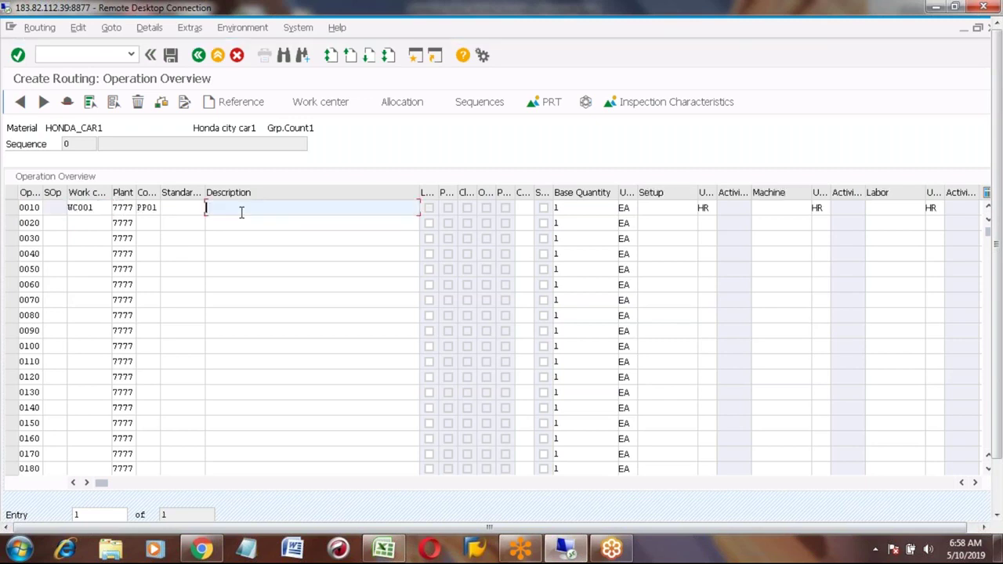
{"action": "type", "text": "A"}
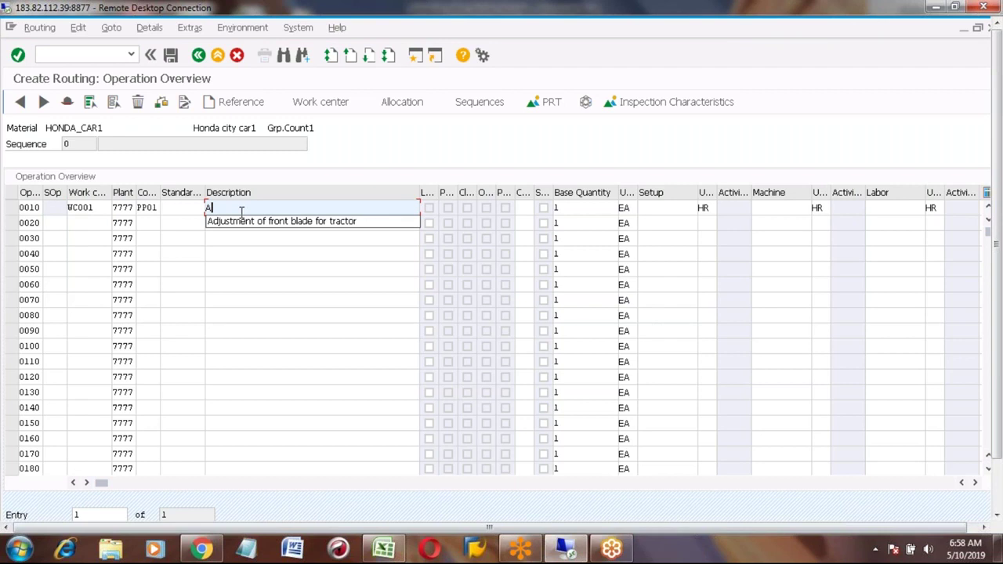
{"action": "type", "text": "ssembl"}
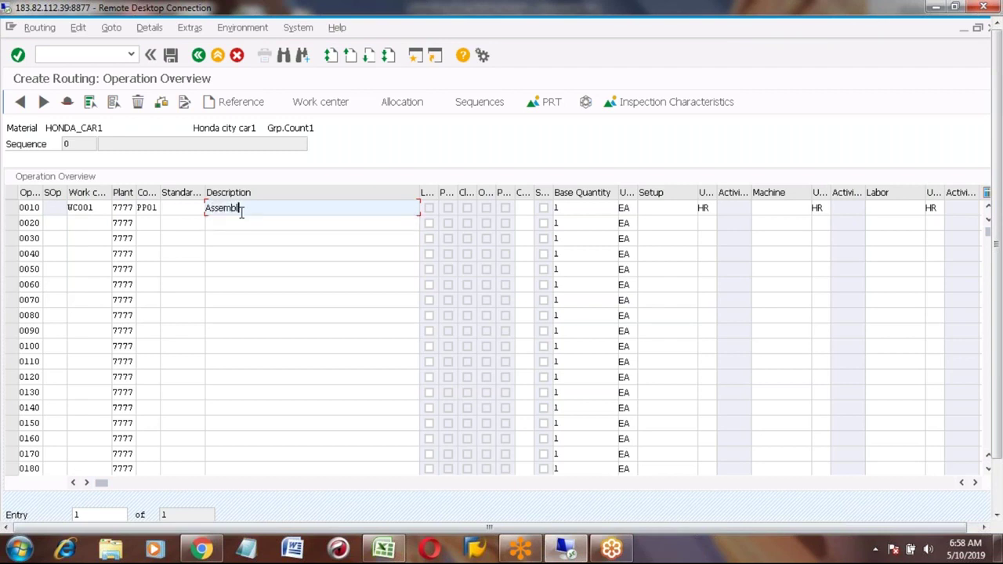
{"action": "type", "text": "ing"}
{"action": "key", "text": "Tab"}
{"action": "key", "text": "Tab"}
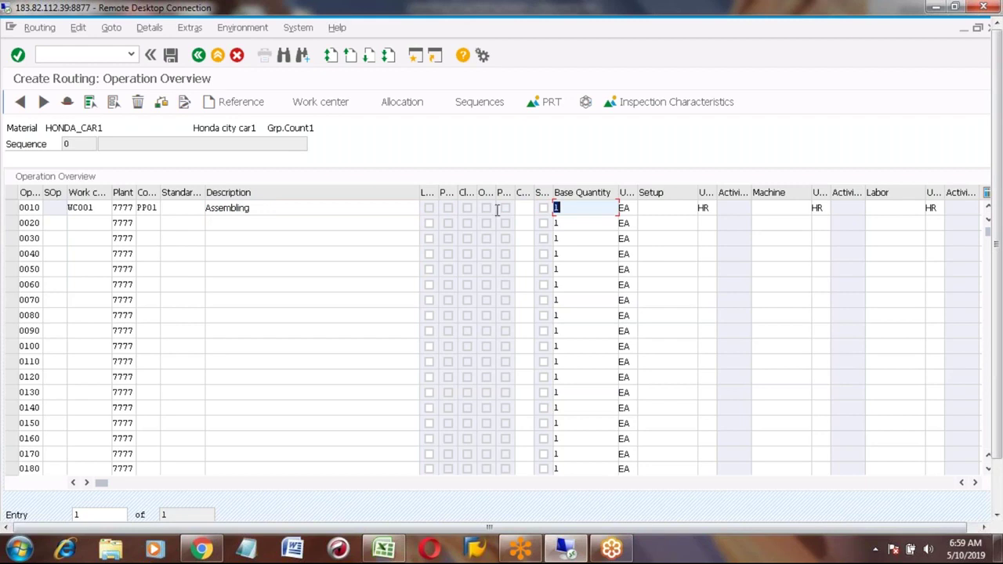
Step: Set setup 1, machine 2 and labor 1 for operation 0010, then save the routing
{"action": "left_click", "coordinate": [660, 212]}
{"action": "type", "text": "1"}
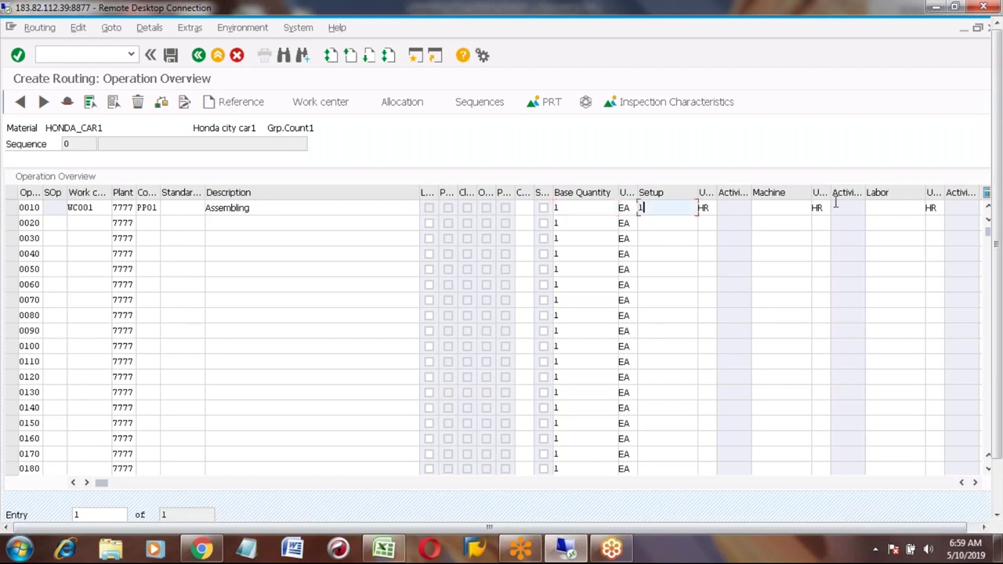
{"action": "left_click", "coordinate": [780, 208]}
{"action": "type", "text": "2"}
{"action": "key", "text": "Tab"}
{"action": "key", "text": "Tab"}
{"action": "type", "text": "1"}
{"action": "key", "text": "Return"}
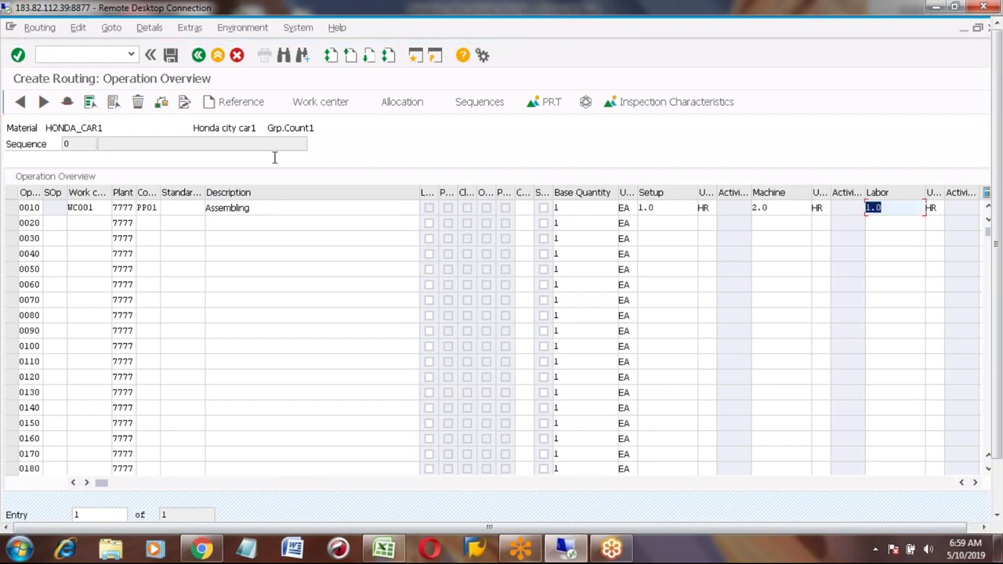
{"action": "left_click", "coordinate": [170, 56]}
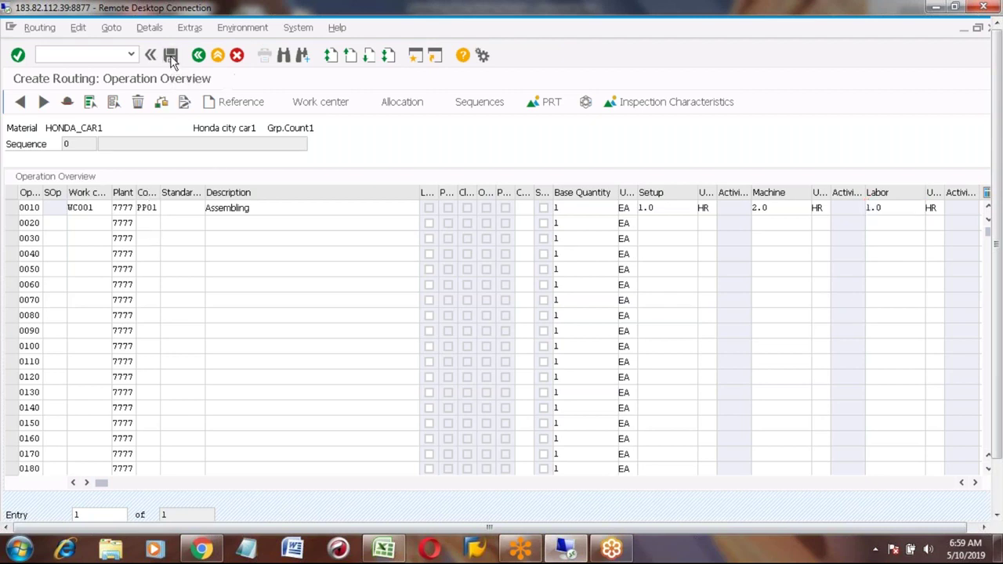
{"action": "left_click", "coordinate": [198, 55]}
Step: Open HONDA_CAR1's Work Scheduling view for plant 7777 via MM03
{"action": "type", "text": "mm03"}
{"action": "key", "text": "Return"}
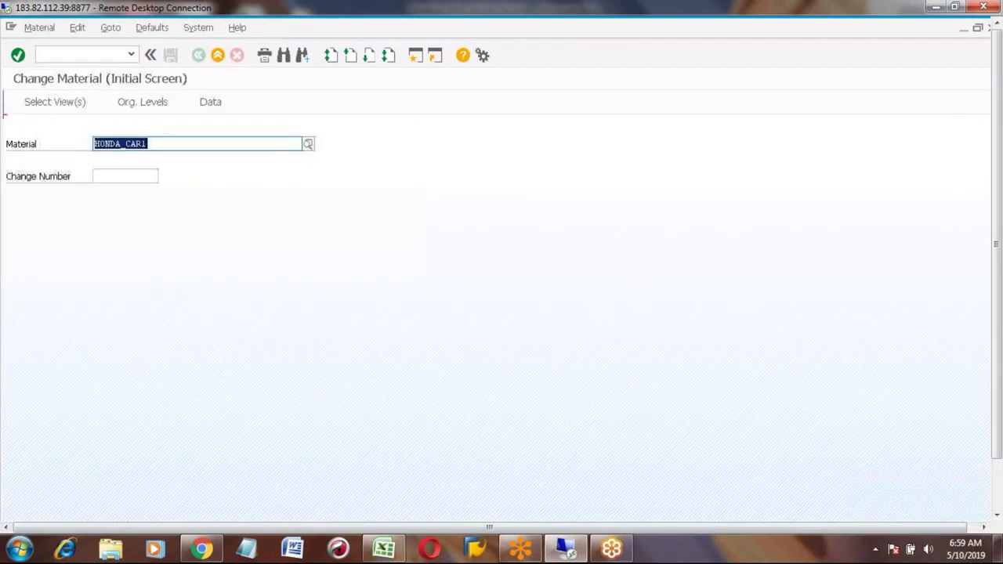
{"action": "key", "text": "Return"}
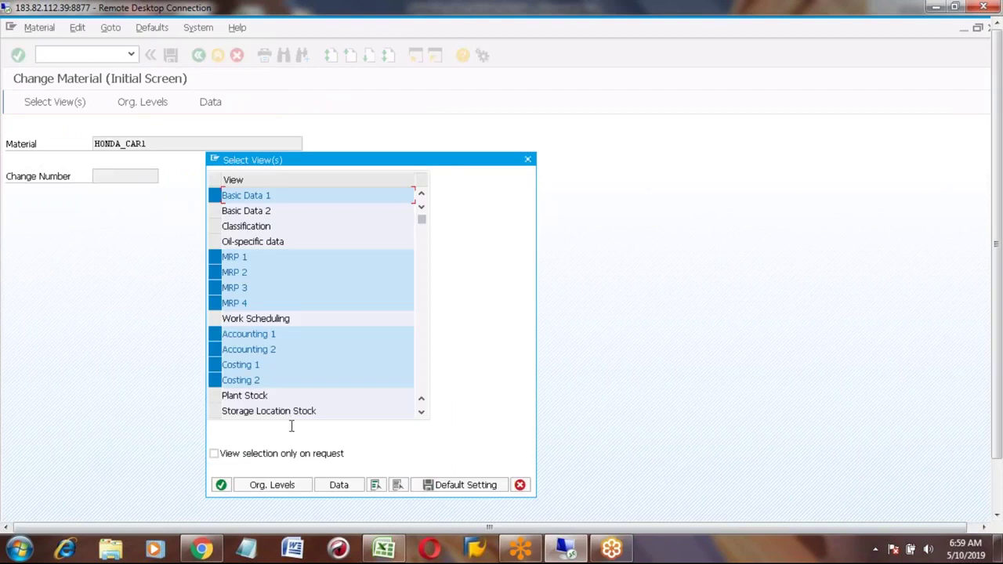
{"action": "left_click", "coordinate": [397, 486]}
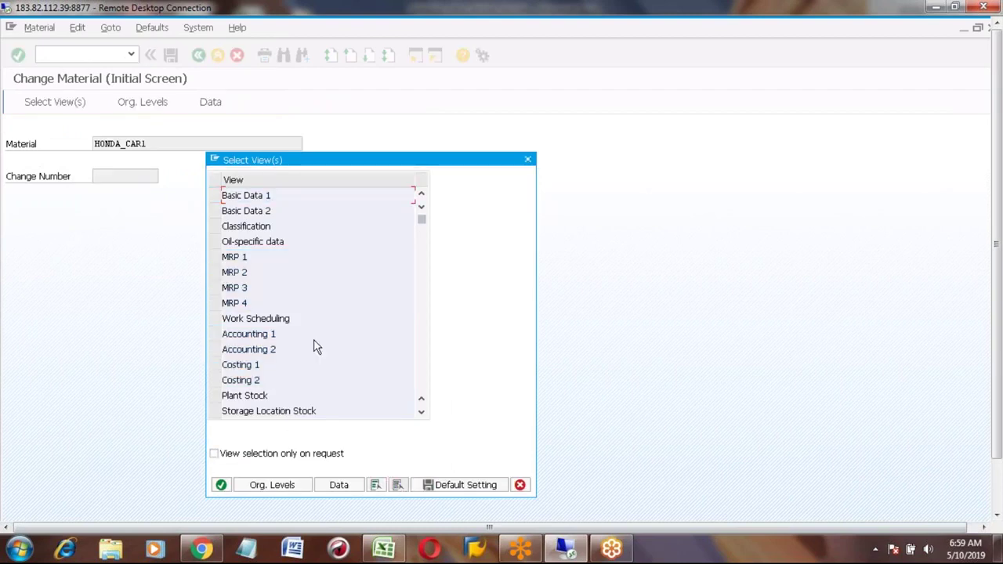
{"action": "left_click", "coordinate": [215, 319]}
{"action": "key", "text": "Return"}
{"action": "key", "text": "Return"}
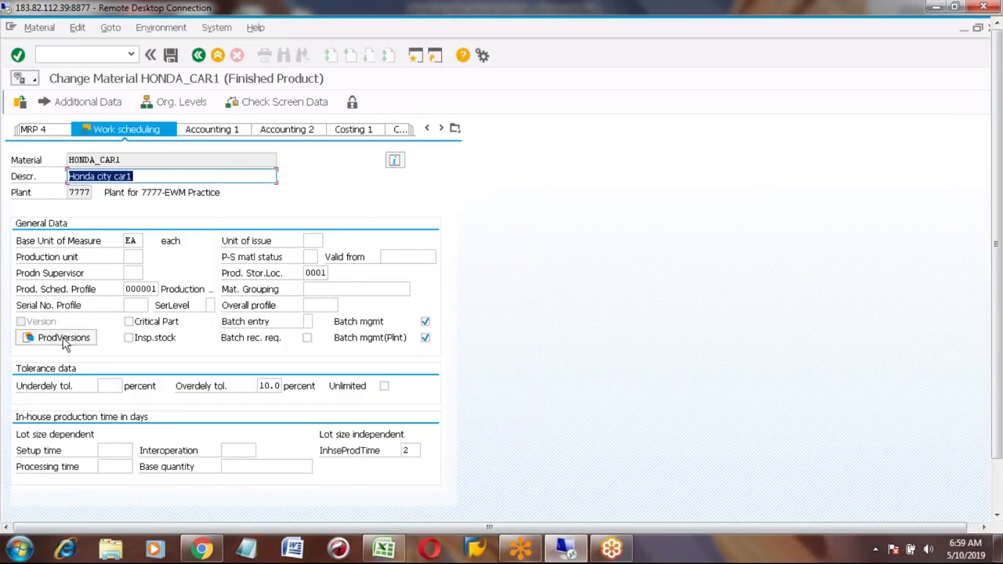
Step: Enter production version PV01, cancel it, and exit without saving the material
{"action": "left_click", "coordinate": [63, 342]}
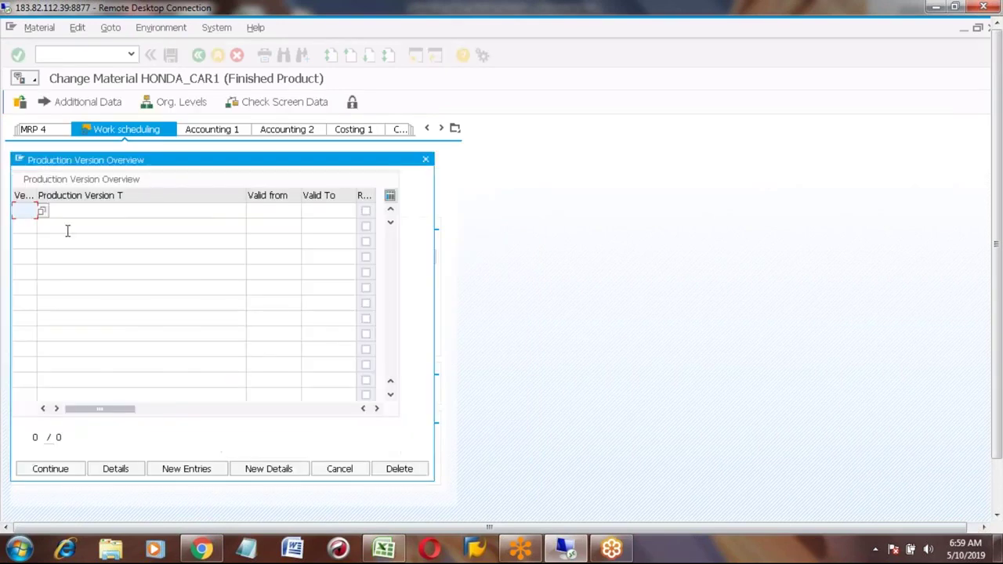
{"action": "type", "text": "P"}
{"action": "key", "text": "Down"}
{"action": "key", "text": "Down"}
{"action": "key", "text": "Down"}
{"action": "key", "text": "Return"}
{"action": "key", "text": "Tab"}
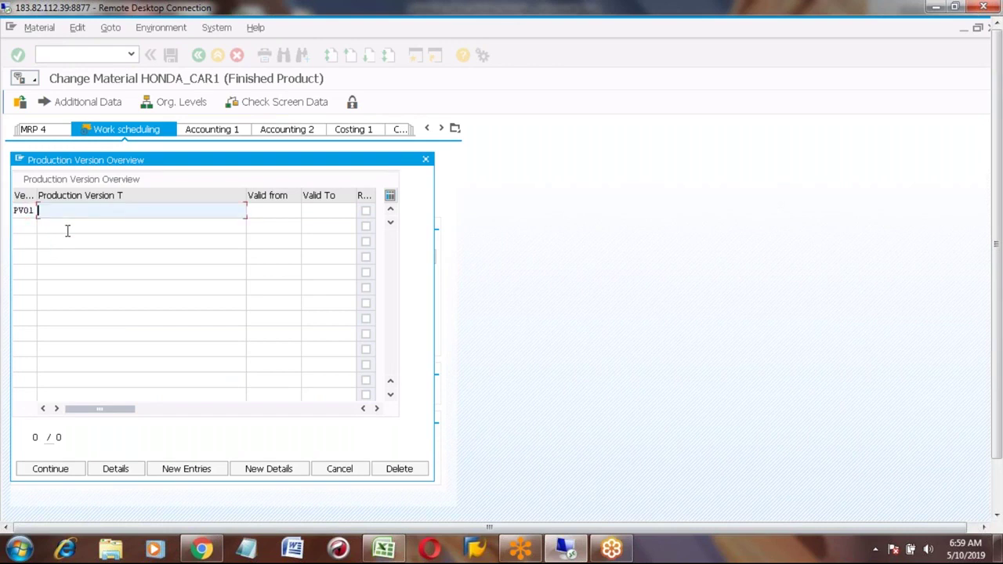
{"action": "left_click", "coordinate": [338, 470]}
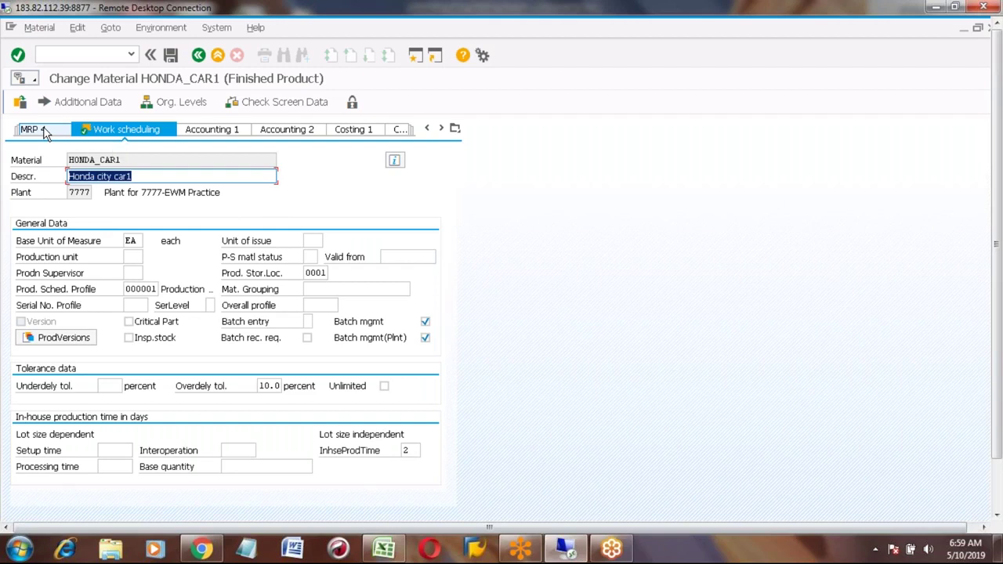
{"action": "left_click", "coordinate": [198, 55]}
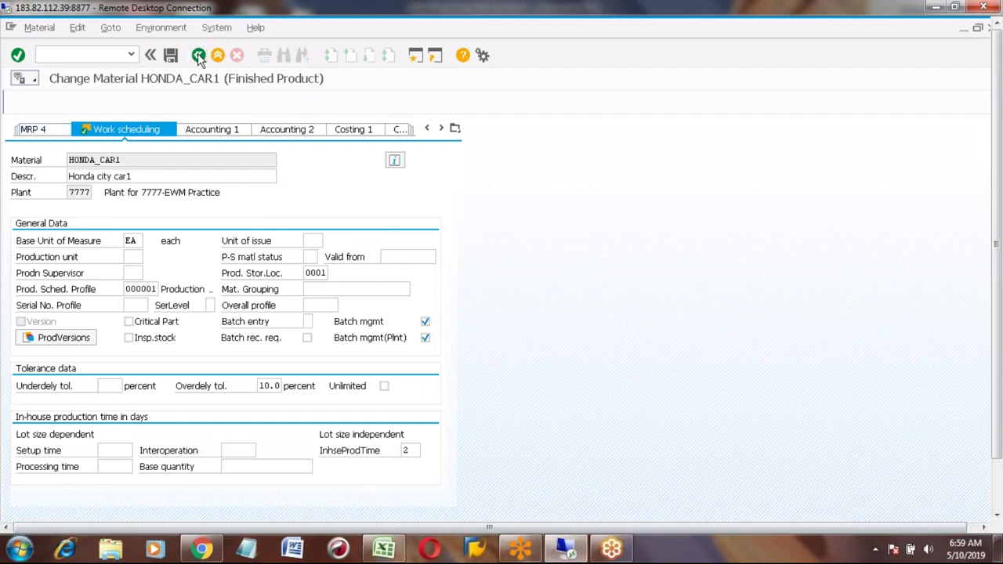
{"action": "left_click", "coordinate": [245, 310]}
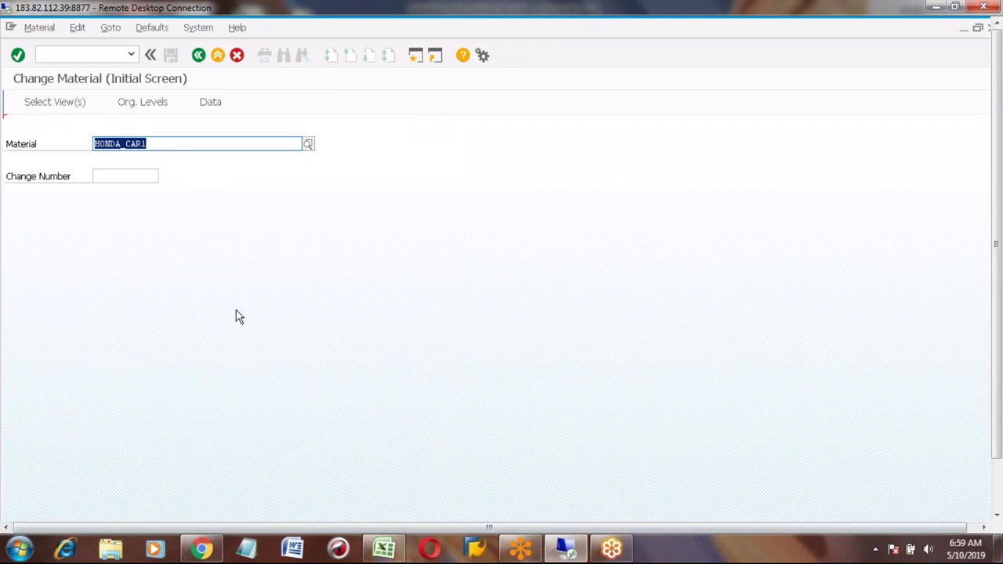
Step: Reopen the Select View(s) dialog, deselect all views, and cancel it
{"action": "key", "text": "Return"}
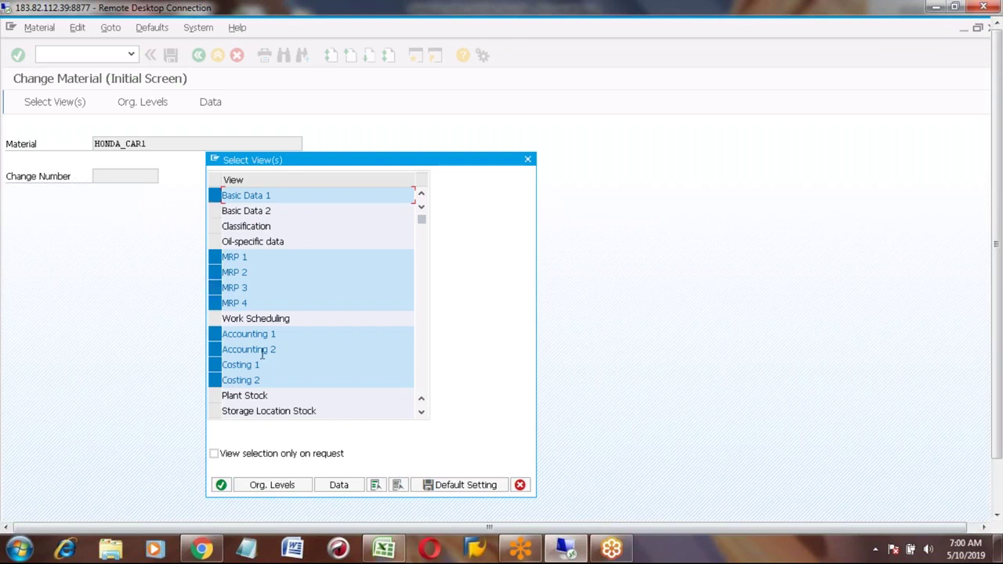
{"action": "left_click", "coordinate": [396, 485]}
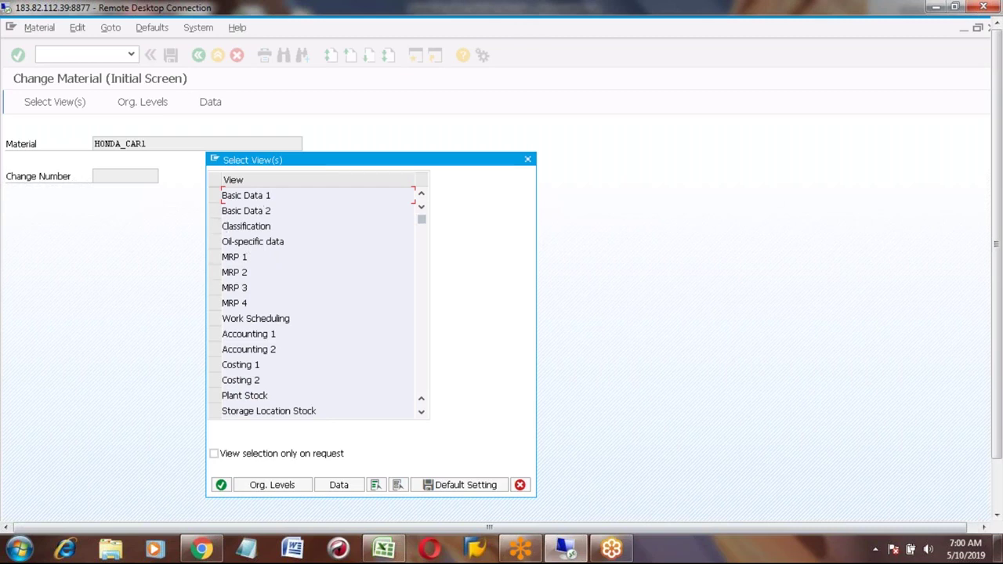
{"action": "left_click", "coordinate": [520, 485]}
Step: Start MM01 for HONDA_CAR1 as a FERT finished product, clearing the HONDA_TYRE copy-from material
{"action": "left_click", "coordinate": [199, 55]}
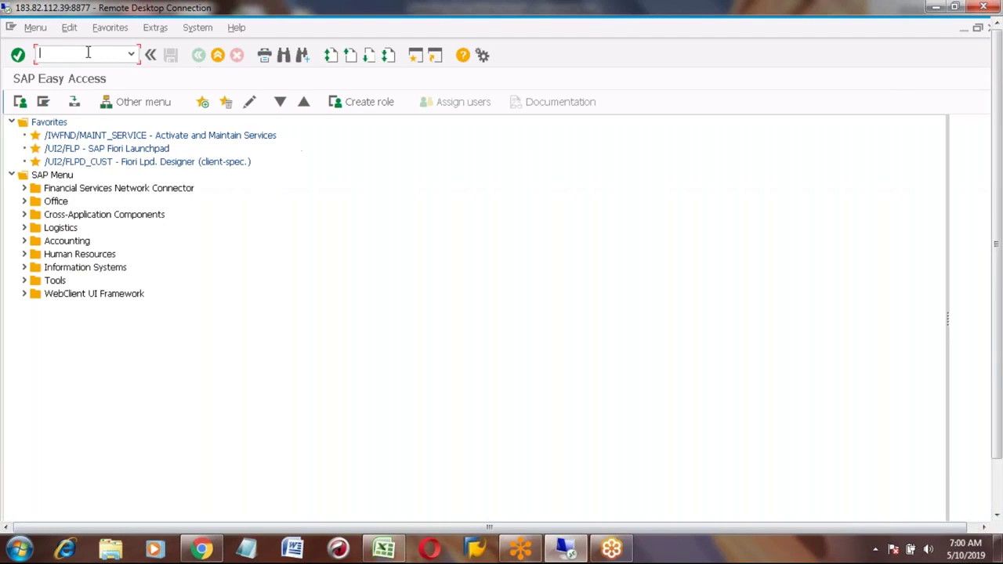
{"action": "type", "text": "mm01"}
{"action": "key", "text": "Return"}
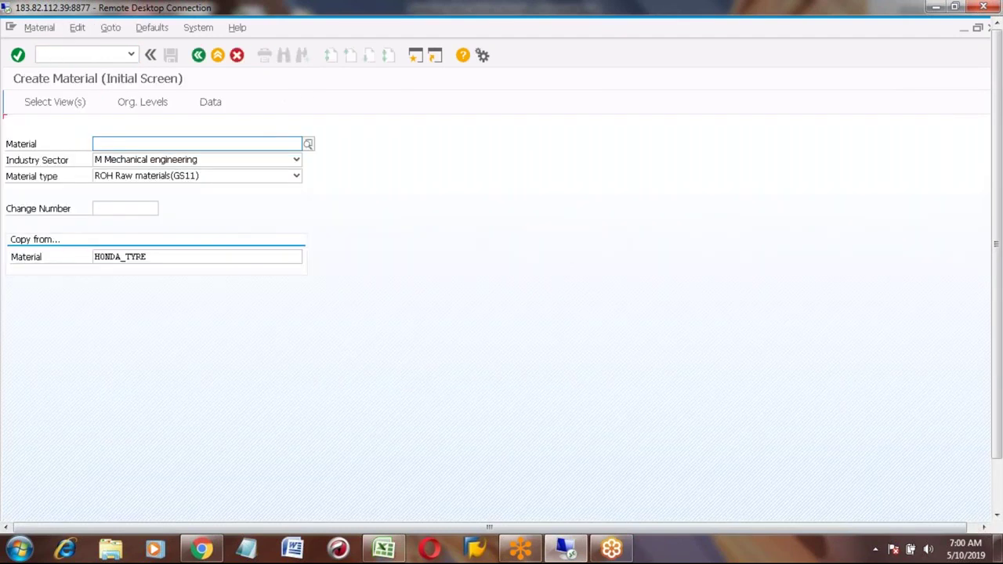
{"action": "type", "text": "n"}
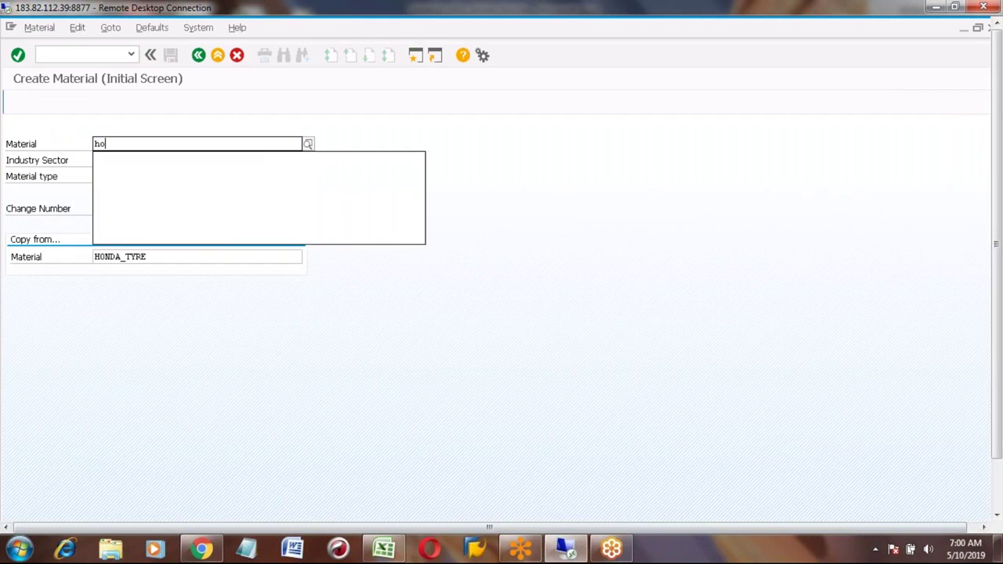
{"action": "key", "text": "Down"}
{"action": "key", "text": "Down"}
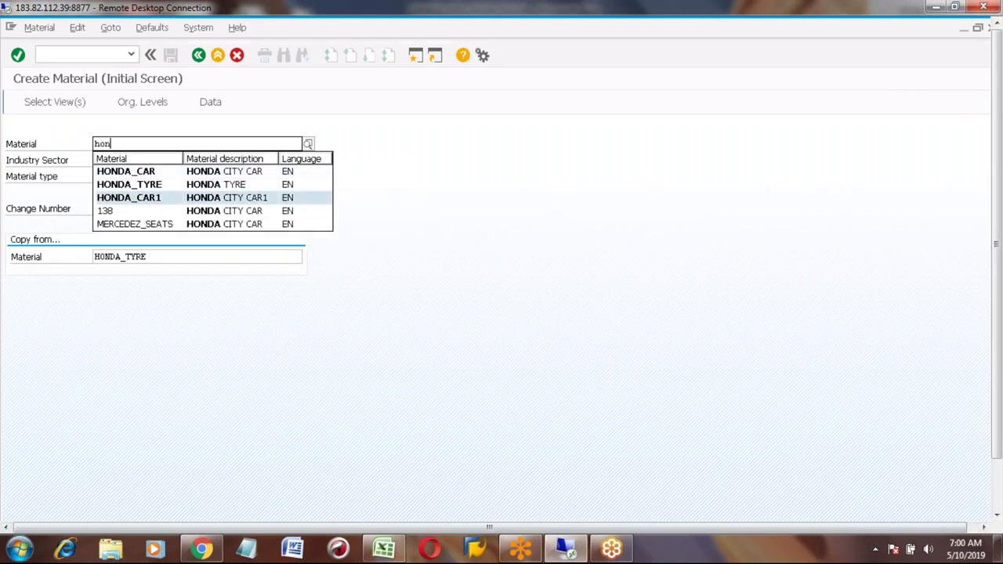
{"action": "key", "text": "Return"}
{"action": "key", "text": "Tab"}
{"action": "key", "text": "Tab"}
{"action": "key", "text": "Tab"}
{"action": "key", "text": "Tab"}
{"action": "key", "text": "Delete"}
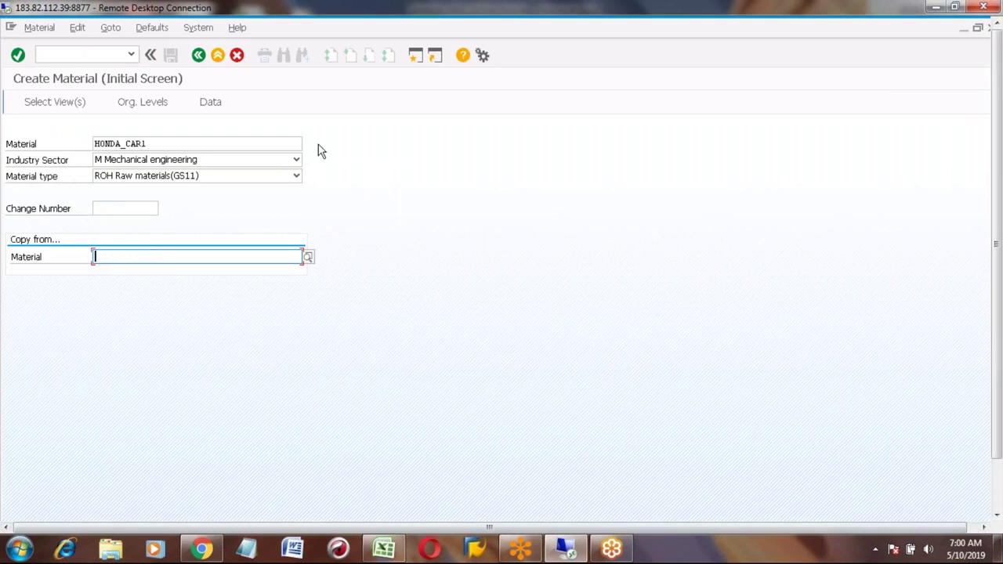
{"action": "key", "text": "Return"}
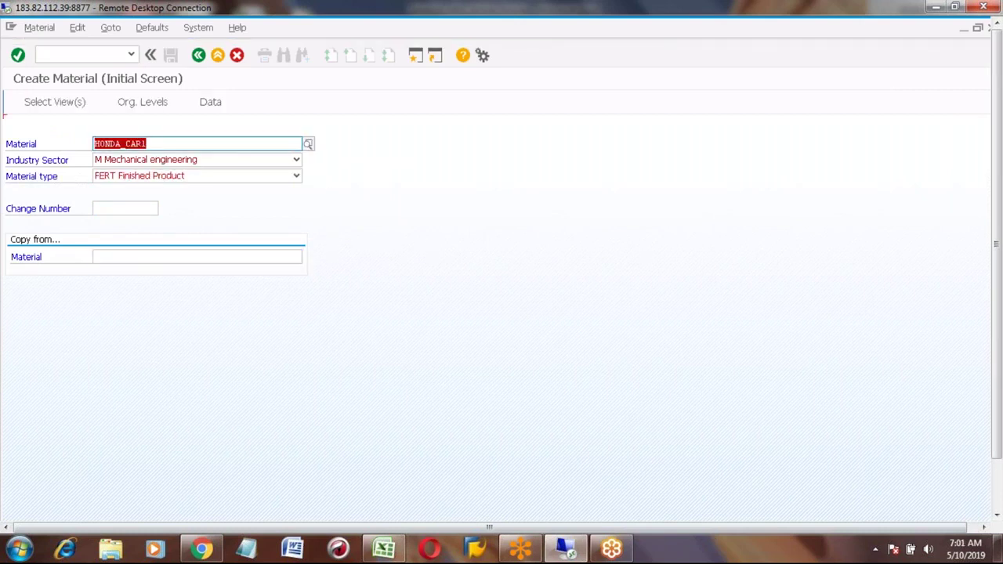
{"action": "key", "text": "Return"}
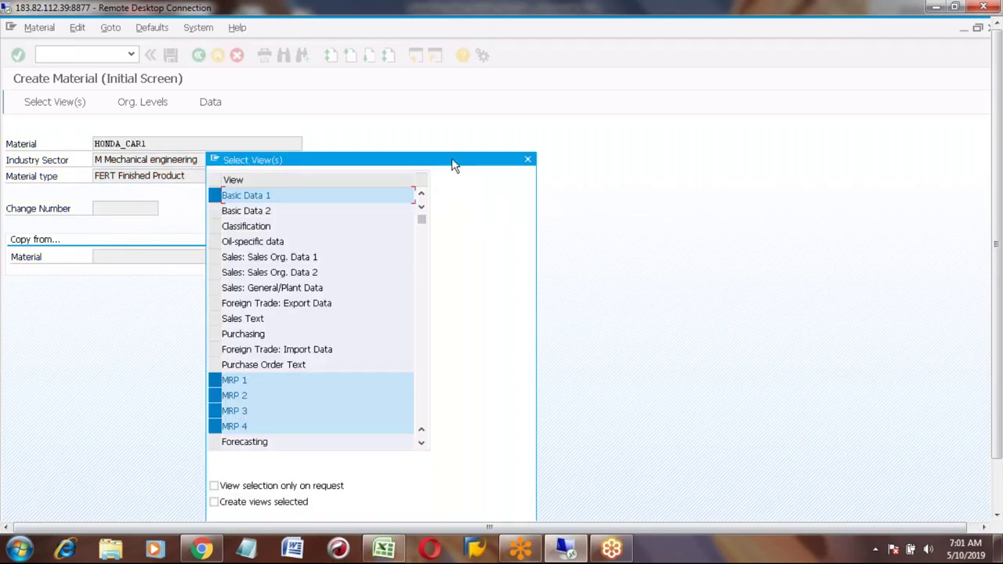
Step: Select only the Sales Org. Data 1, Sales Org. Data 2 and Sales: General/Plant views
{"action": "left_click_drag", "start_coordinate": [453, 165], "coordinate": [443, 107]}
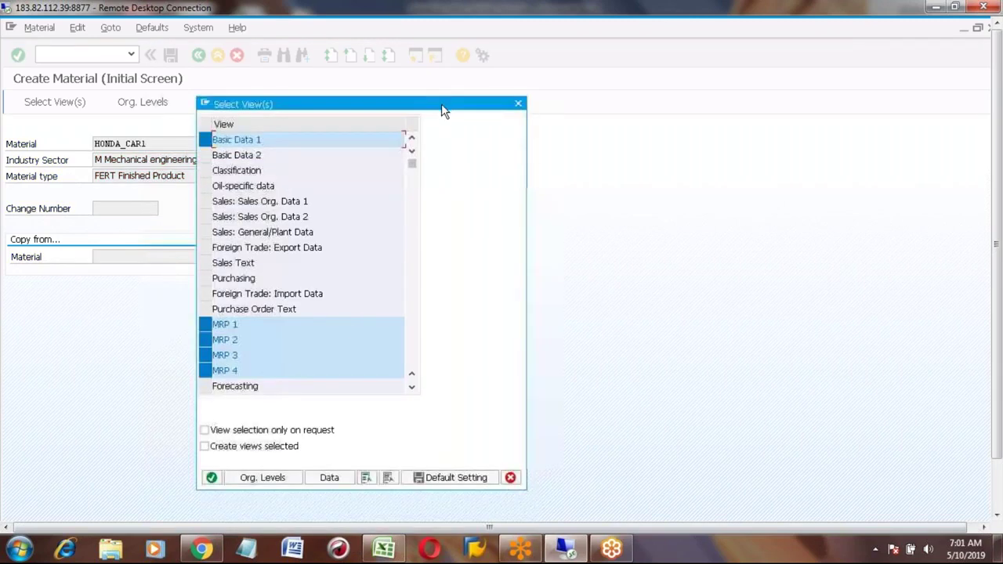
{"action": "left_click", "coordinate": [388, 478]}
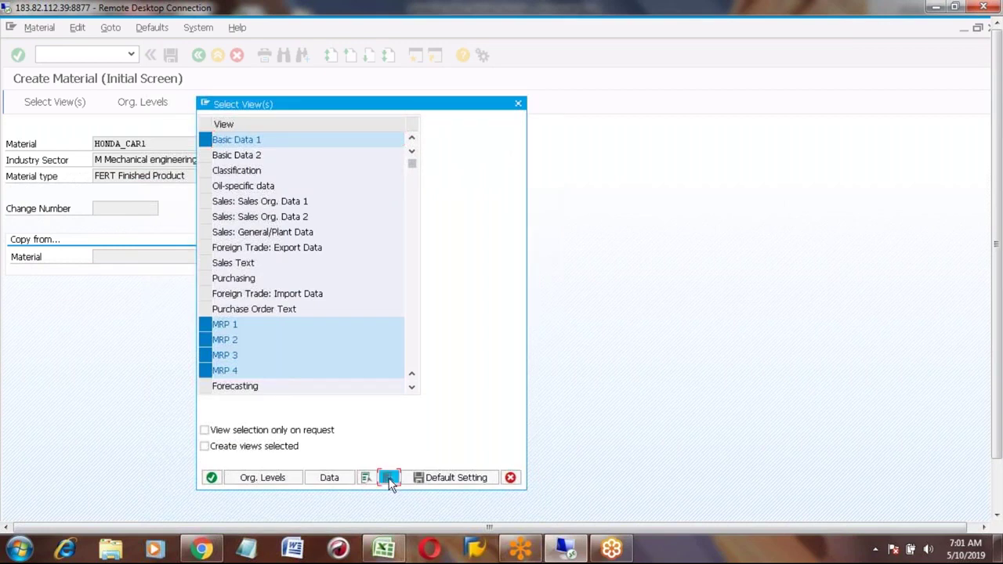
{"action": "left_click", "coordinate": [207, 202]}
{"action": "left_click", "coordinate": [207, 217]}
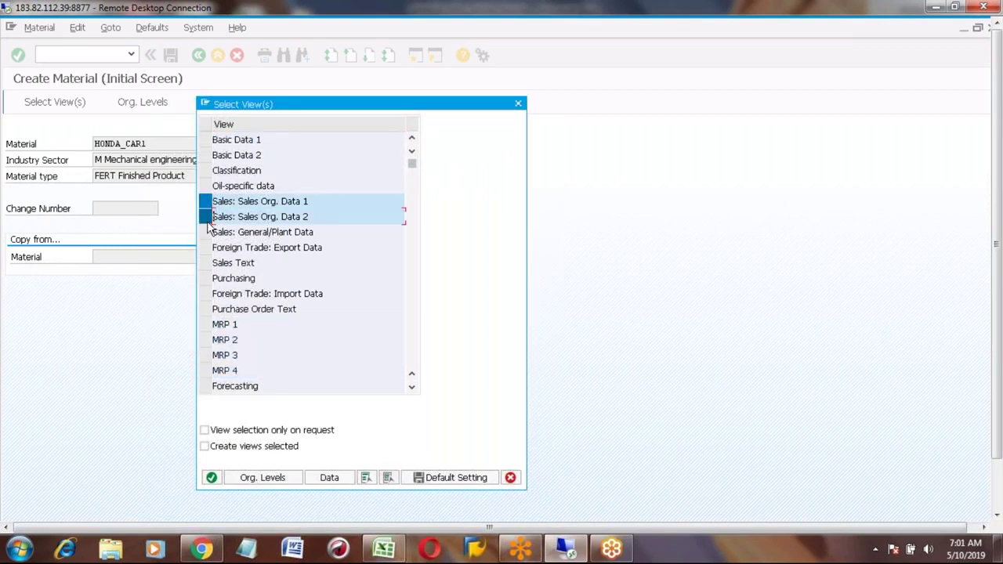
{"action": "left_click", "coordinate": [206, 233]}
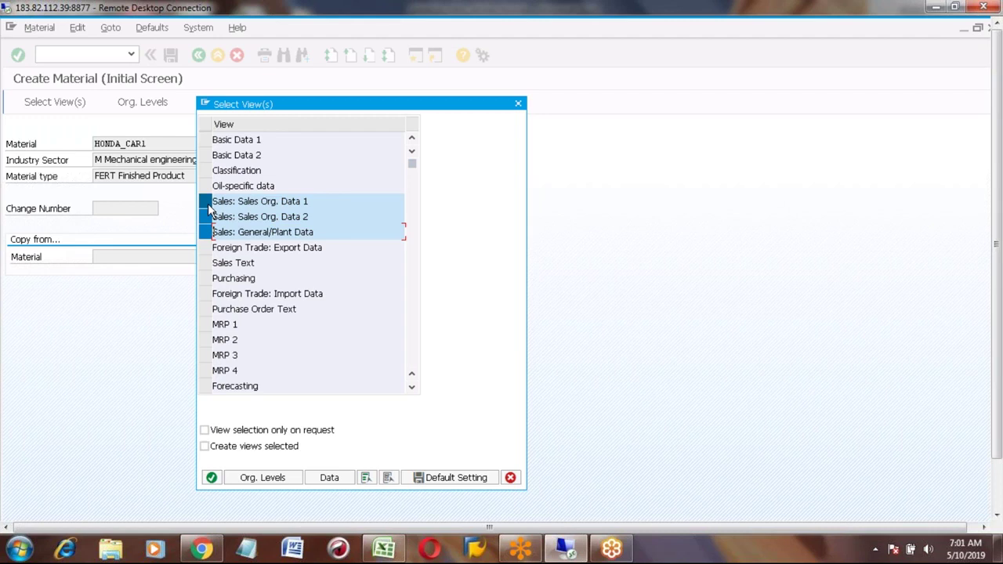
{"action": "key", "text": "Return"}
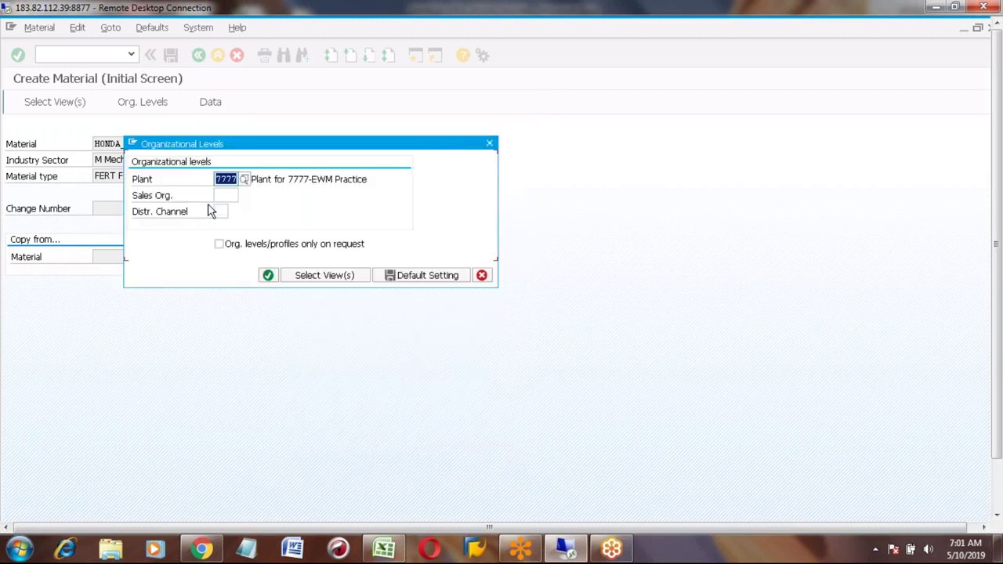
Step: Set the organizational levels to sales organization s101 and distribution channel s1
{"action": "left_click", "coordinate": [228, 196]}
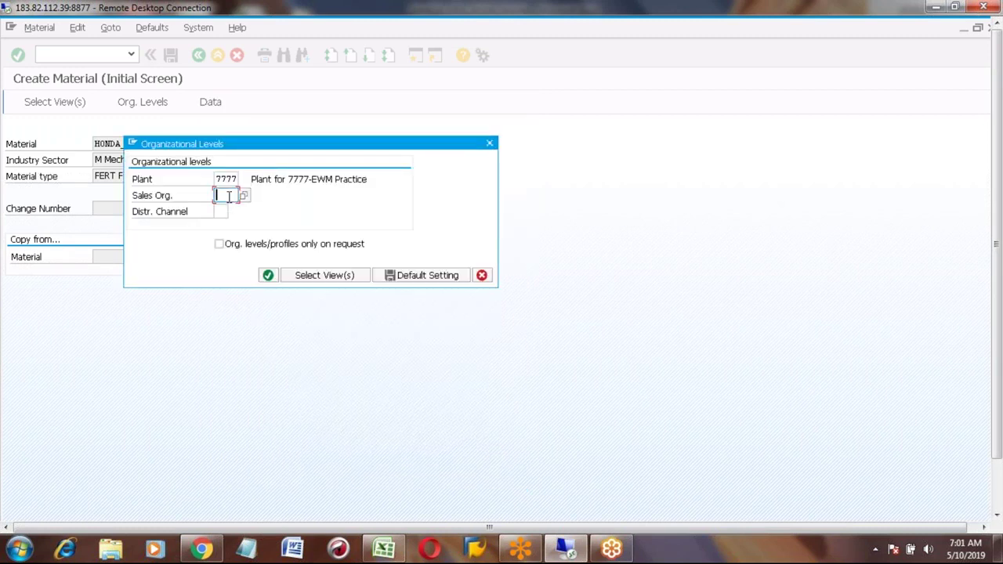
{"action": "left_click", "coordinate": [228, 196]}
{"action": "key", "text": "Down"}
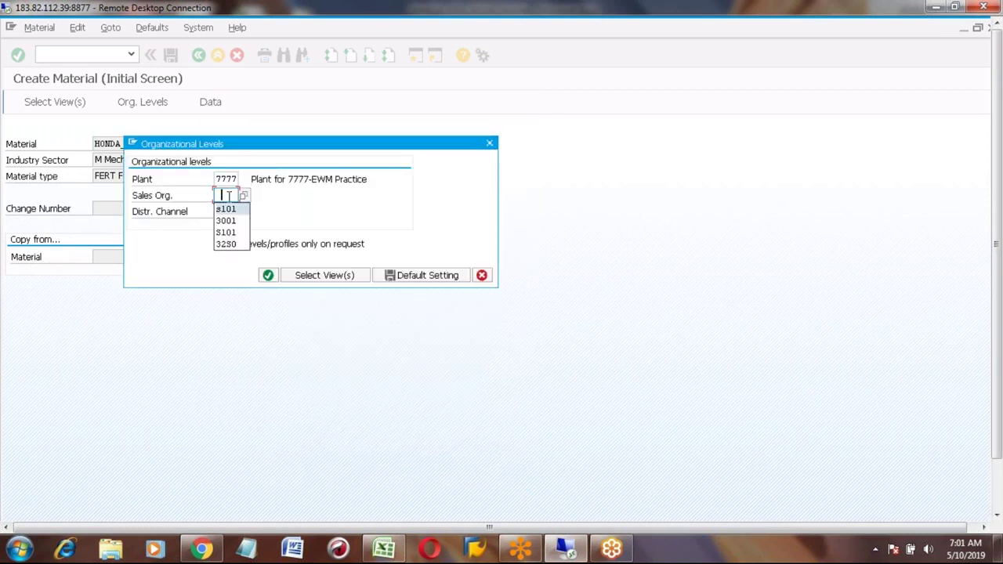
{"action": "key", "text": "Return"}
{"action": "key", "text": "Tab"}
{"action": "key", "text": "Down"}
{"action": "key", "text": "Down"}
{"action": "key", "text": "Return"}
{"action": "key", "text": "Return"}
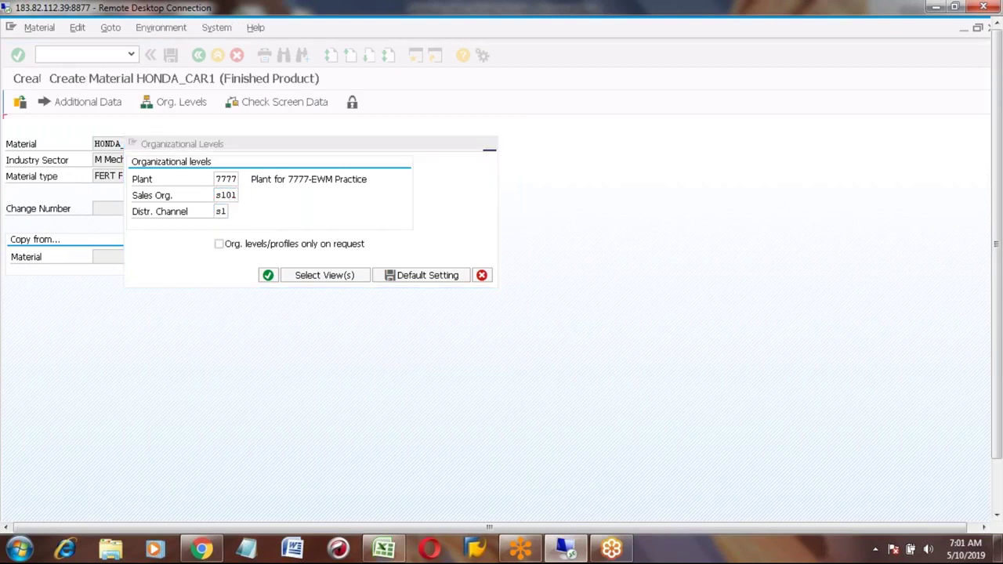
Step: Fill tax classification 1 for the countries and item category group NORM
{"action": "key", "text": "Return"}
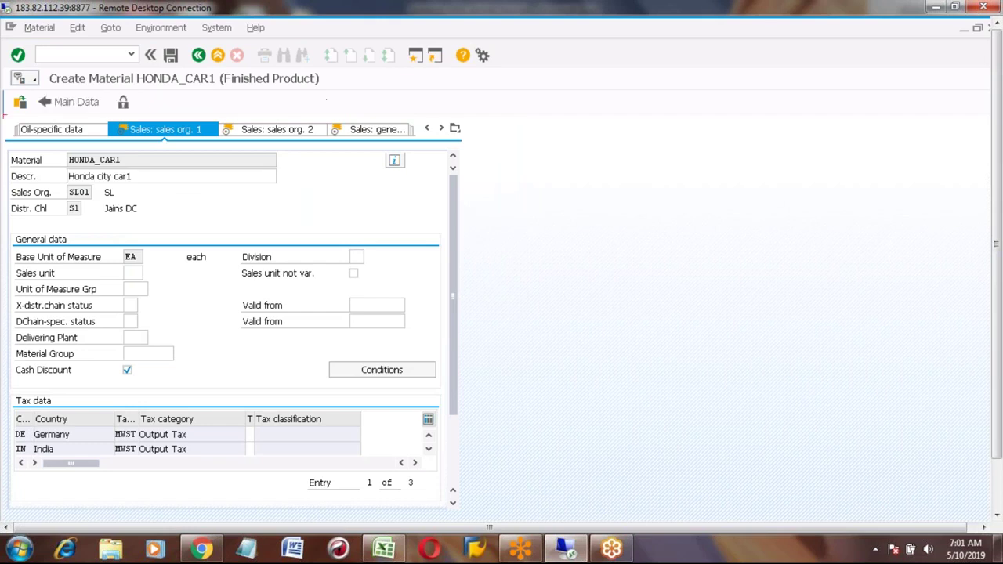
{"action": "type", "text": "1"}
{"action": "key", "text": "Down"}
{"action": "type", "text": "1"}
{"action": "key", "text": "Down"}
{"action": "type", "text": "1"}
{"action": "key", "text": "Return"}
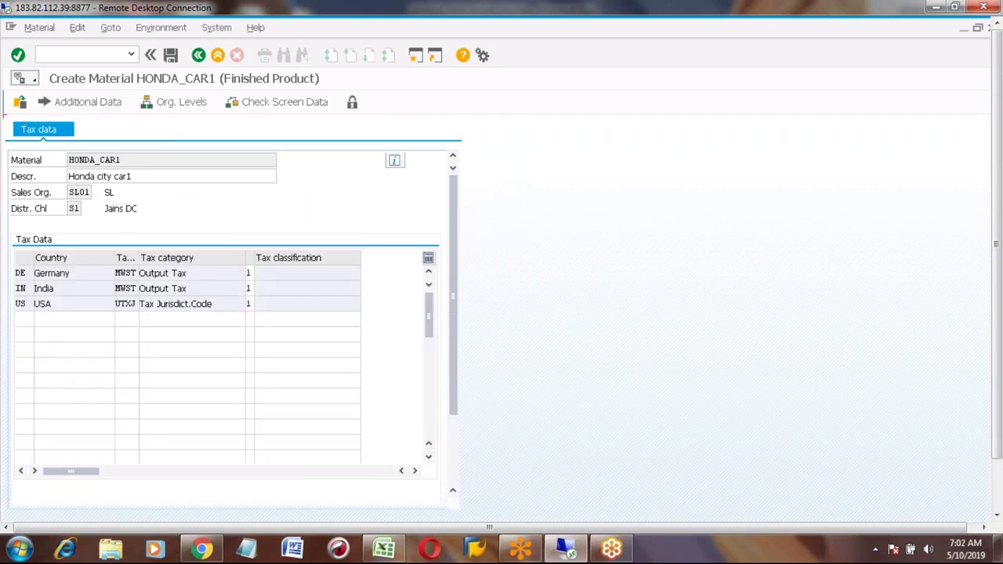
{"action": "key", "text": "Return"}
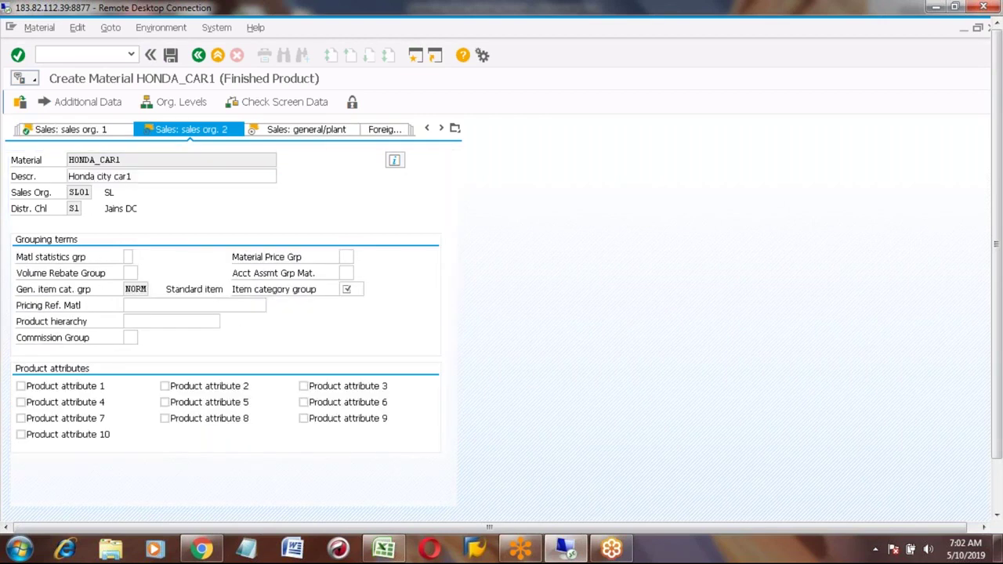
{"action": "type", "text": "norm"}
{"action": "key", "text": "Return"}
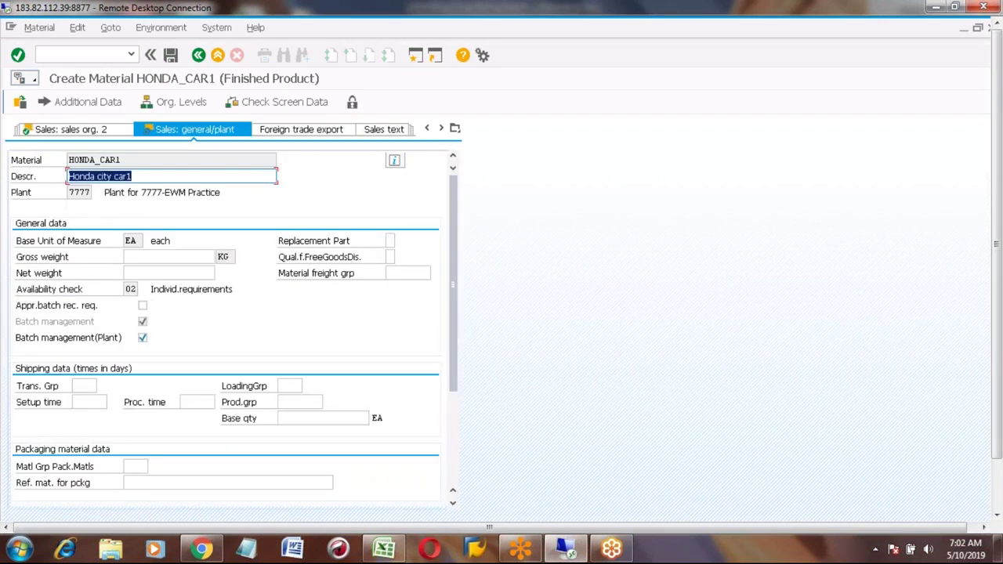
Step: Set transportation group and loading group to 0001 and save the material
{"action": "left_click", "coordinate": [82, 386]}
{"action": "type", "text": "0001"}
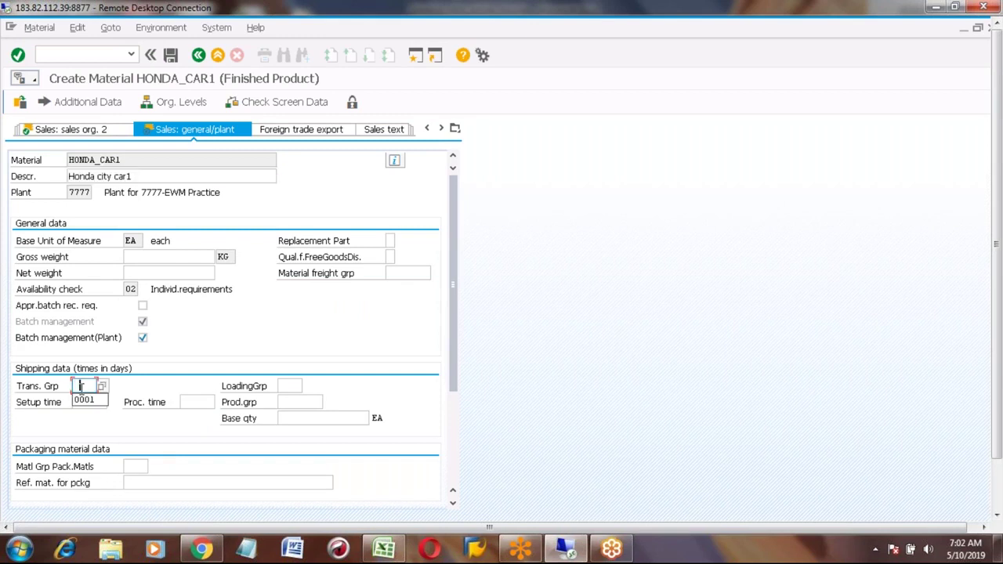
{"action": "key", "text": "Tab"}
{"action": "type", "text": "0001"}
{"action": "key", "text": "Return"}
{"action": "left_click", "coordinate": [188, 309]}
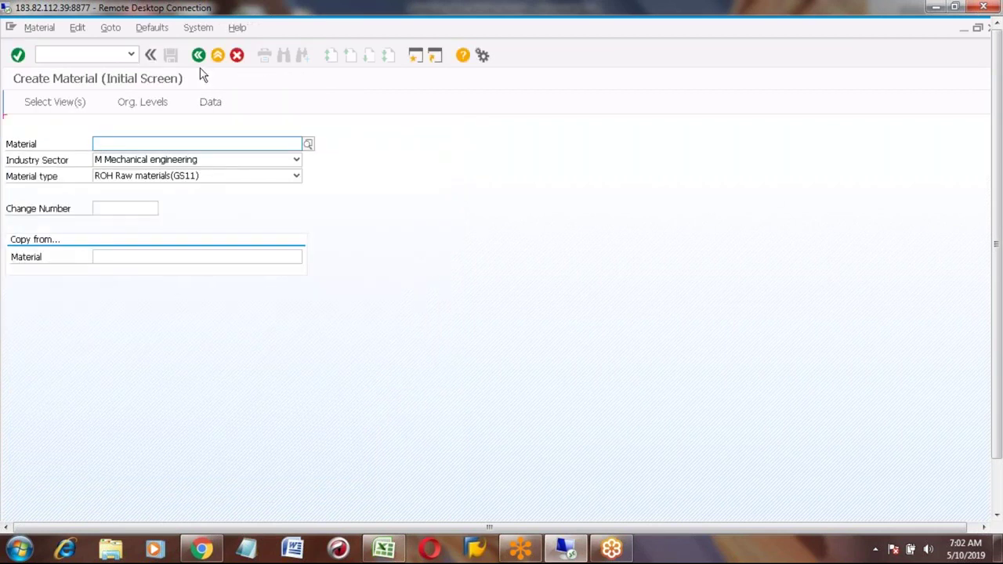
Step: Open HONDA_CAR1 in MM02 with only the Work Scheduling view for plant 7777
{"action": "left_click", "coordinate": [198, 56]}
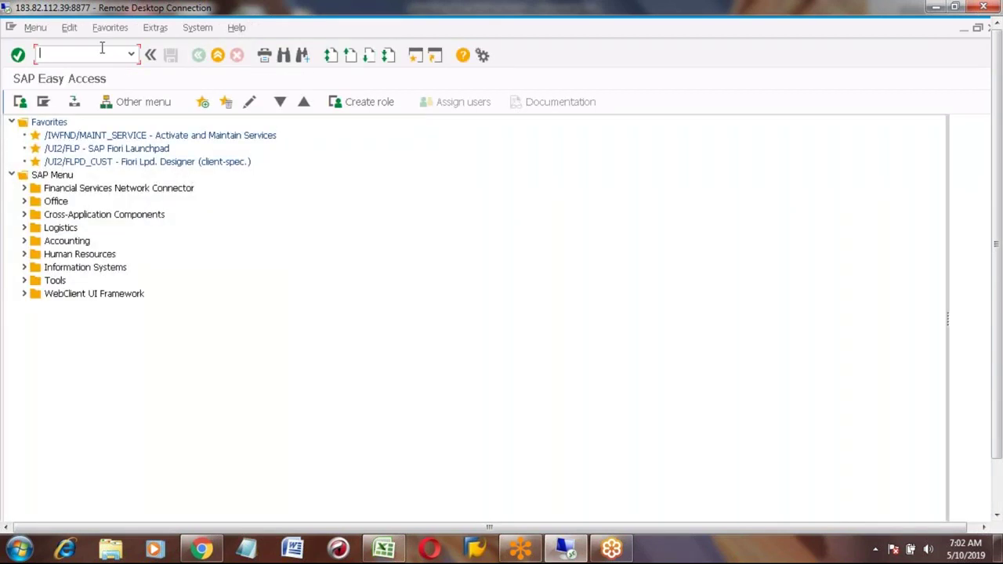
{"action": "type", "text": "mm02"}
{"action": "key", "text": "Return"}
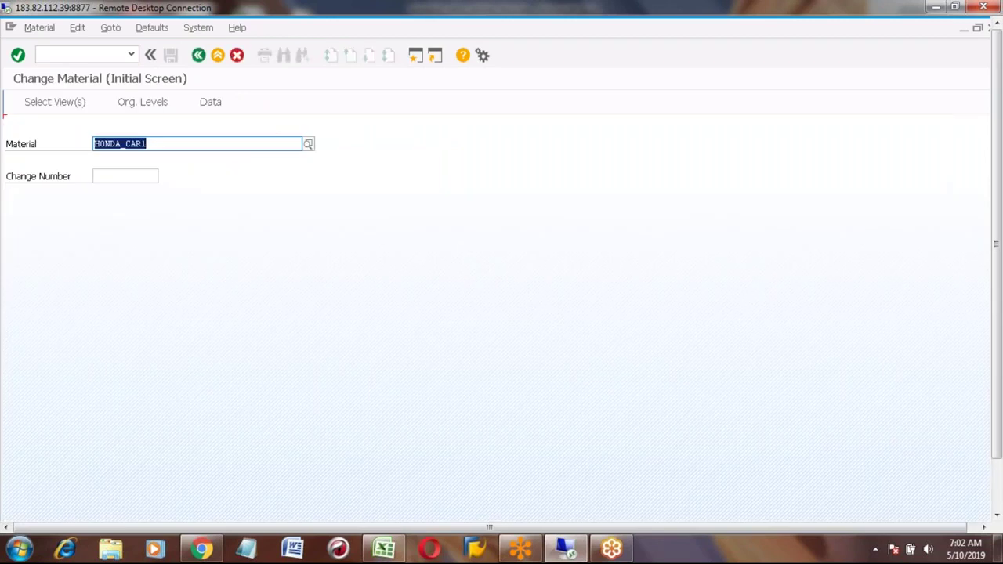
{"action": "key", "text": "Return"}
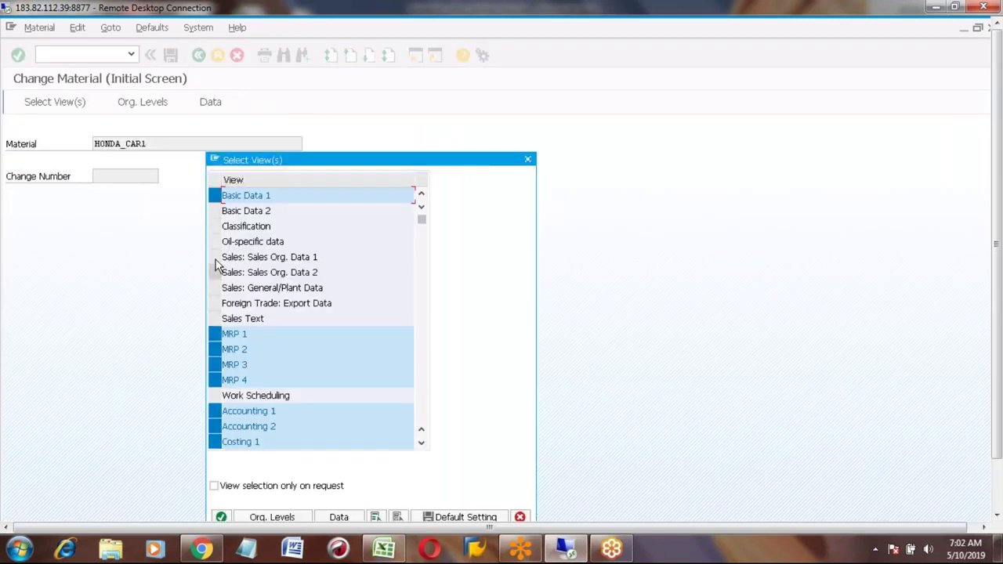
{"action": "left_click", "coordinate": [398, 517]}
{"action": "left_click", "coordinate": [216, 395]}
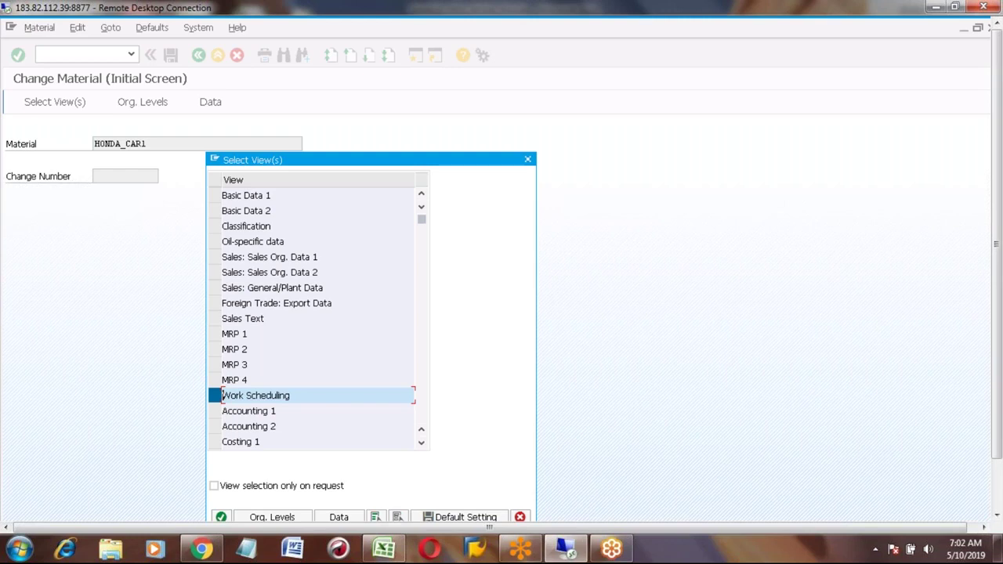
{"action": "key", "text": "Return"}
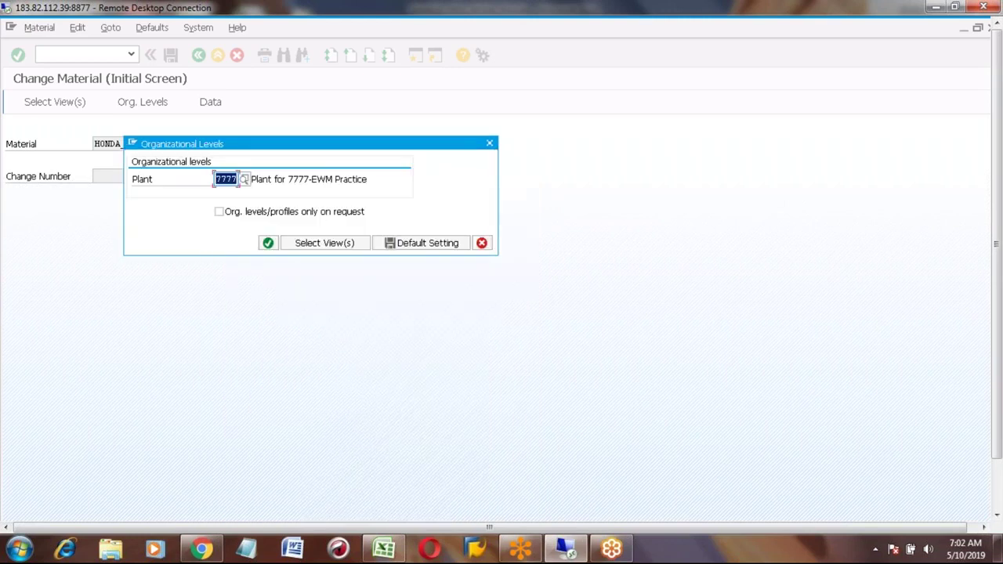
{"action": "key", "text": "Return"}
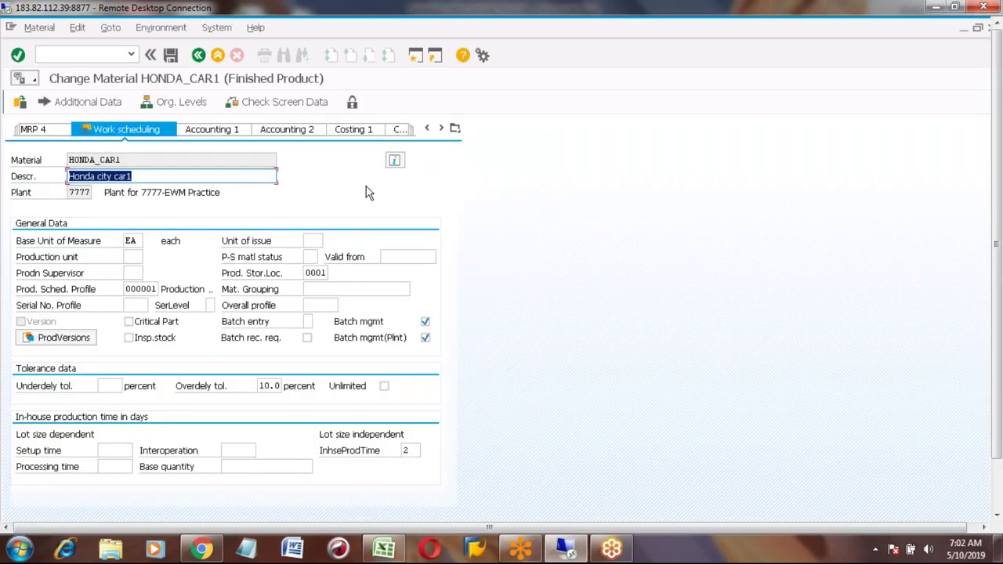
Step: Add production version PV01 with the text 'Production version for Honda Car'
{"action": "left_click", "coordinate": [36, 343]}
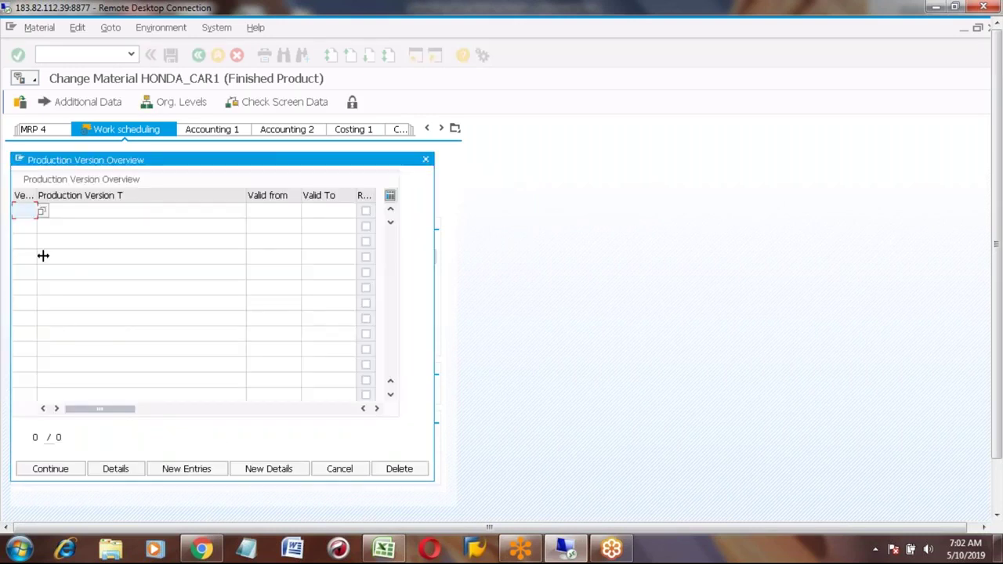
{"action": "key", "text": "Down"}
{"action": "key", "text": "Return"}
{"action": "key", "text": "Tab"}
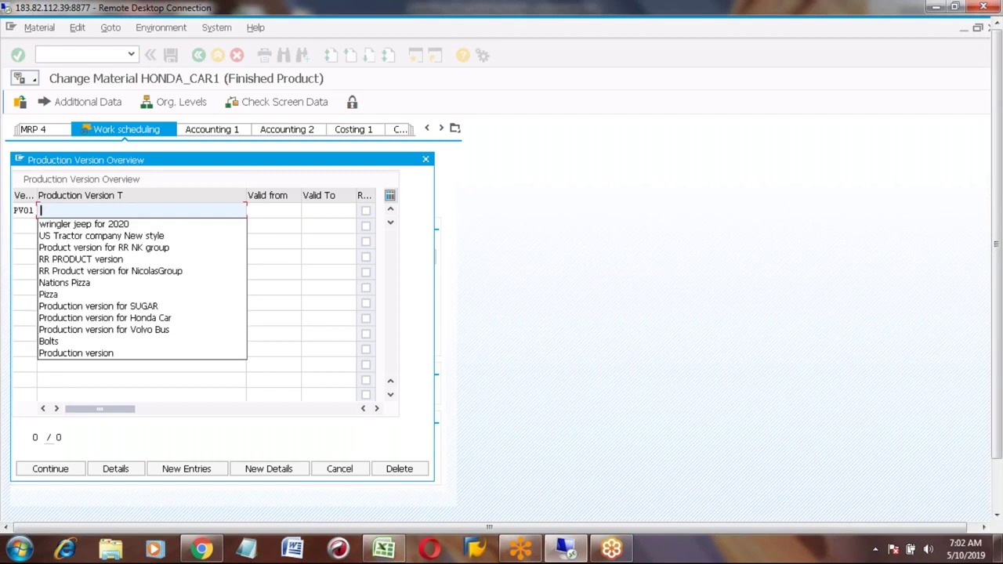
{"action": "left_click", "coordinate": [135, 319]}
Step: Make PV01 valid from 05/10/2019 to 09/30/2099 and view its details
{"action": "left_click", "coordinate": [261, 213]}
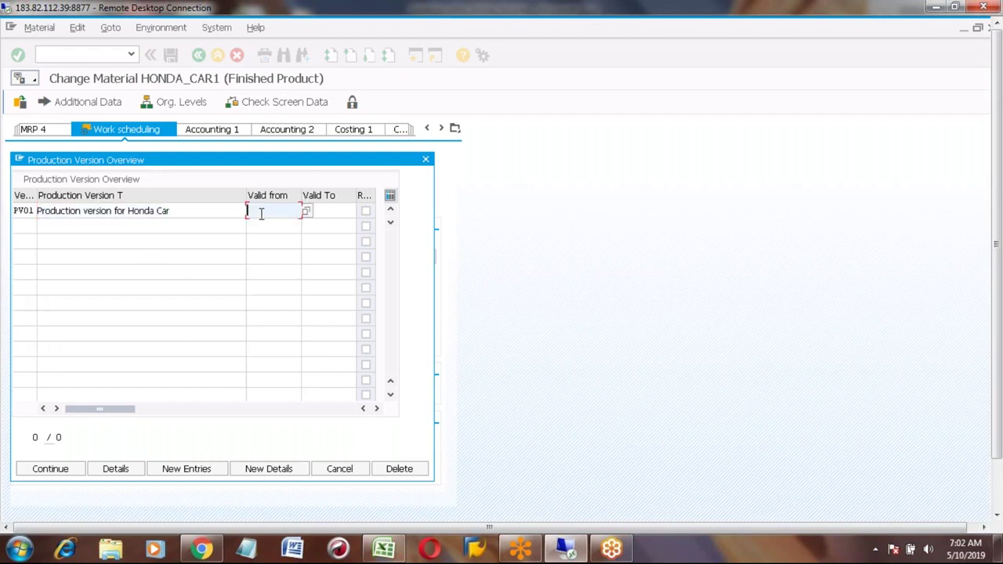
{"action": "key", "text": "F4"}
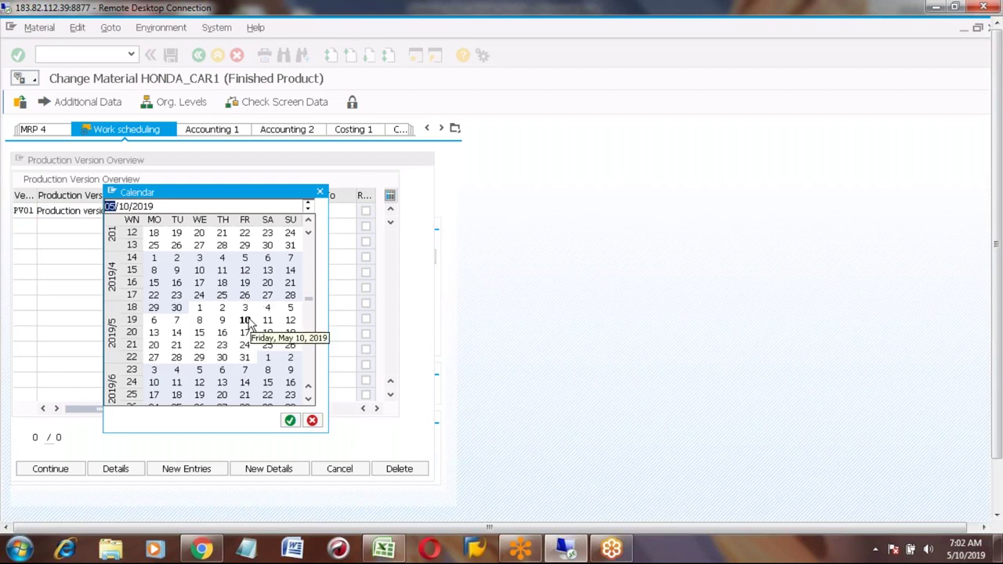
{"action": "double_click", "coordinate": [248, 319]}
{"action": "left_click", "coordinate": [343, 212]}
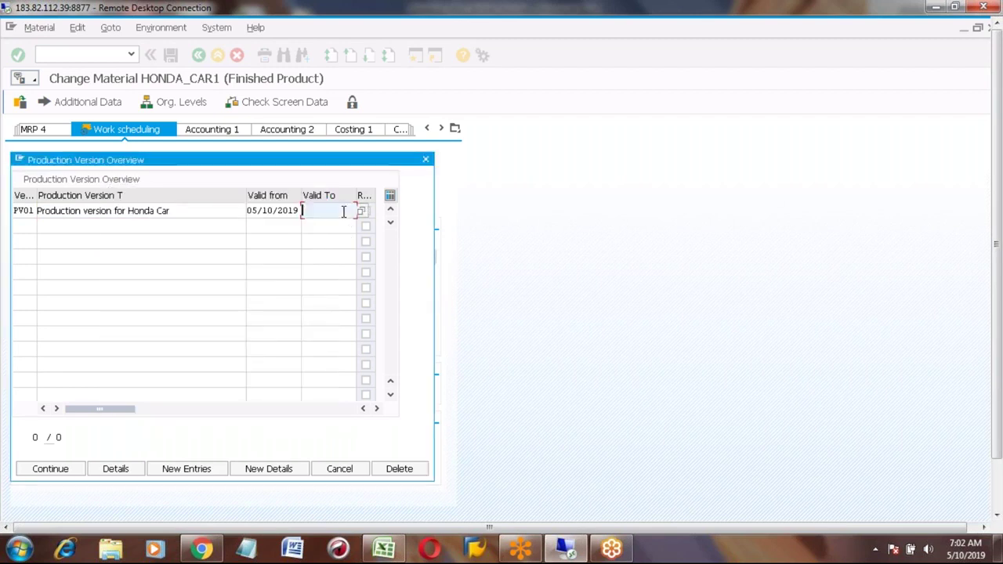
{"action": "key", "text": "F4"}
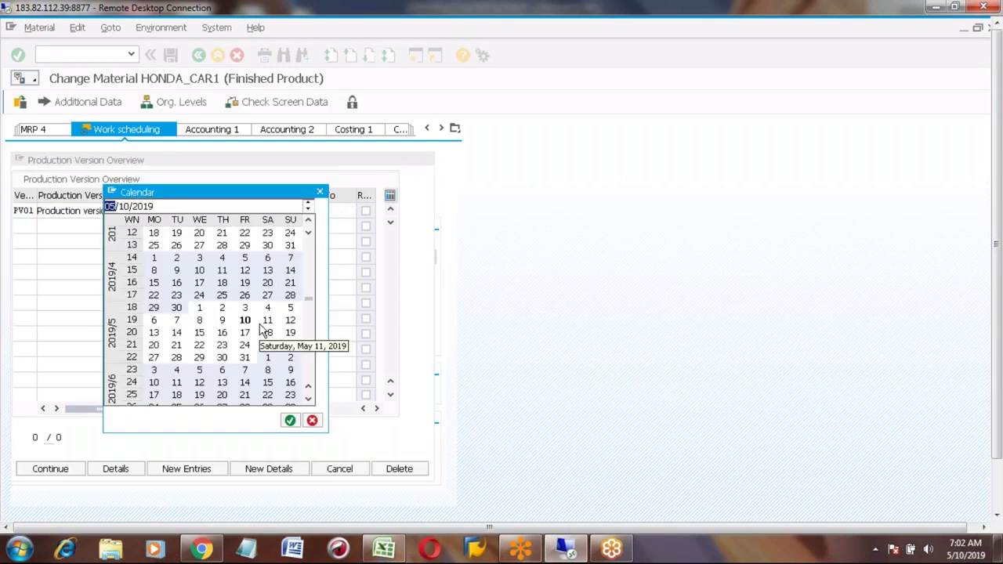
{"action": "left_click", "coordinate": [319, 195]}
{"action": "key", "text": "BackSpace"}
{"action": "key", "text": "Down"}
{"action": "key", "text": "Return"}
{"action": "left_click", "coordinate": [110, 472]}
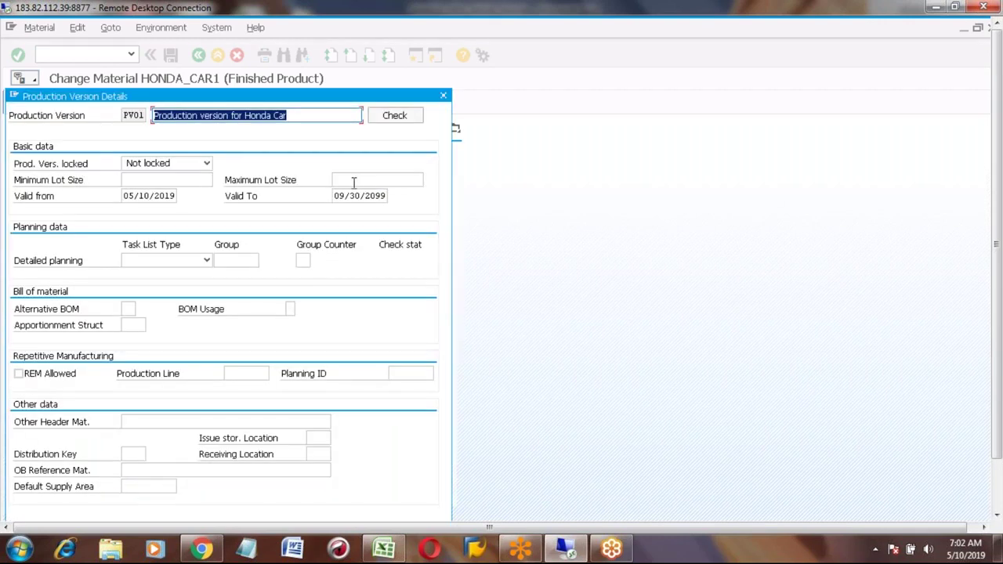
Step: Set maximum lot size 99999999, task list type Routing and routing group 50000030
{"action": "left_click", "coordinate": [354, 181]}
{"action": "key", "text": "BackSpace"}
{"action": "key", "text": "Down"}
{"action": "key", "text": "Return"}
{"action": "left_click", "coordinate": [207, 261]}
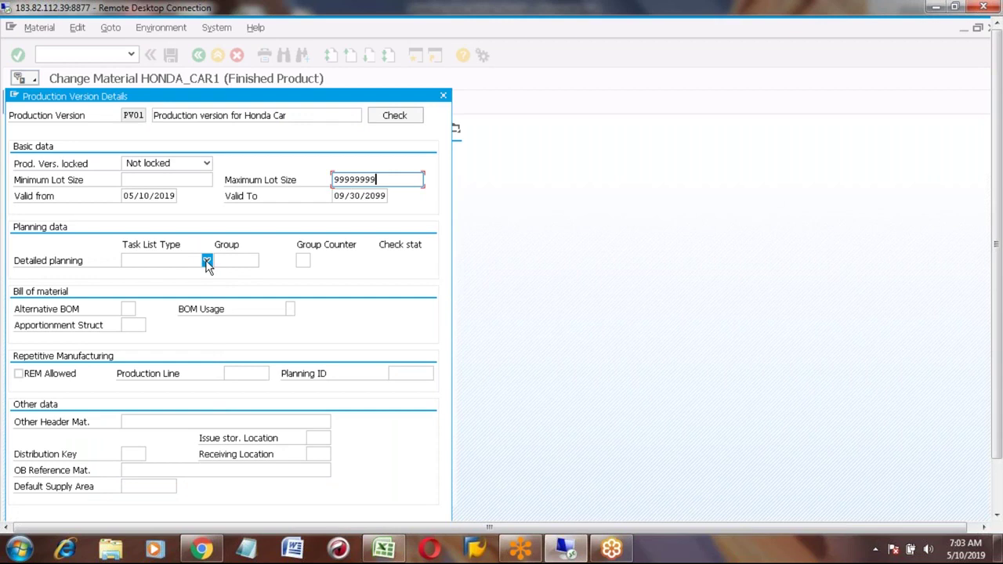
{"action": "left_click", "coordinate": [114, 344]}
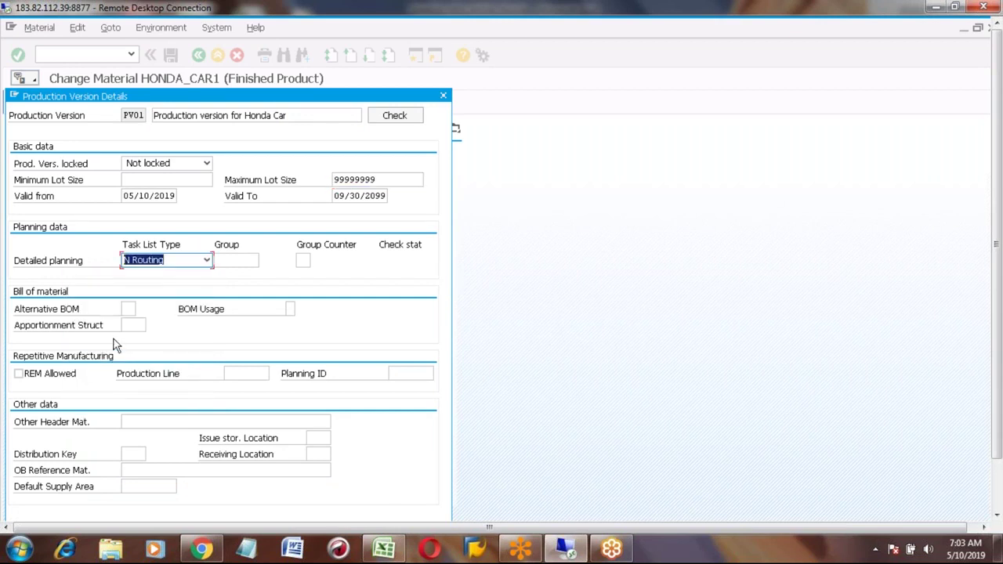
{"action": "left_click", "coordinate": [229, 260]}
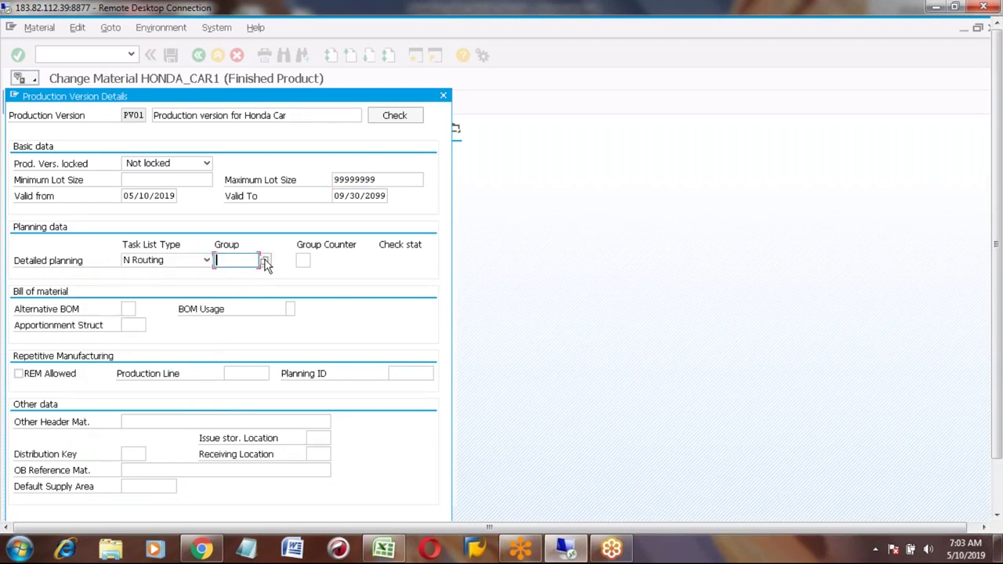
{"action": "left_click", "coordinate": [264, 261]}
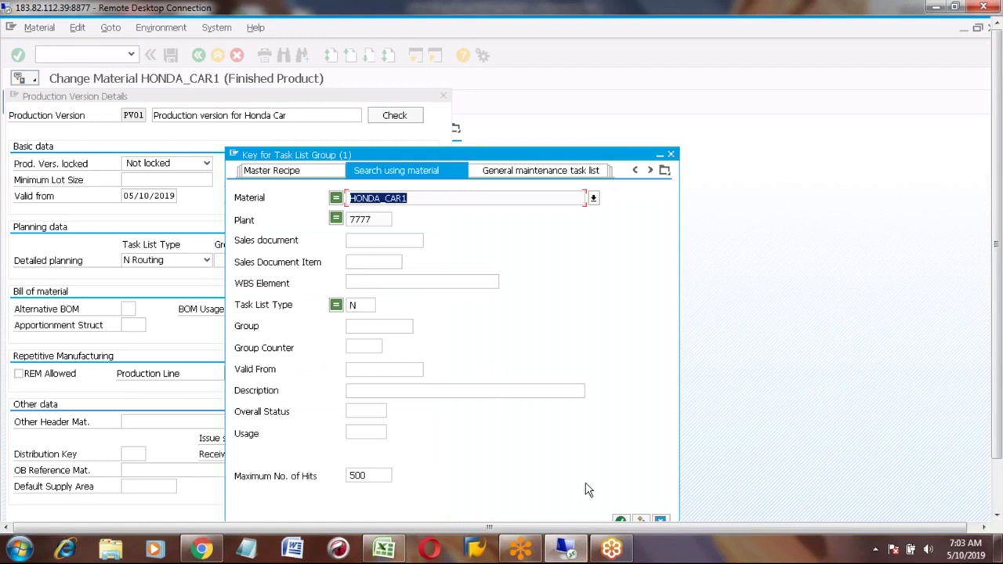
{"action": "left_click", "coordinate": [620, 521]}
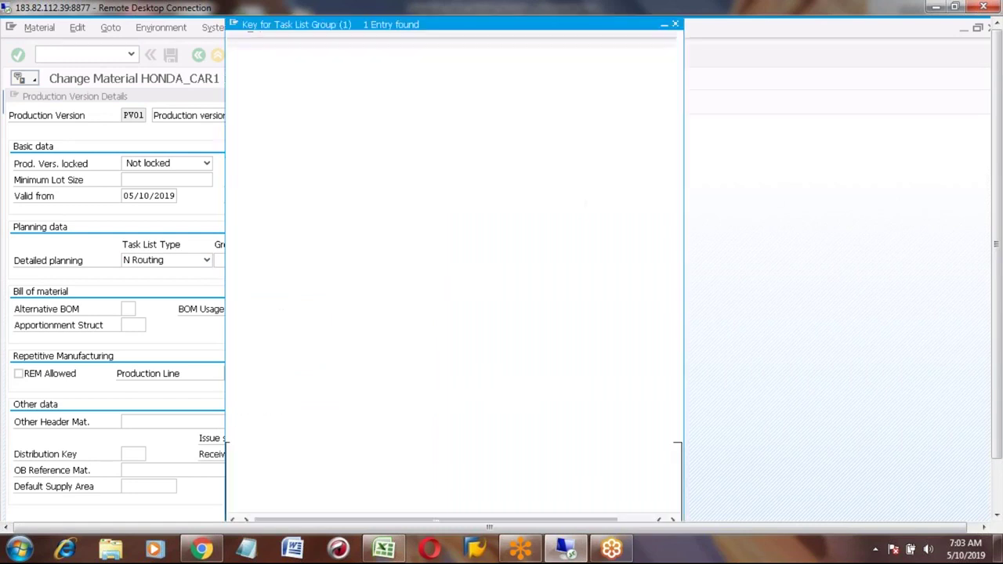
{"action": "double_click", "coordinate": [267, 106]}
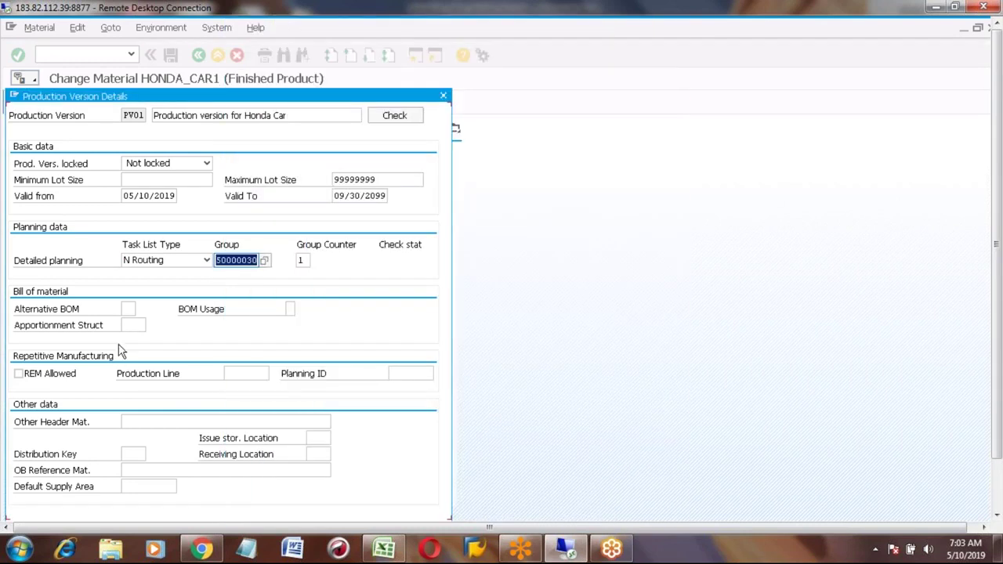
Step: Enter alternative BOM 1 and BOM usage 1, pass the consistency check, and accept the details
{"action": "left_click", "coordinate": [127, 309]}
{"action": "type", "text": "1"}
{"action": "key", "text": "Tab"}
{"action": "type", "text": "1"}
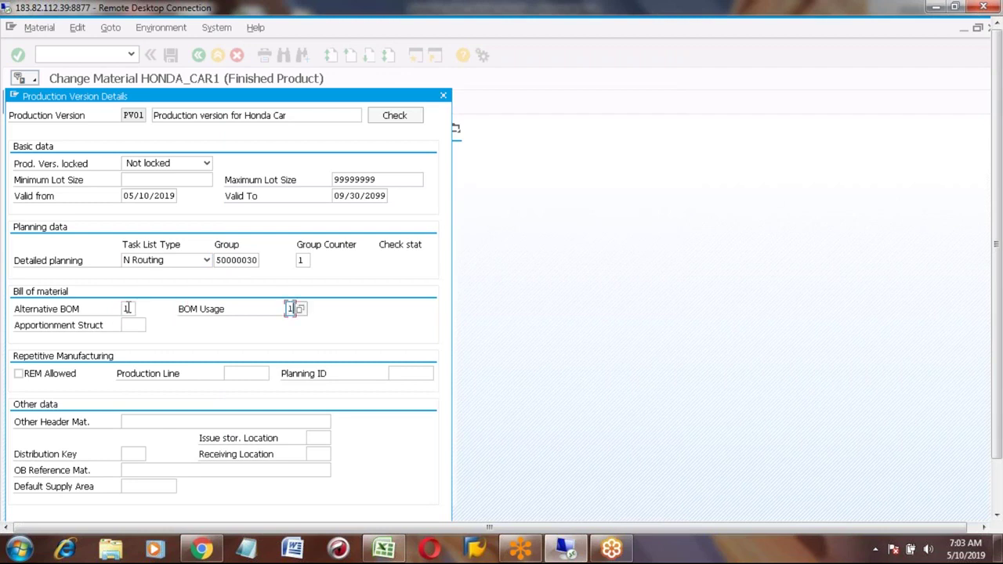
{"action": "left_click", "coordinate": [392, 116]}
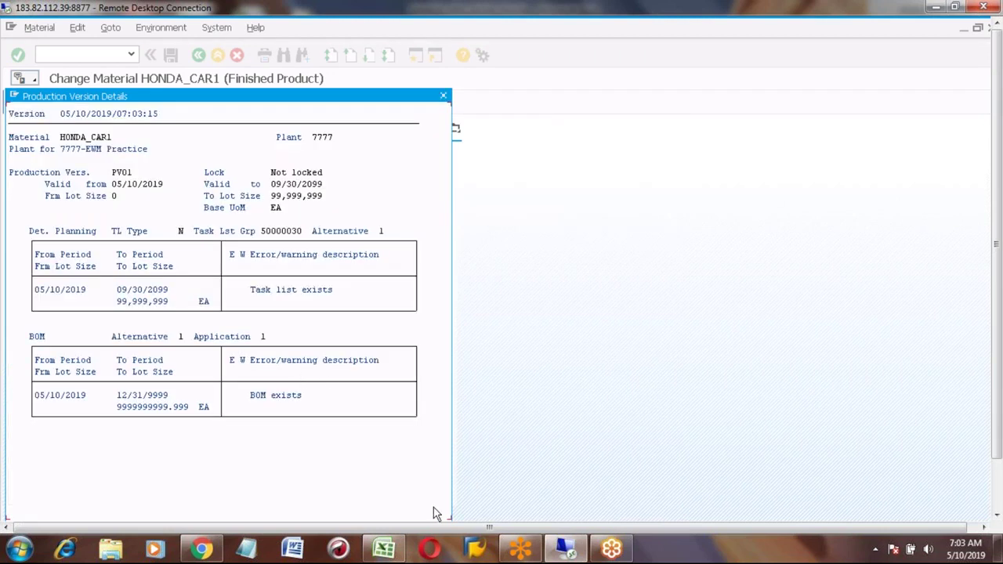
{"action": "left_click", "coordinate": [998, 496]}
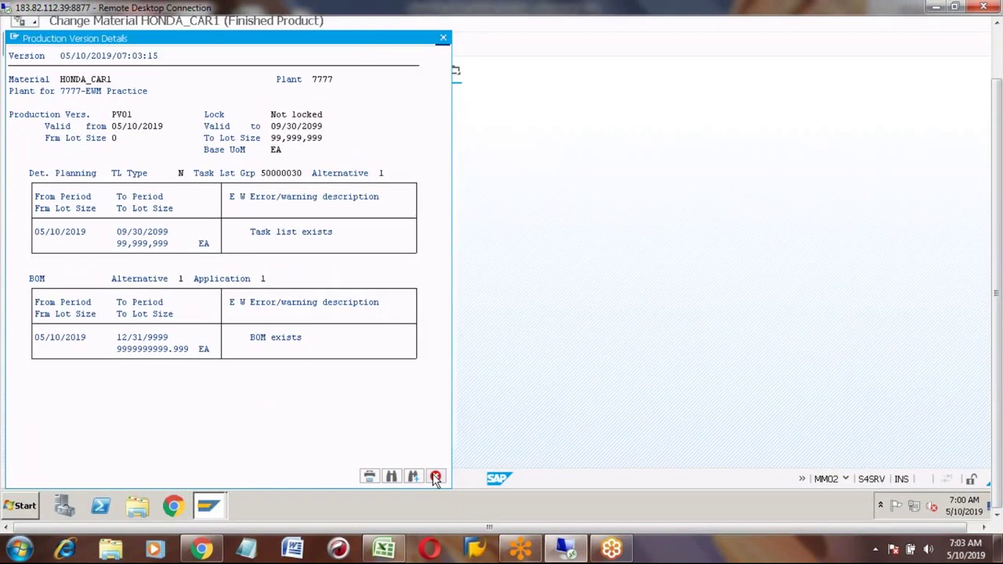
{"action": "left_click", "coordinate": [436, 477]}
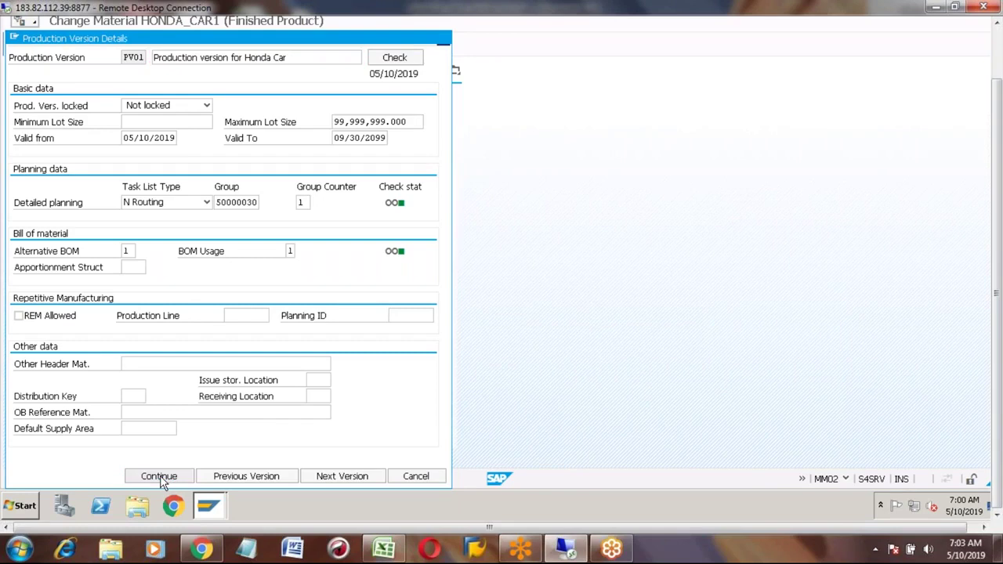
{"action": "left_click", "coordinate": [160, 477]}
{"action": "left_click", "coordinate": [42, 413]}
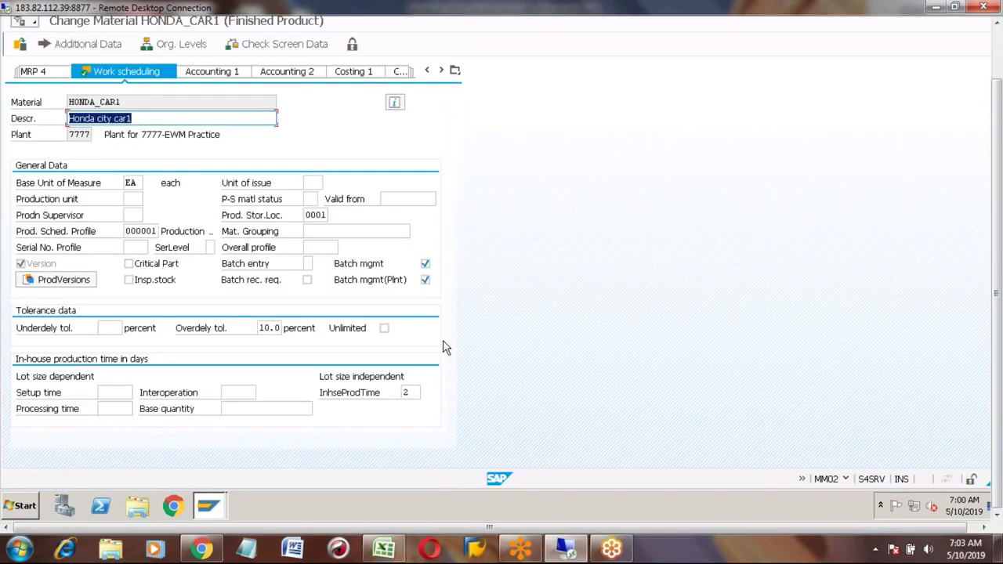
Step: Save the production version and reopen HONDA_CAR1's Work Scheduling view for plant 7777
{"action": "left_click", "coordinate": [997, 23]}
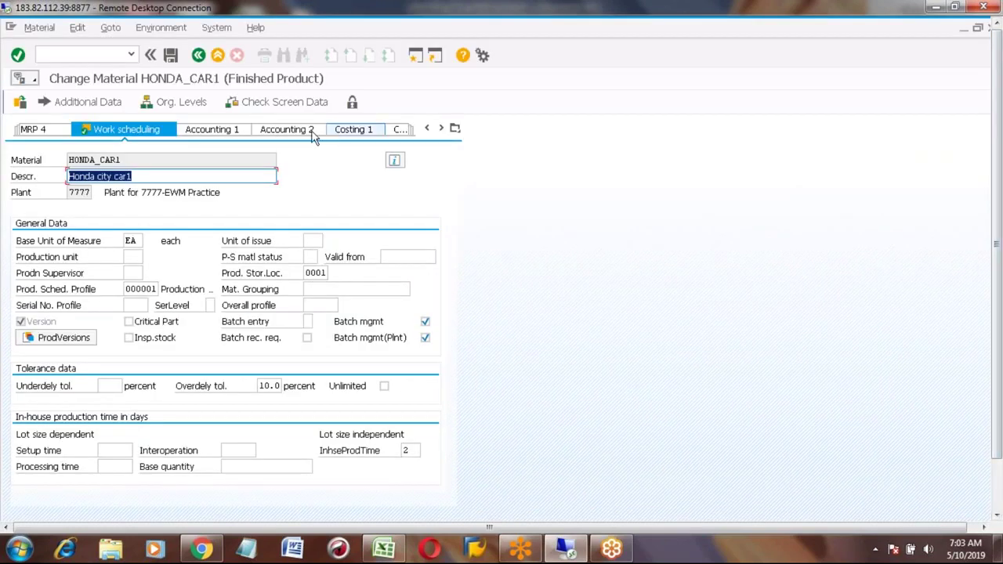
{"action": "left_click", "coordinate": [170, 55]}
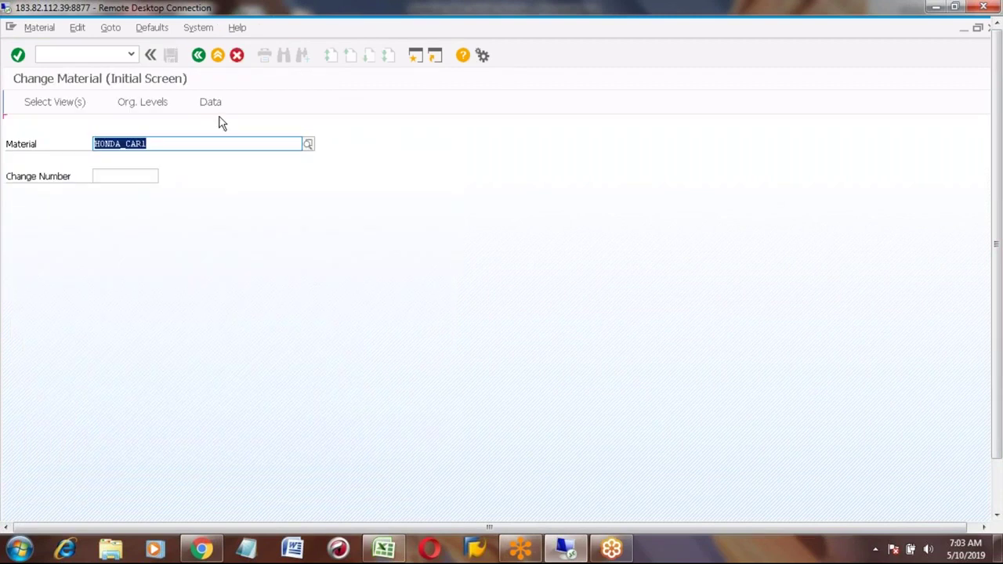
{"action": "key", "text": "Return"}
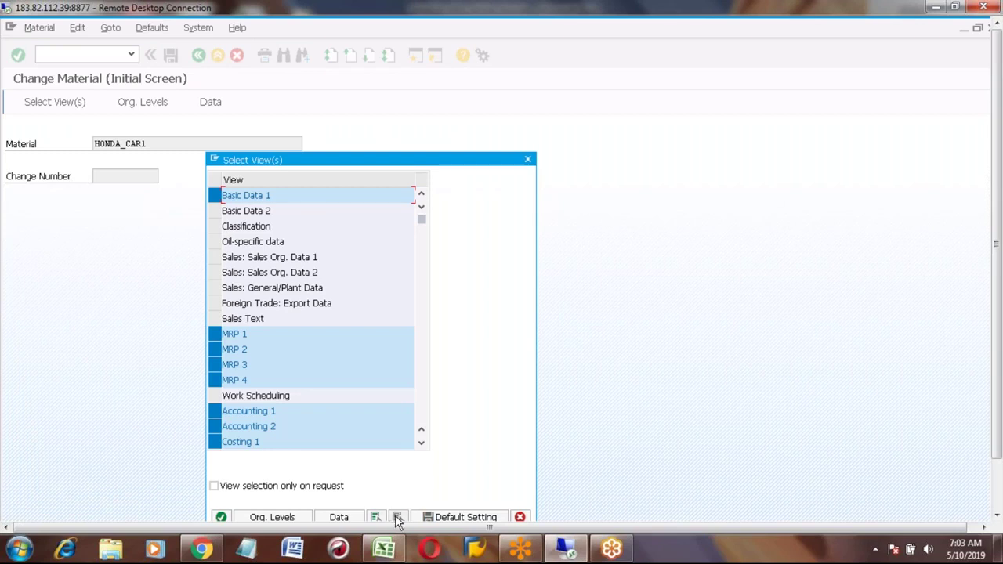
{"action": "left_click", "coordinate": [398, 517]}
{"action": "left_click", "coordinate": [214, 396]}
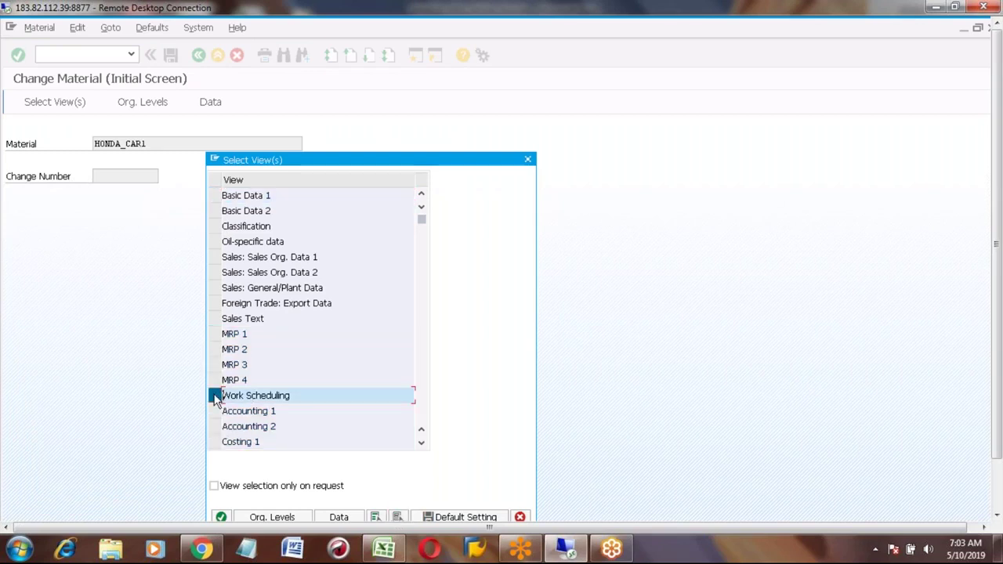
{"action": "key", "text": "Return"}
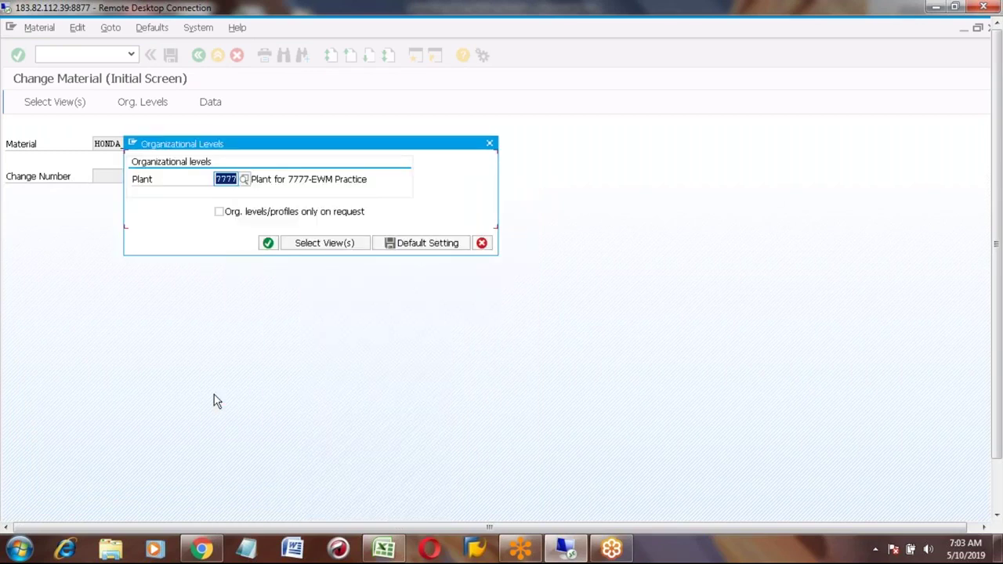
{"action": "key", "text": "Return"}
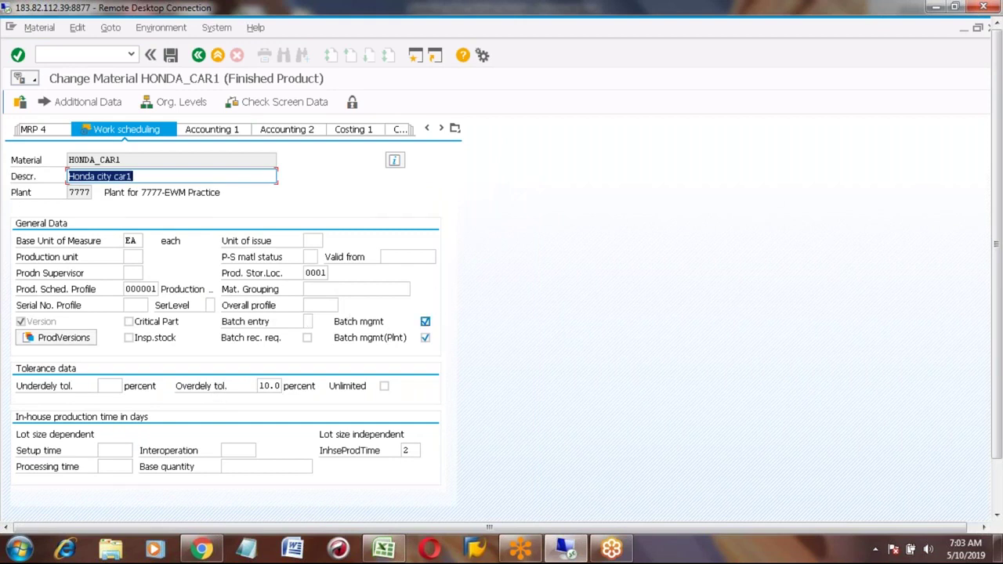
Step: Browse the Sales org. 1, Sales org. 2 and general/plant views for SL01/S1
{"action": "left_click", "coordinate": [455, 129]}
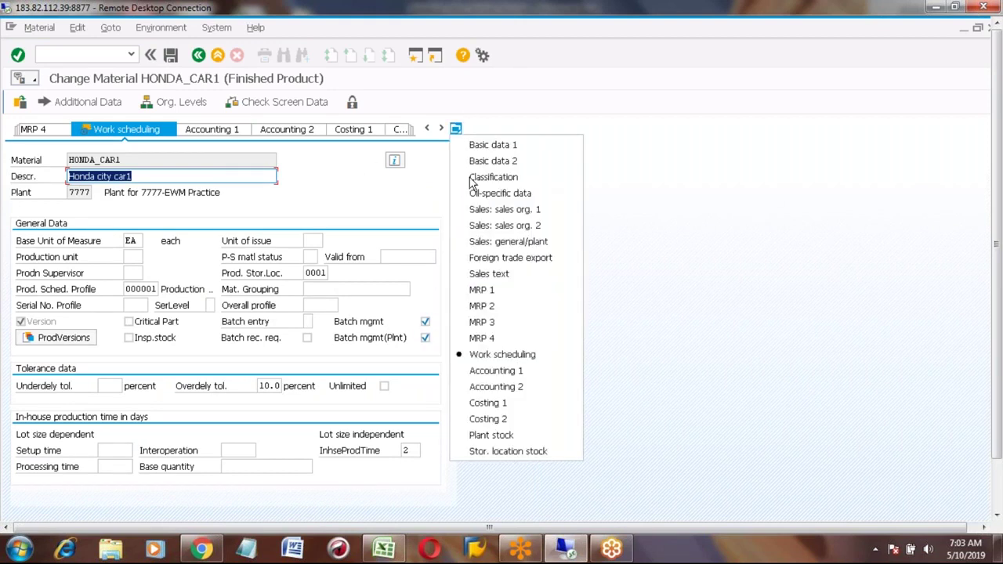
{"action": "left_click", "coordinate": [485, 210]}
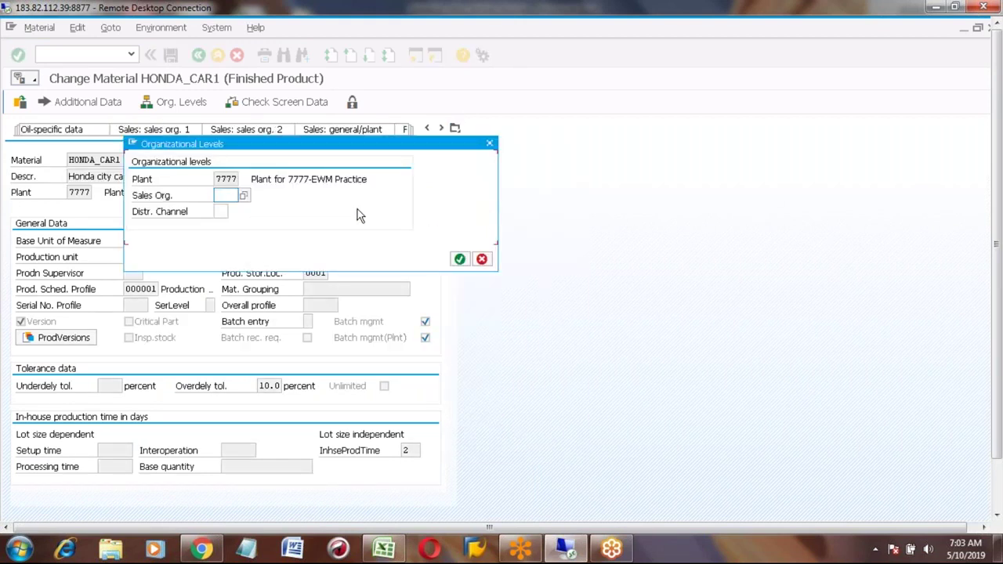
{"action": "key", "text": "Down"}
{"action": "key", "text": "Down"}
{"action": "key", "text": "Return"}
{"action": "key", "text": "Tab"}
{"action": "key", "text": "Down"}
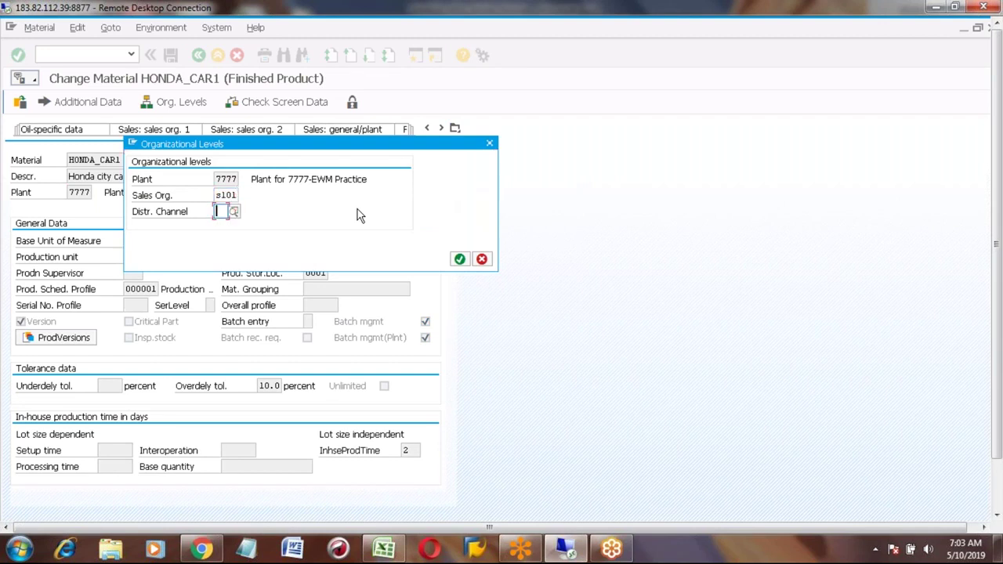
{"action": "key", "text": "Return"}
{"action": "key", "text": "Return"}
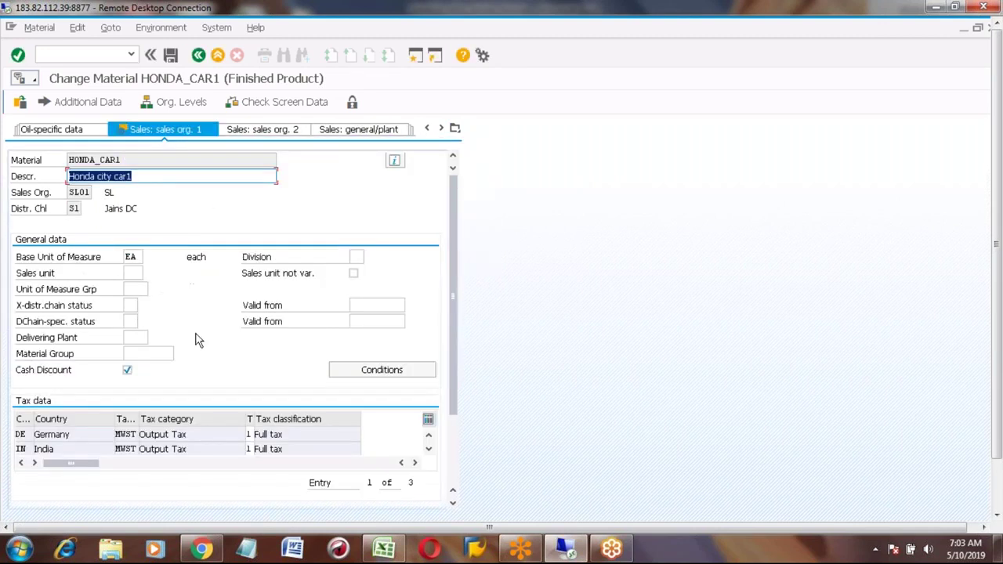
{"action": "left_click", "coordinate": [246, 133]}
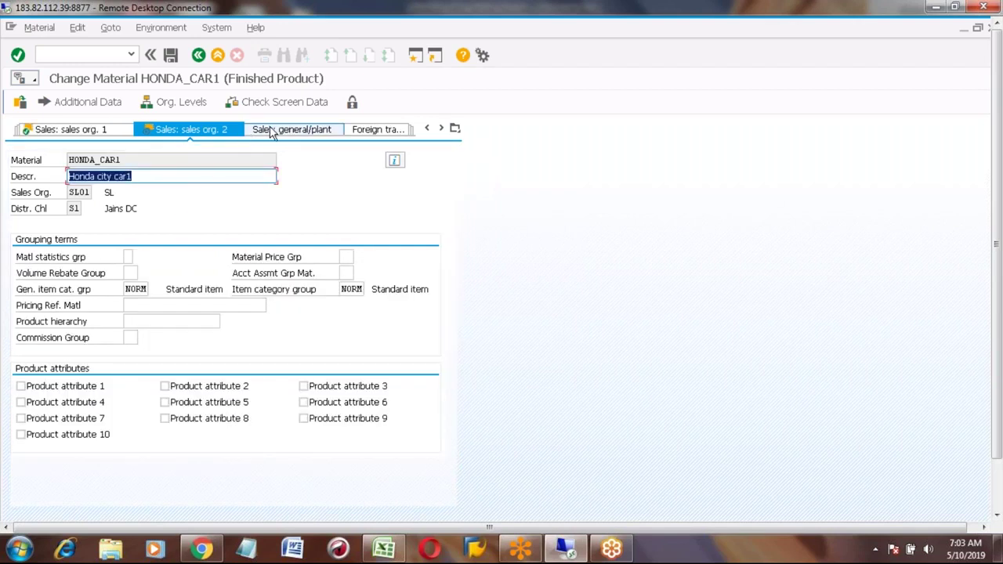
{"action": "left_click", "coordinate": [271, 133]}
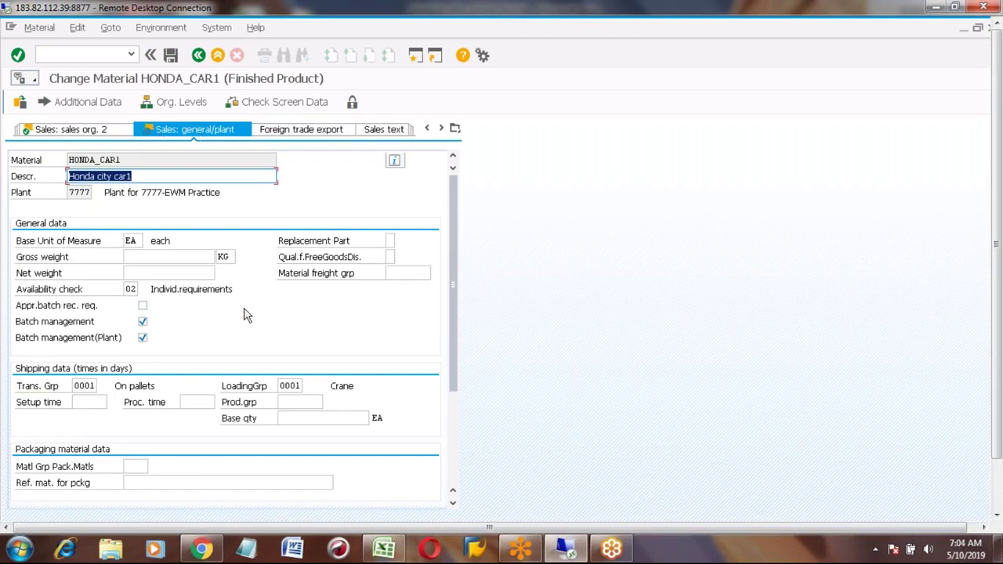
Step: Dismiss the view list and exit Change Material for HONDA_CAR1 to SAP Easy Access
{"action": "left_click", "coordinate": [455, 129]}
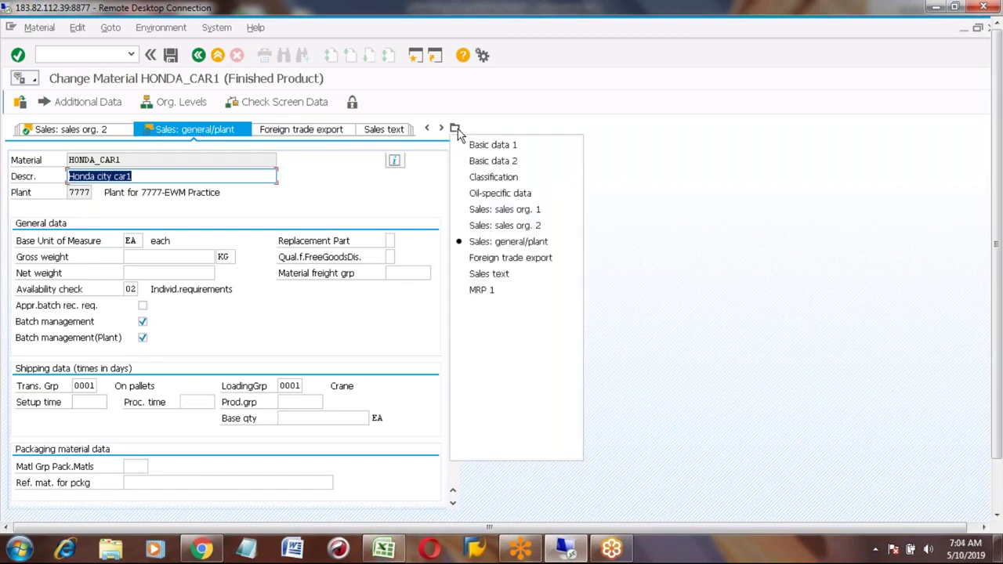
{"action": "left_click", "coordinate": [683, 332]}
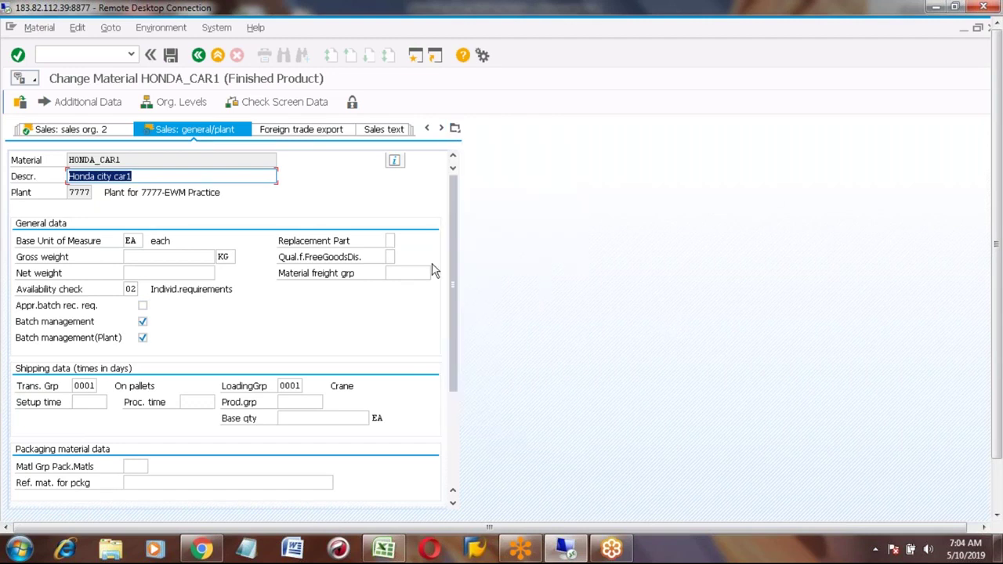
{"action": "left_click", "coordinate": [219, 56]}
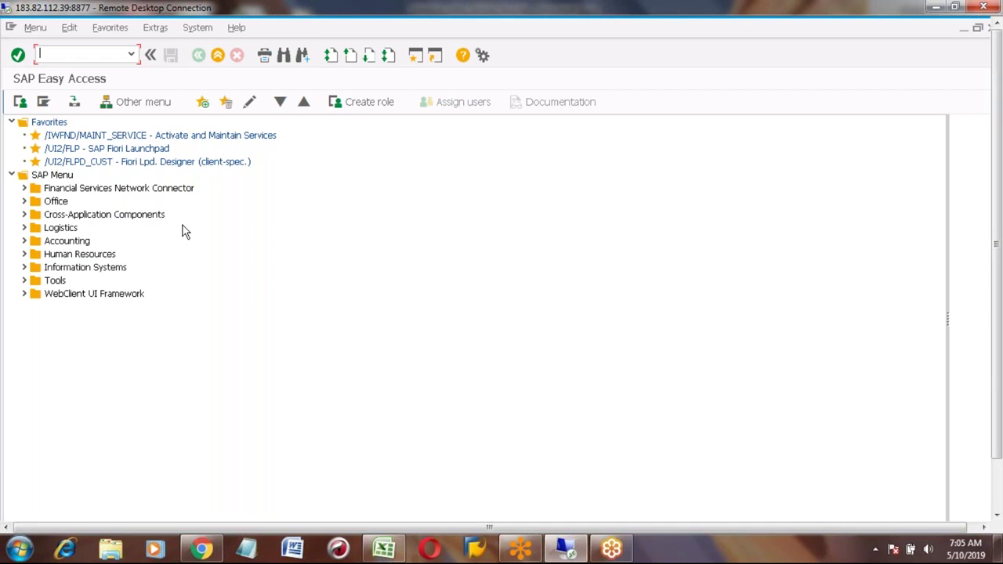
{"action": "type", "text": "mm02"}
{"action": "key", "text": "Return"}
{"action": "key", "text": "Return"}
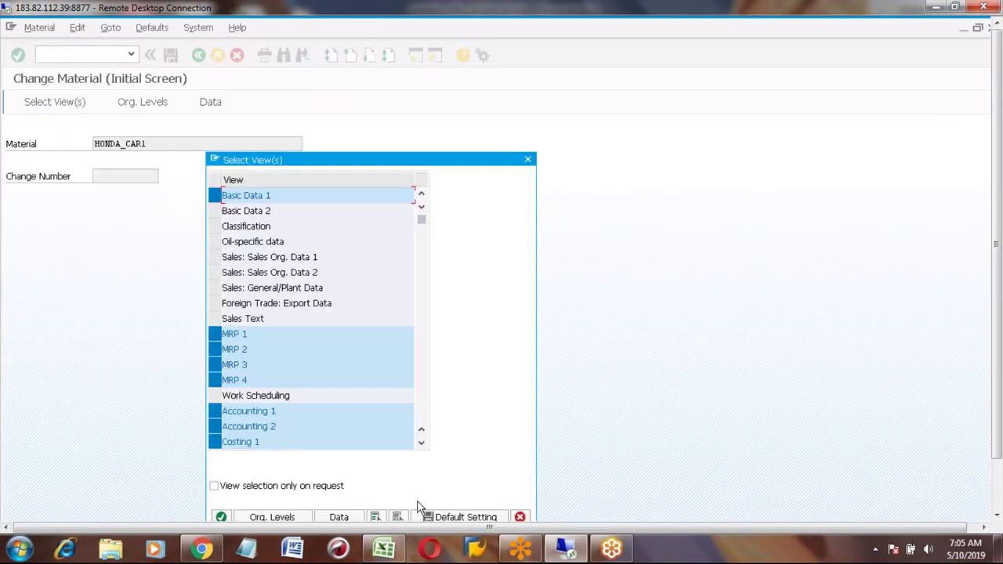
{"action": "left_click", "coordinate": [397, 516]}
{"action": "left_click", "coordinate": [214, 395]}
{"action": "key", "text": "Return"}
{"action": "key", "text": "Return"}
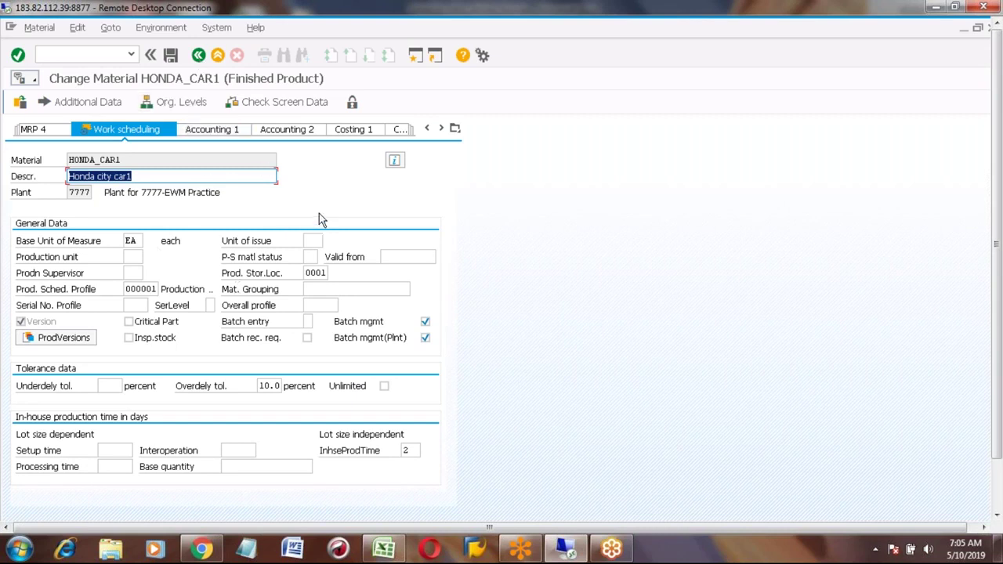
{"action": "left_click", "coordinate": [218, 56]}
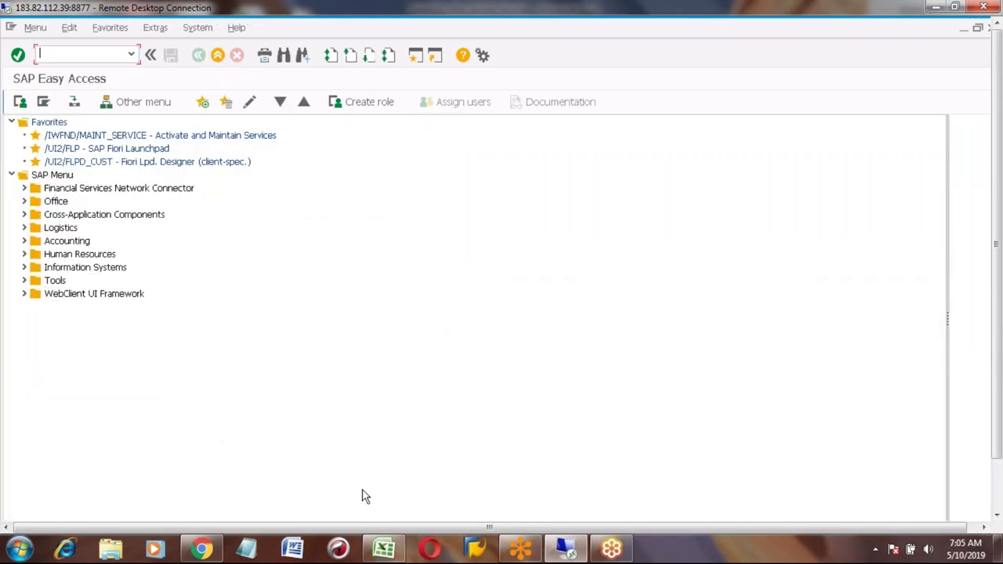
Step: Add a 'Testing' heading in the notes with step 1 'Create PIR'
{"action": "left_click", "coordinate": [385, 550]}
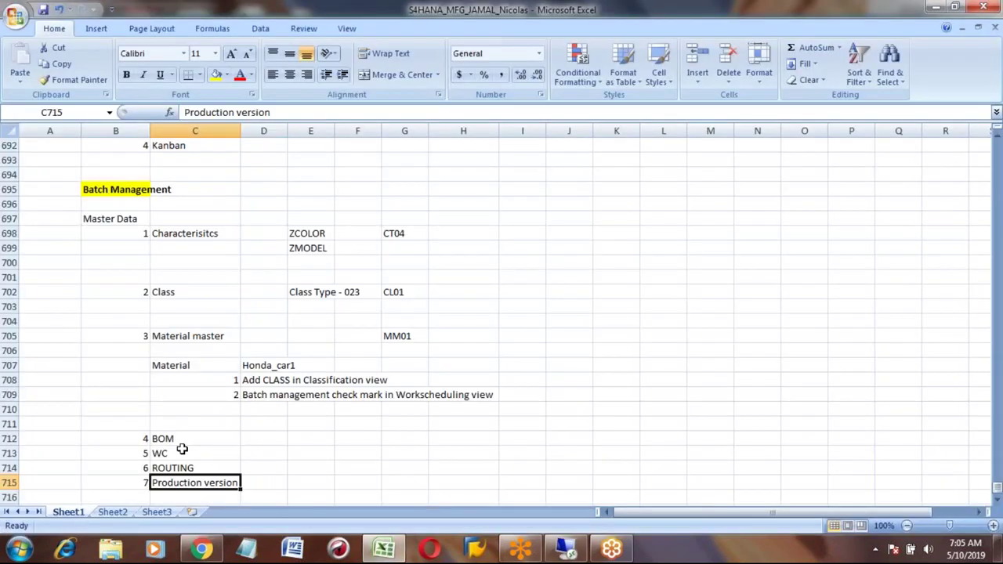
{"action": "key", "text": "Down"}
{"action": "key", "text": "Down"}
{"action": "key", "text": "Down"}
{"action": "key", "text": "Left"}
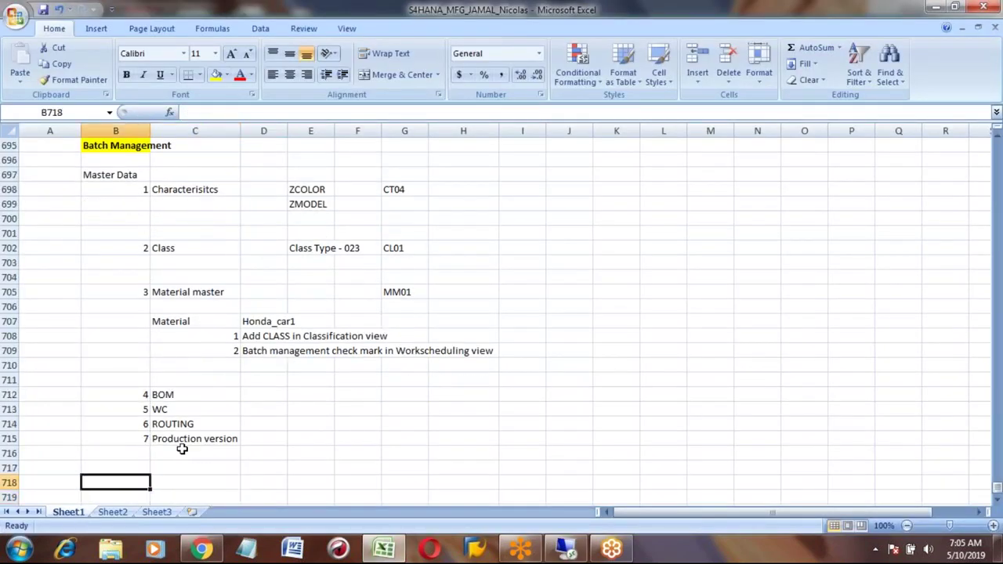
{"action": "type", "text": "Testing"}
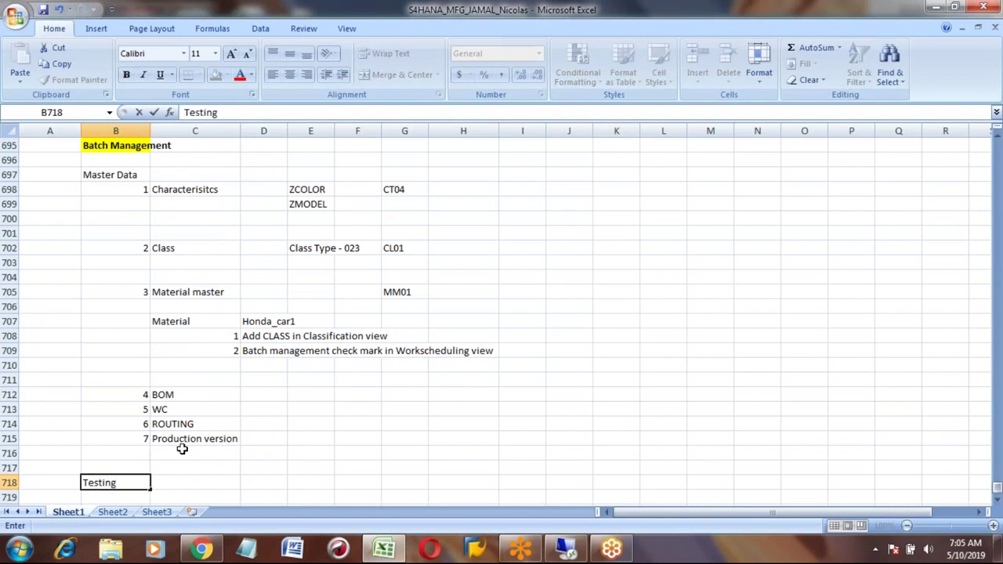
{"action": "key", "text": "Return"}
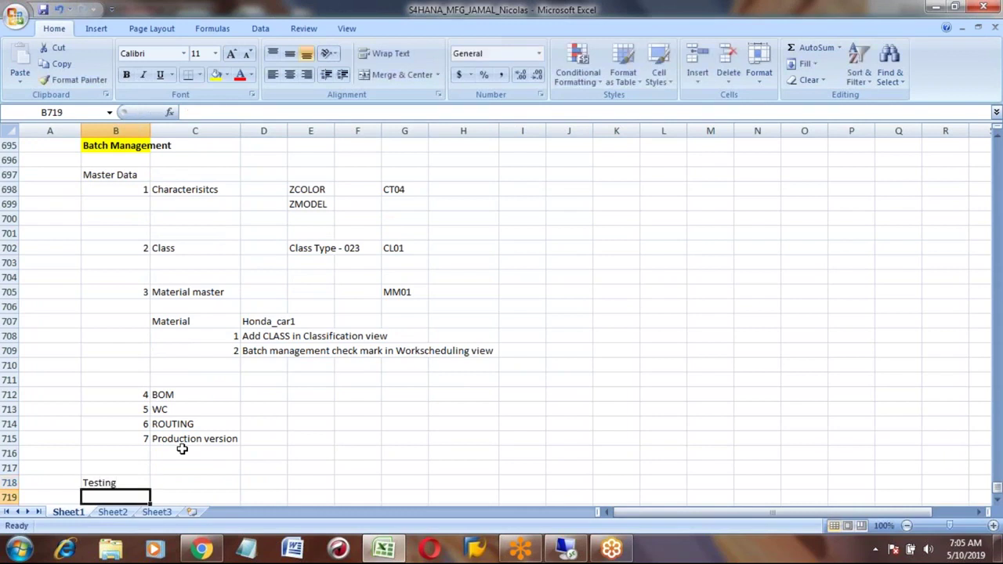
{"action": "type", "text": "1"}
{"action": "key", "text": "Tab"}
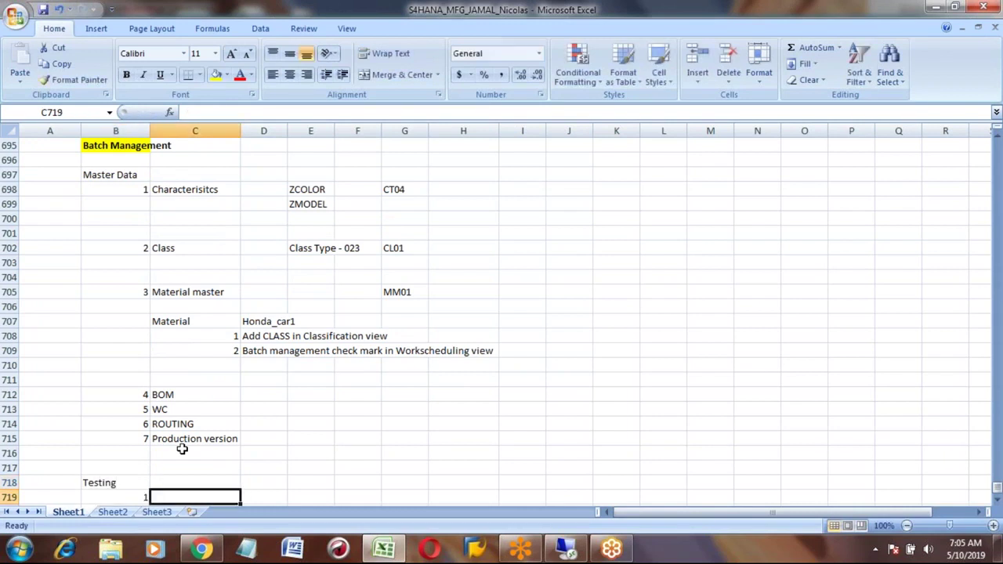
{"action": "scroll", "coordinate": [182, 449], "scroll_direction": "down", "scroll_amount": 2}
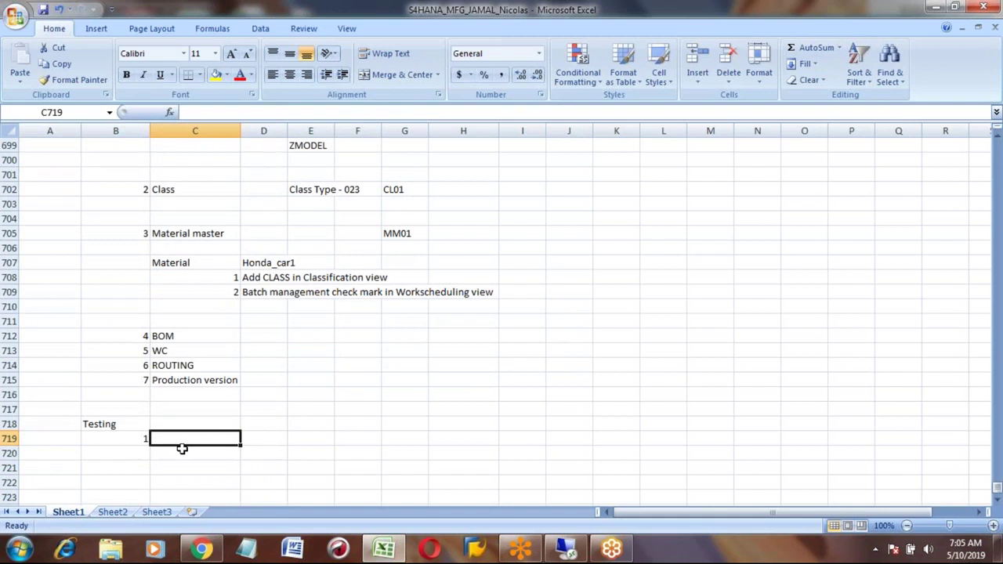
{"action": "type", "text": "C"}
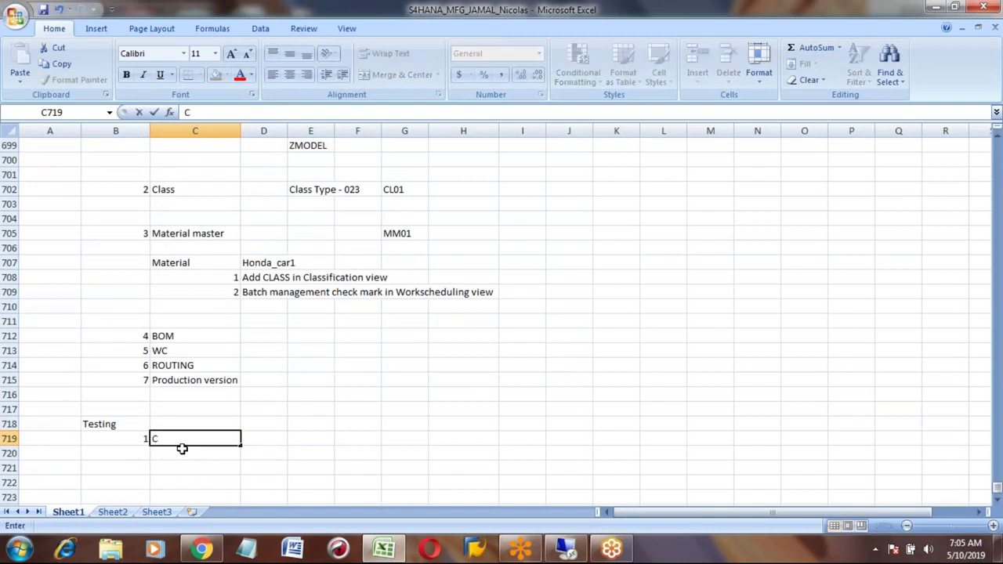
{"action": "type", "text": "reate PIR"}
{"action": "key", "text": "Return"}
Step: Add step 2 'Run MRP' and step 3 'Convert to Prod Order'
{"action": "key", "text": "Left"}
{"action": "type", "text": "2"}
{"action": "key", "text": "Right"}
{"action": "type", "text": "Run"}
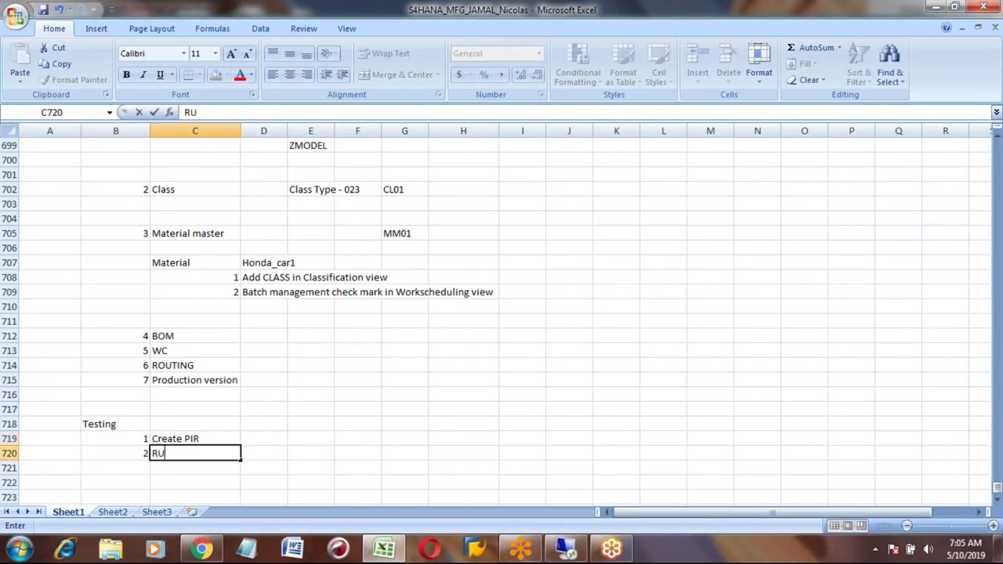
{"action": "type", "text": " MRP"}
{"action": "key", "text": "Return"}
{"action": "key", "text": "Left"}
{"action": "type", "text": "3"}
{"action": "key", "text": "Tab"}
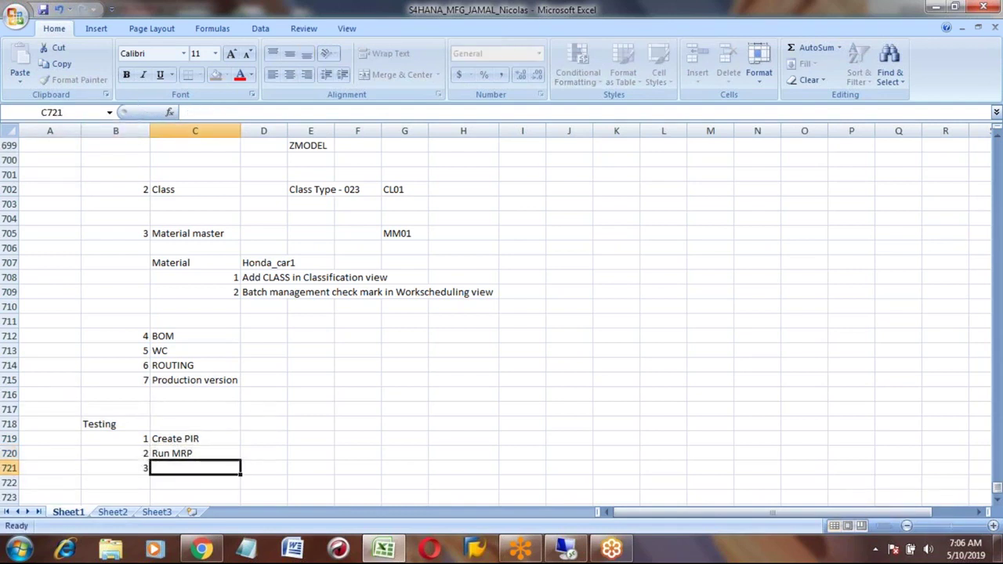
{"action": "type", "text": "C"}
{"action": "key", "text": "BackSpace"}
{"action": "key", "text": "BackSpace"}
{"action": "type", "text": "Conv"}
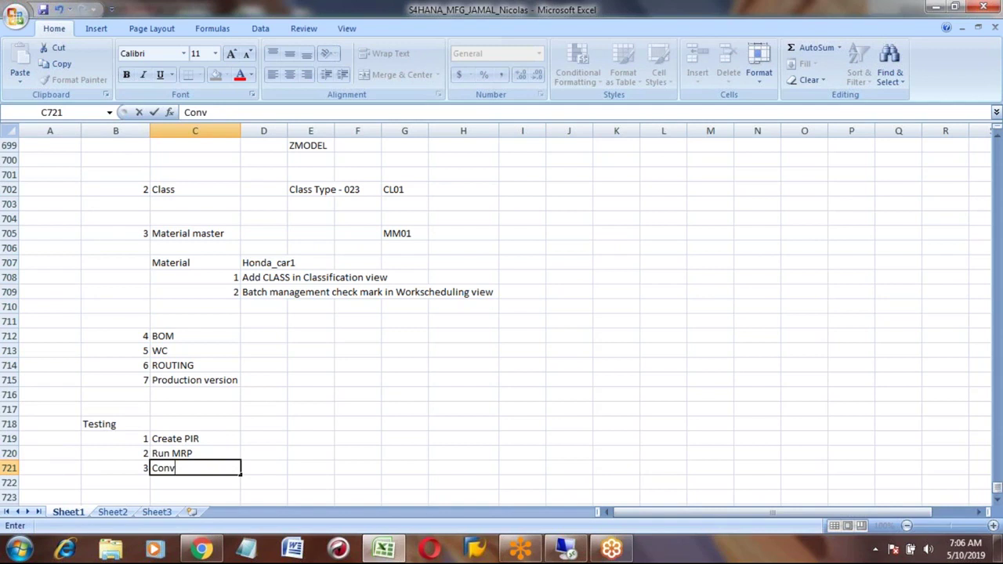
{"action": "type", "text": "ert to Prod "}
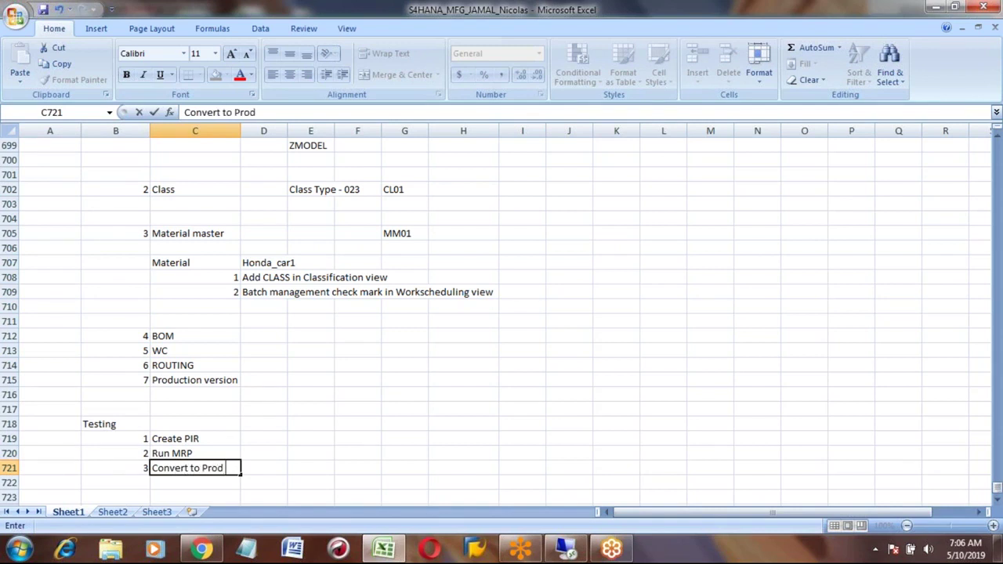
{"action": "type", "text": "Order"}
{"action": "key", "text": "Return"}
Step: Add step 4 'Confirmation' and step 5 'Goods Receipt' to the list
{"action": "key", "text": "Left"}
{"action": "type", "text": "4"}
{"action": "key", "text": "Tab"}
{"action": "type", "text": "Con"}
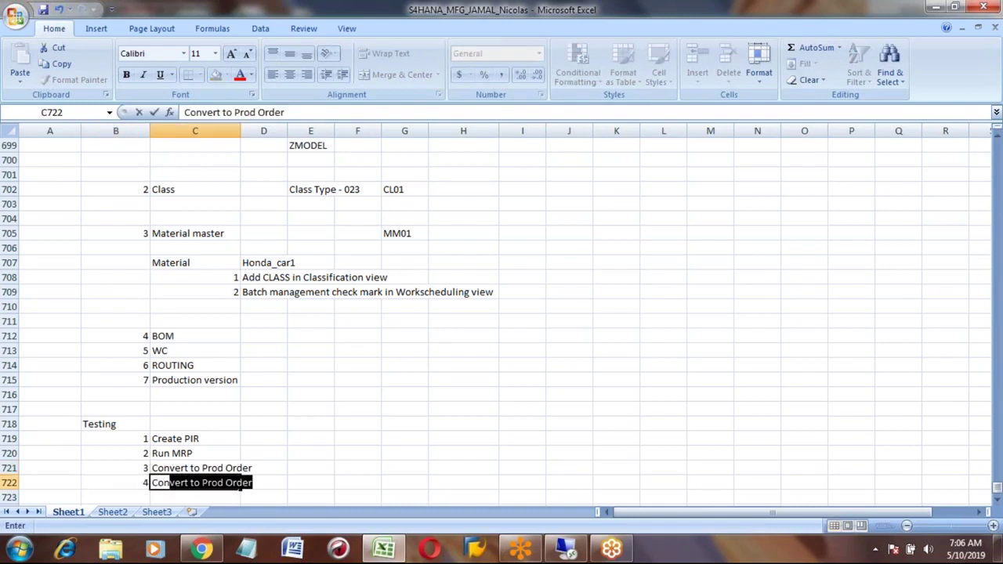
{"action": "type", "text": "firmation"}
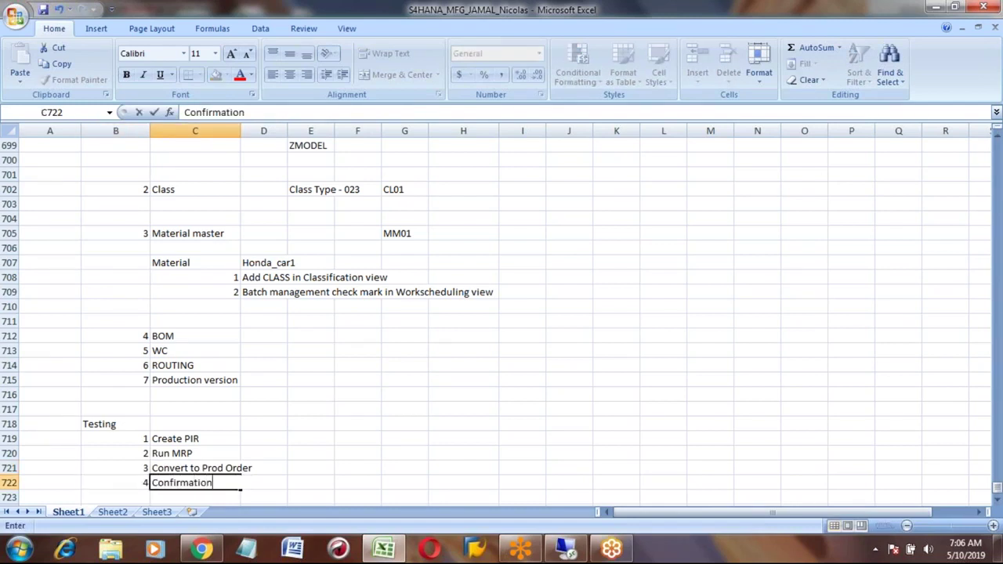
{"action": "key", "text": "Return"}
{"action": "key", "text": "Left"}
{"action": "type", "text": "5"}
{"action": "key", "text": "Tab"}
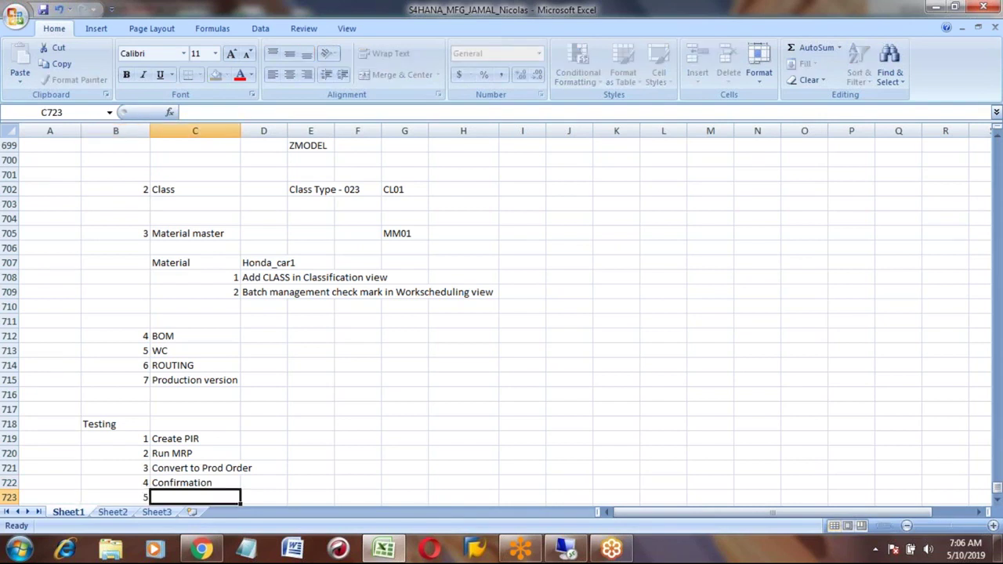
{"action": "type", "text": "Good"}
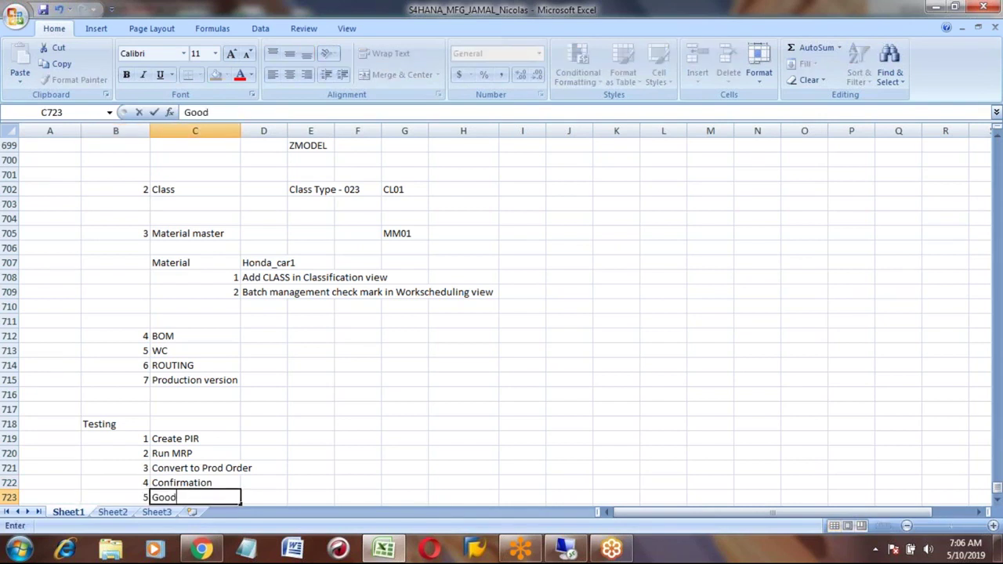
{"action": "type", "text": "s Receipt"}
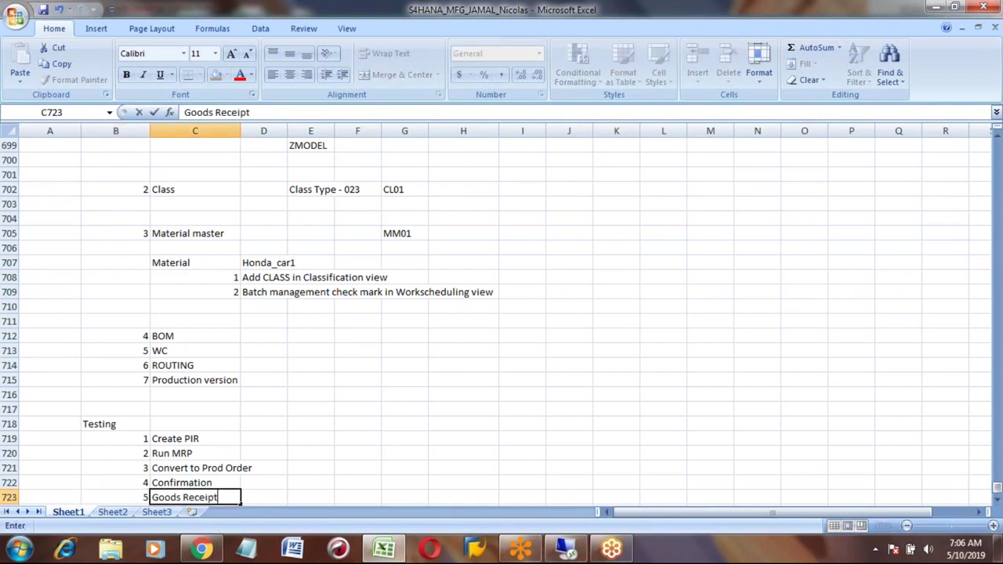
{"action": "key", "text": "Return"}
{"action": "key", "text": "Down"}
{"action": "key", "text": "Down"}
{"action": "key", "text": "Down"}
{"action": "key", "text": "Down"}
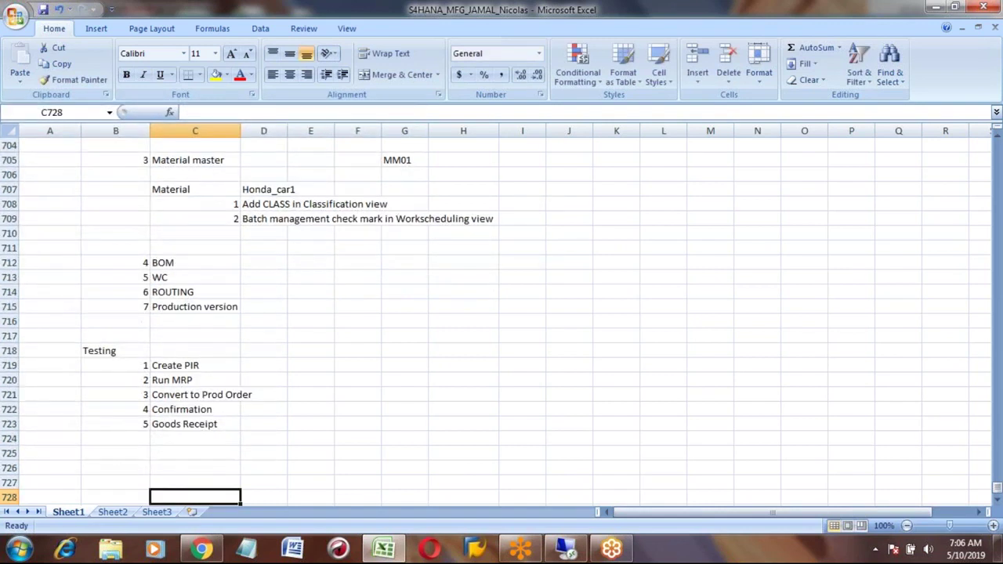
Step: Enter MD61, MD01N, MD04, CO15 and MIGO in cells E719–E723 beside each Testing step
{"action": "left_click", "coordinate": [320, 366]}
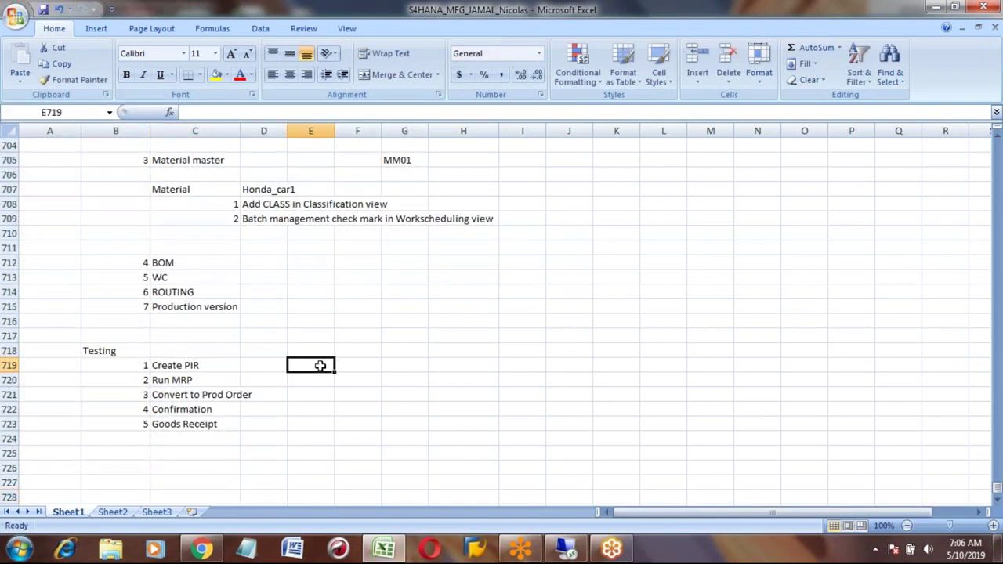
{"action": "type", "text": "MD61"}
{"action": "key", "text": "Return"}
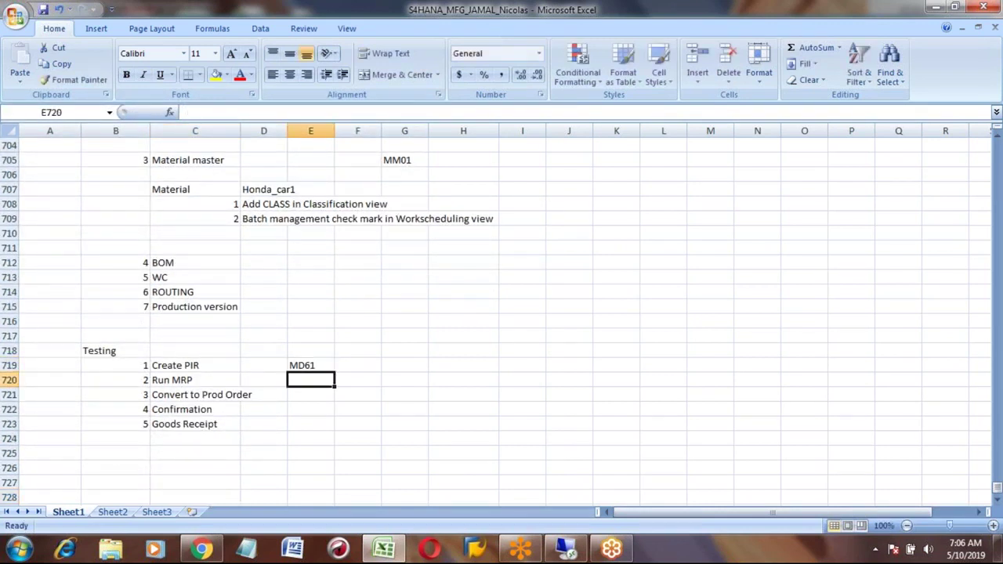
{"action": "type", "text": "MD01N"}
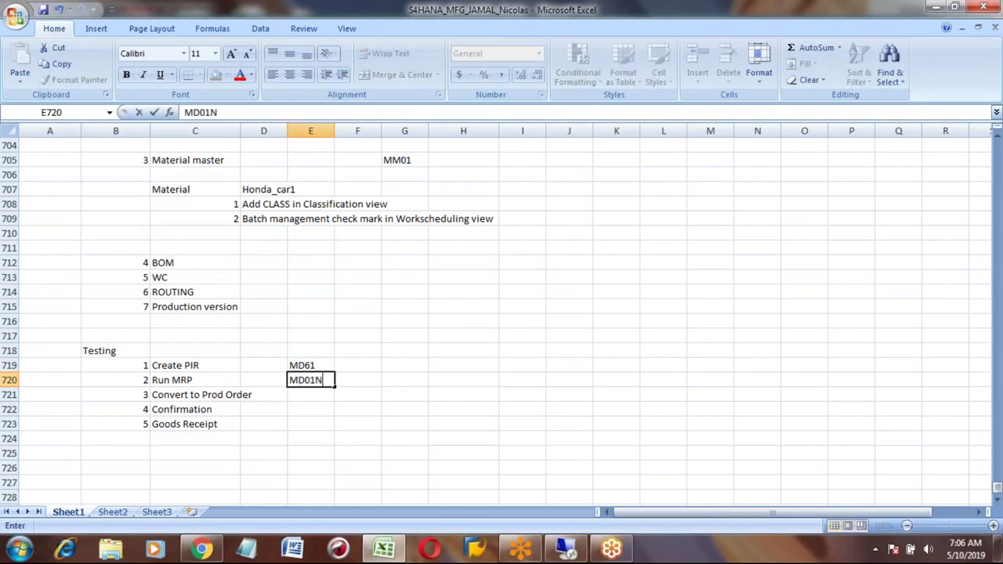
{"action": "key", "text": "Return"}
{"action": "type", "text": "MD"}
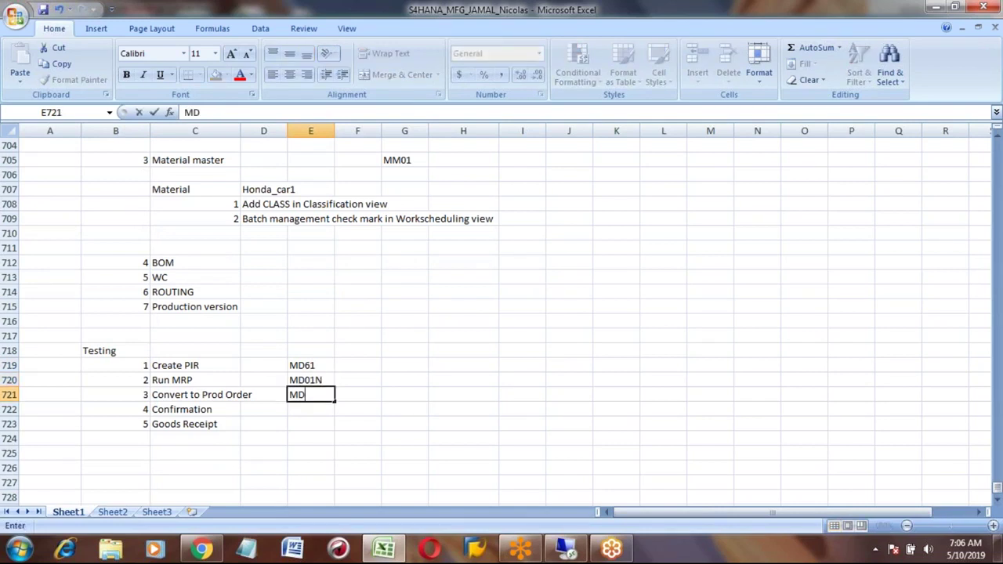
{"action": "type", "text": "04"}
{"action": "key", "text": "Return"}
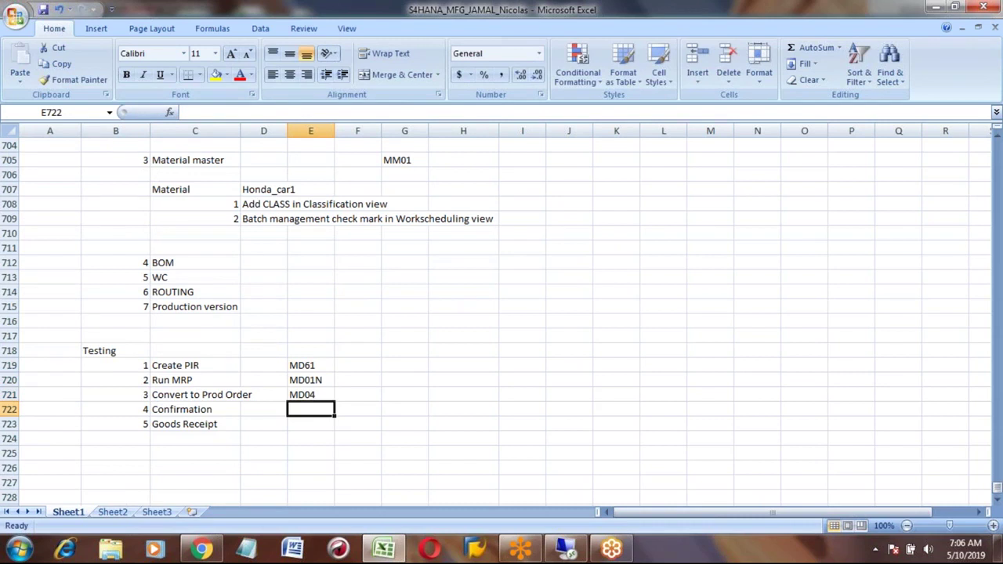
{"action": "type", "text": "CO15"}
{"action": "key", "text": "Return"}
{"action": "type", "text": "MIGO"}
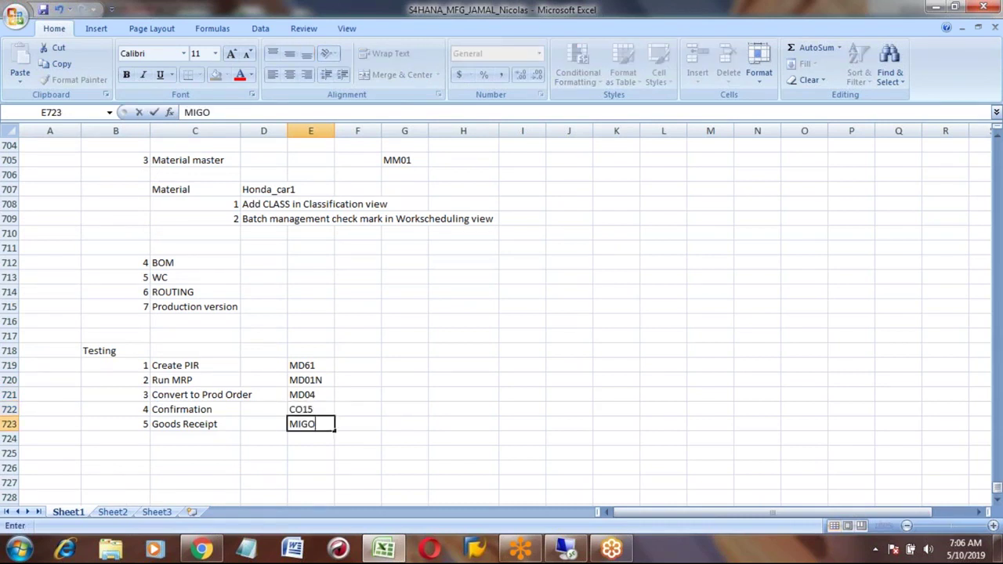
{"action": "key", "text": "Return"}
{"action": "key", "text": "Down"}
{"action": "key", "text": "Down"}
{"action": "key", "text": "Down"}
{"action": "key", "text": "Down"}
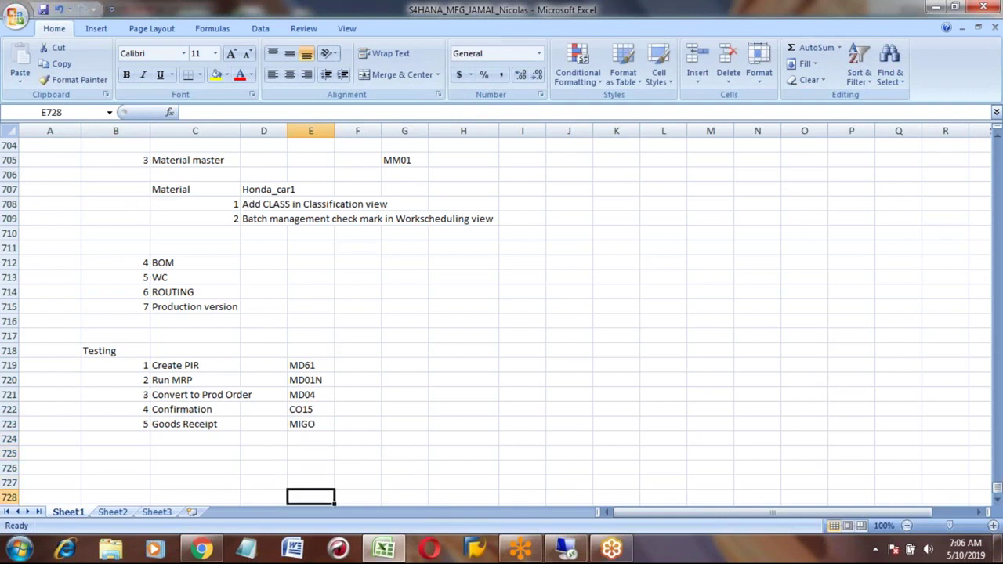
Step: In SAP, start MD61 for HONDA_CAR1 in plant 7777 with weekly planning period W
{"action": "key", "text": "alt+Tab"}
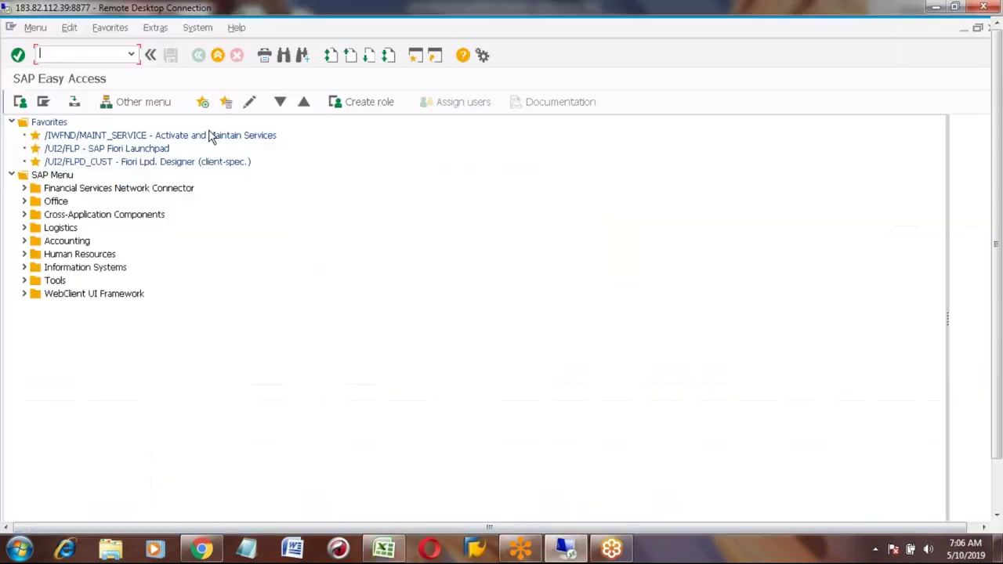
{"action": "type", "text": "md61"}
{"action": "key", "text": "Return"}
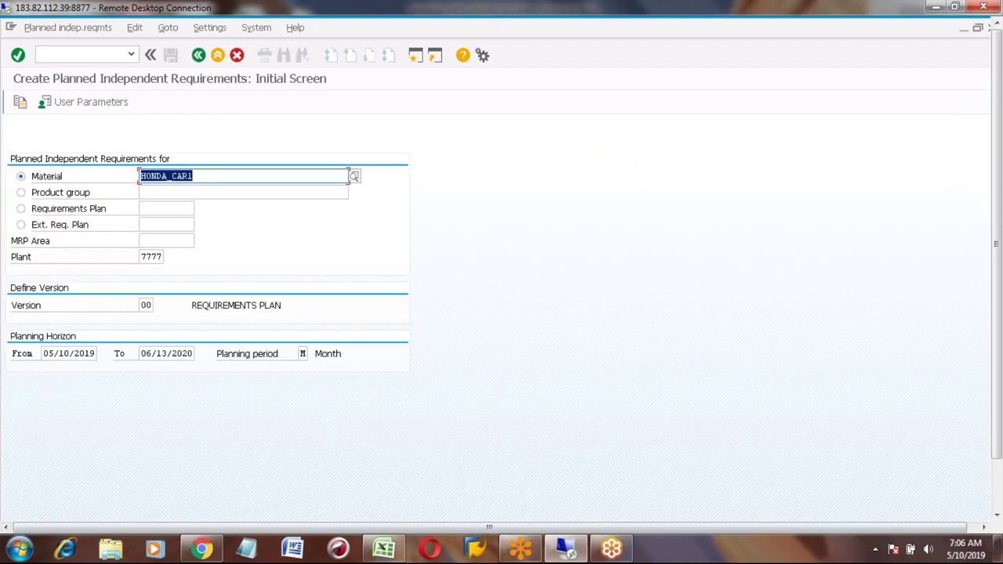
{"action": "left_click", "coordinate": [302, 353]}
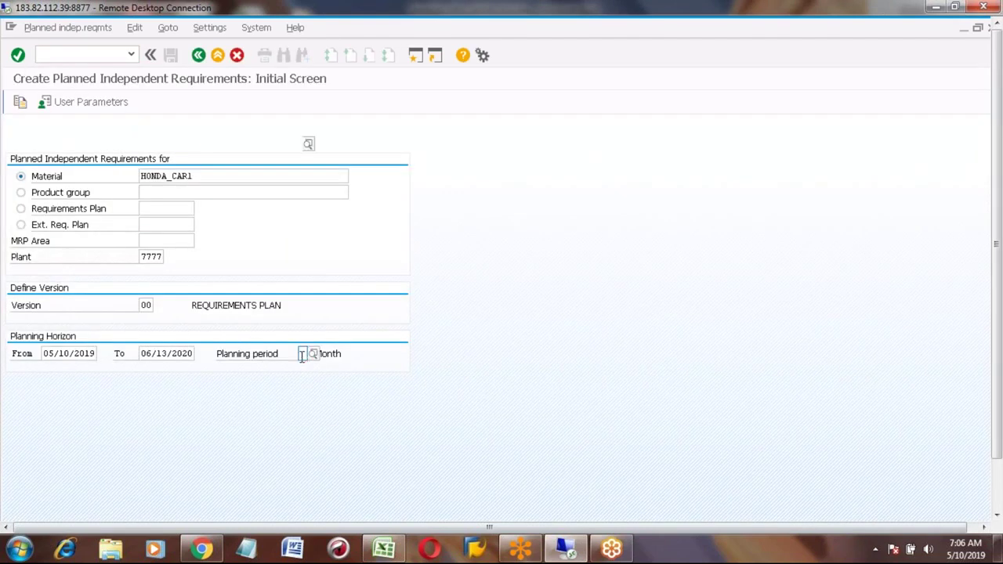
{"action": "type", "text": "W"}
{"action": "key", "text": "Return"}
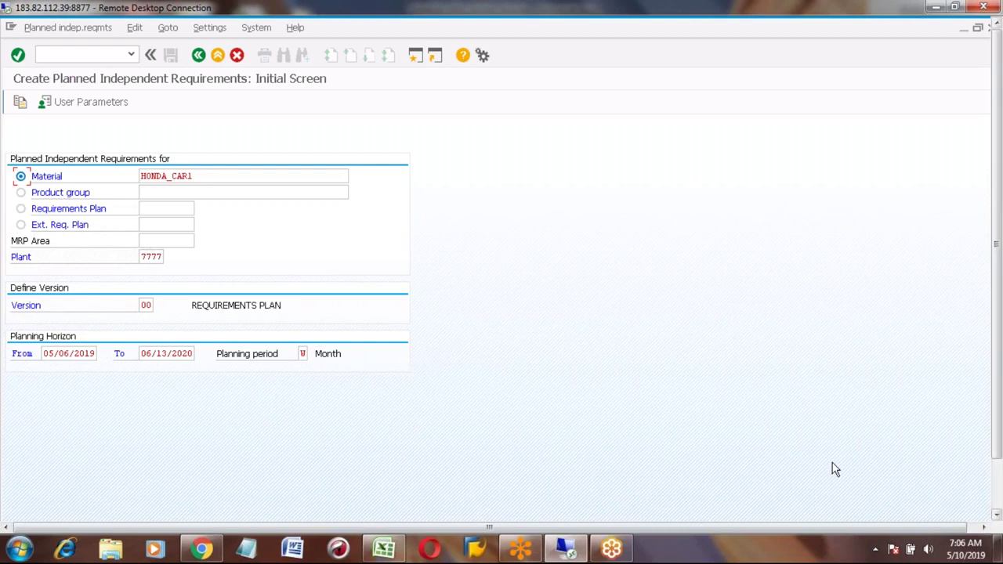
{"action": "left_click", "coordinate": [998, 501]}
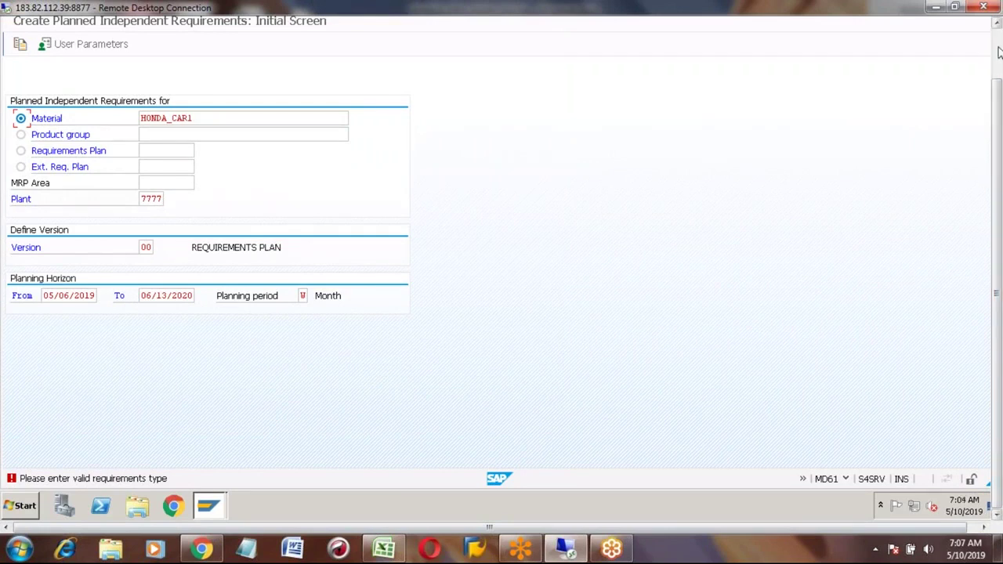
{"action": "left_click", "coordinate": [999, 51]}
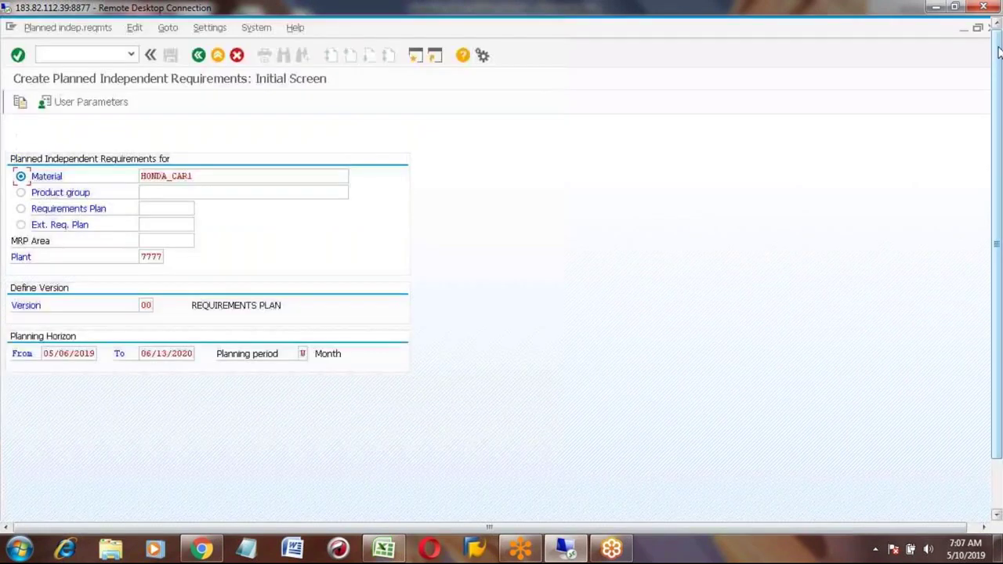
Step: Open HONDA_CAR1 in MM02 with only the MRP 3 view, for plant 7777 and storage location 0001
{"action": "left_click", "coordinate": [217, 55]}
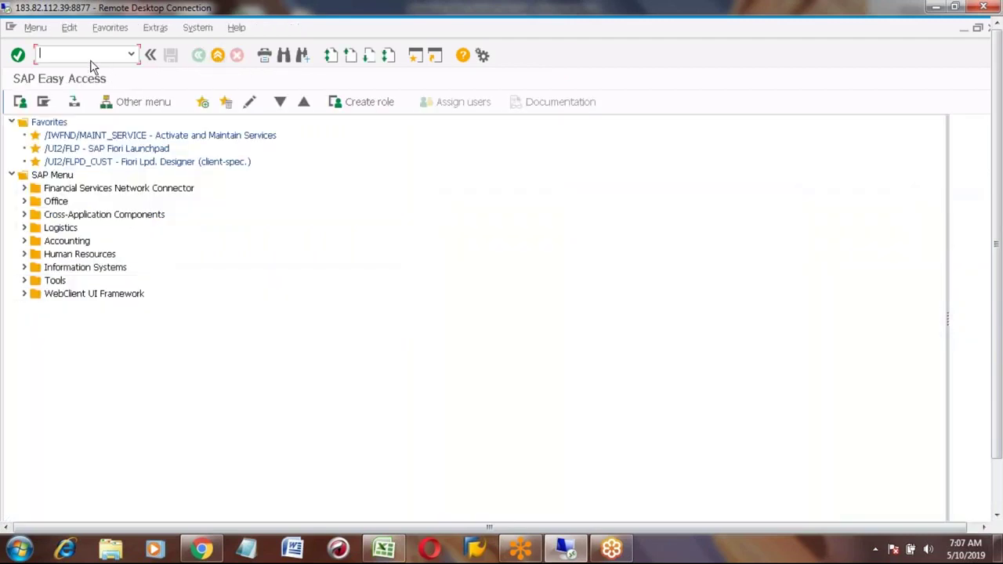
{"action": "type", "text": "mm02"}
{"action": "key", "text": "Return"}
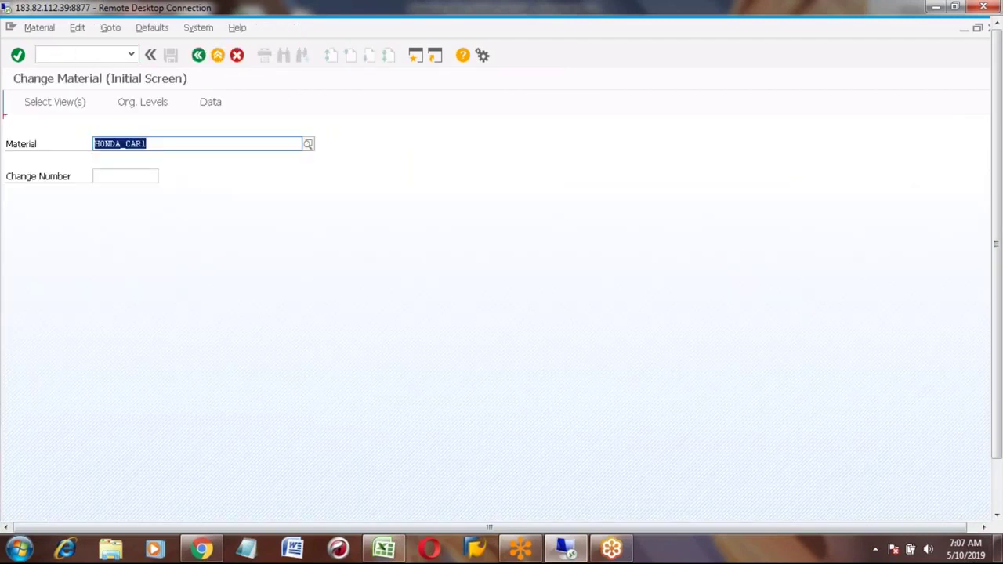
{"action": "key", "text": "Return"}
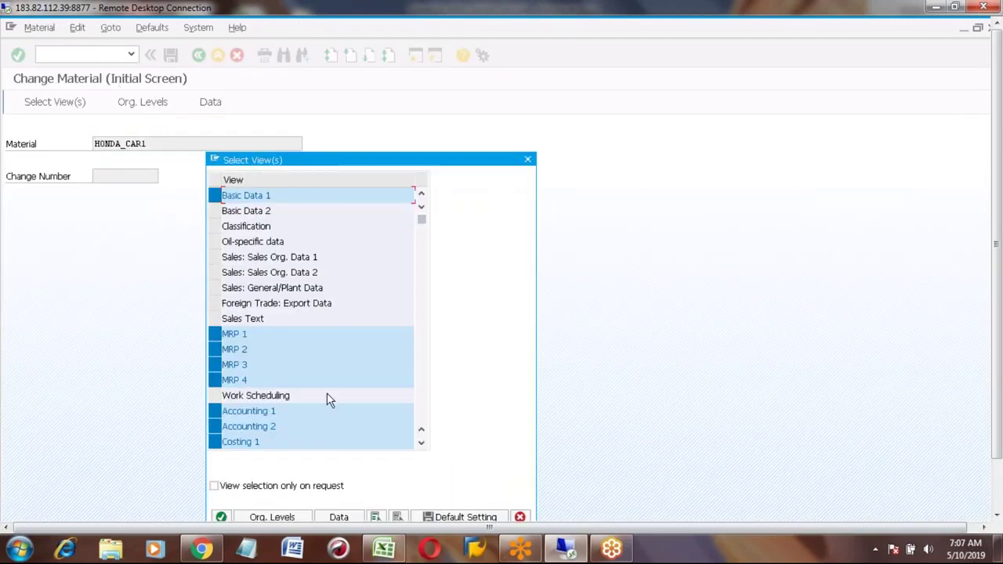
{"action": "left_click", "coordinate": [398, 517]}
{"action": "left_click", "coordinate": [214, 365]}
{"action": "key", "text": "Return"}
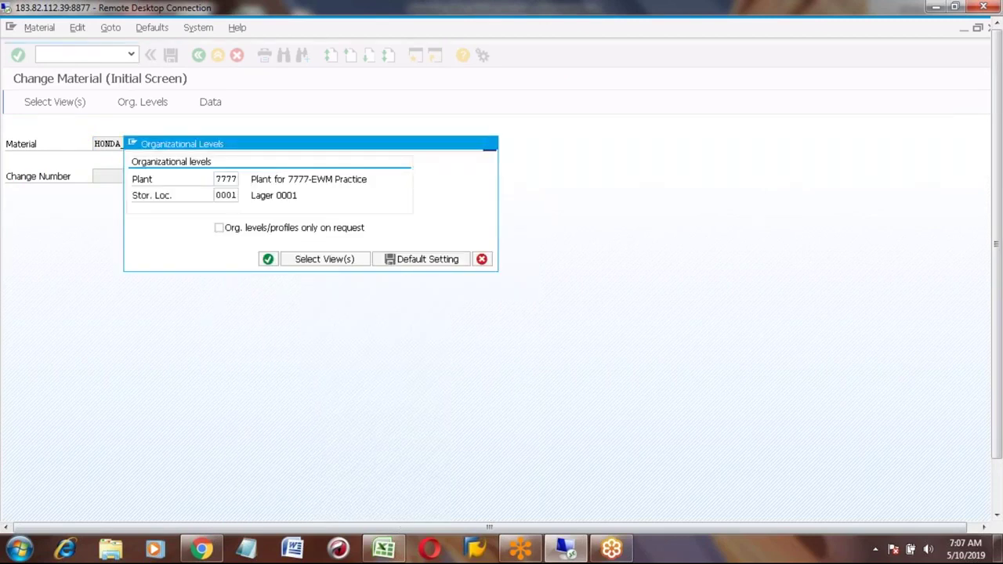
{"action": "key", "text": "Return"}
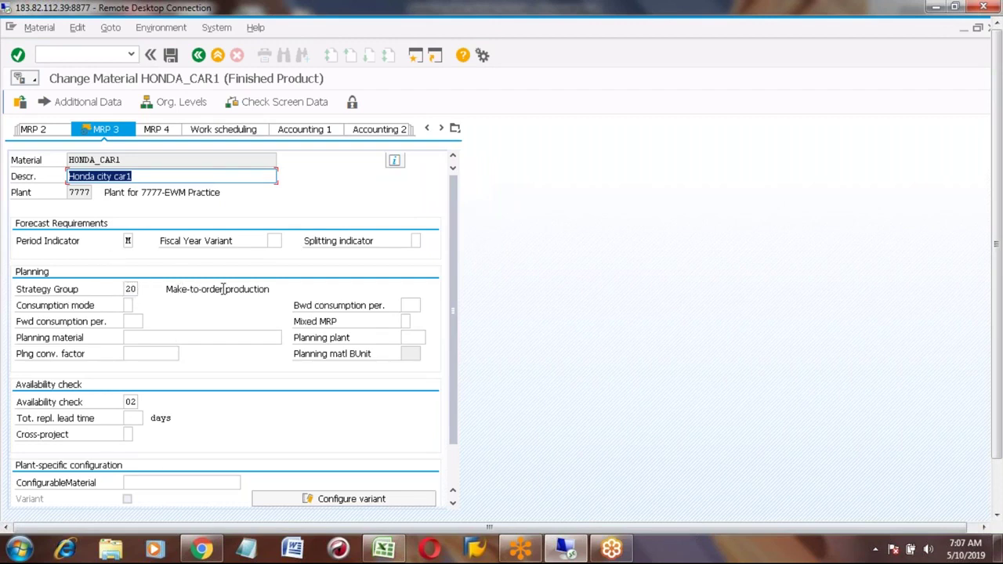
Step: Change the strategy group from 20 to 10 and save the material
{"action": "left_click", "coordinate": [127, 290]}
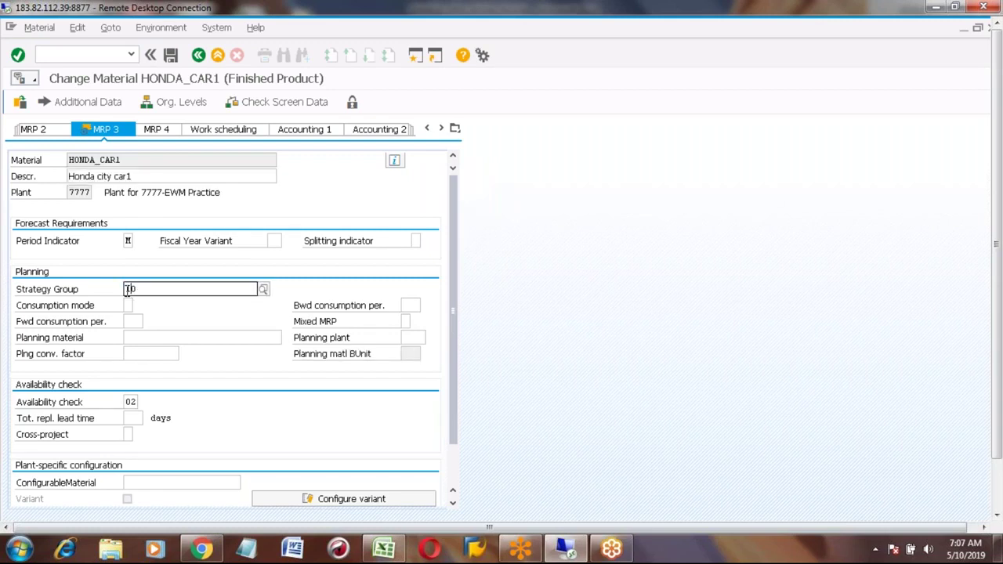
{"action": "type", "text": "1"}
{"action": "key", "text": "Return"}
{"action": "key", "text": "Return"}
{"action": "left_click", "coordinate": [192, 312]}
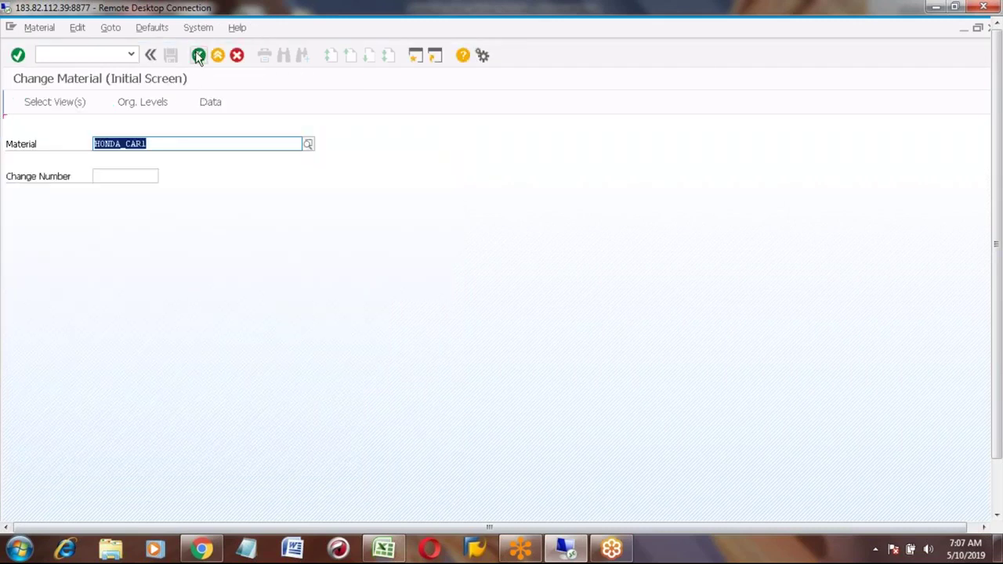
{"action": "left_click", "coordinate": [199, 54]}
Step: Open the MD61 weekly planning table for HONDA_CAR1 in plant 7777
{"action": "type", "text": "md61"}
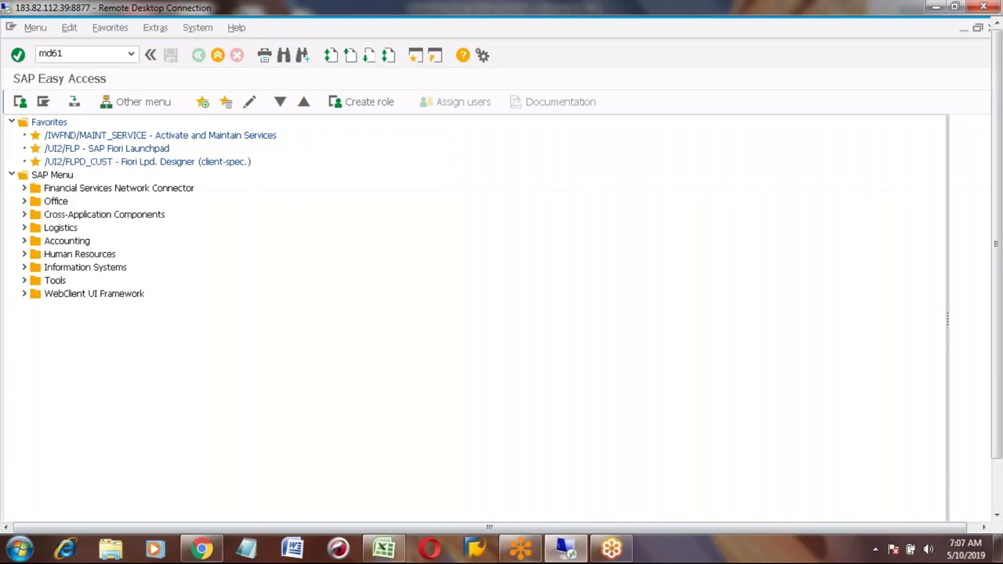
{"action": "key", "text": "Return"}
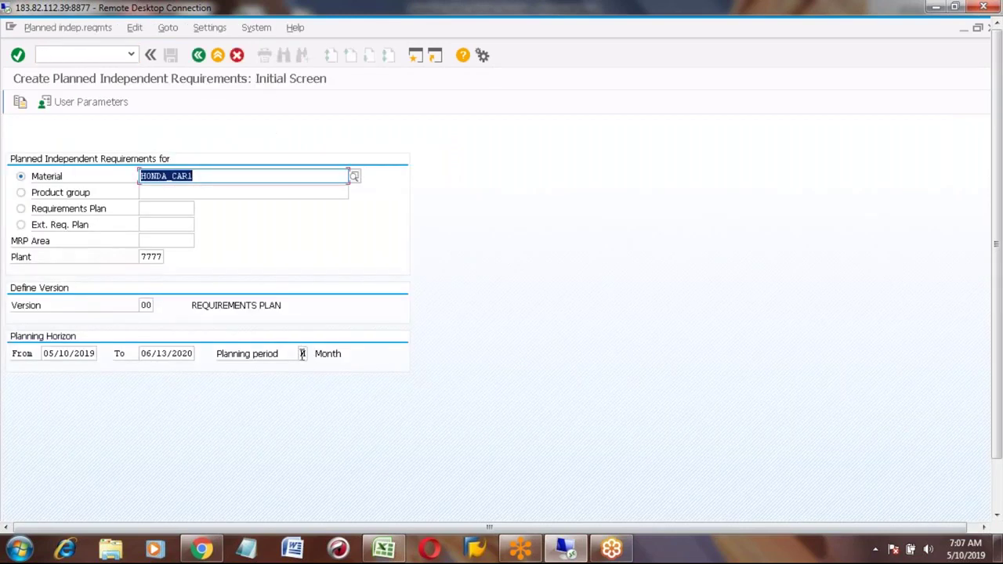
{"action": "left_click", "coordinate": [302, 353]}
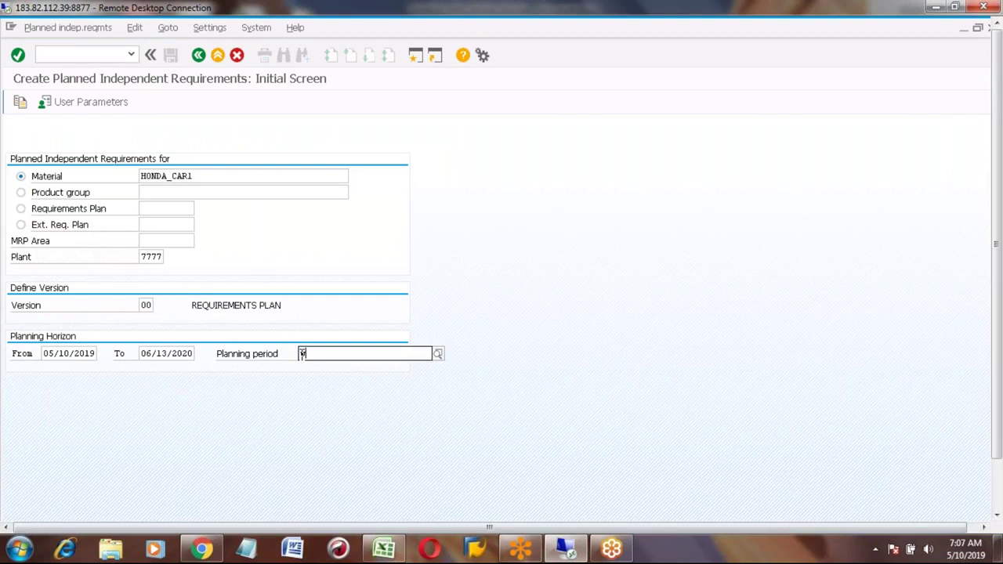
{"action": "key", "text": "Return"}
Step: Enter demand of 10 for week 19/2019 and 20 for week 20/2019, then save
{"action": "left_click", "coordinate": [288, 225]}
{"action": "type", "text": "10"}
{"action": "key", "text": "Tab"}
{"action": "type", "text": "20"}
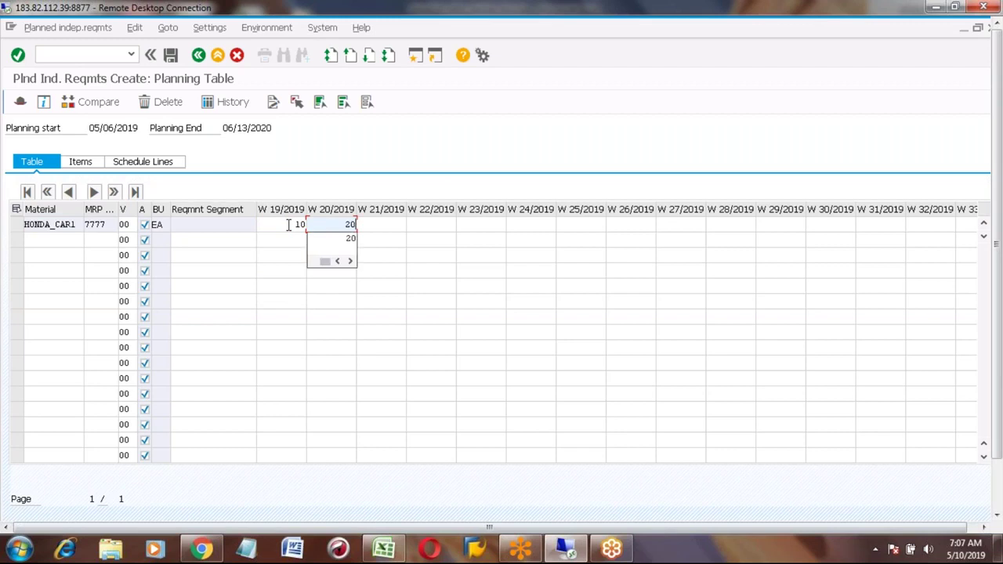
{"action": "key", "text": "Return"}
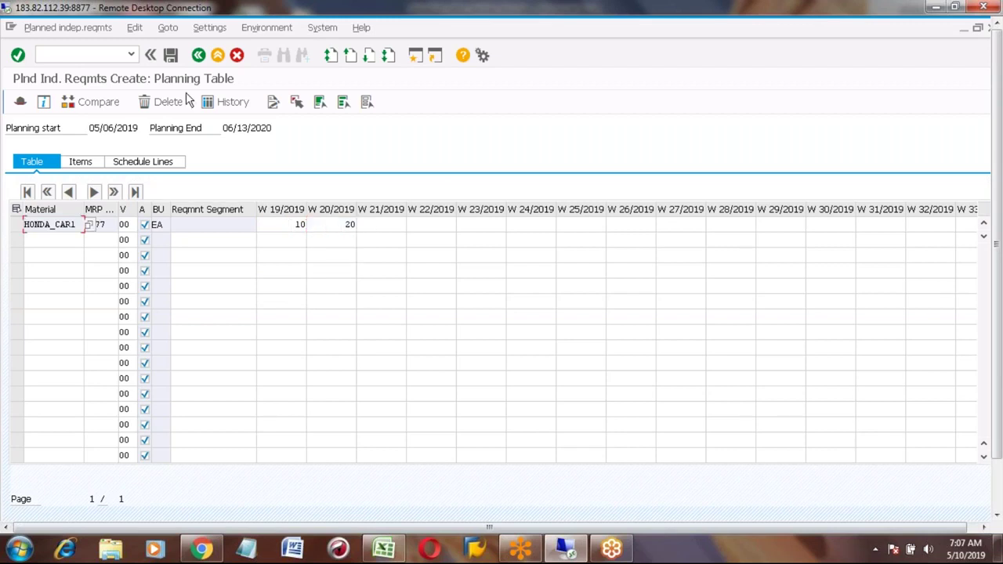
{"action": "left_click", "coordinate": [171, 55]}
Step: Run MD01N for HONDA_CAR1, plant 7777, with all order BOM components, scheduling 2, planning mode 3
{"action": "left_click", "coordinate": [199, 56]}
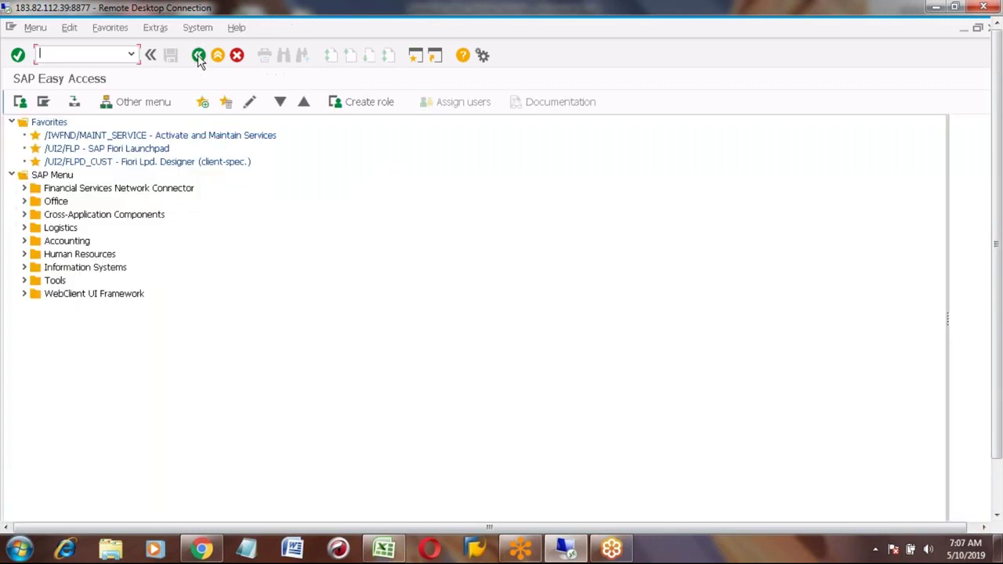
{"action": "type", "text": "m"}
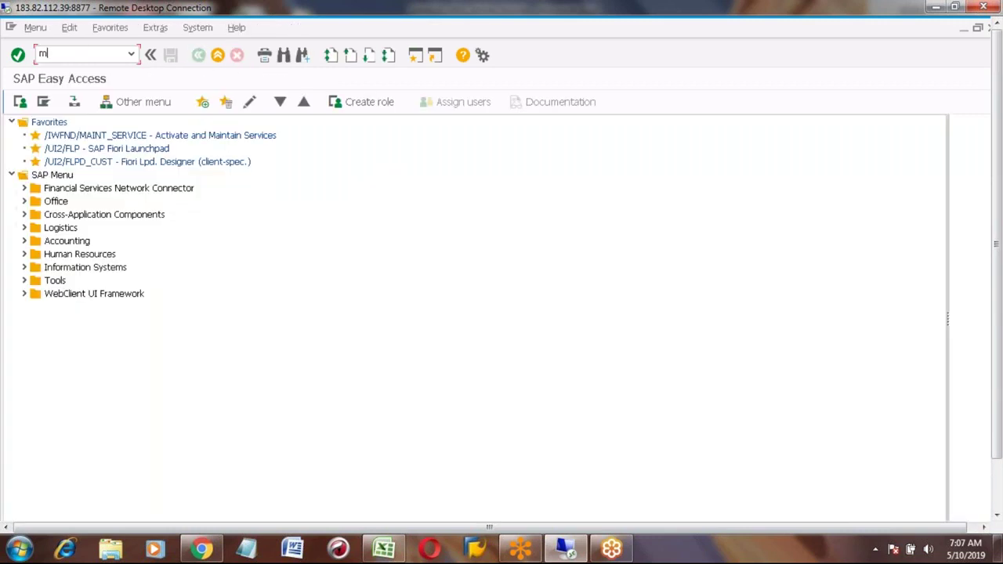
{"action": "type", "text": "d01n"}
{"action": "key", "text": "Return"}
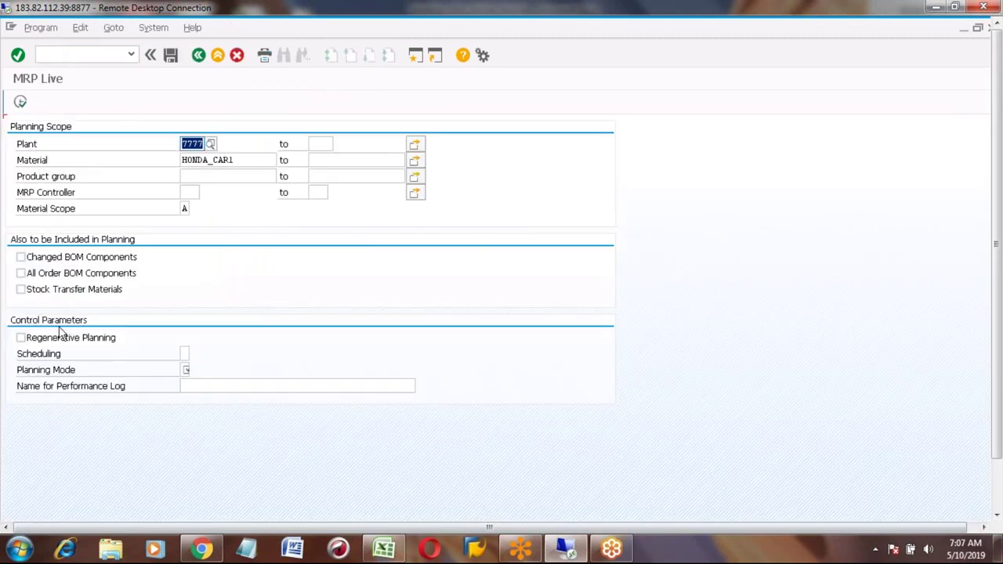
{"action": "left_click", "coordinate": [20, 273]}
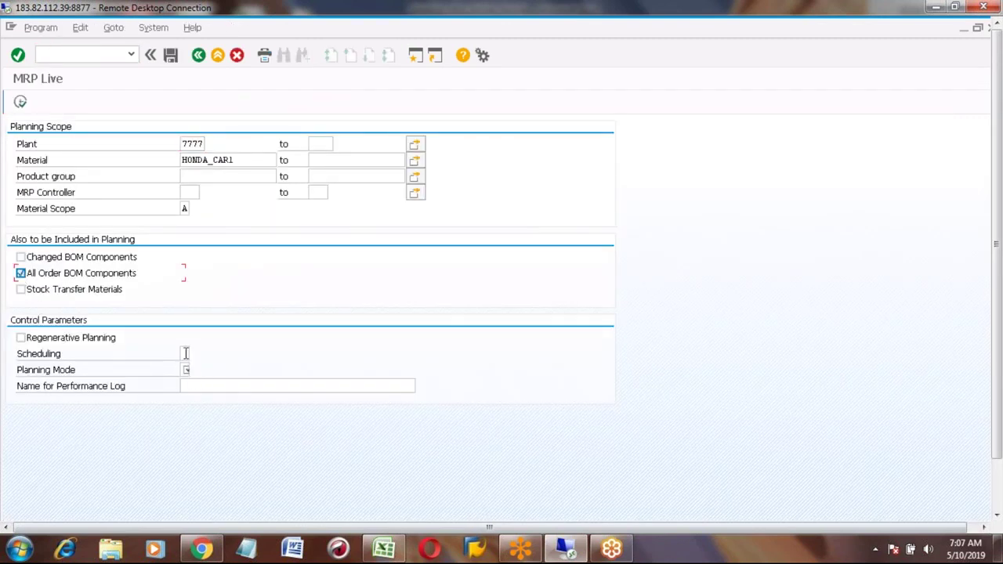
{"action": "left_click", "coordinate": [184, 353]}
{"action": "key", "text": "Tab"}
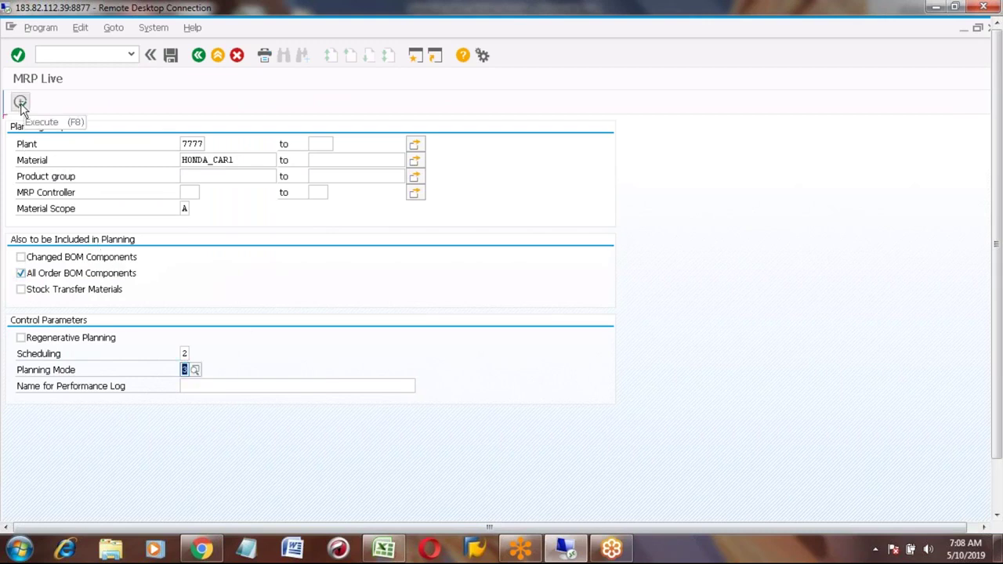
{"action": "left_click", "coordinate": [21, 103]}
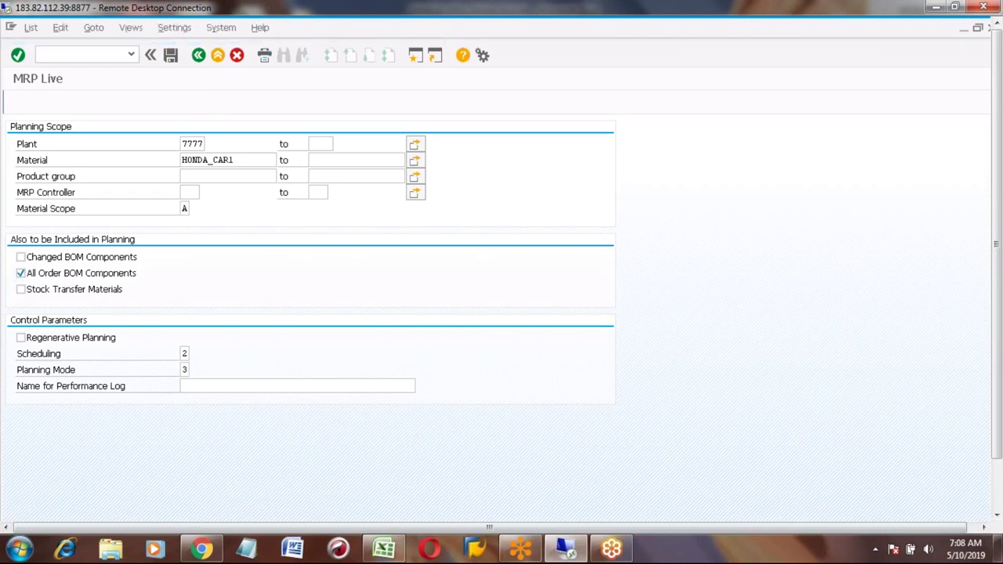
{"action": "left_click", "coordinate": [217, 55]}
Step: Display the MD04 list for HONDA_CAR1 in plant 7777 and inspect the 05/06/2019 requirement rows
{"action": "left_click", "coordinate": [217, 55]}
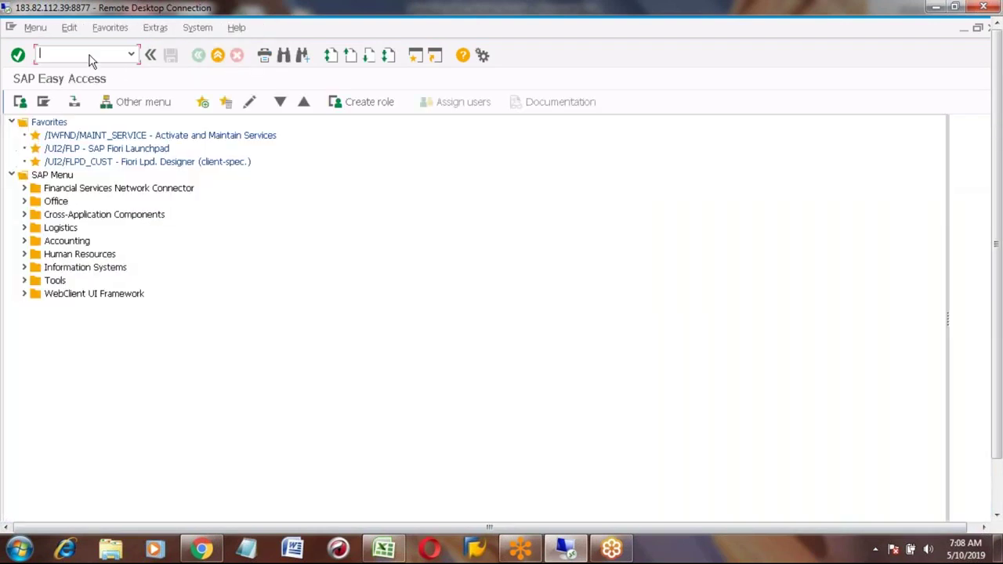
{"action": "type", "text": "md04"}
{"action": "key", "text": "Return"}
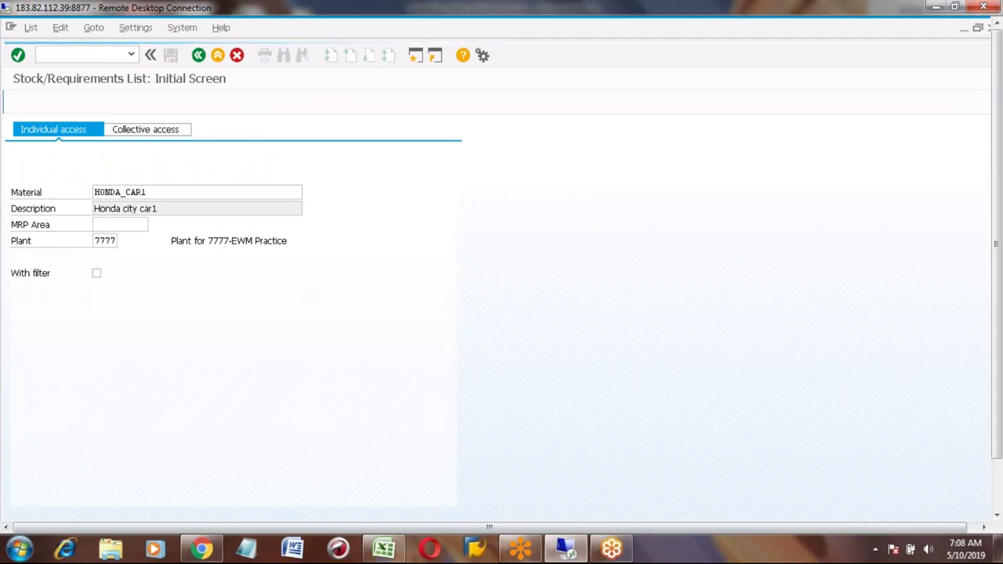
{"action": "key", "text": "Return"}
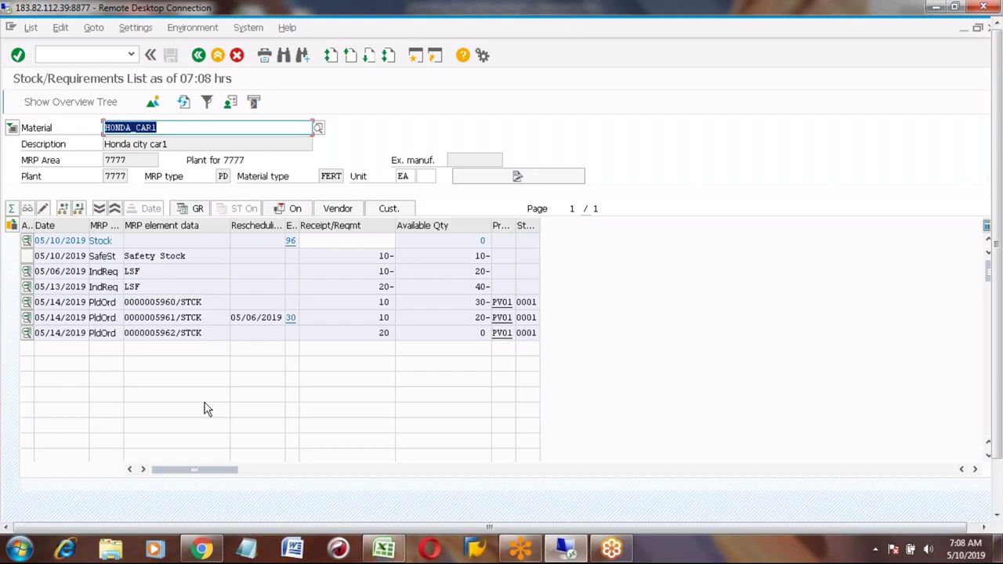
{"action": "left_click", "coordinate": [147, 272]}
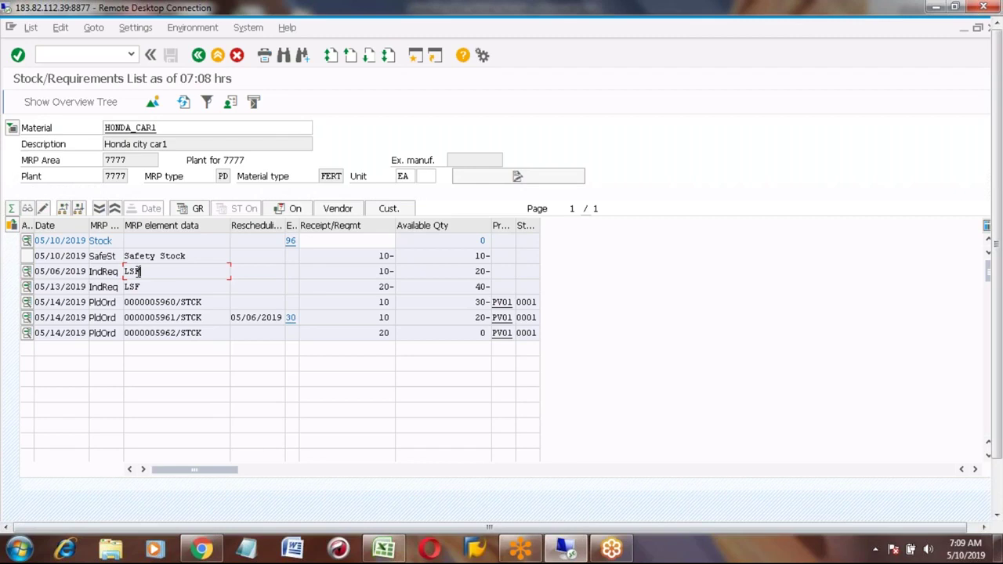
{"action": "left_click", "coordinate": [116, 271]}
{"action": "left_click", "coordinate": [149, 274]}
{"action": "left_click", "coordinate": [157, 256]}
{"action": "double_click", "coordinate": [146, 126]}
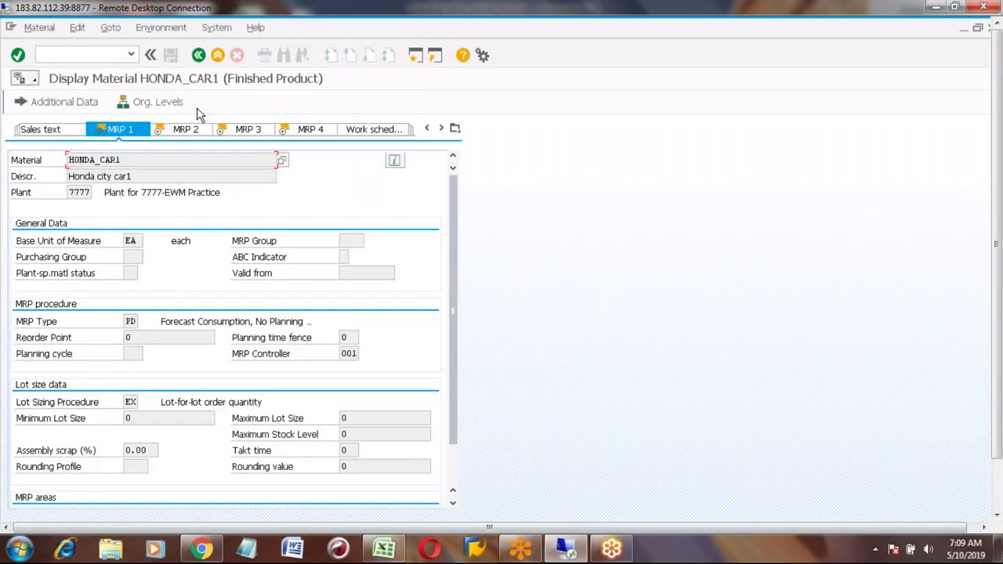
{"action": "left_click", "coordinate": [187, 130]}
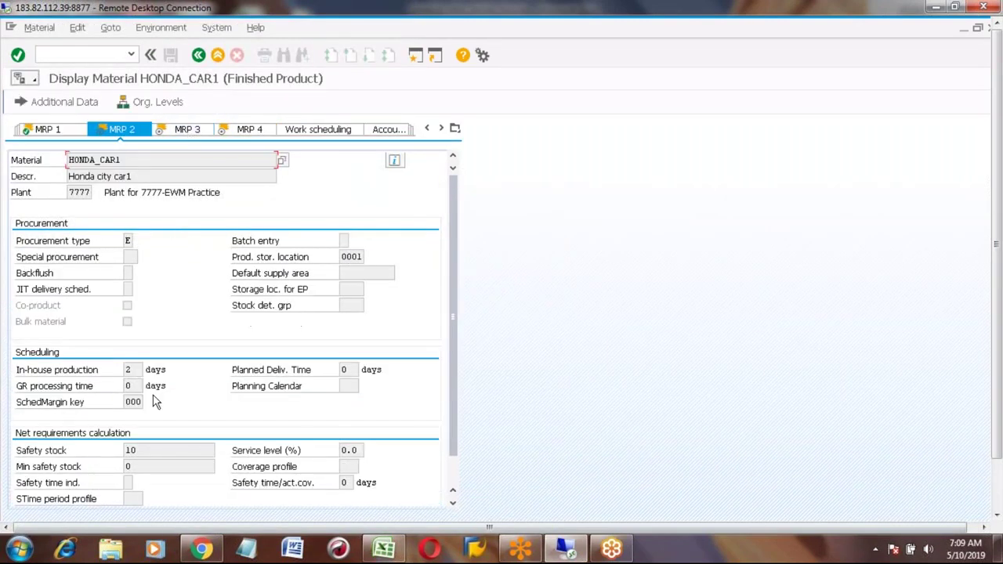
{"action": "left_click", "coordinate": [145, 452]}
{"action": "left_click", "coordinate": [199, 55]}
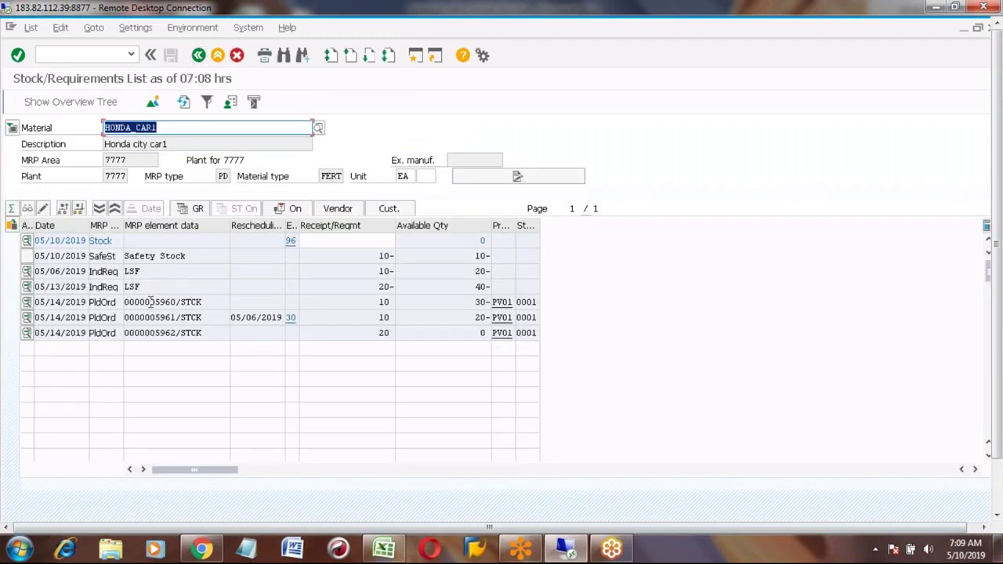
{"action": "left_click", "coordinate": [373, 304]}
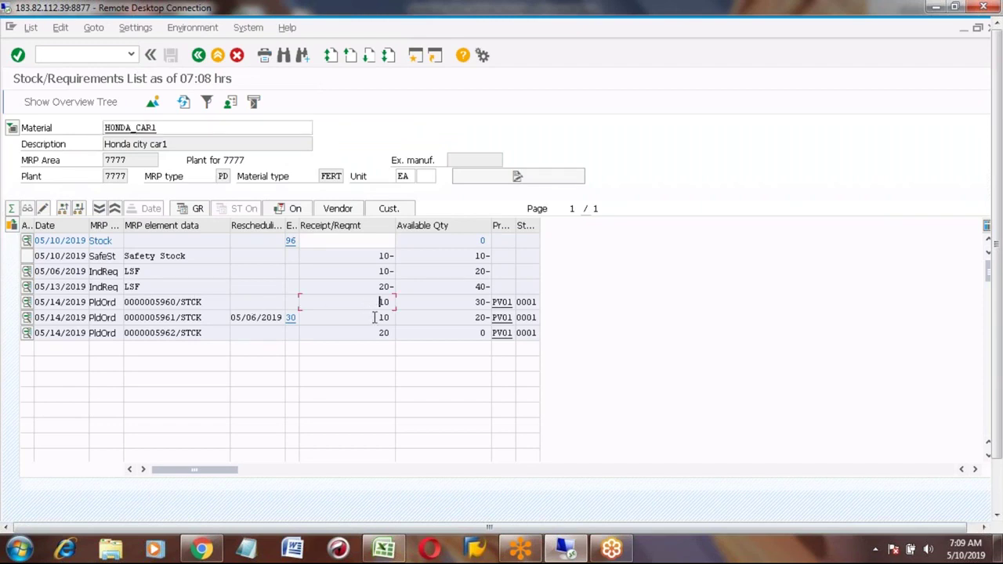
{"action": "left_click", "coordinate": [376, 332]}
{"action": "left_click", "coordinate": [367, 256]}
{"action": "left_click", "coordinate": [369, 272]}
{"action": "left_click", "coordinate": [372, 286]}
Step: Convert the first planned order (10 EA, 05/14/2019) into a production order
{"action": "left_click", "coordinate": [26, 303]}
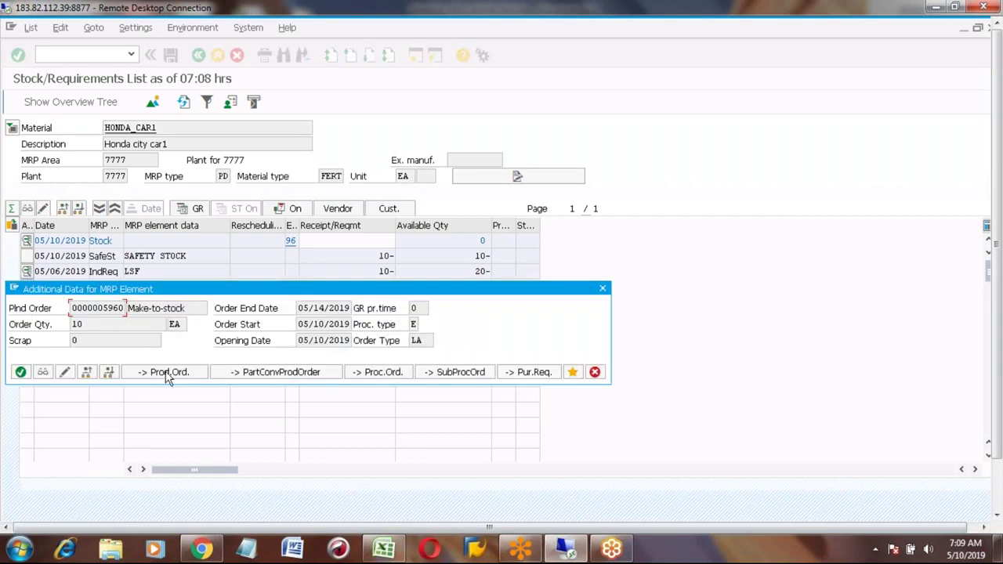
{"action": "left_click", "coordinate": [166, 373]}
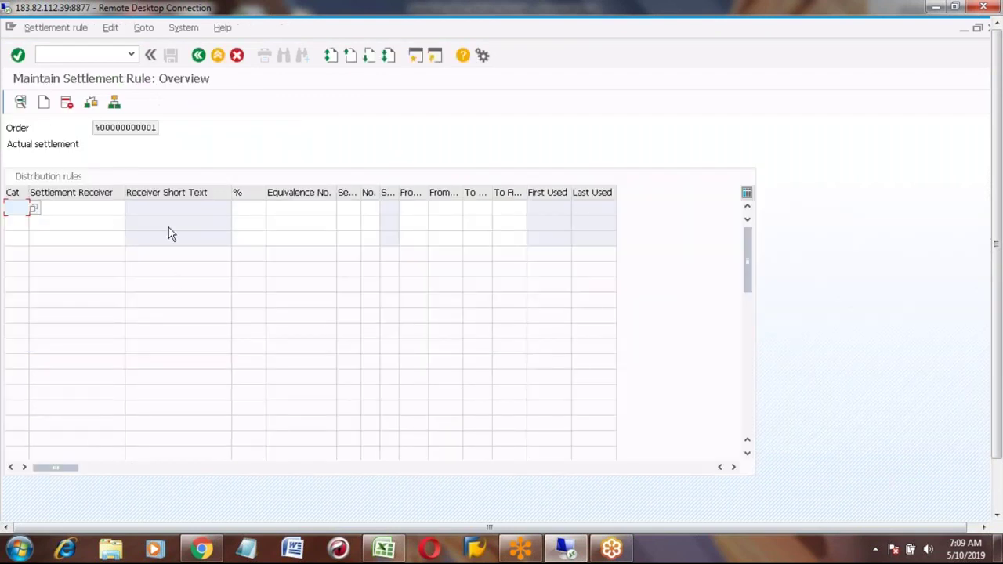
{"action": "left_click", "coordinate": [198, 55]}
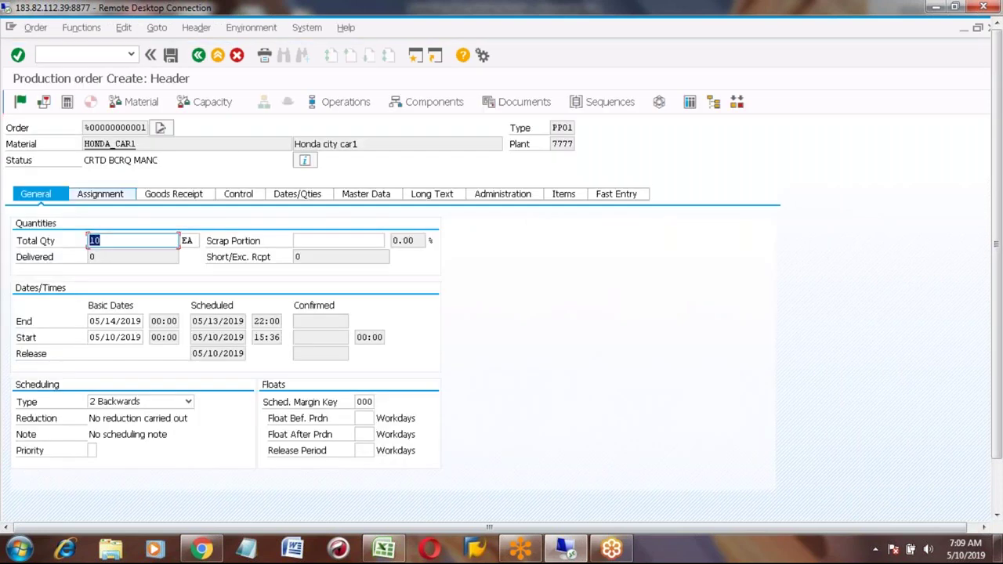
Step: Release and save the production order despite the costing warning, then verify it in the refreshed MD04 list
{"action": "left_click", "coordinate": [21, 105]}
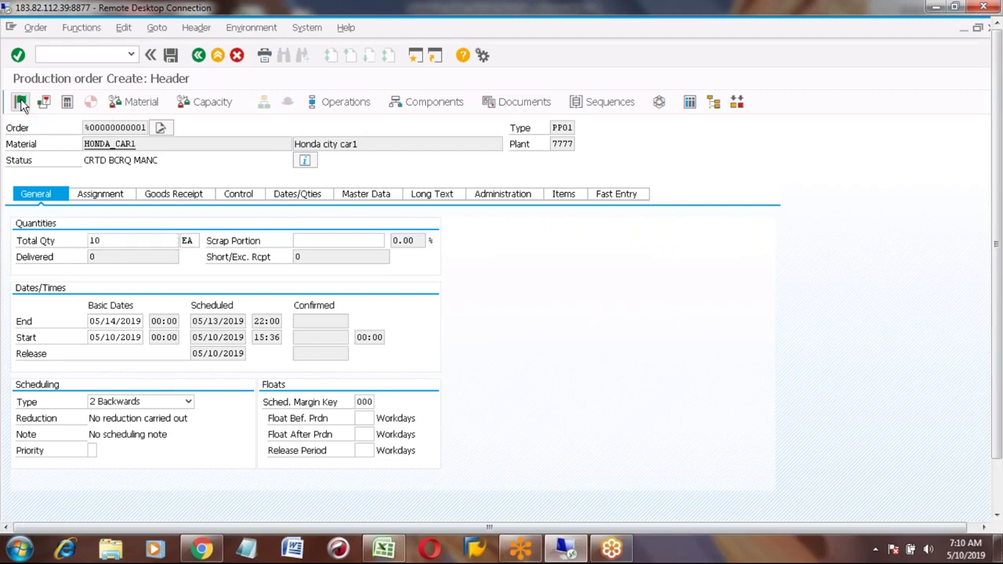
{"action": "left_click", "coordinate": [170, 55]}
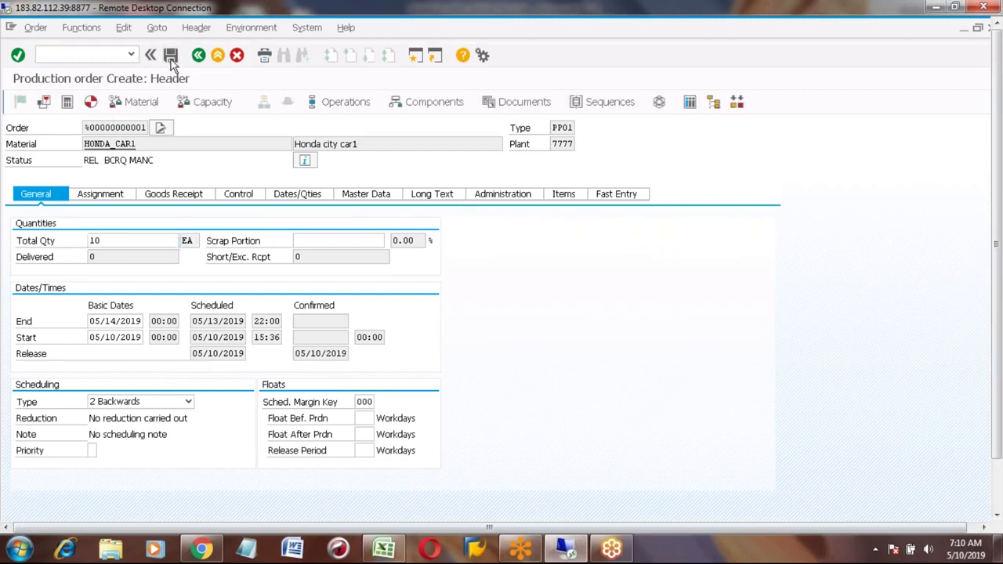
{"action": "left_click", "coordinate": [191, 325]}
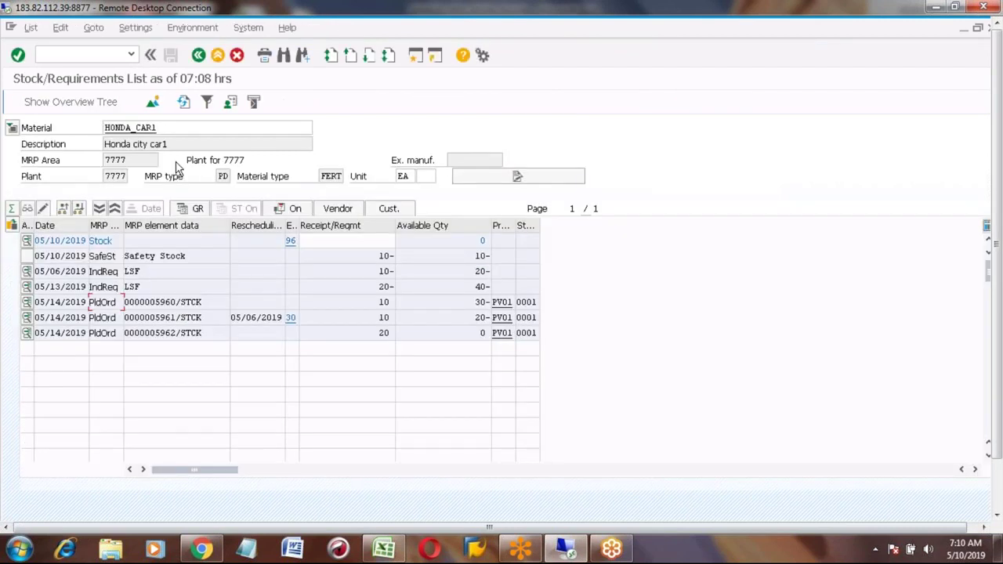
{"action": "left_click", "coordinate": [184, 103]}
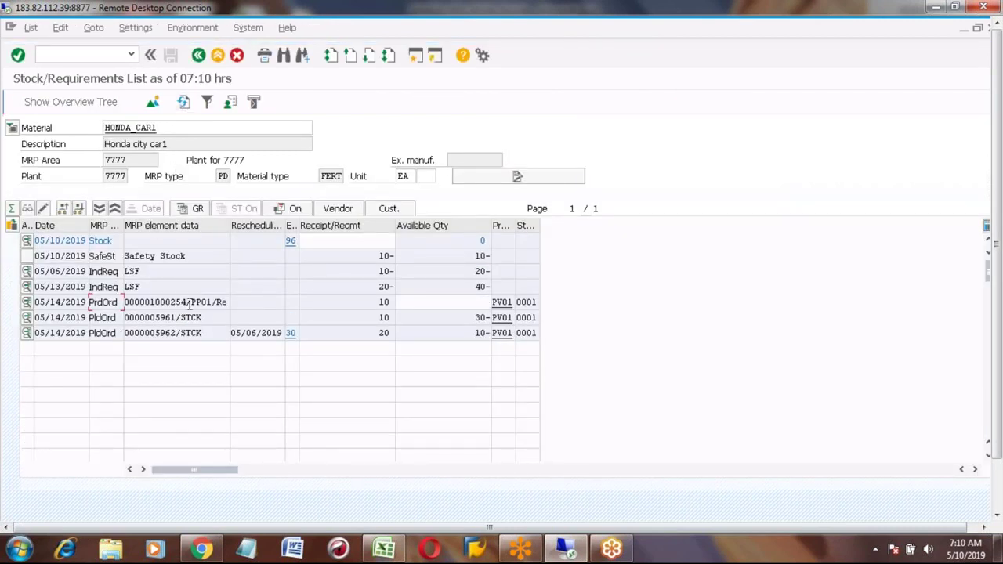
{"action": "left_click_drag", "start_coordinate": [189, 303], "coordinate": [151, 308]}
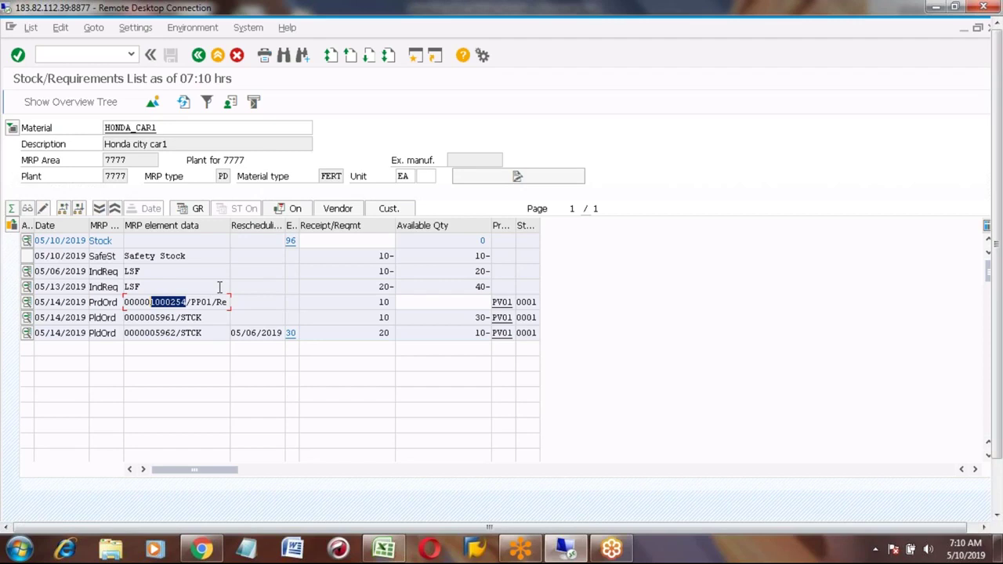
{"action": "left_click", "coordinate": [218, 55]}
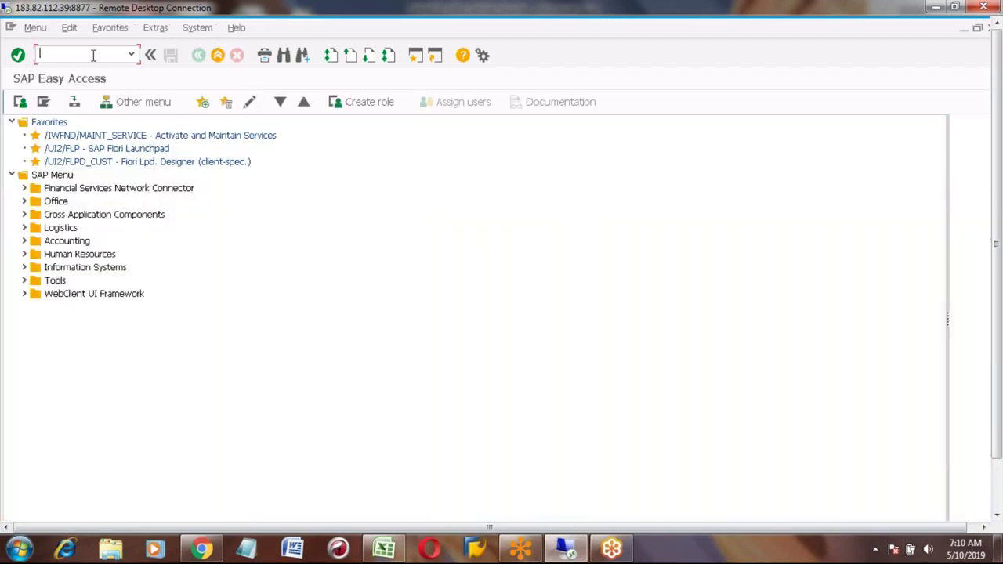
Step: Open the CO15 actual-data screen for the proposed production order 1000254
{"action": "type", "text": "co15"}
{"action": "key", "text": "Return"}
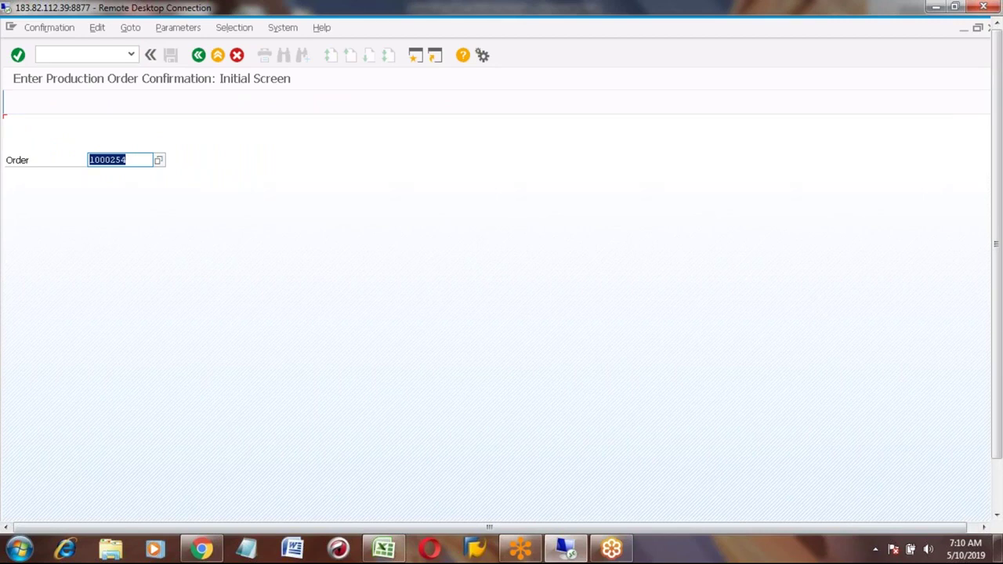
{"action": "key", "text": "Return"}
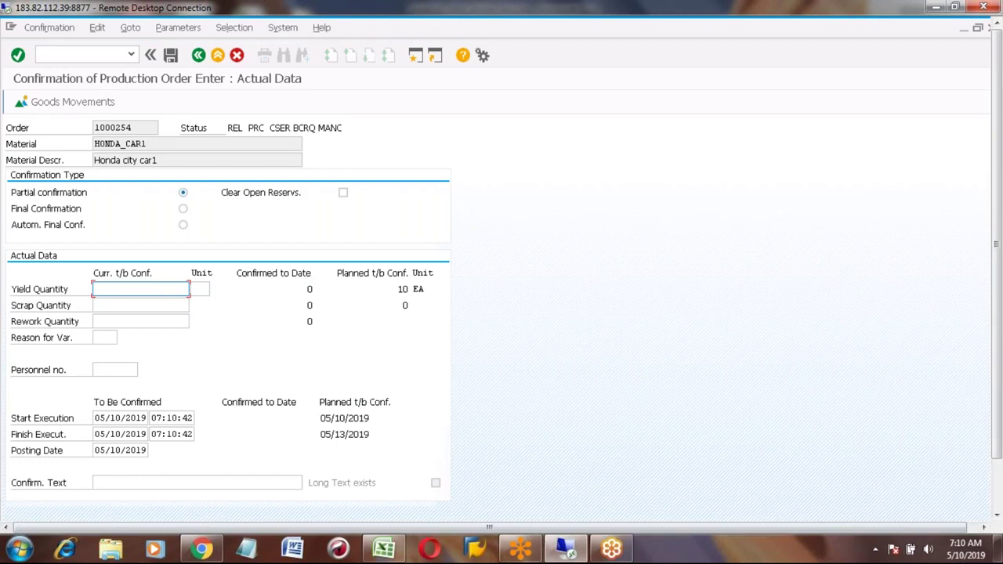
{"action": "left_click", "coordinate": [385, 550]}
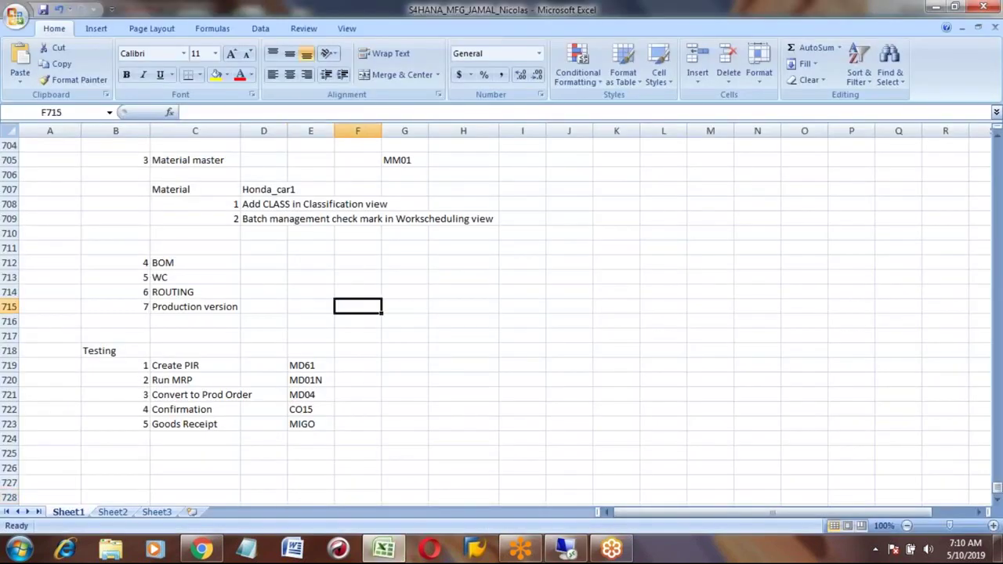
{"action": "key", "text": "ctrl+f"}
{"action": "type", "text": "COH"}
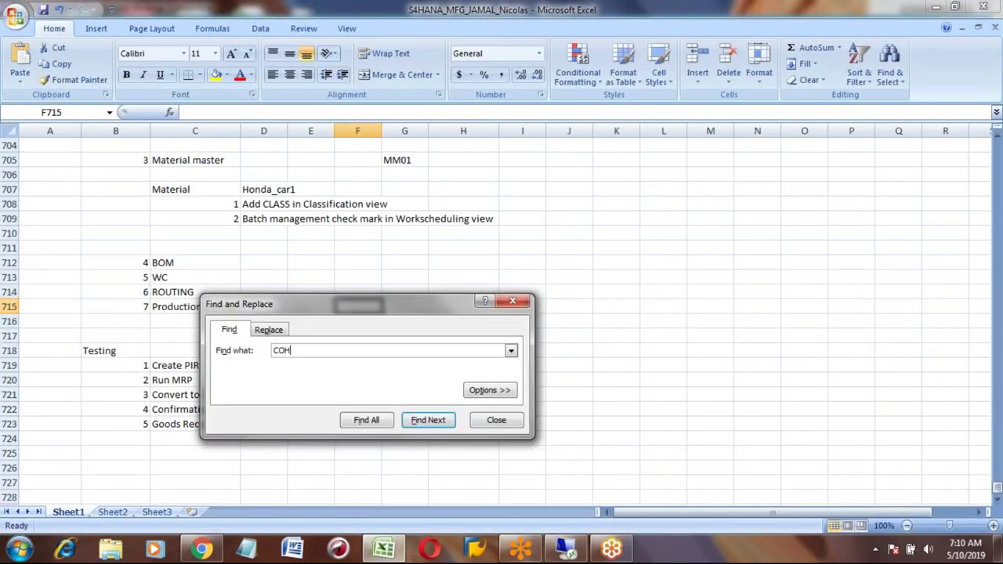
{"action": "type", "text": "V"}
{"action": "key", "text": "Return"}
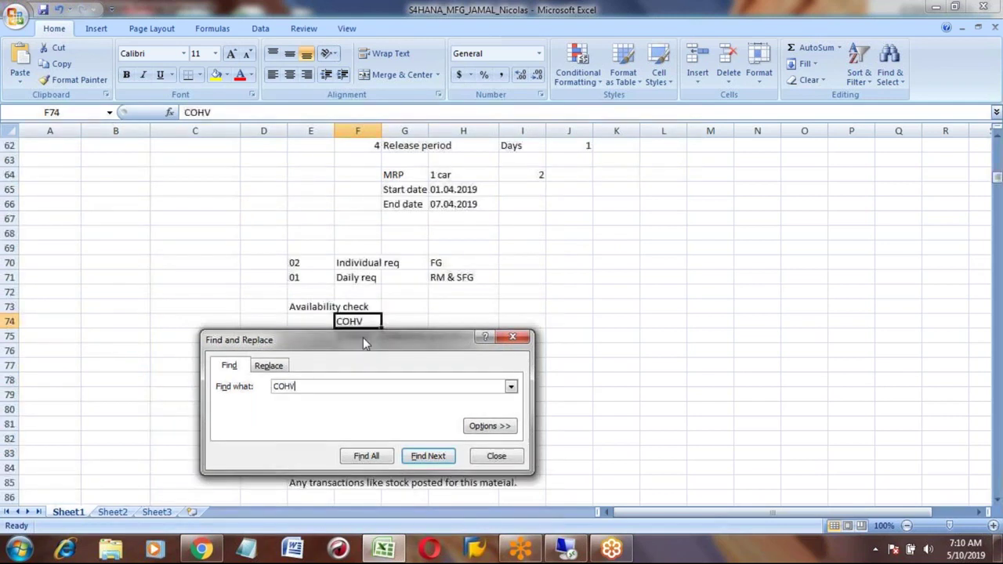
{"action": "left_click", "coordinate": [498, 463]}
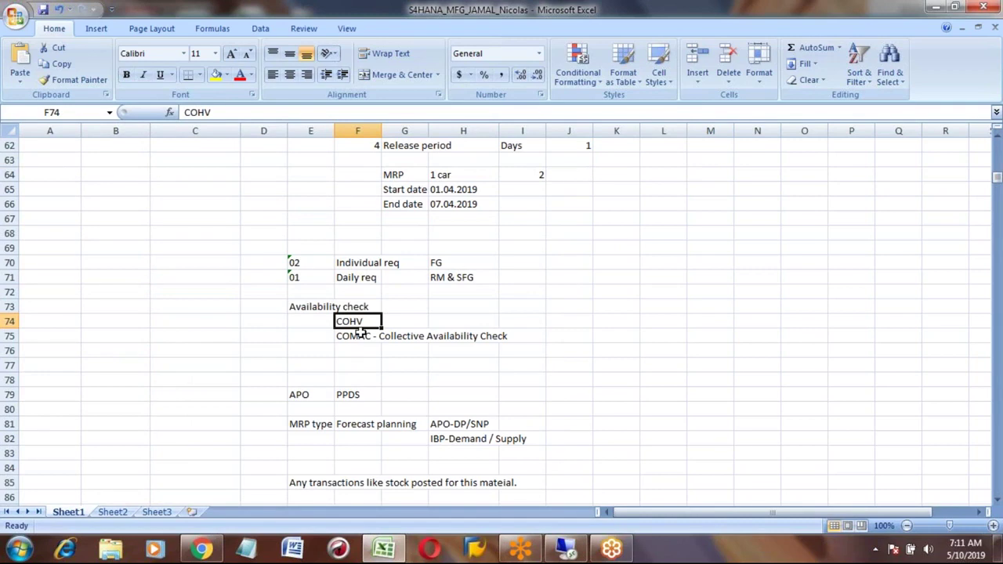
{"action": "left_click", "coordinate": [356, 336]}
{"action": "left_click", "coordinate": [362, 374]}
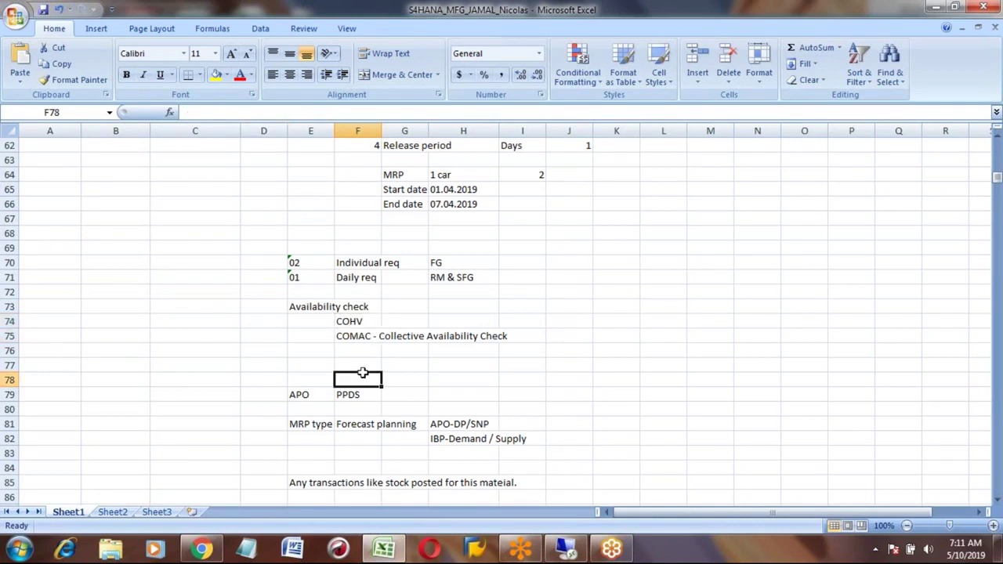
{"action": "key", "text": "Page_Down"}
{"action": "key", "text": "Page_Down"}
{"action": "key", "text": "Page_Down"}
{"action": "key", "text": "Page_Down"}
{"action": "key", "text": "Page_Down"}
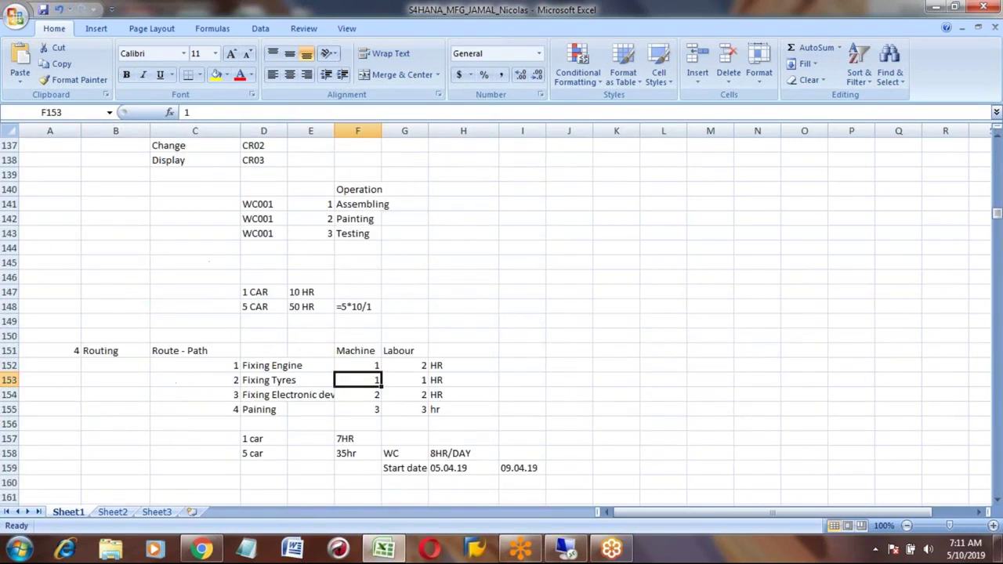
{"action": "key", "text": "Page_Down"}
{"action": "key", "text": "Page_Down"}
{"action": "key", "text": "Page_Down"}
{"action": "key", "text": "Page_Down"}
{"action": "key", "text": "Page_Down"}
{"action": "key", "text": "Page_Down"}
{"action": "key", "text": "Page_Down"}
{"action": "key", "text": "Page_Down"}
{"action": "key", "text": "Page_Down"}
{"action": "key", "text": "Page_Down"}
{"action": "key", "text": "Page_Down"}
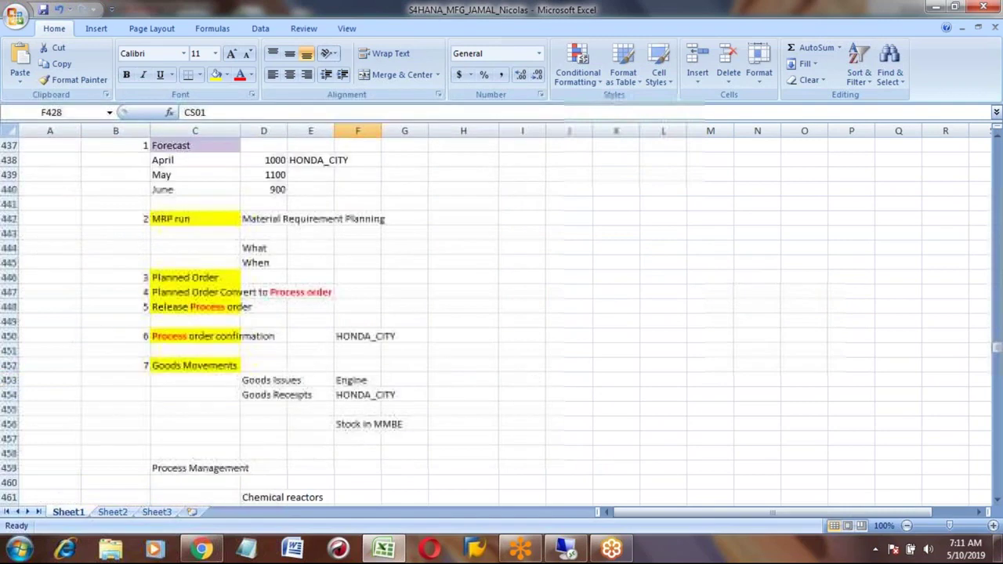
{"action": "key", "text": "Page_Down"}
{"action": "key", "text": "Page_Down"}
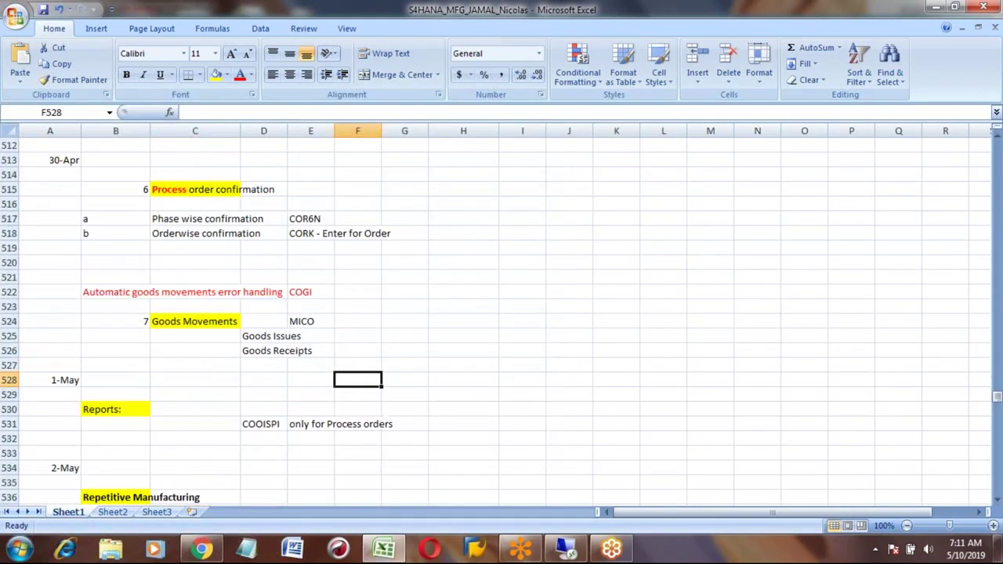
{"action": "key", "text": "Page_Down"}
{"action": "key", "text": "Page_Down"}
{"action": "key", "text": "Page_Down"}
{"action": "key", "text": "Page_Down"}
{"action": "key", "text": "Page_Down"}
{"action": "key", "text": "Page_Down"}
{"action": "key", "text": "Page_Down"}
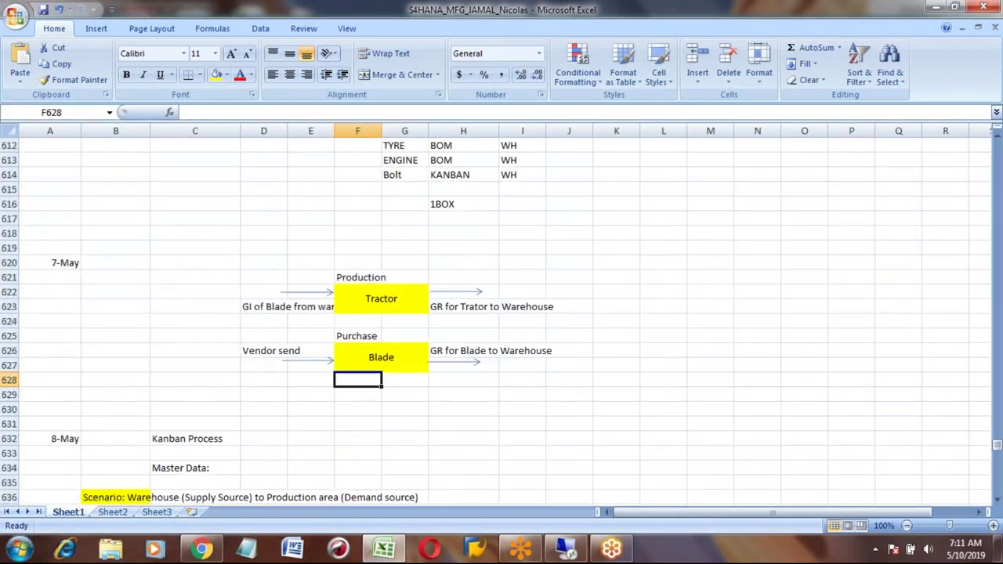
{"action": "key", "text": "Page_Down"}
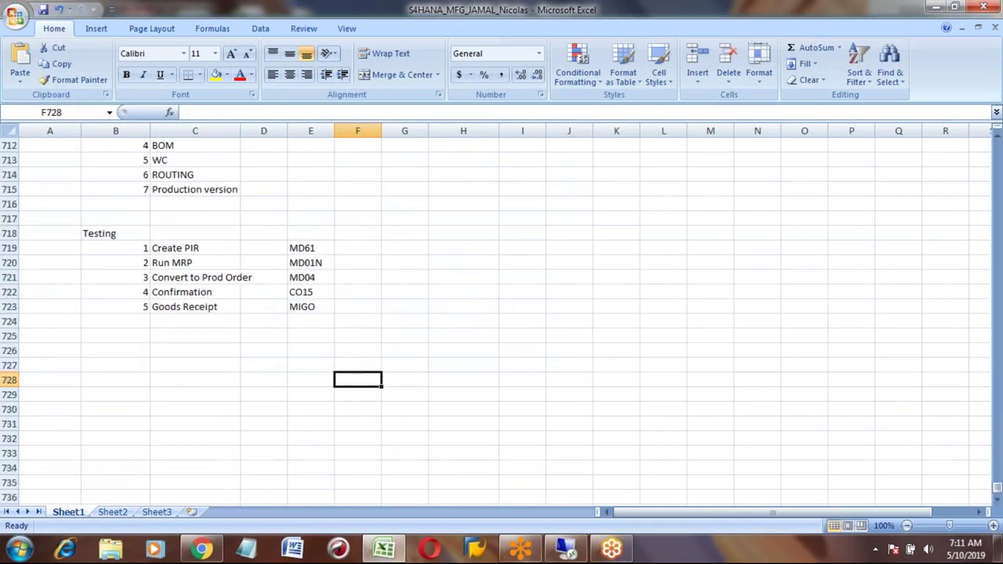
{"action": "left_click", "coordinate": [312, 291]}
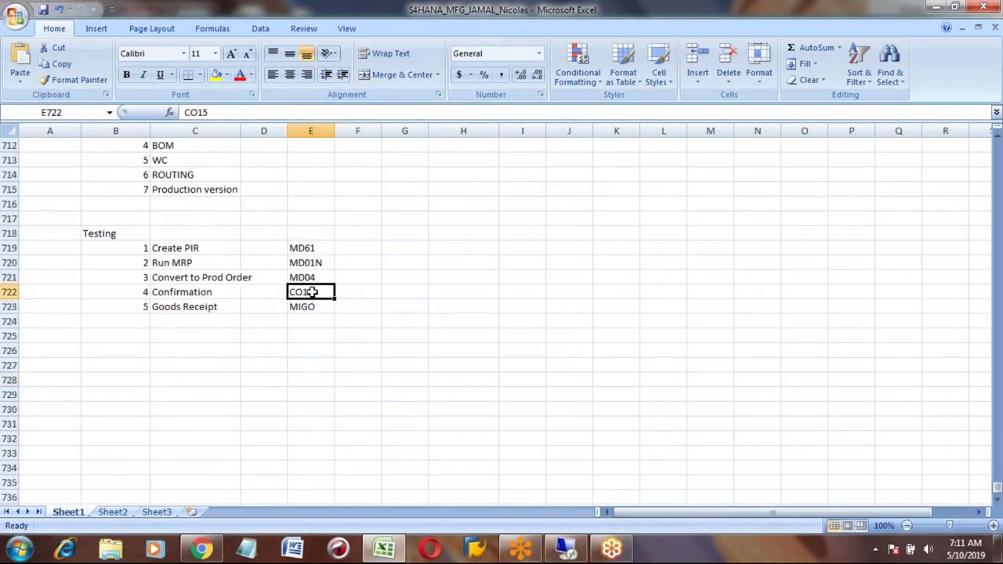
{"action": "key", "text": "alt+Tab"}
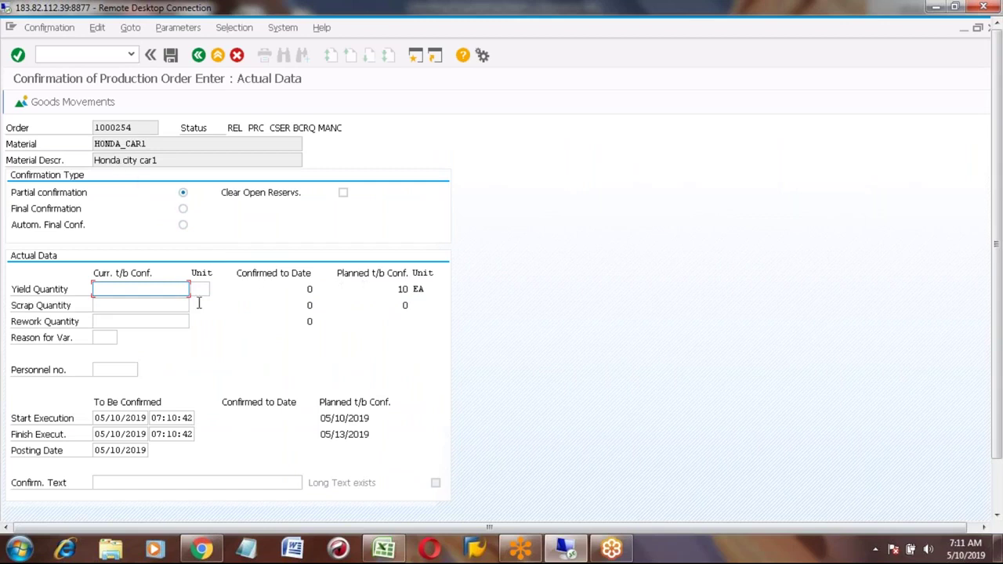
Step: Enter a yield quantity of 10 EA for order 1000254
{"action": "type", "text": "10"}
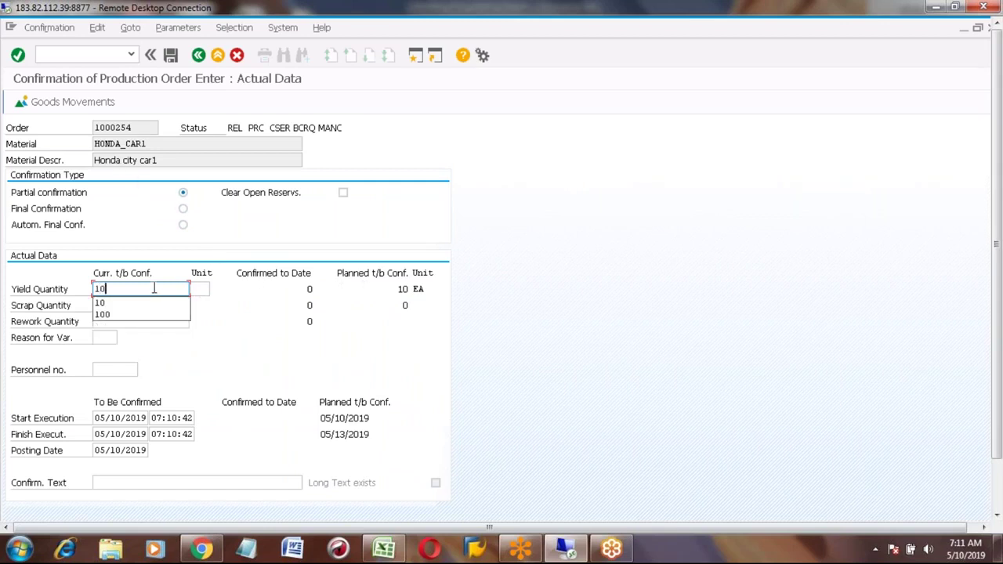
{"action": "key", "text": "BackSpace"}
{"action": "key", "text": "BackSpace"}
{"action": "type", "text": "10"}
{"action": "key", "text": "Return"}
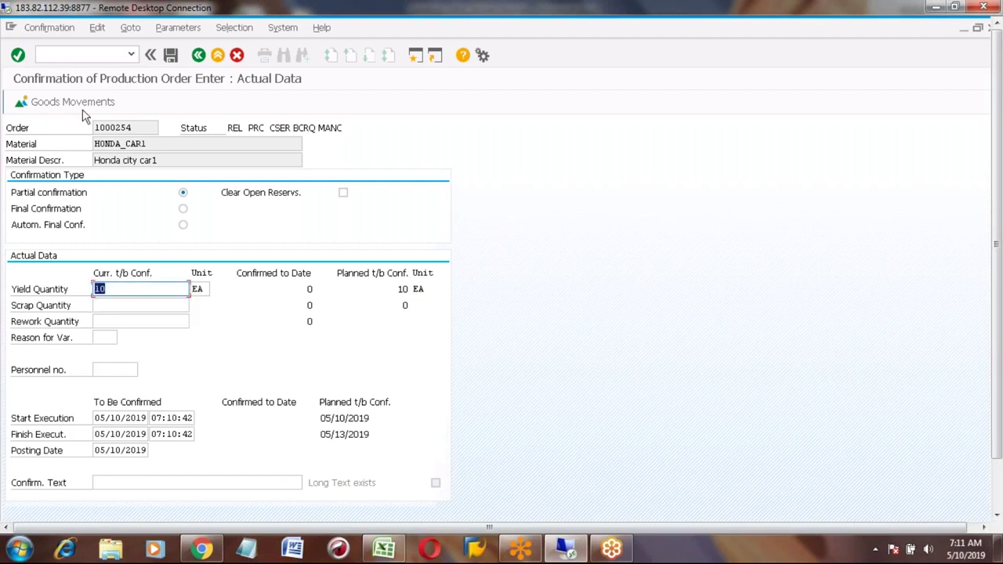
Step: Review the HONDA_TYRE goods movement, then set it as a final confirmation
{"action": "left_click", "coordinate": [73, 102]}
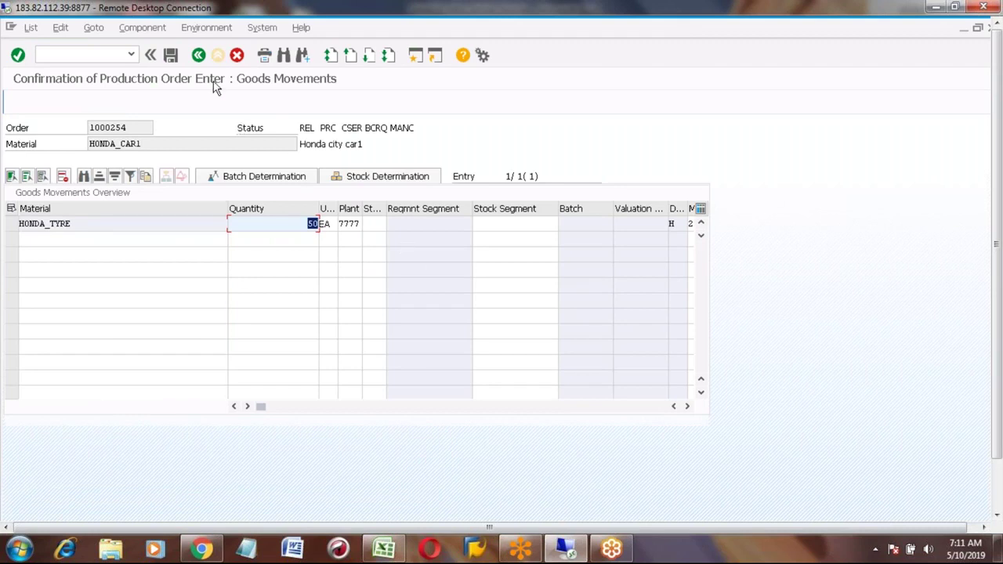
{"action": "left_click", "coordinate": [198, 55]}
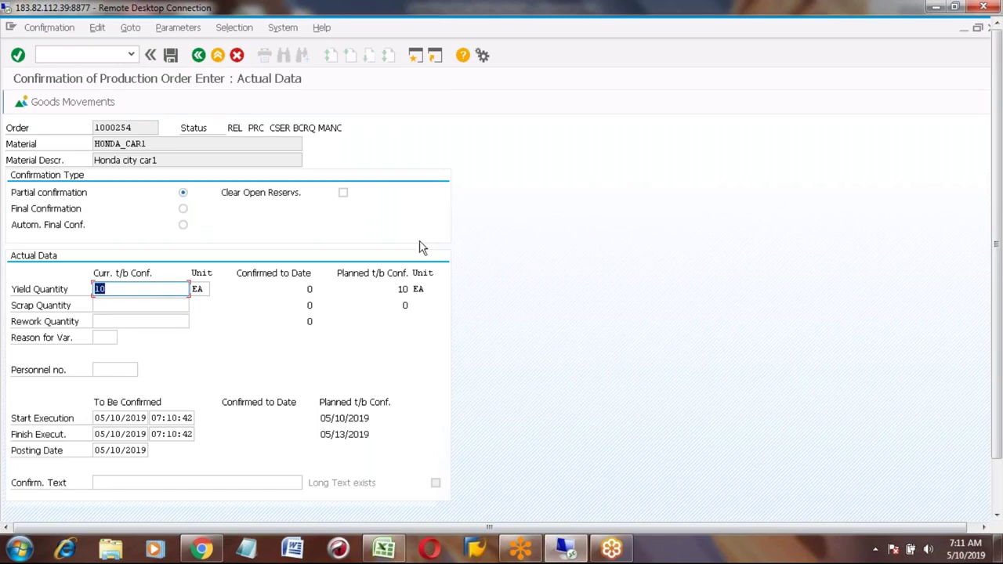
{"action": "left_click", "coordinate": [183, 208]}
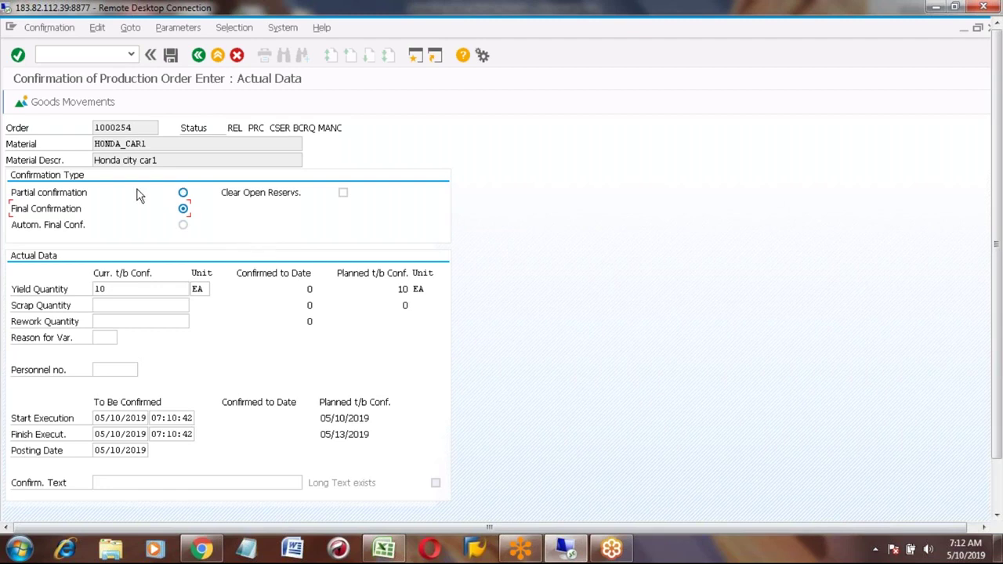
Step: Post the HONDA_CAR1 final confirmation, issuing HONDA_TYRE from storage location 0001
{"action": "left_click", "coordinate": [73, 107]}
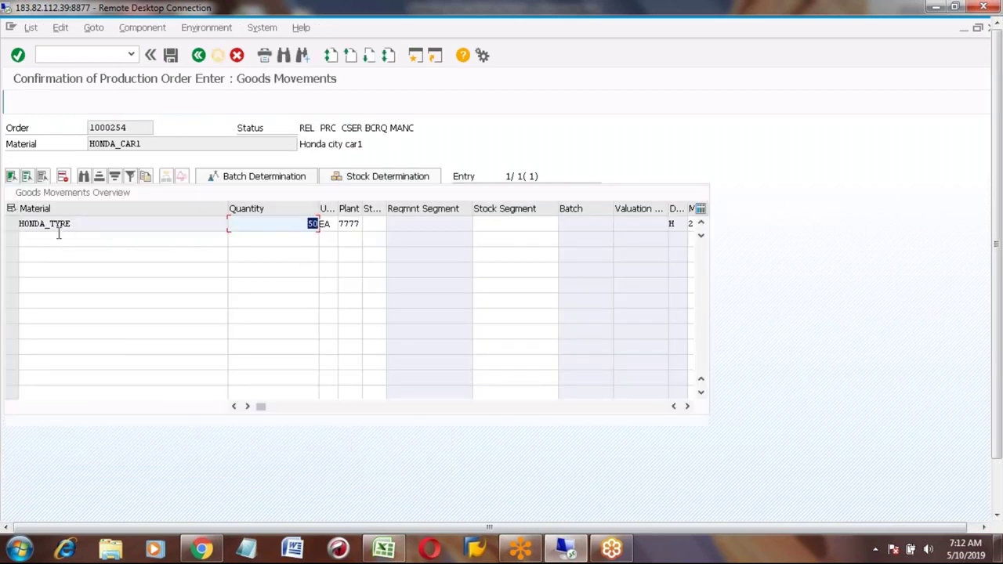
{"action": "left_click", "coordinate": [371, 224]}
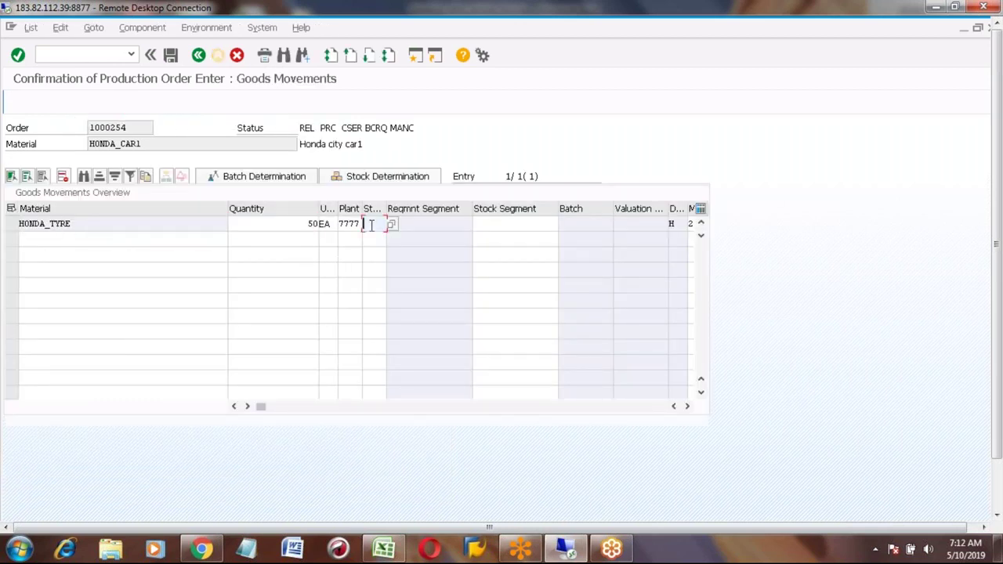
{"action": "type", "text": "0001"}
{"action": "key", "text": "Return"}
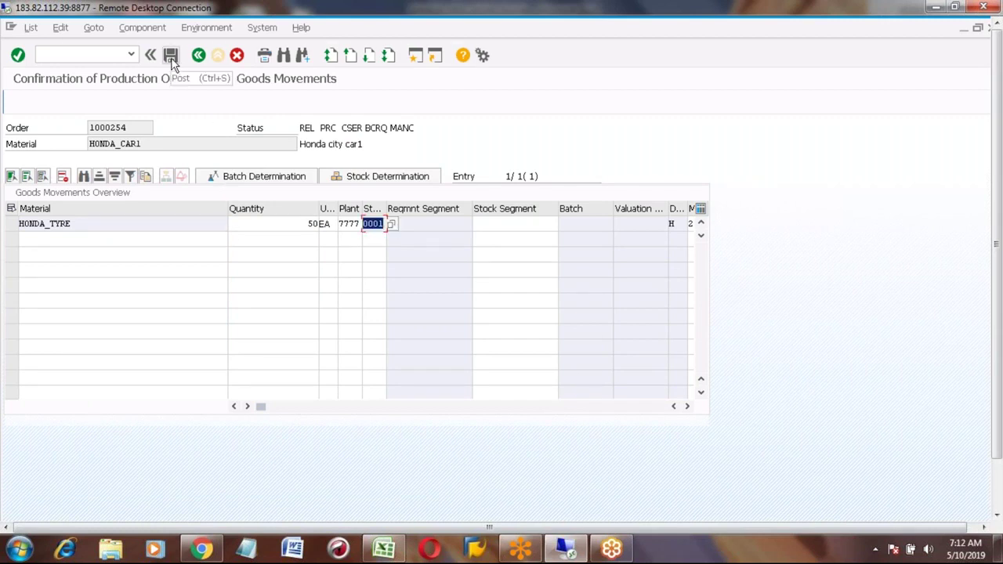
{"action": "left_click", "coordinate": [171, 57]}
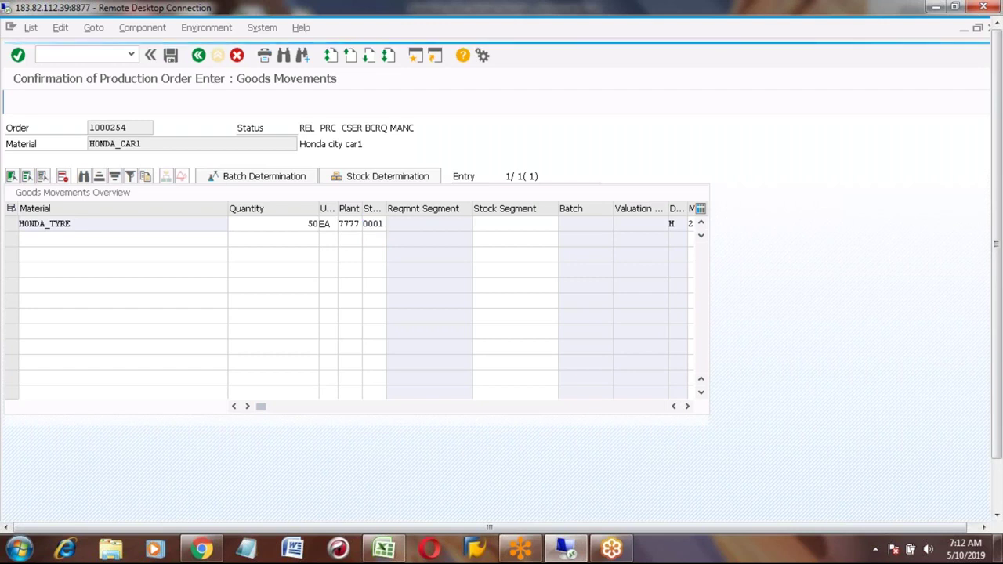
Step: Verify the confirmation-saved message and exit to the Easy Access menu
{"action": "left_click", "coordinate": [999, 492]}
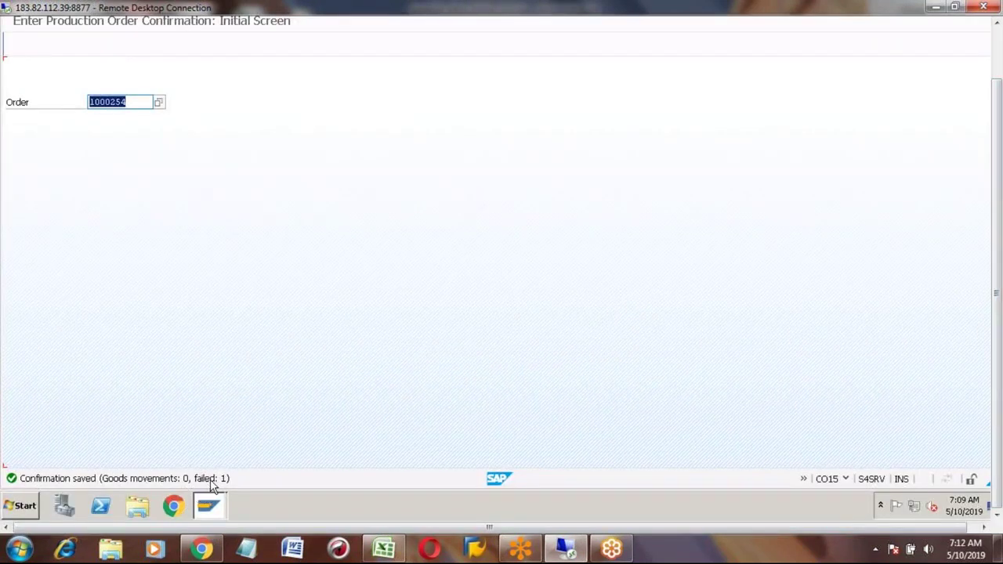
{"action": "left_click", "coordinate": [999, 56]}
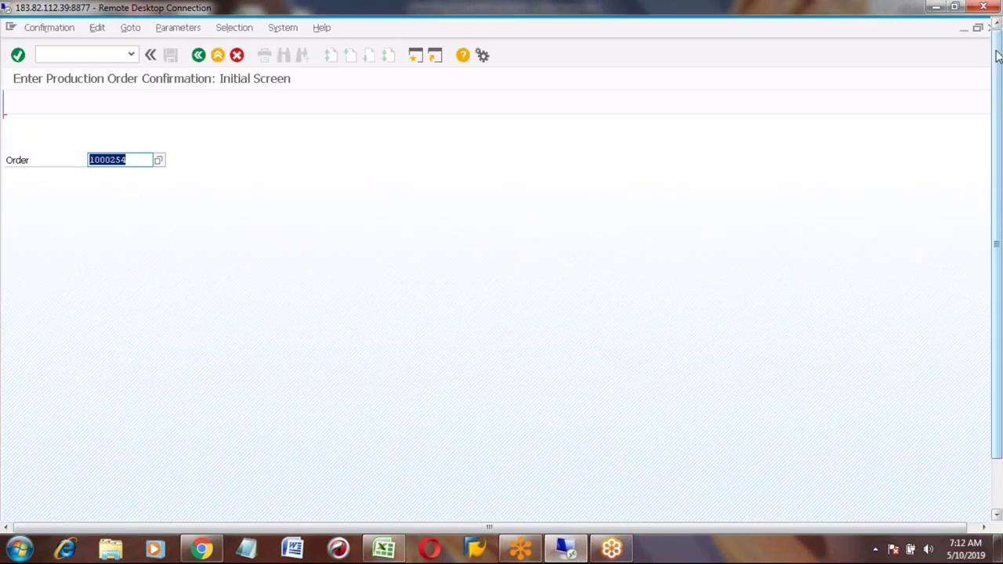
{"action": "left_click", "coordinate": [218, 56]}
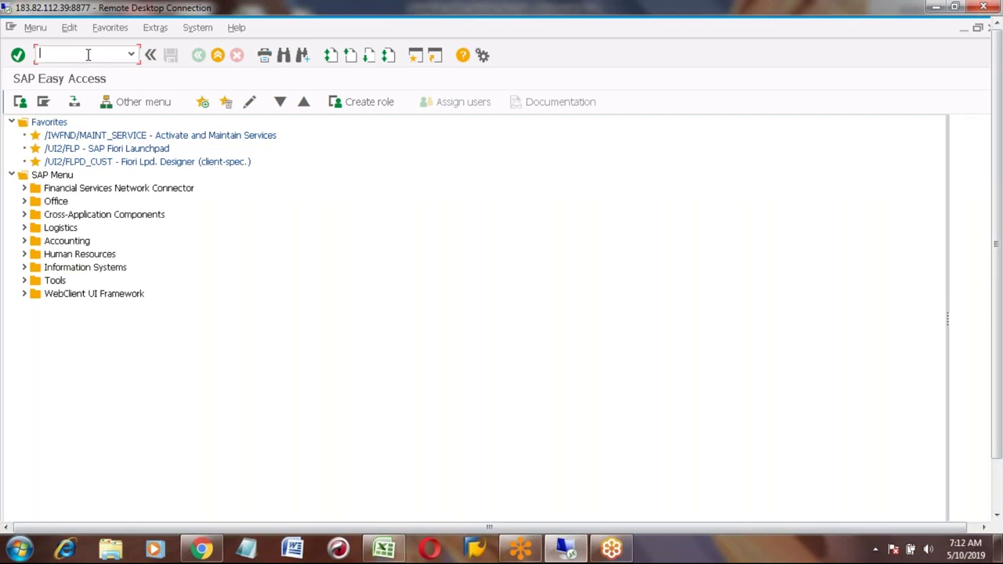
Step: Start MIGO and switch the reference document from R10 Other to R08 Order
{"action": "type", "text": "MIGO"}
{"action": "key", "text": "Return"}
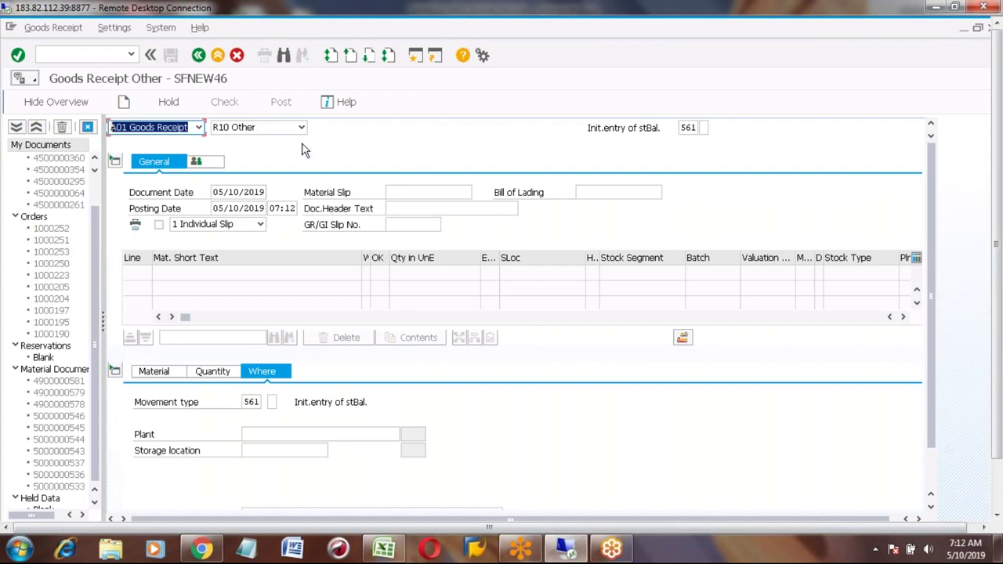
{"action": "left_click", "coordinate": [301, 129]}
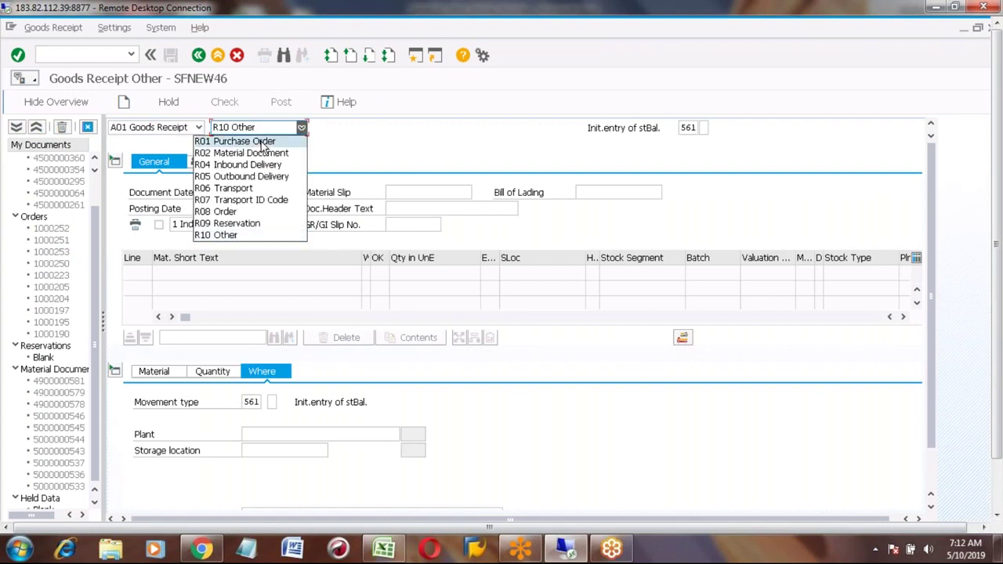
{"action": "left_click", "coordinate": [235, 211]}
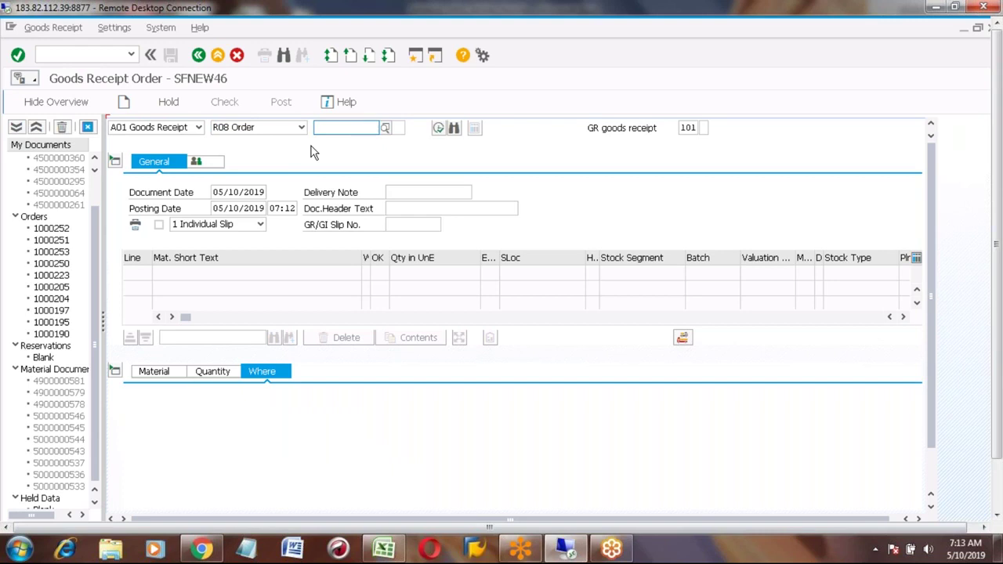
Step: Paste the production order number into MIGO, execute, and check the status message
{"action": "left_click", "coordinate": [329, 132]}
{"action": "type", "text": "1000254"}
{"action": "left_click", "coordinate": [438, 127]}
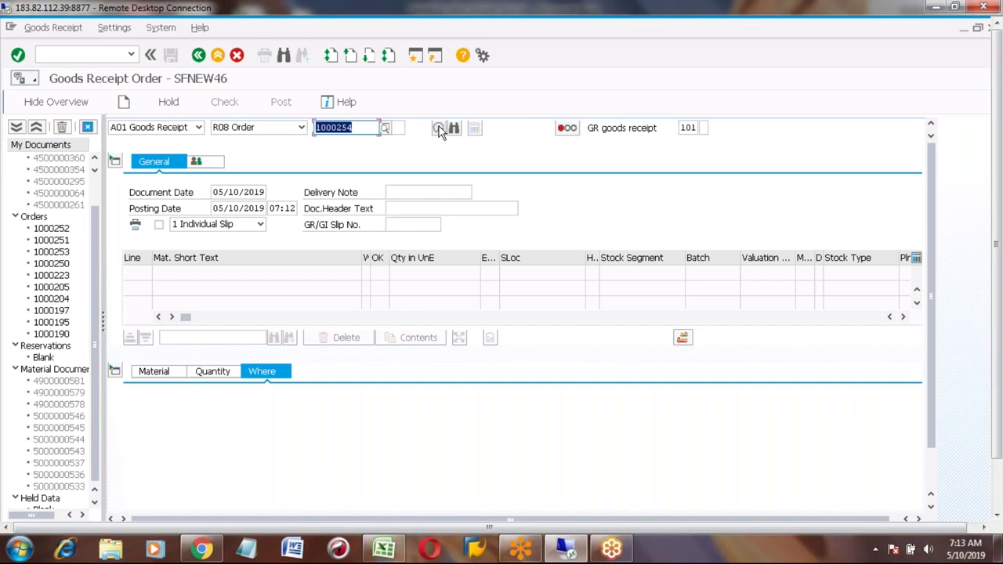
{"action": "left_click", "coordinate": [932, 481]}
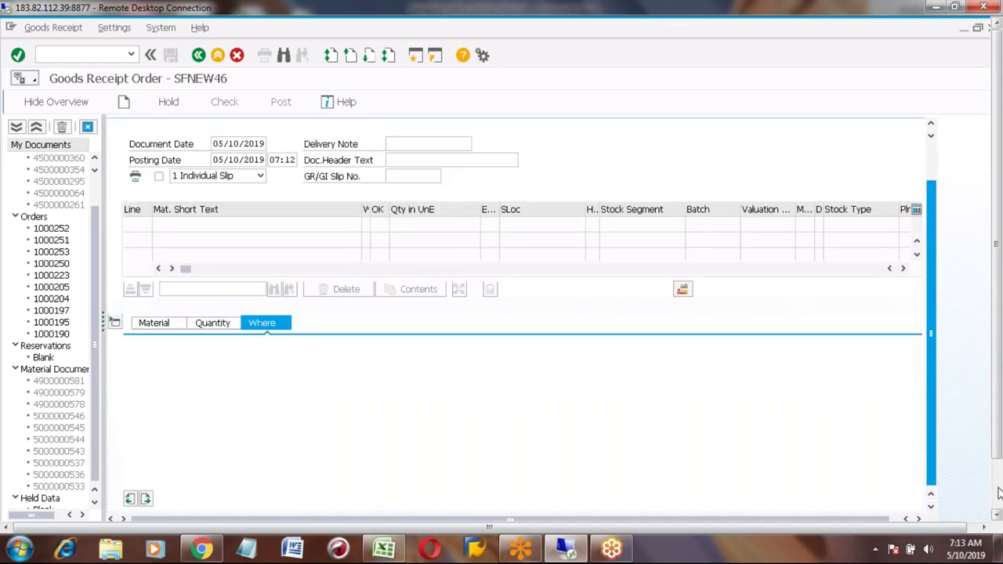
{"action": "left_click", "coordinate": [999, 492]}
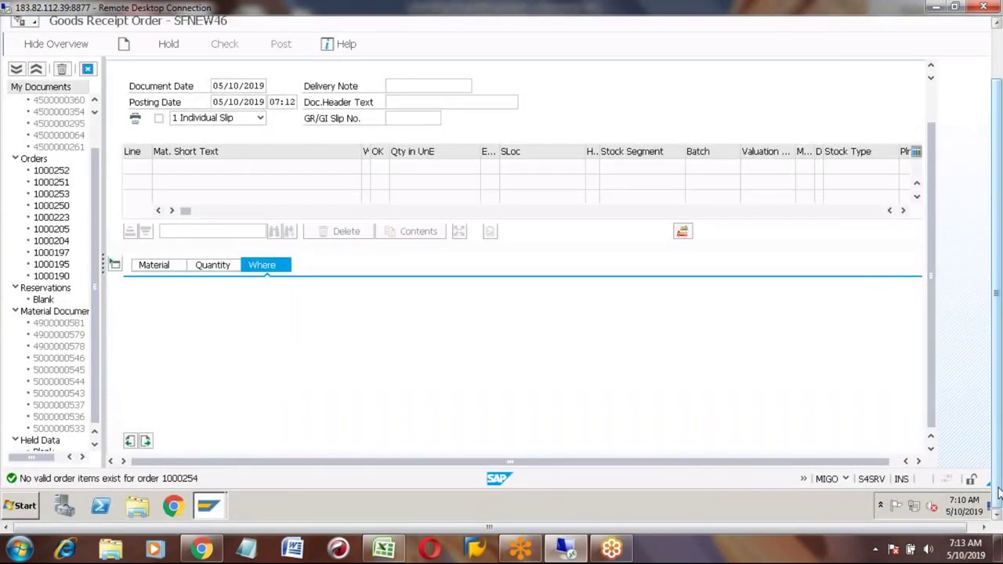
{"action": "left_click", "coordinate": [994, 49]}
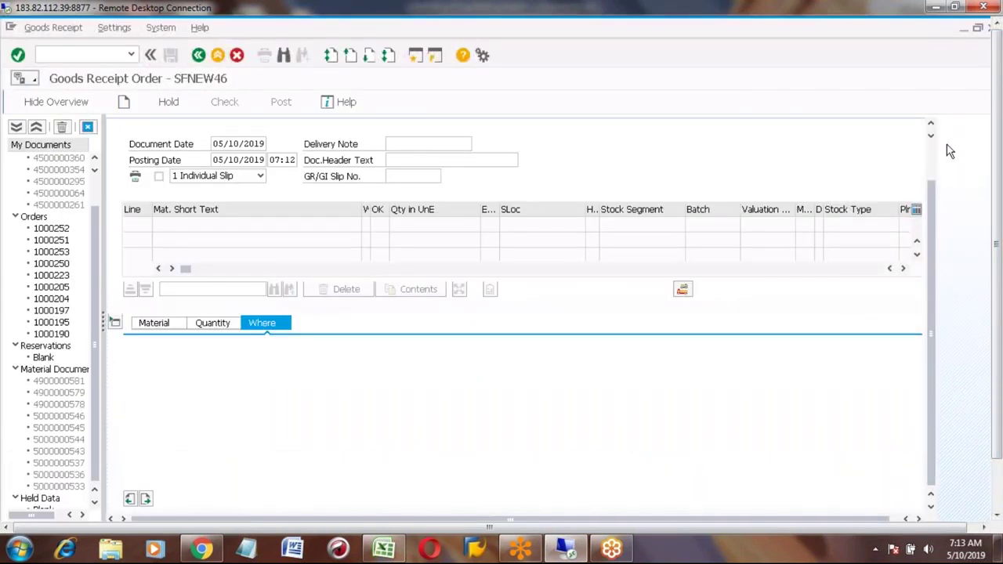
{"action": "left_click", "coordinate": [930, 157]}
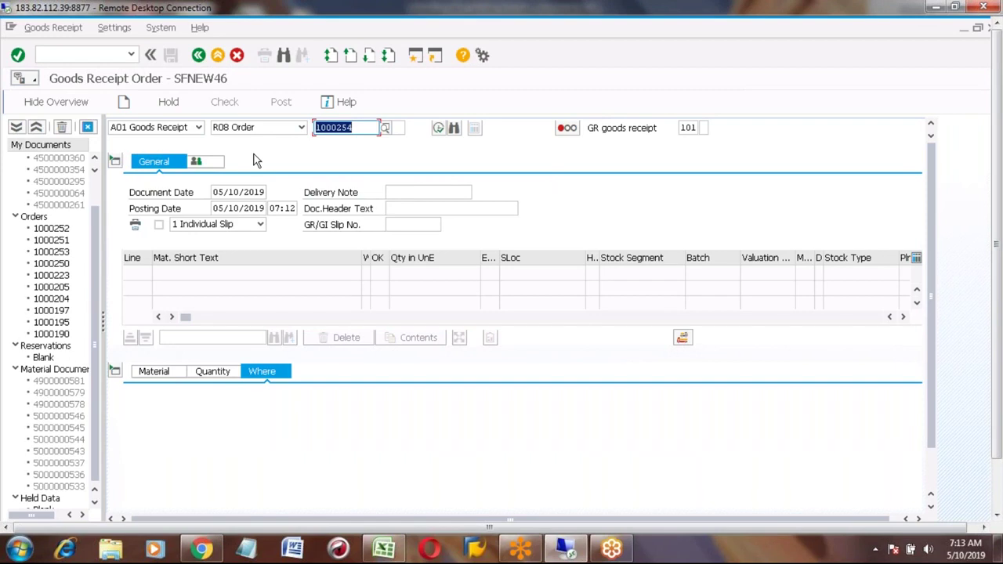
{"action": "left_click", "coordinate": [438, 129]}
Step: Restart MIGO and load the pasted production order number again
{"action": "left_click", "coordinate": [199, 55]}
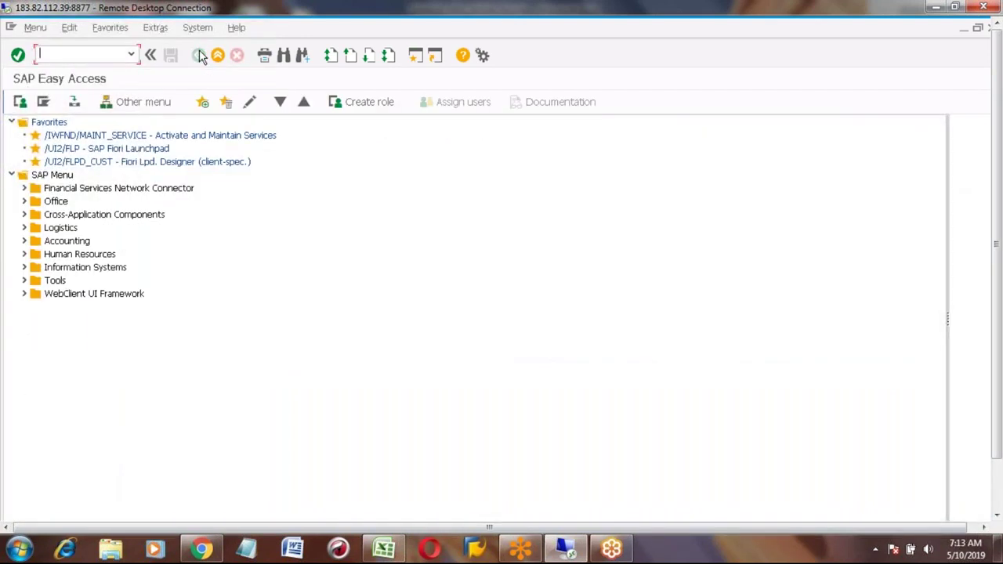
{"action": "type", "text": "MIGP"}
{"action": "key", "text": "BackSpace"}
{"action": "type", "text": "O"}
{"action": "key", "text": "Return"}
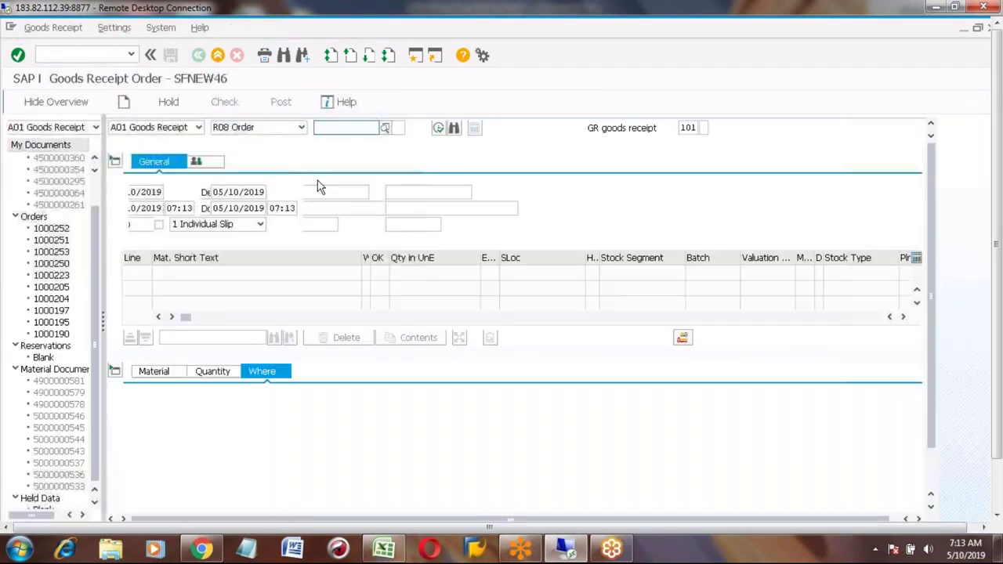
{"action": "left_click", "coordinate": [323, 128]}
{"action": "type", "text": "1000254"}
{"action": "key", "text": "Return"}
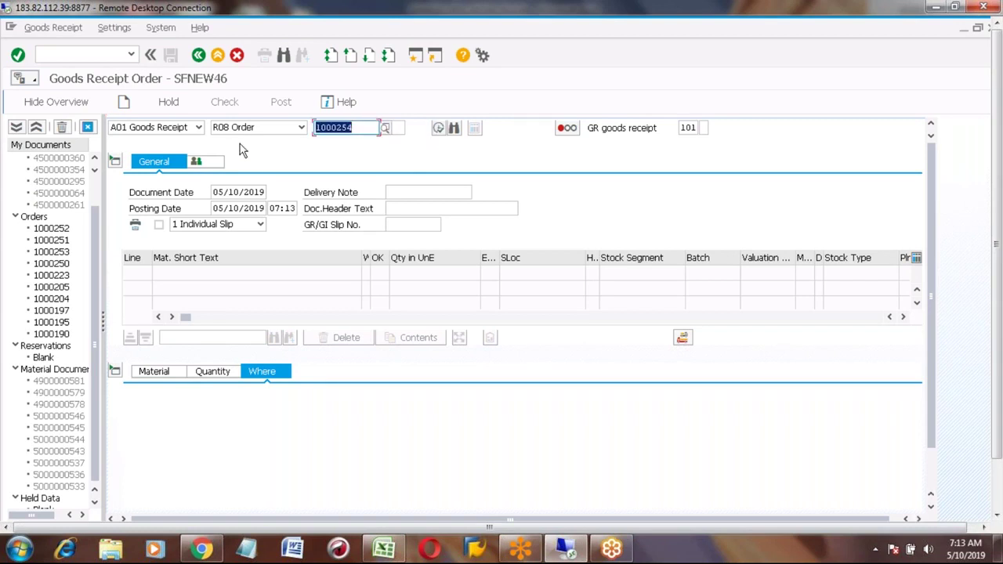
Step: Read the long text of error C6008 (no valid order items) and close it
{"action": "left_click", "coordinate": [936, 483]}
{"action": "left_click", "coordinate": [999, 493]}
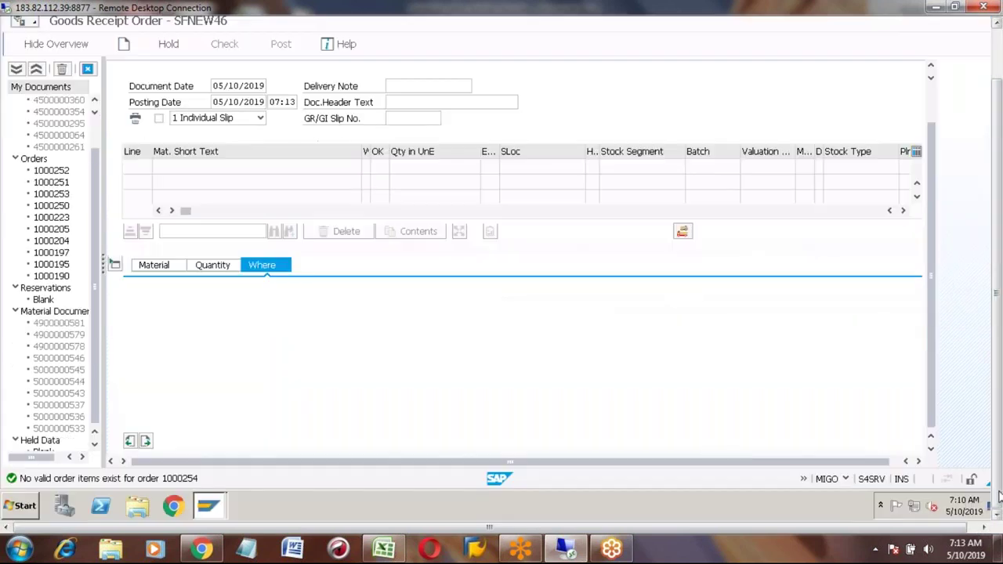
{"action": "left_click", "coordinate": [95, 479]}
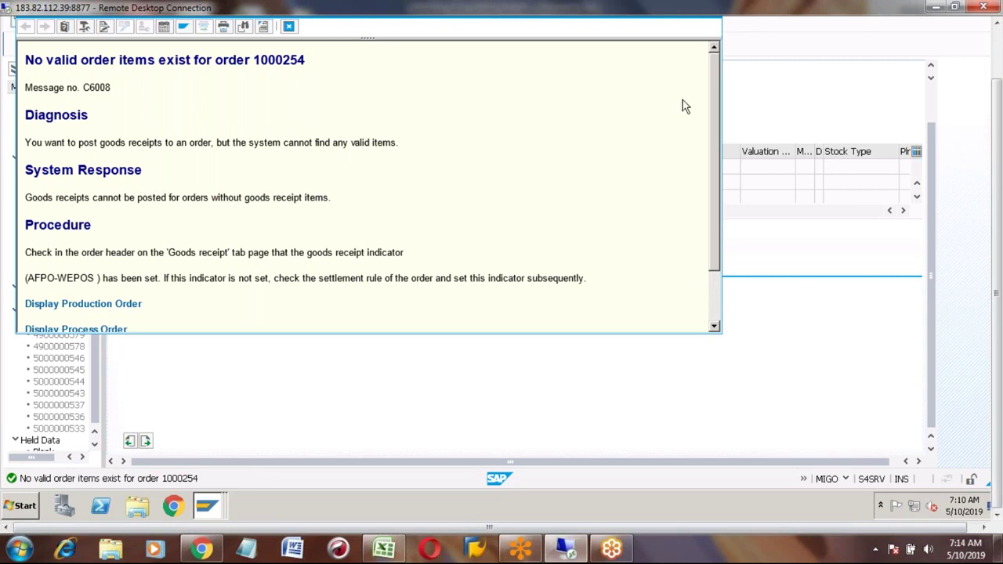
{"action": "left_click", "coordinate": [999, 49]}
{"action": "left_click", "coordinate": [714, 70]}
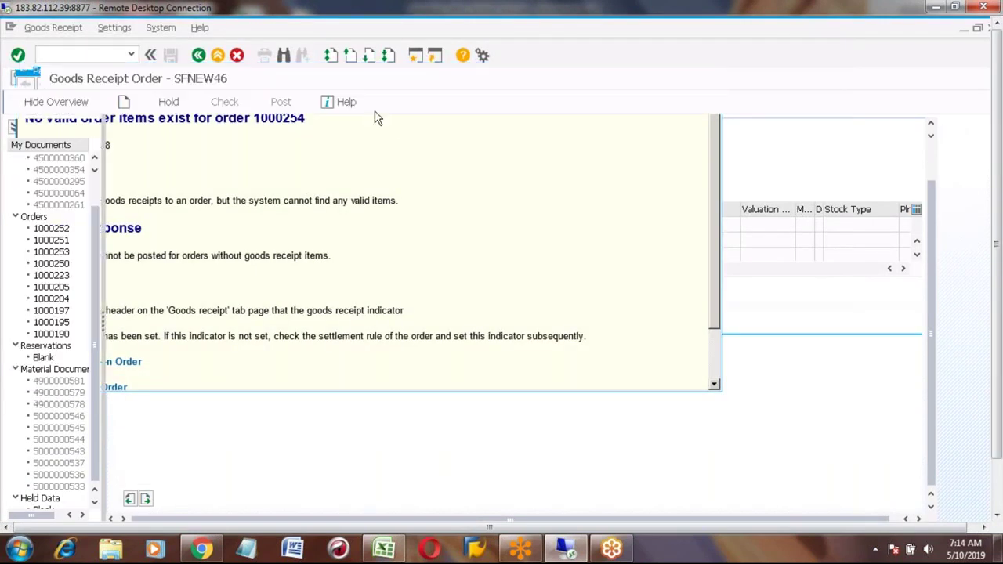
Step: Tick the Goods Receipt checkbox in order 1000254's header and save the order
{"action": "left_click", "coordinate": [217, 56]}
{"action": "type", "text": "MIGO"}
{"action": "key", "text": "Return"}
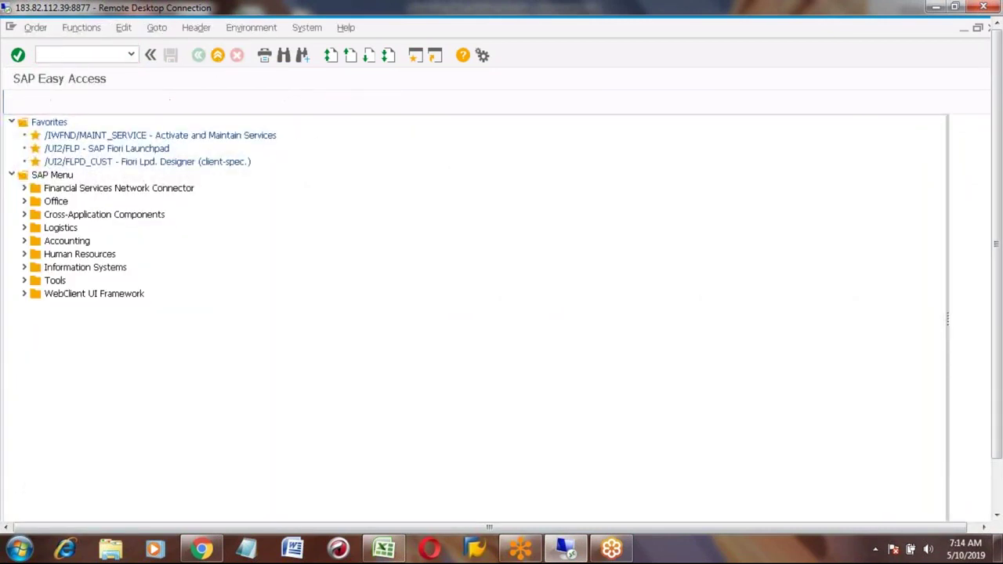
{"action": "key", "text": "Return"}
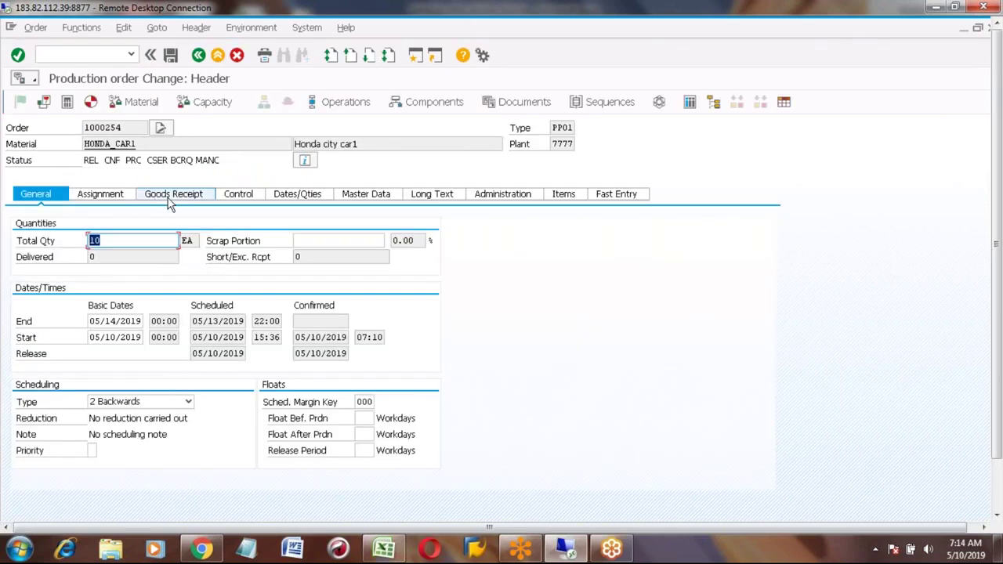
{"action": "left_click", "coordinate": [174, 197]}
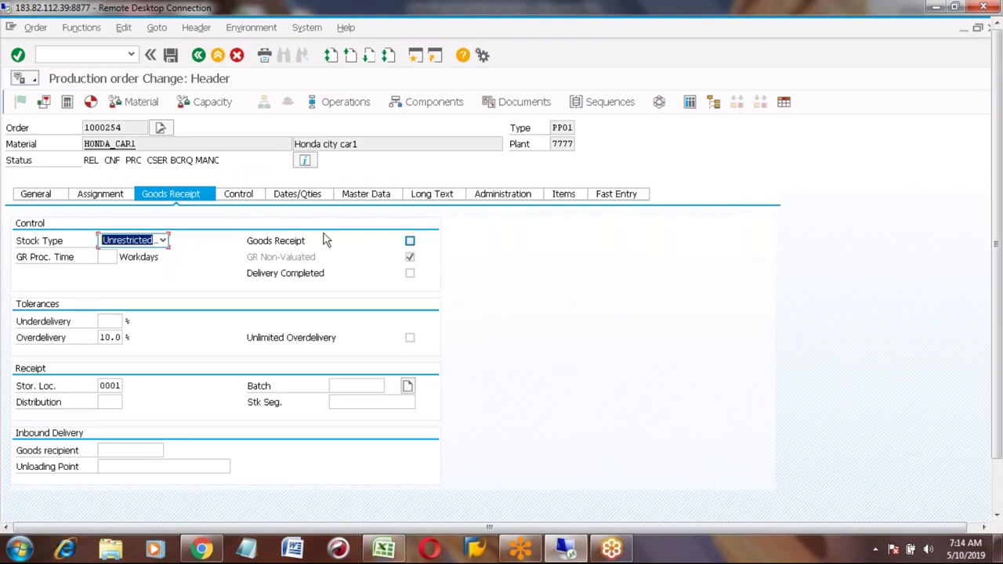
{"action": "left_click", "coordinate": [410, 242]}
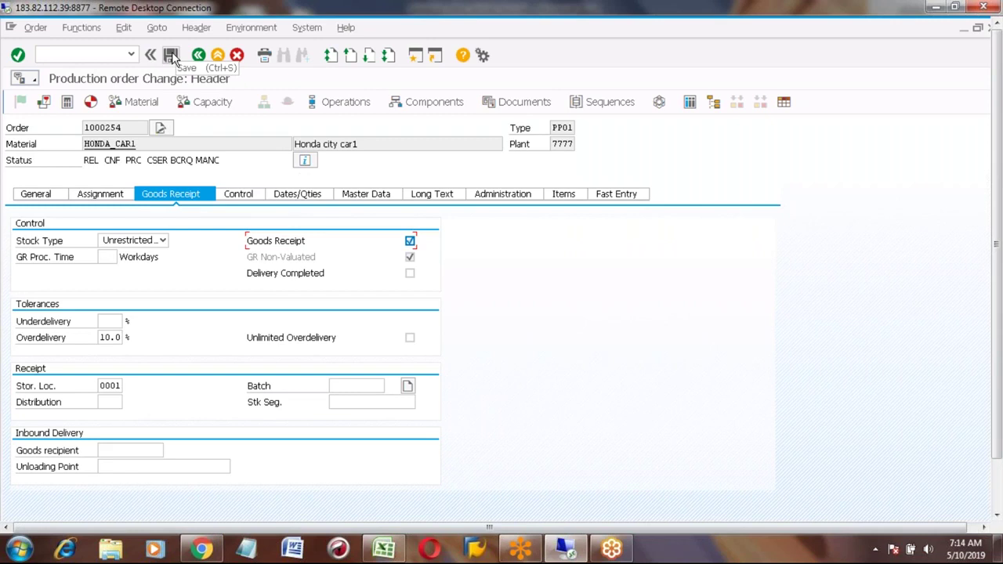
{"action": "left_click", "coordinate": [171, 54]}
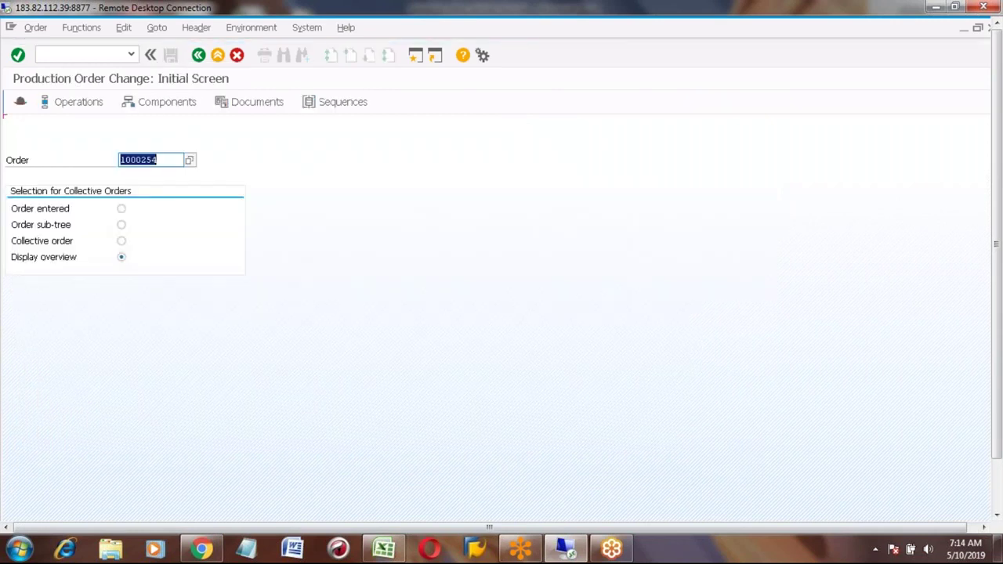
Step: Reopen MIGO and load order 1000254 for goods receipt
{"action": "left_click", "coordinate": [216, 55]}
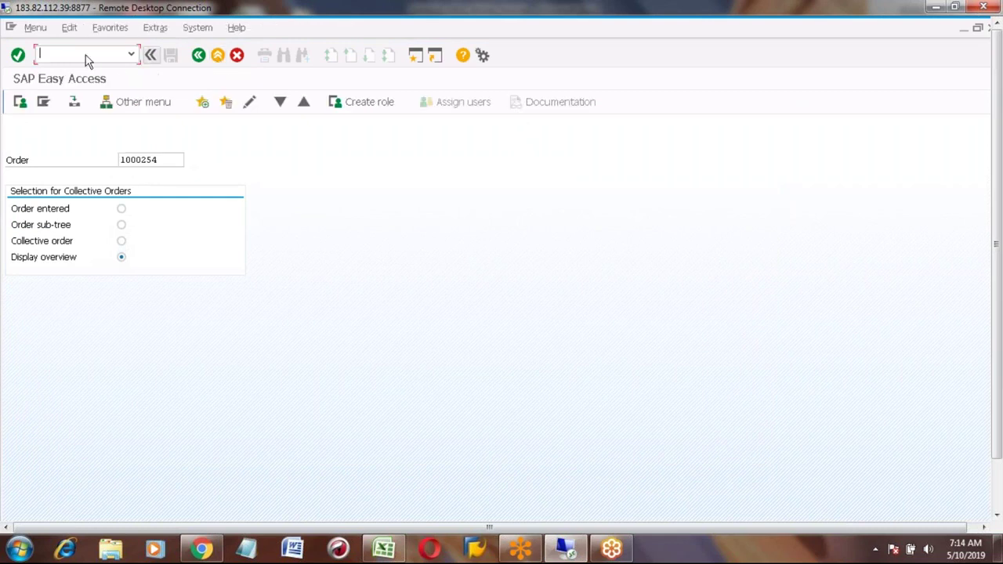
{"action": "type", "text": "MIGO"}
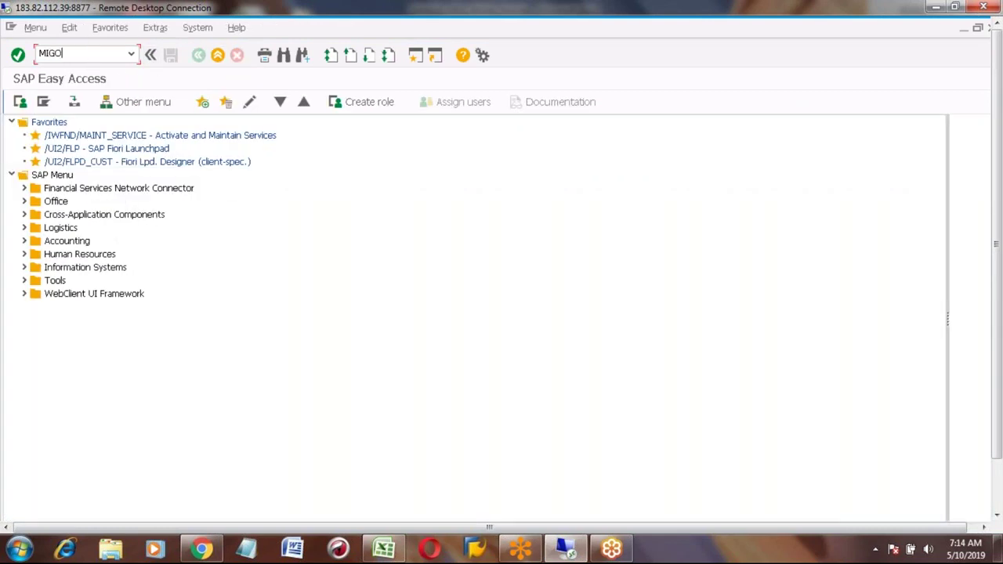
{"action": "key", "text": "Return"}
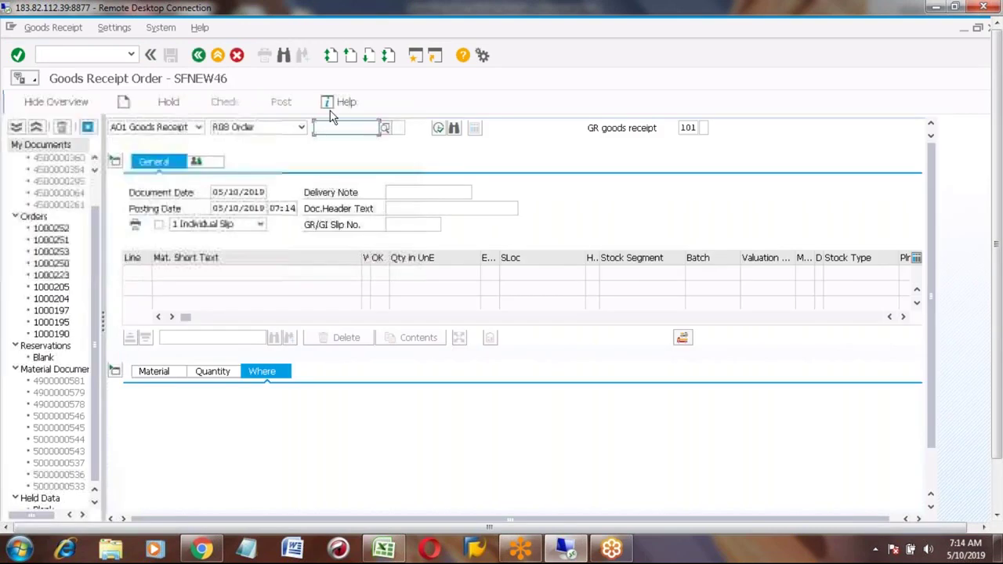
{"action": "type", "text": "1000254"}
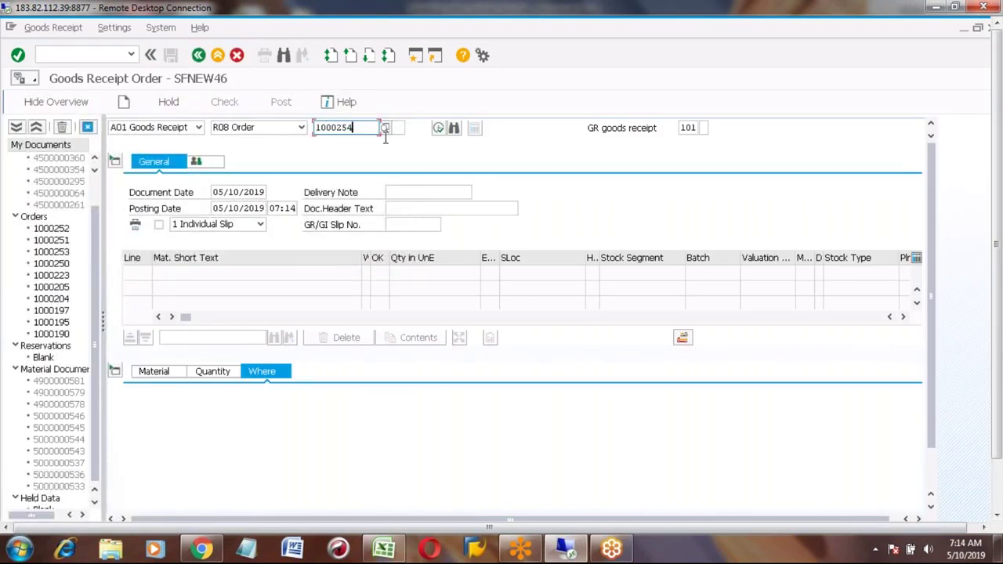
{"action": "left_click", "coordinate": [438, 129]}
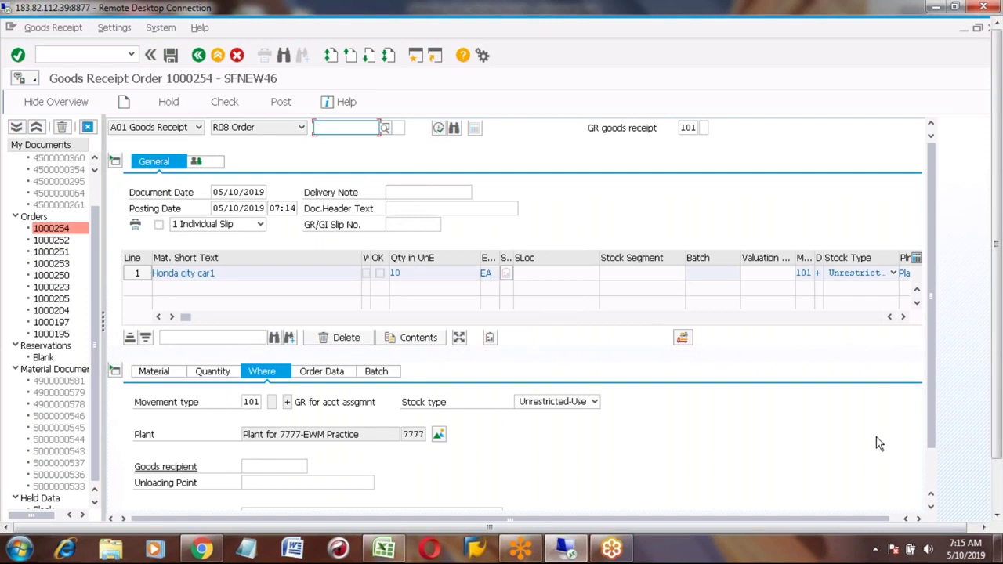
Step: Review Honda city car1's Quantity, Material and Where tabs, then show its Batch tab
{"action": "scroll", "coordinate": [934, 479], "scroll_direction": "down", "scroll_amount": 1}
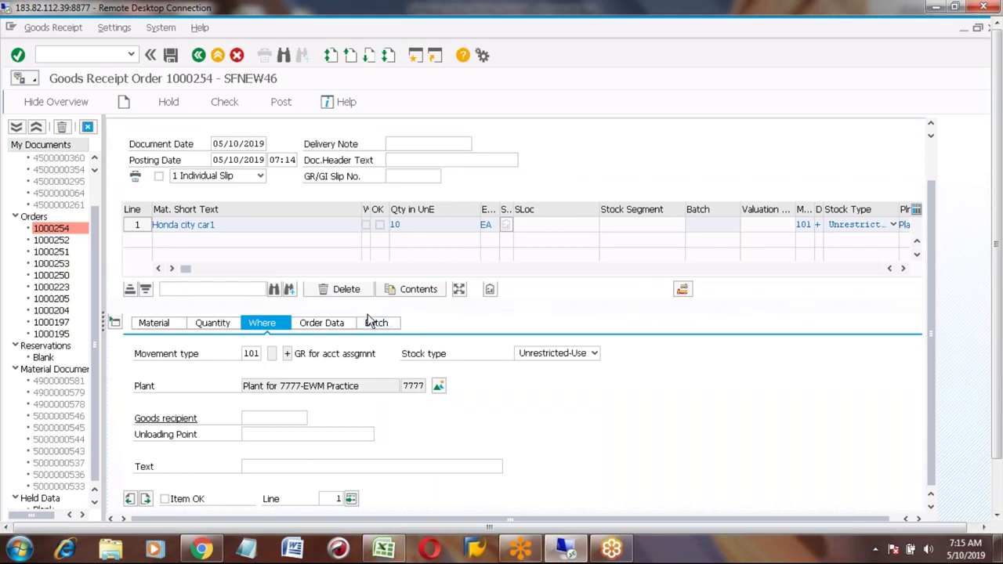
{"action": "left_click", "coordinate": [263, 421]}
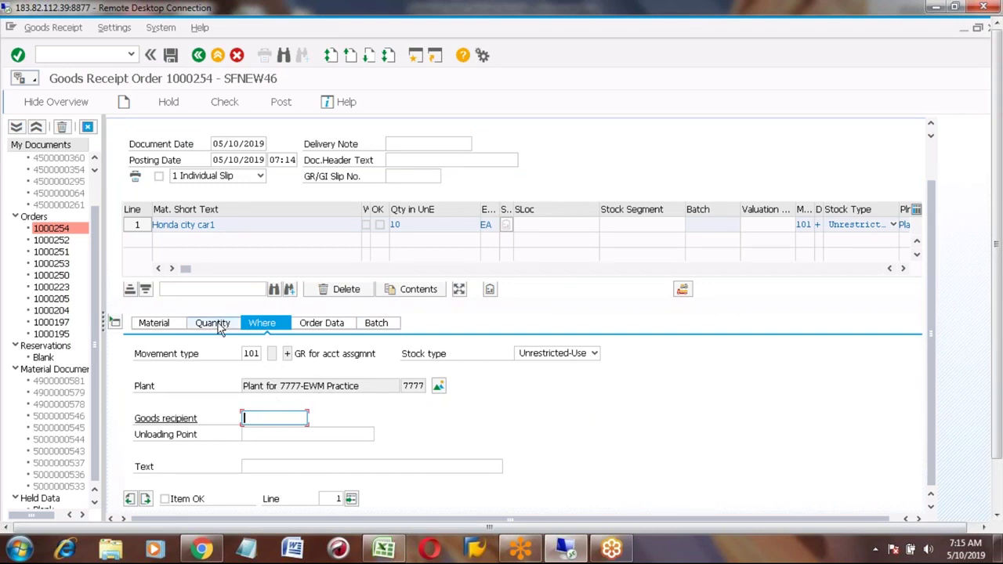
{"action": "left_click", "coordinate": [217, 324]}
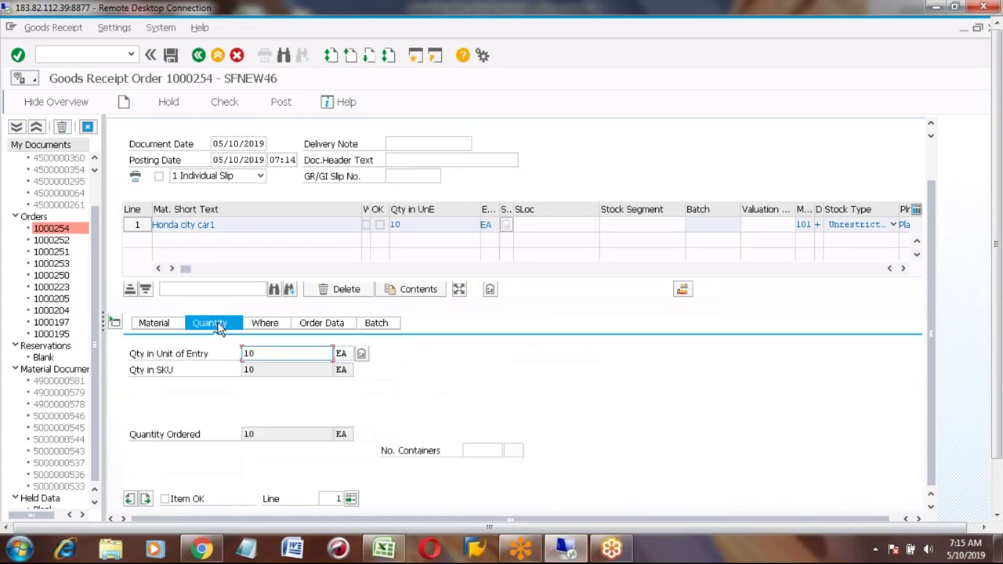
{"action": "left_click", "coordinate": [158, 323]}
{"action": "left_click", "coordinate": [268, 326]}
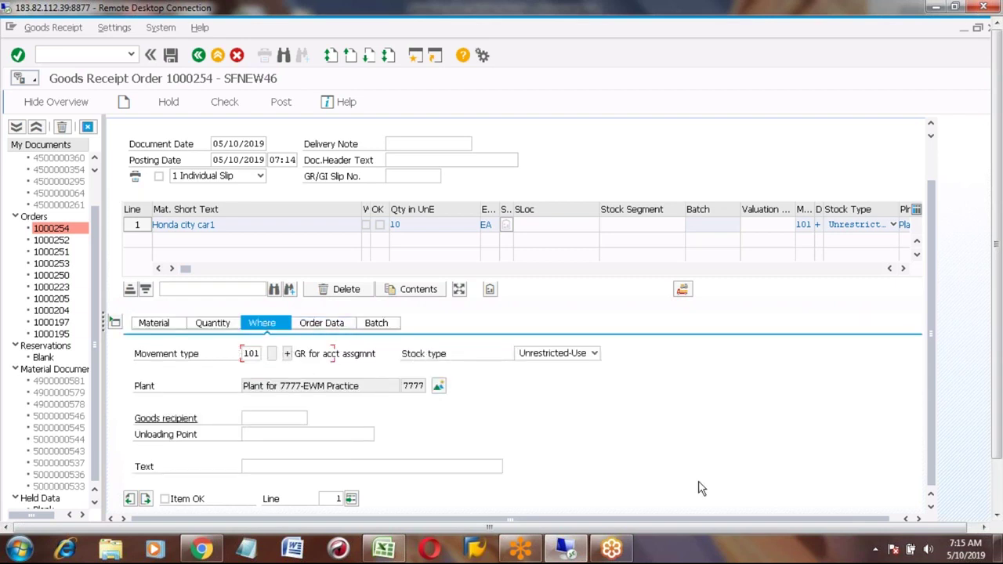
{"action": "left_click", "coordinate": [998, 500]}
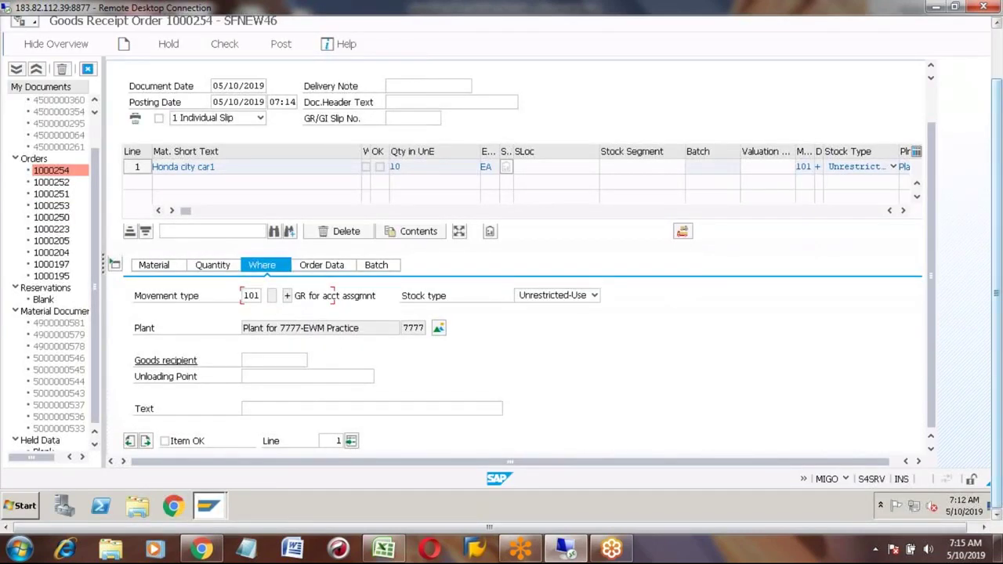
{"action": "left_click", "coordinate": [998, 58]}
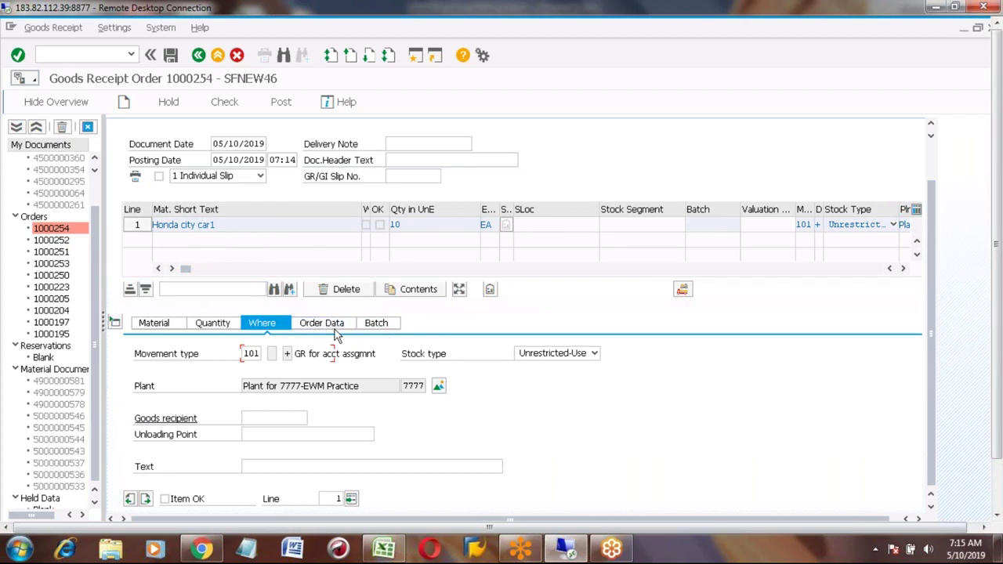
{"action": "left_click", "coordinate": [379, 328]}
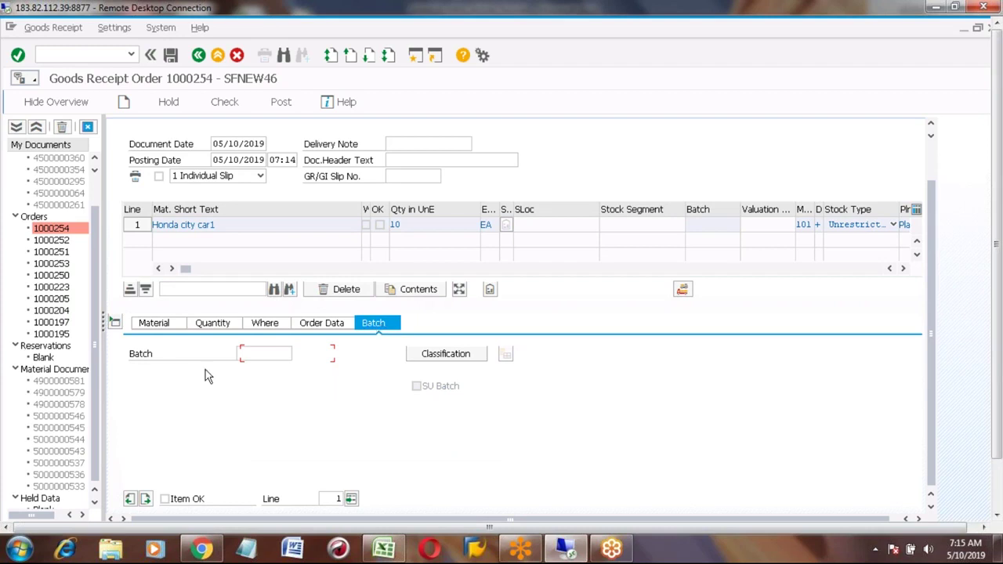
{"action": "left_click", "coordinate": [257, 354]}
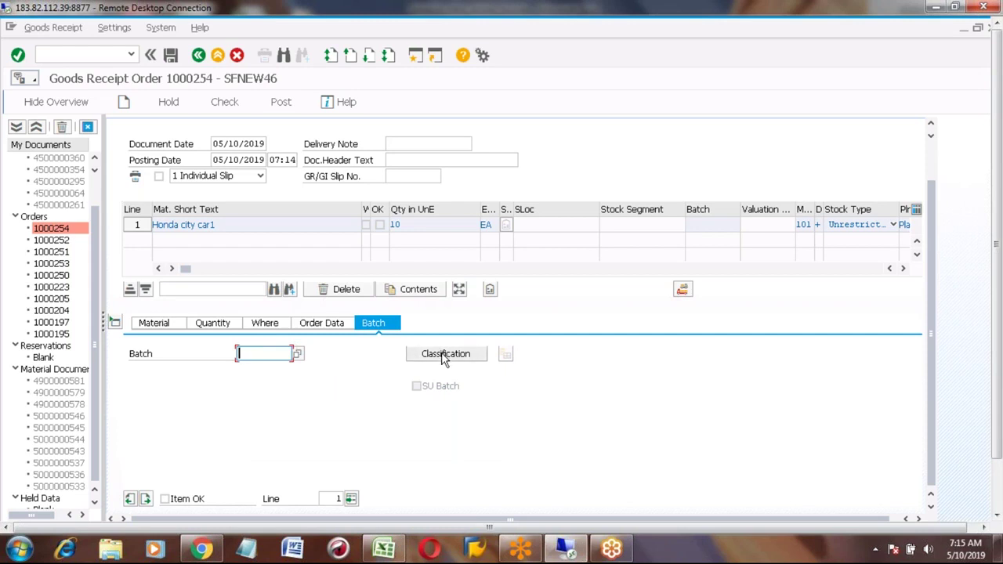
{"action": "left_click", "coordinate": [443, 354]}
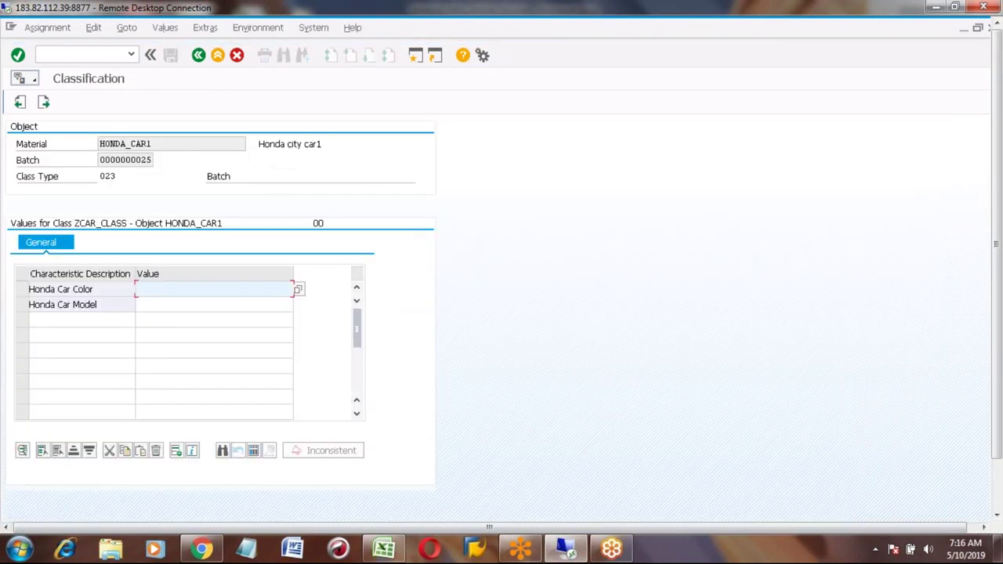
{"action": "left_click", "coordinate": [121, 161]}
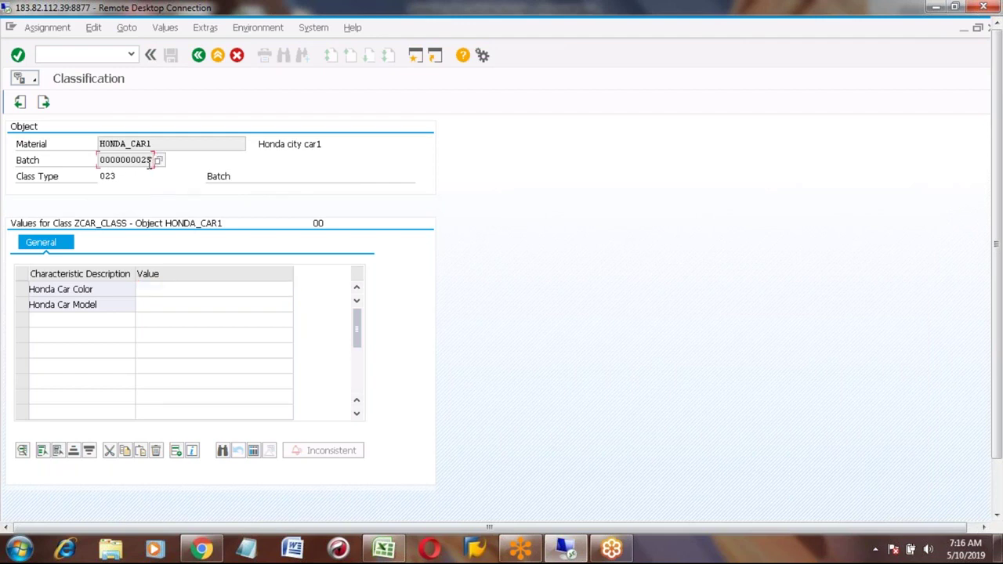
{"action": "left_click", "coordinate": [180, 290]}
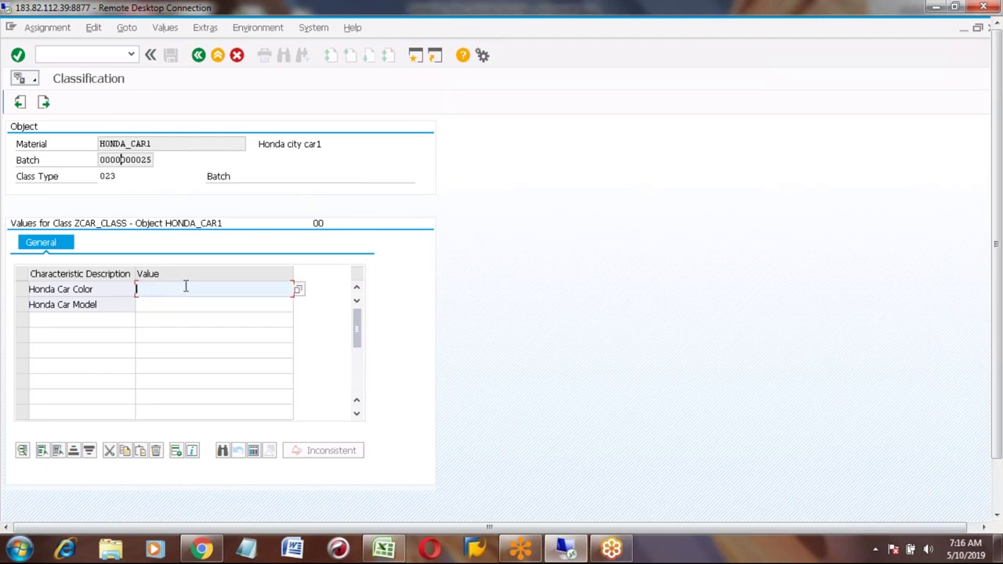
{"action": "left_click", "coordinate": [299, 290]}
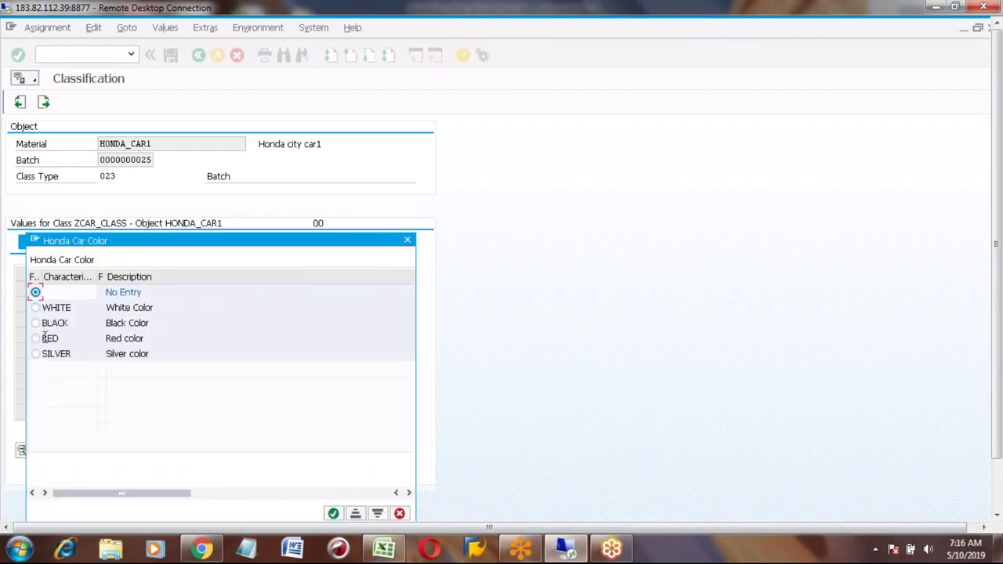
{"action": "left_click", "coordinate": [36, 323]}
{"action": "left_click", "coordinate": [333, 514]}
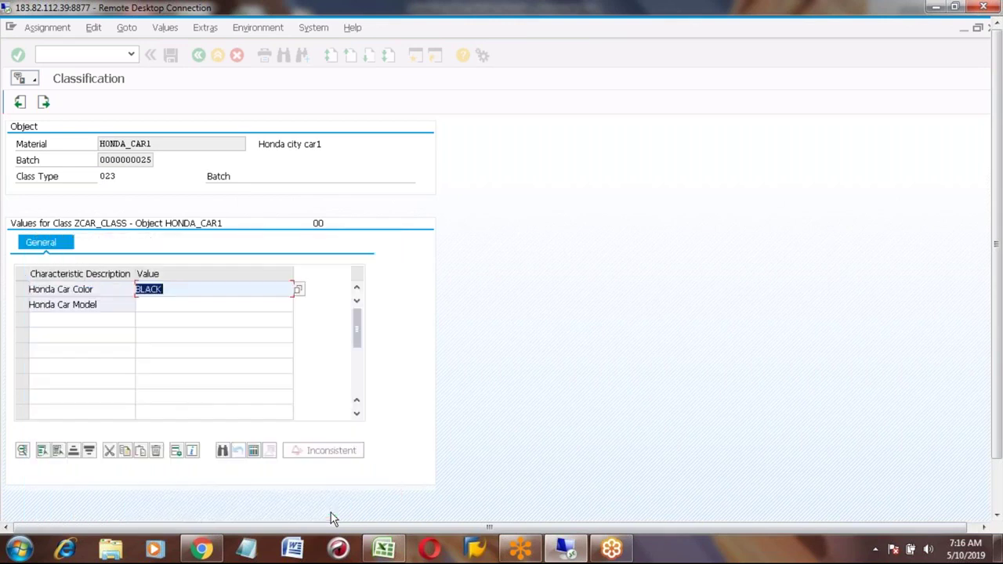
Step: Set Honda Car Model to CITY and return to the goods receipt
{"action": "left_click", "coordinate": [189, 308]}
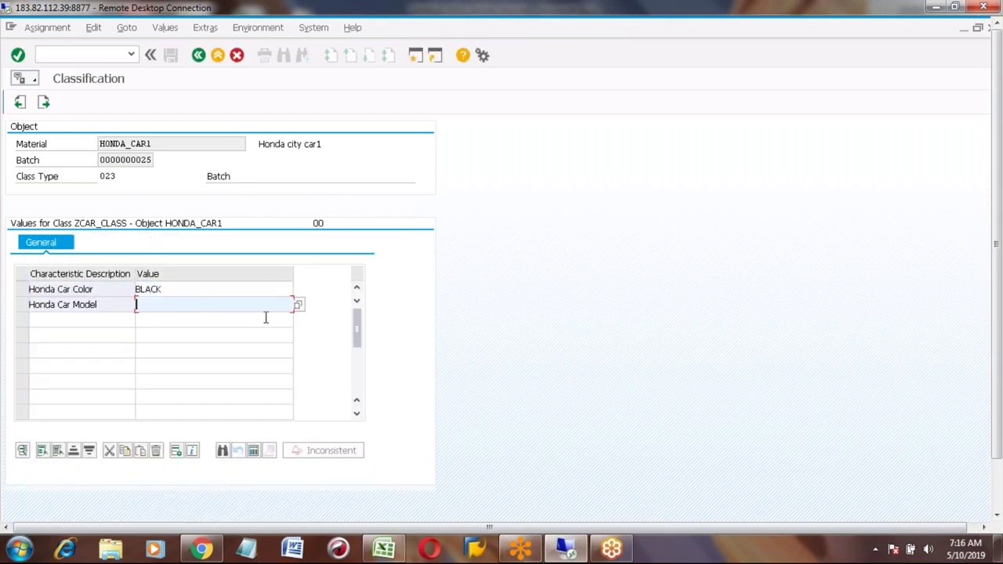
{"action": "left_click", "coordinate": [299, 307]}
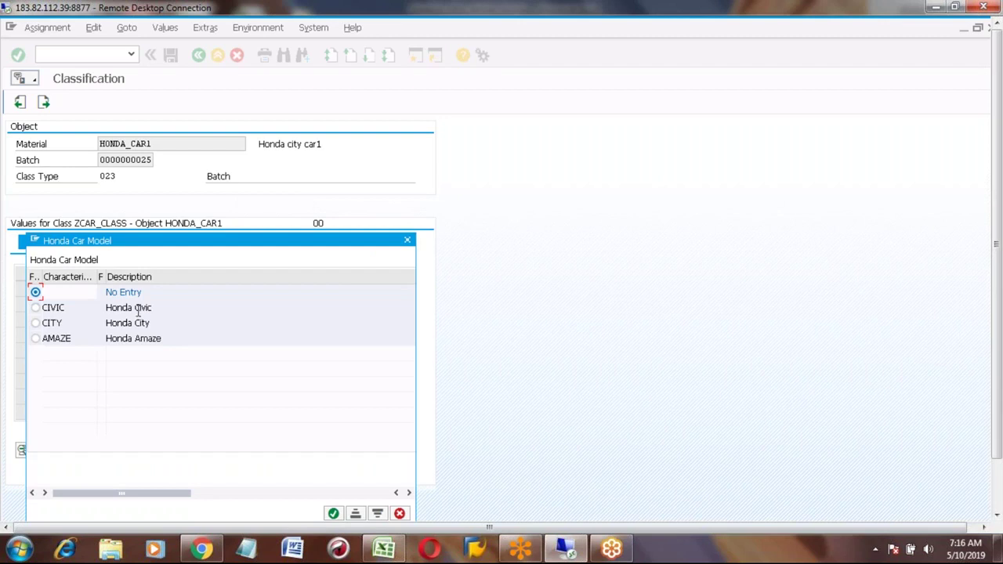
{"action": "left_click", "coordinate": [35, 324]}
{"action": "left_click", "coordinate": [334, 514]}
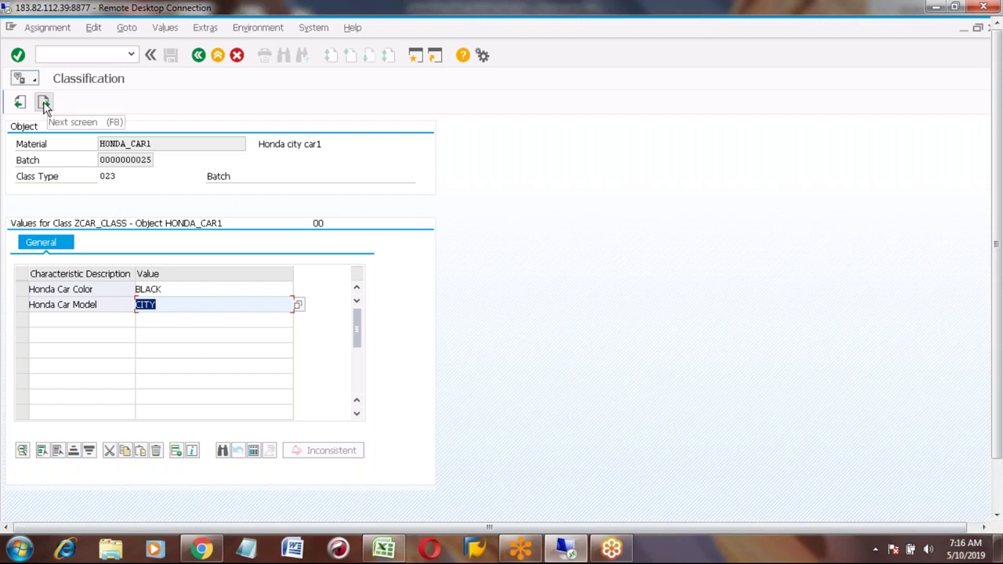
{"action": "left_click", "coordinate": [43, 106]}
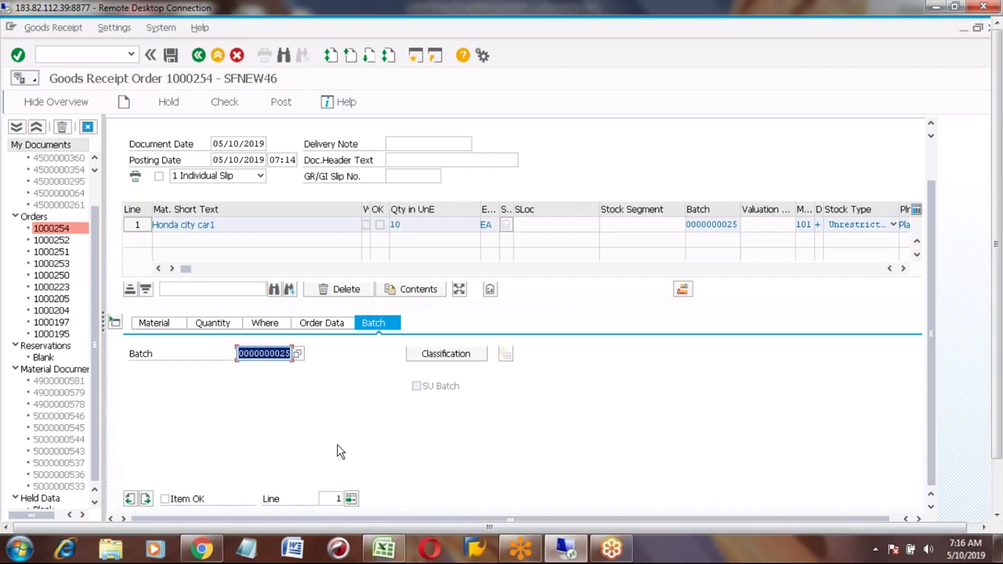
Step: Mark the Honda city car1 item OK and post, getting the 7777/0001 charts-of-accounts error
{"action": "left_click", "coordinate": [165, 500]}
{"action": "left_click", "coordinate": [164, 500]}
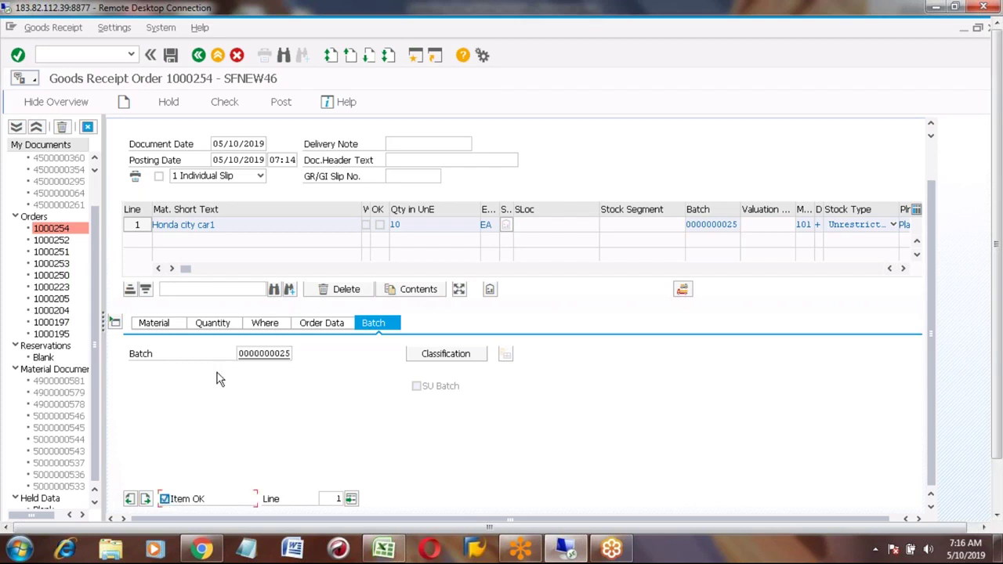
{"action": "left_click", "coordinate": [263, 325]}
{"action": "left_click", "coordinate": [255, 421]}
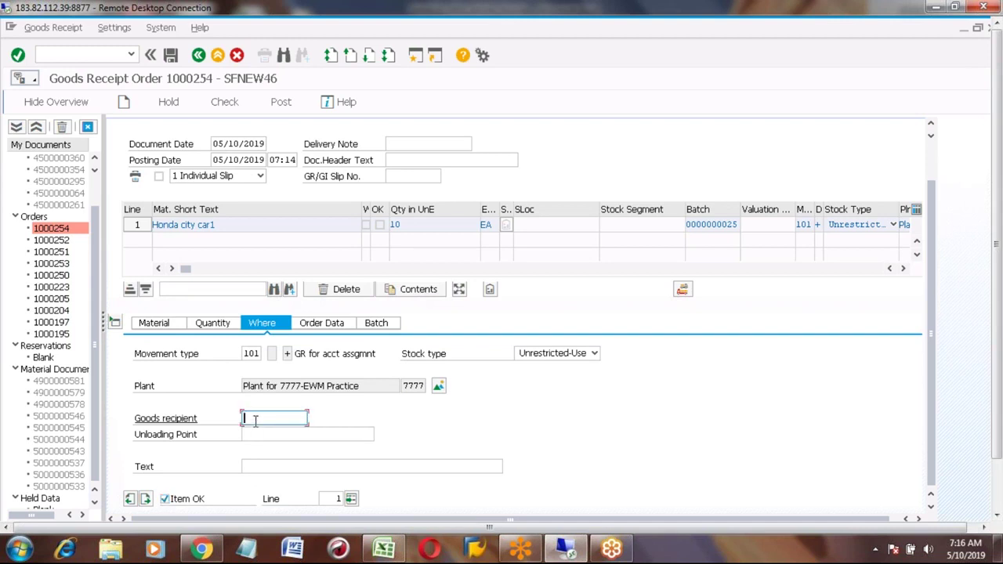
{"action": "left_click", "coordinate": [282, 102]}
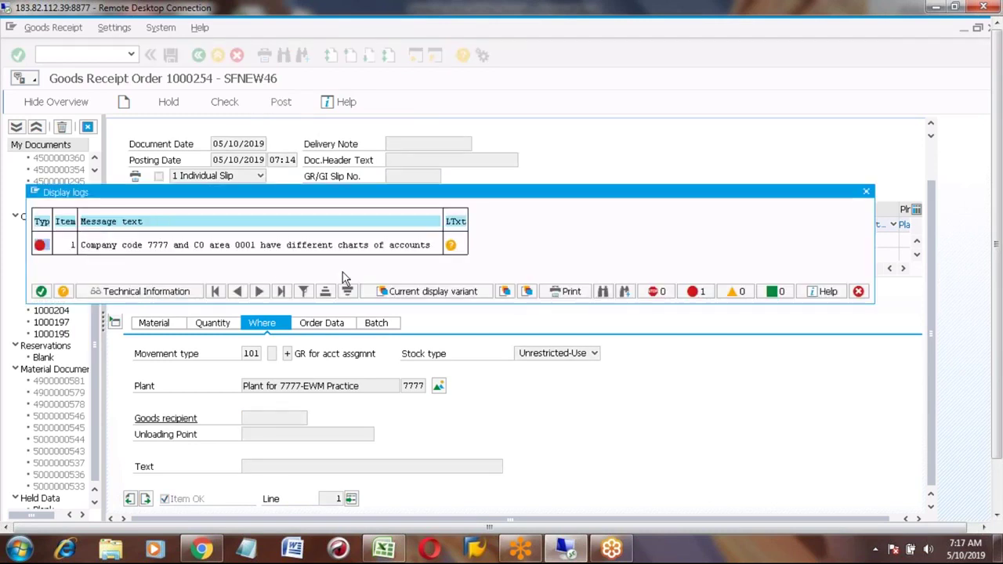
Step: Close the error log, review the Quantity, Material, Where, Order Data and Batch tabs, and repost
{"action": "left_click", "coordinate": [866, 192]}
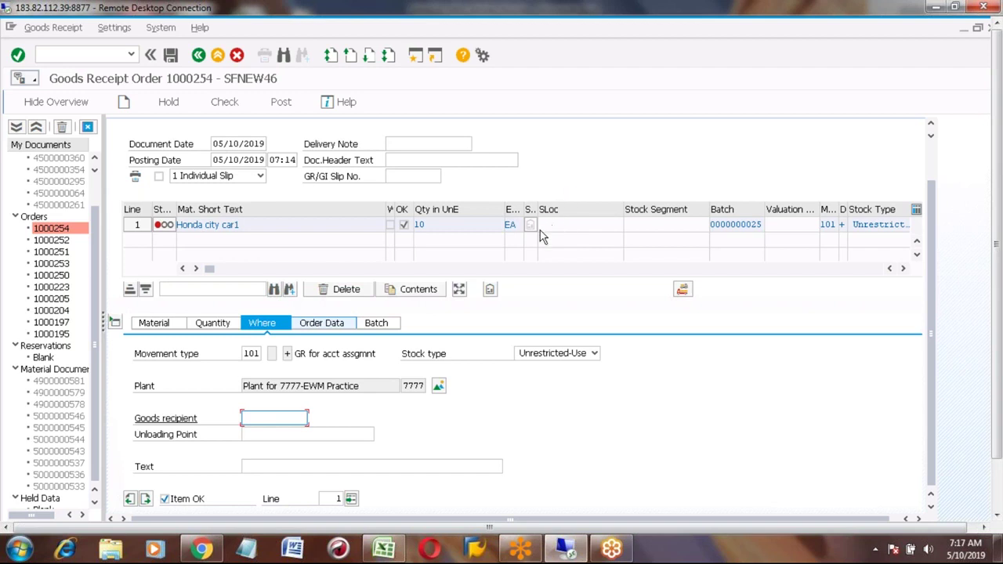
{"action": "left_click", "coordinate": [207, 326]}
{"action": "left_click", "coordinate": [151, 326]}
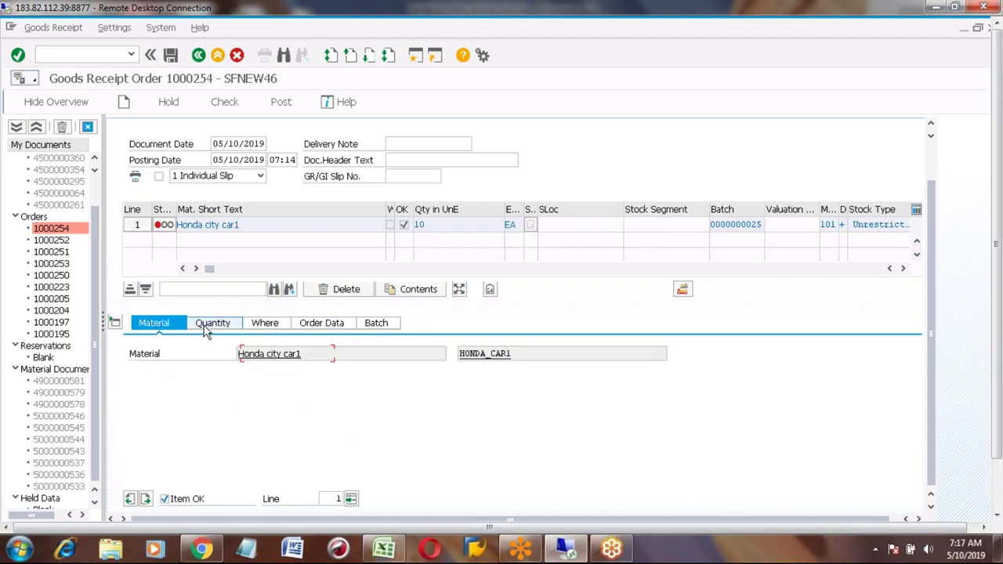
{"action": "left_click", "coordinate": [210, 325]}
{"action": "left_click", "coordinate": [267, 325]}
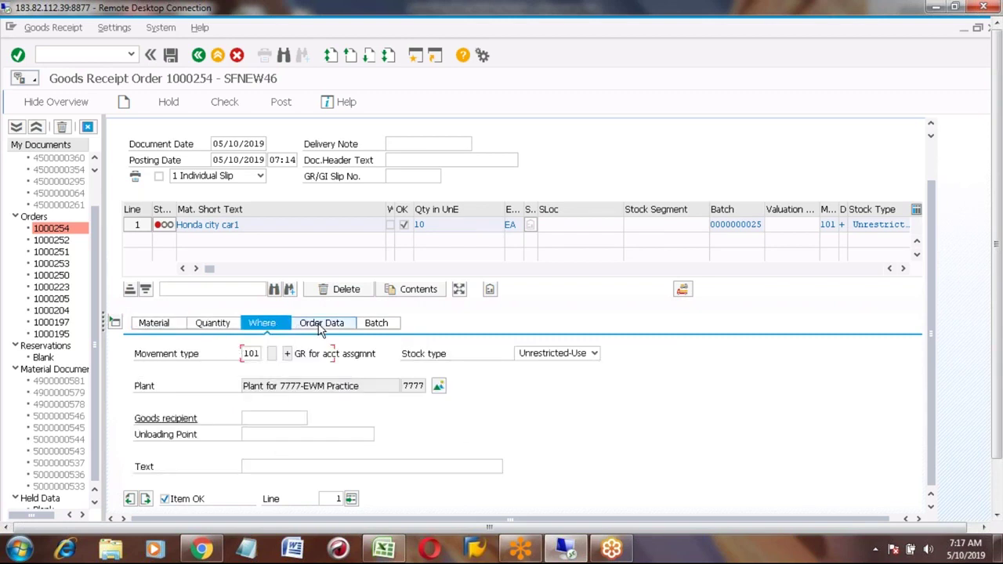
{"action": "left_click", "coordinate": [321, 327]}
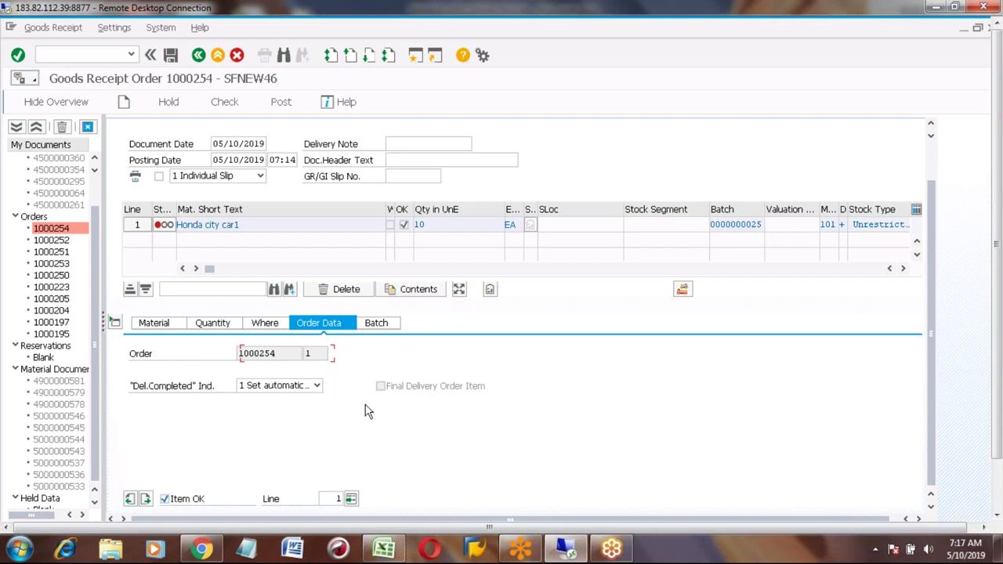
{"action": "left_click", "coordinate": [377, 323]}
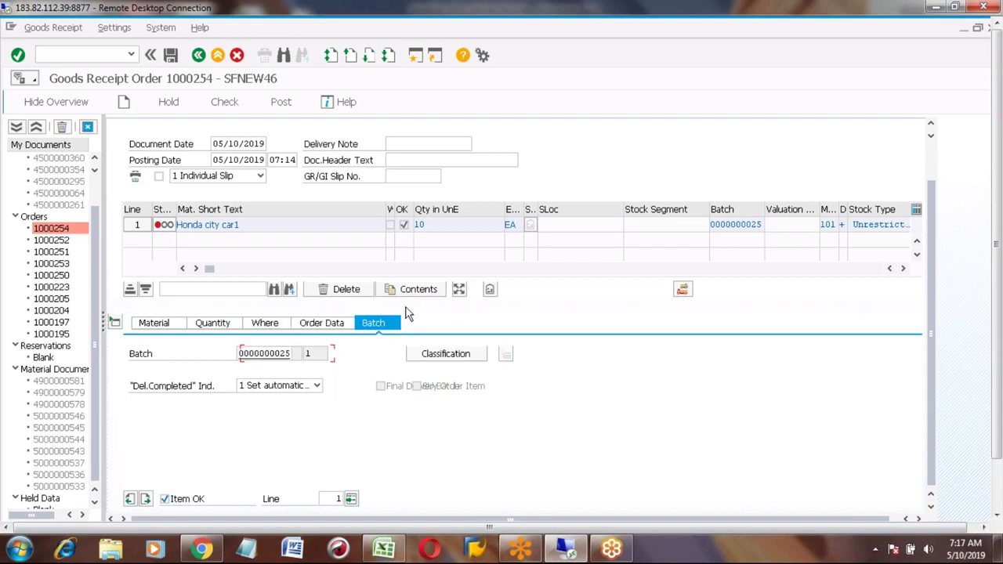
{"action": "left_click", "coordinate": [332, 326]}
{"action": "left_click", "coordinate": [278, 328]}
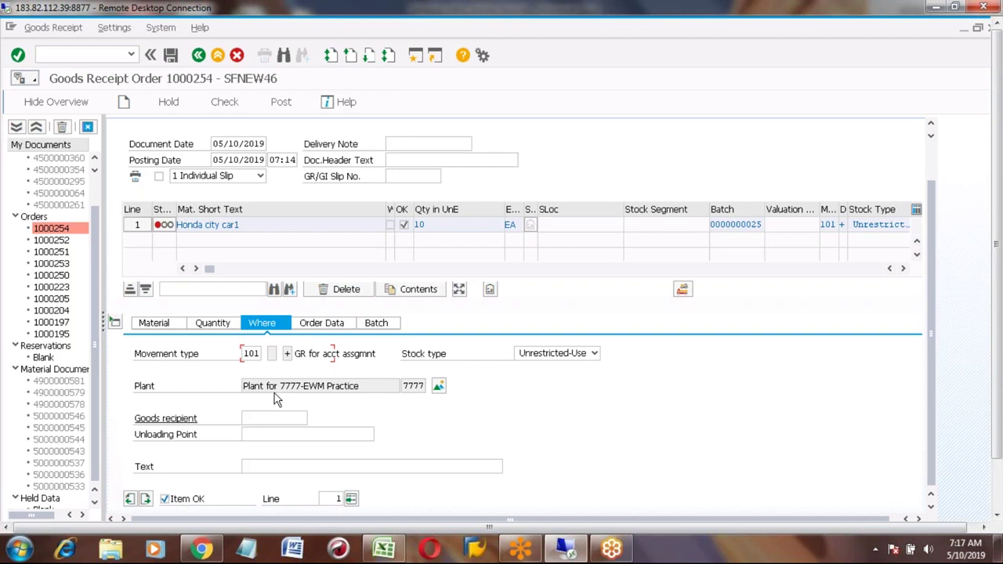
{"action": "left_click", "coordinate": [282, 105]}
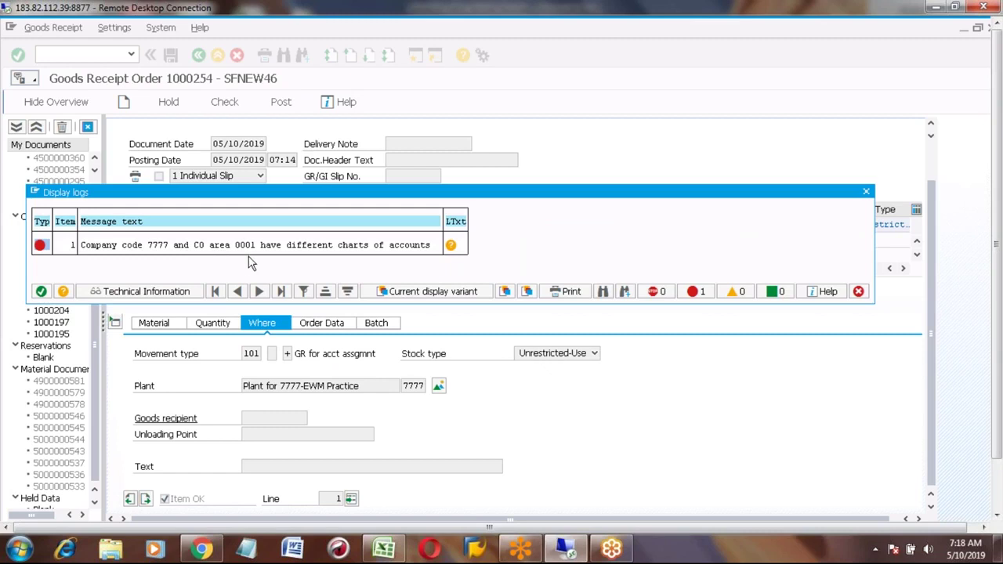
Step: Read and close the charts-of-accounts error explanation and log, then switch to the Excel testing list
{"action": "left_click", "coordinate": [450, 245]}
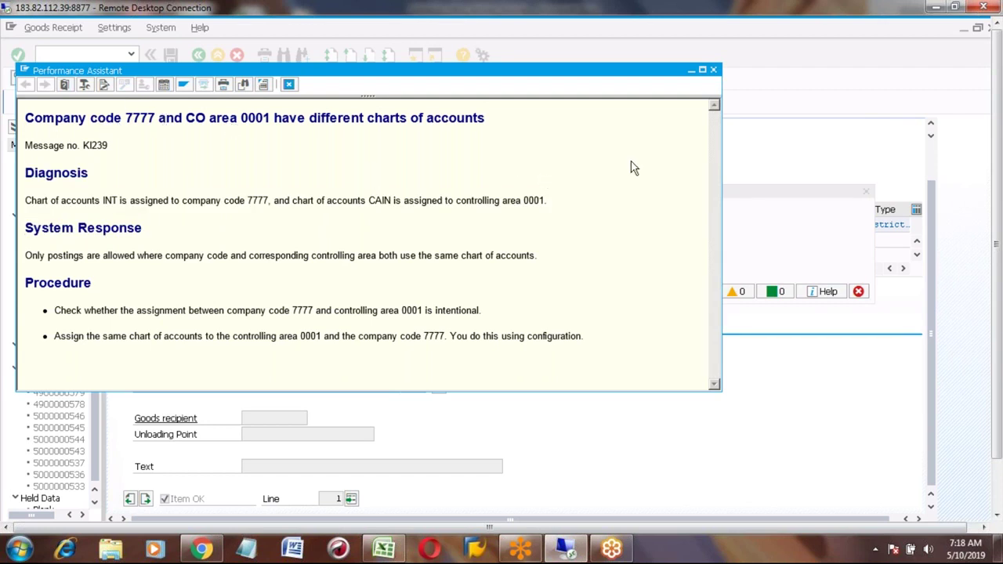
{"action": "left_click", "coordinate": [713, 71]}
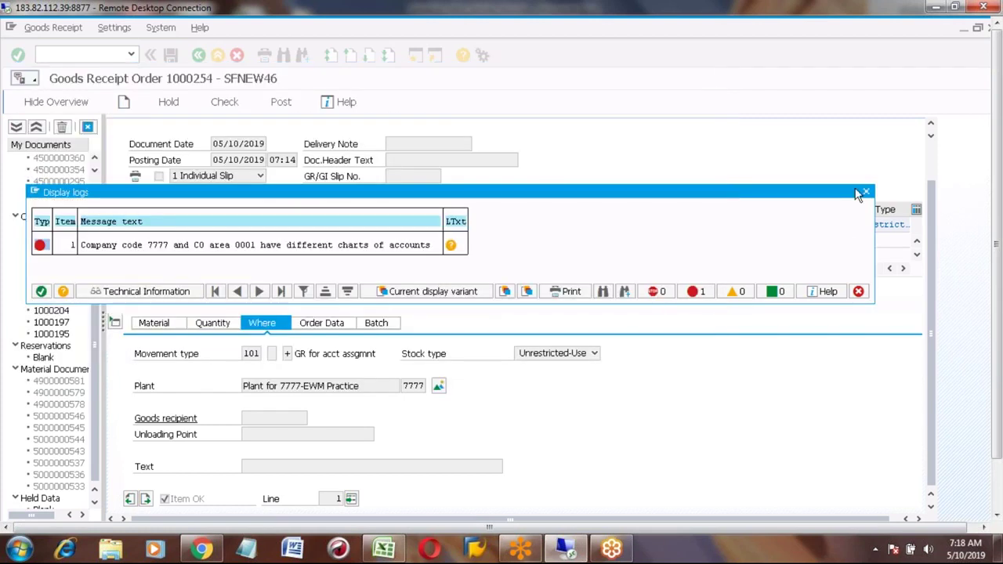
{"action": "left_click", "coordinate": [866, 193]}
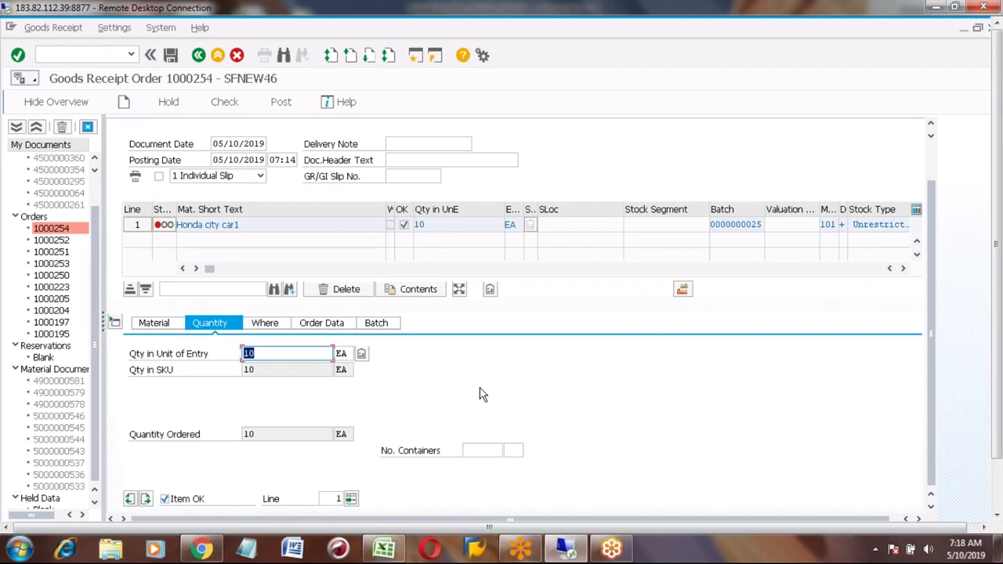
{"action": "left_click", "coordinate": [384, 549]}
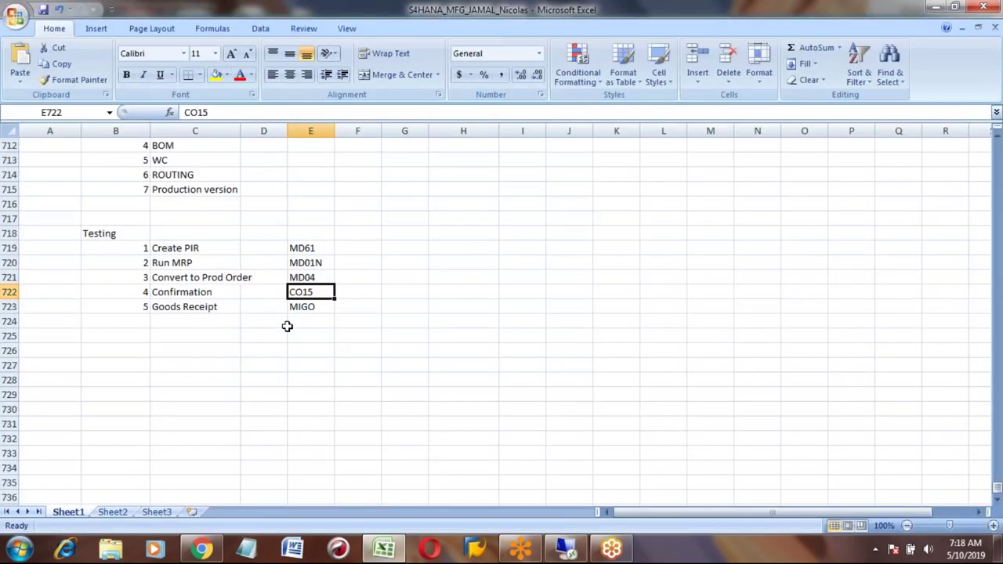
{"action": "key", "text": "alt+Tab"}
{"action": "left_click", "coordinate": [382, 326]}
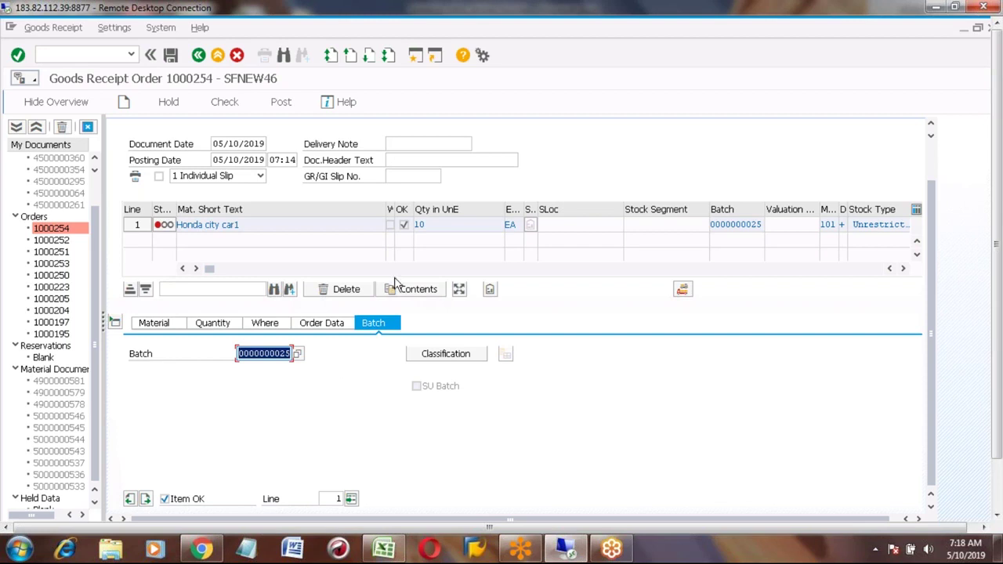
Step: Start transaction SPRO in a second SAP session and open the SAP Reference IMG
{"action": "left_click", "coordinate": [415, 56]}
{"action": "type", "text": "spro"}
{"action": "key", "text": "Return"}
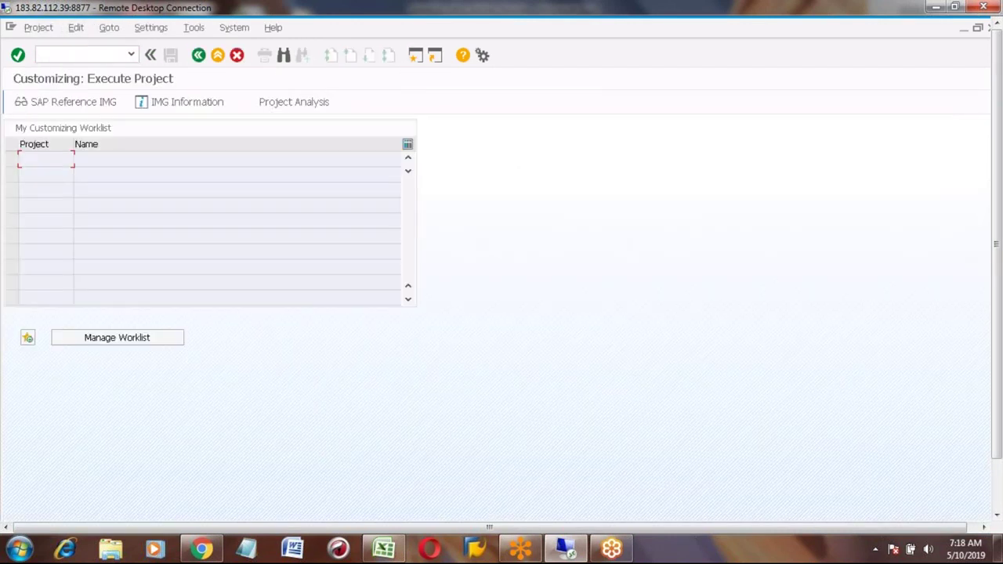
{"action": "left_click", "coordinate": [88, 111]}
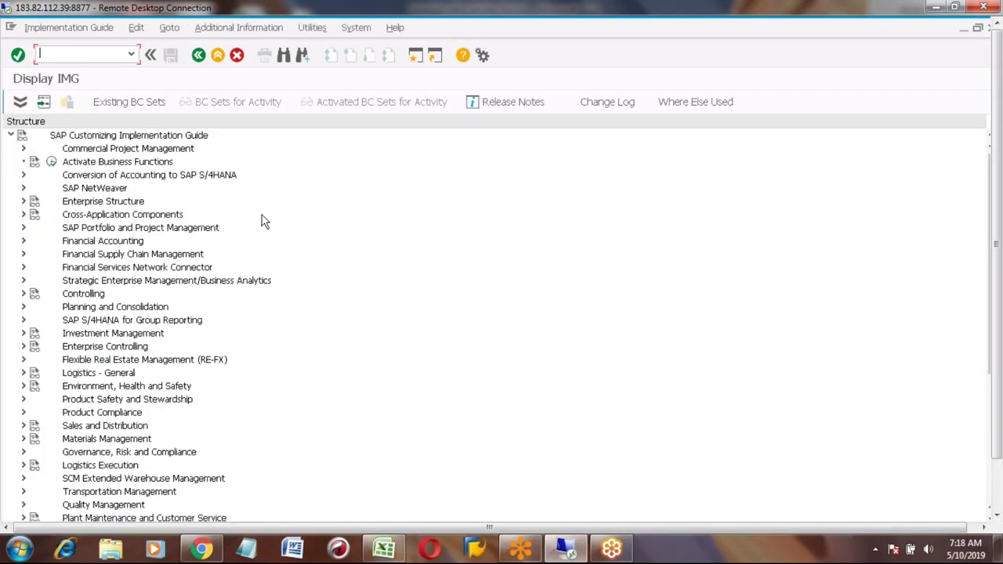
Step: Expand Enterprise Structure > Definition down to its Financial Accounting definitions
{"action": "left_click", "coordinate": [23, 201]}
{"action": "left_click", "coordinate": [36, 227]}
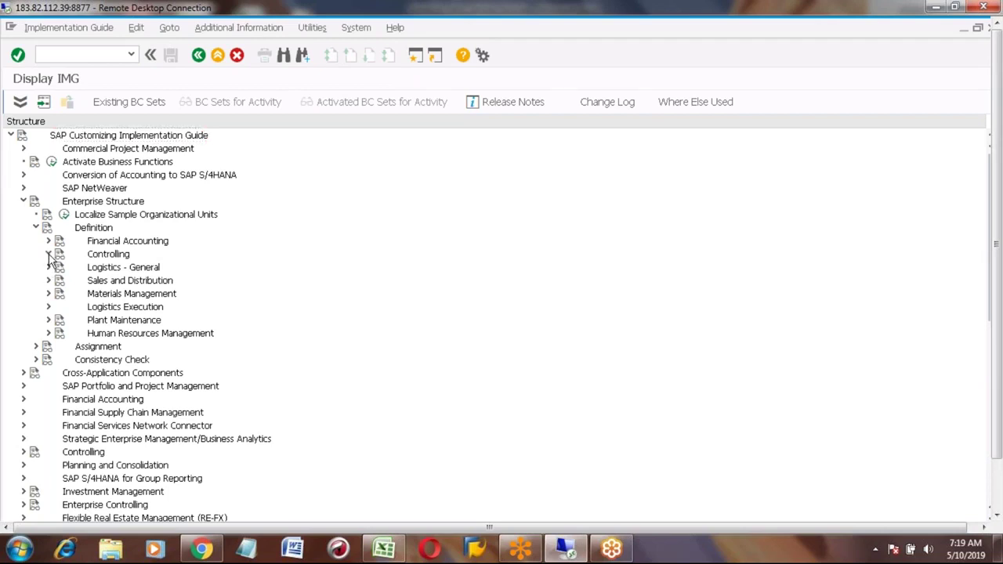
{"action": "left_click", "coordinate": [47, 255]}
{"action": "left_click", "coordinate": [48, 255]}
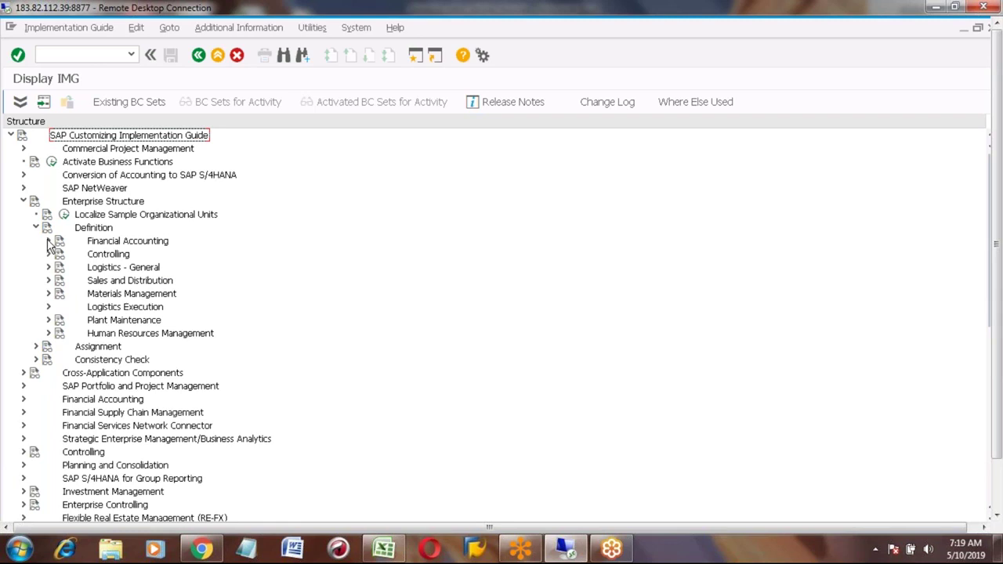
{"action": "left_click", "coordinate": [48, 241]}
Step: Check company 1000's internal trading partner details in Define company, then return to the IMG
{"action": "left_click", "coordinate": [89, 255]}
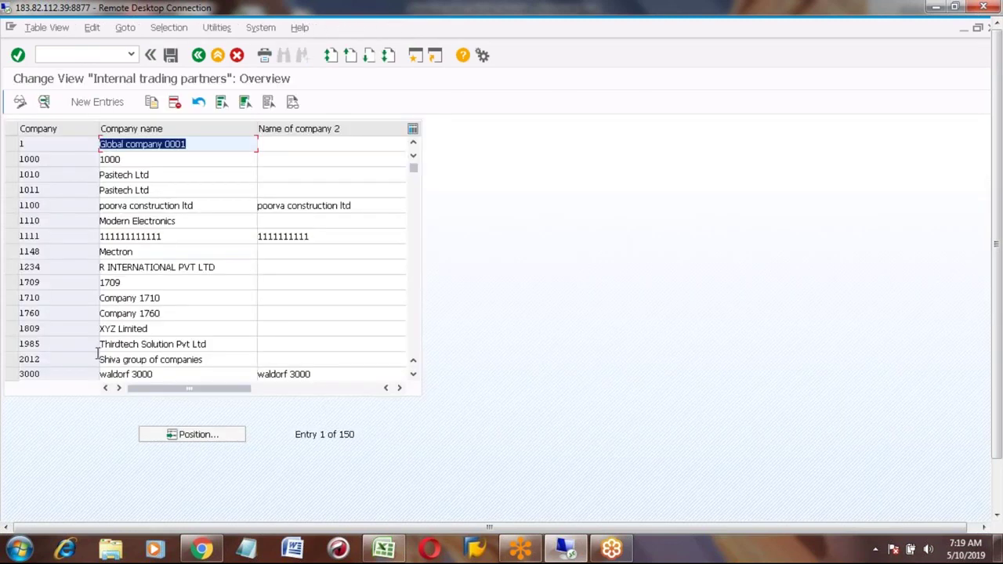
{"action": "left_click", "coordinate": [56, 337]}
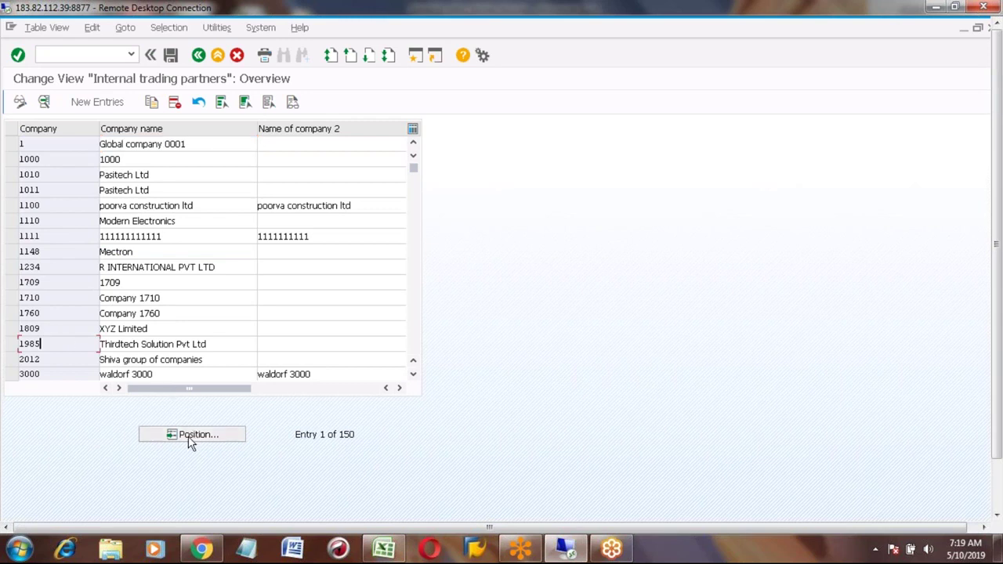
{"action": "left_click", "coordinate": [11, 160]}
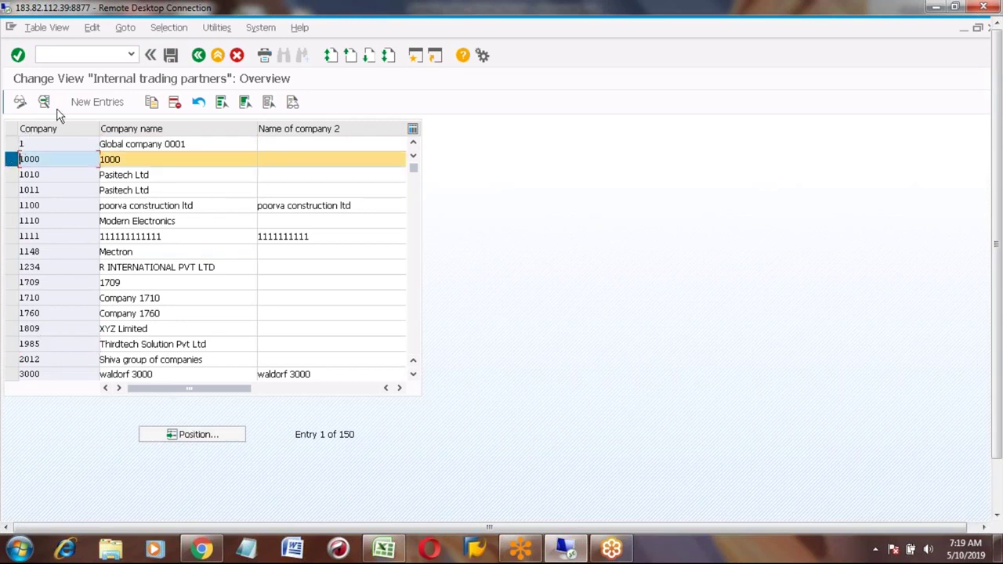
{"action": "left_click", "coordinate": [44, 103]}
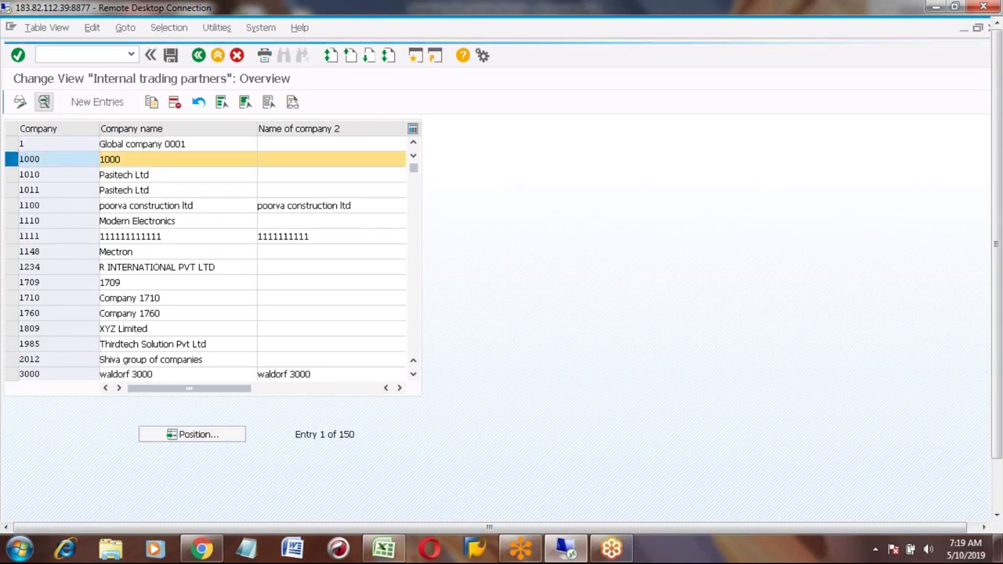
{"action": "left_click", "coordinate": [198, 55]}
{"action": "left_click", "coordinate": [198, 55]}
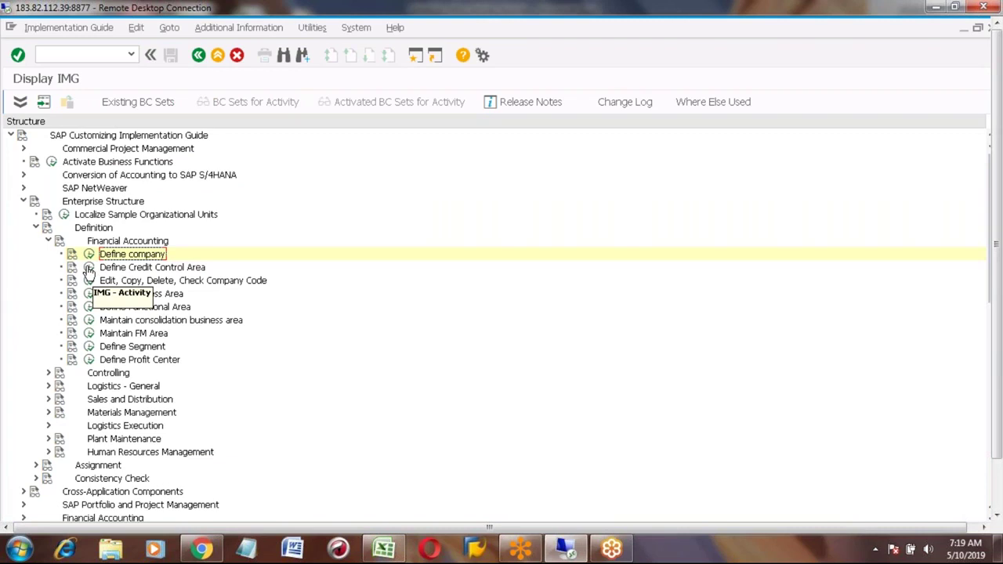
Step: Check credit control area 0001's settings, then return to the IMG tree
{"action": "left_click", "coordinate": [88, 268]}
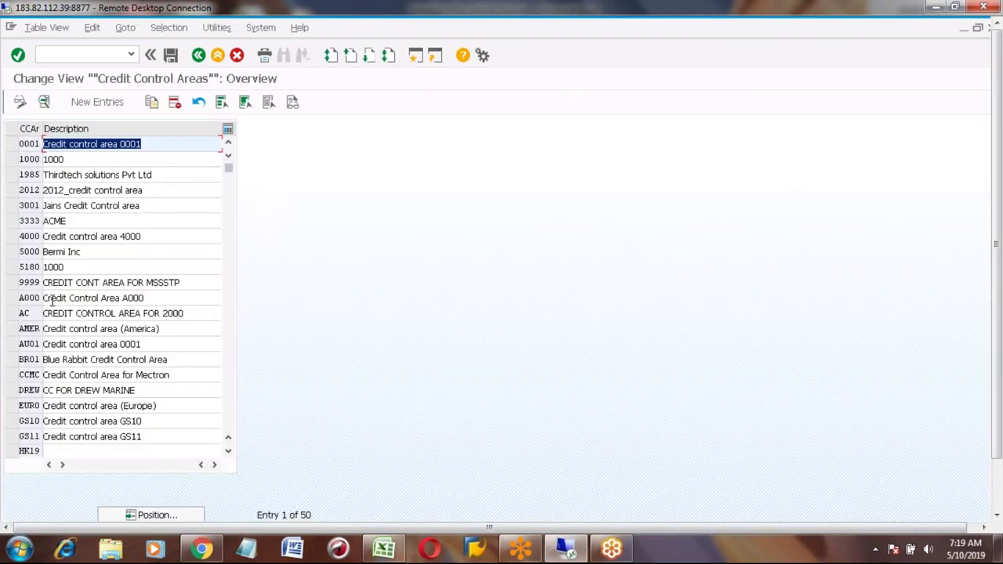
{"action": "left_click", "coordinate": [10, 144]}
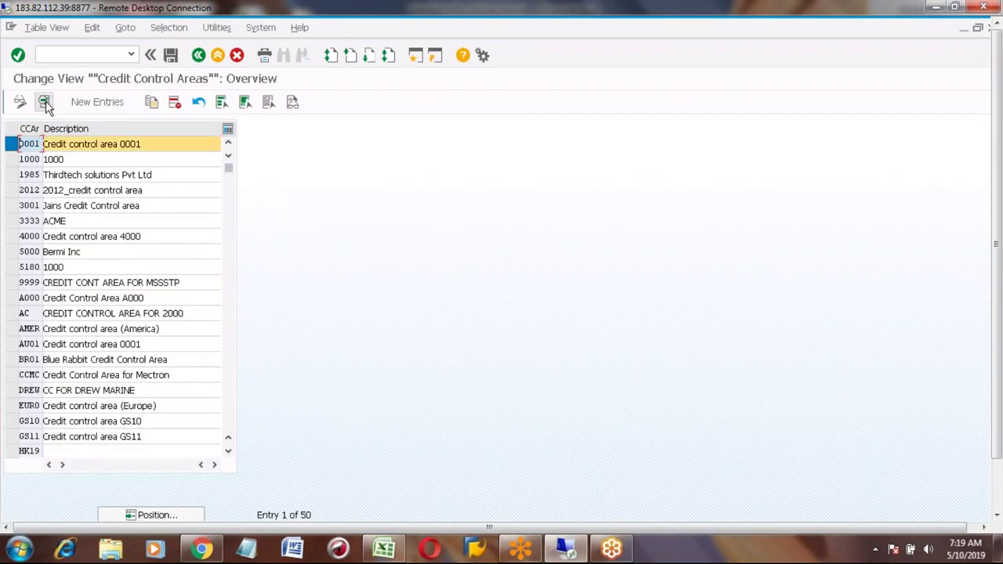
{"action": "left_click", "coordinate": [45, 105]}
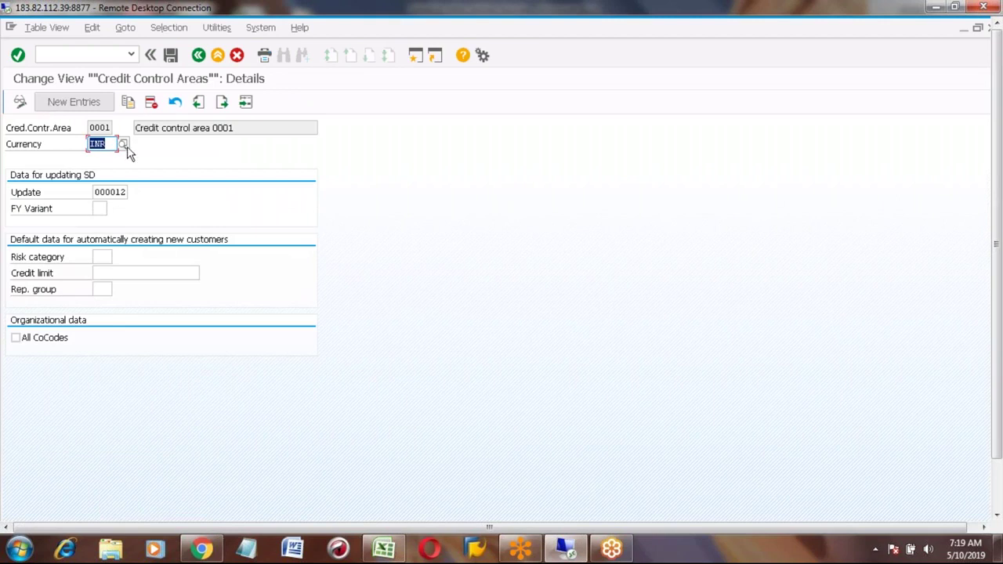
{"action": "left_click", "coordinate": [199, 55]}
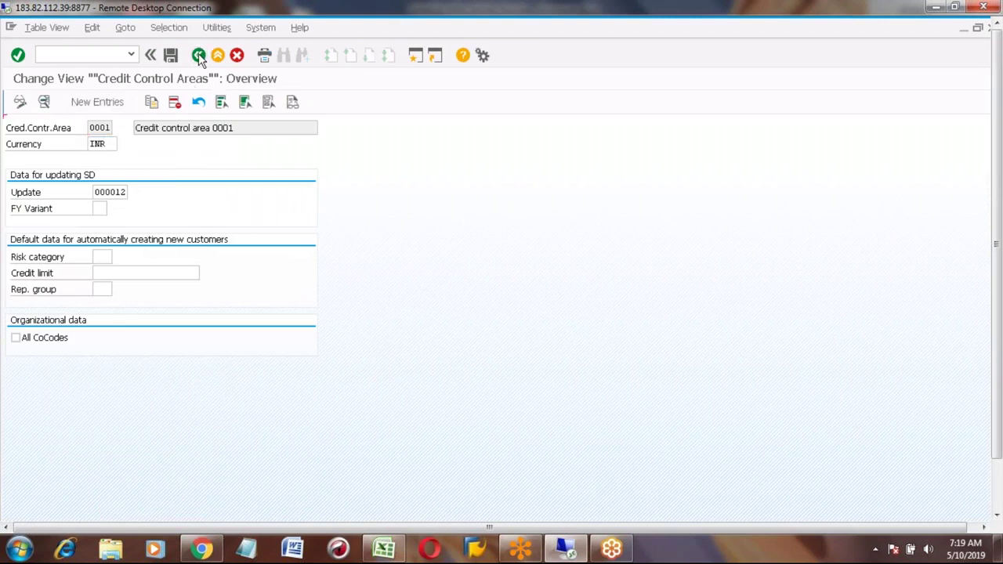
{"action": "left_click", "coordinate": [199, 56]}
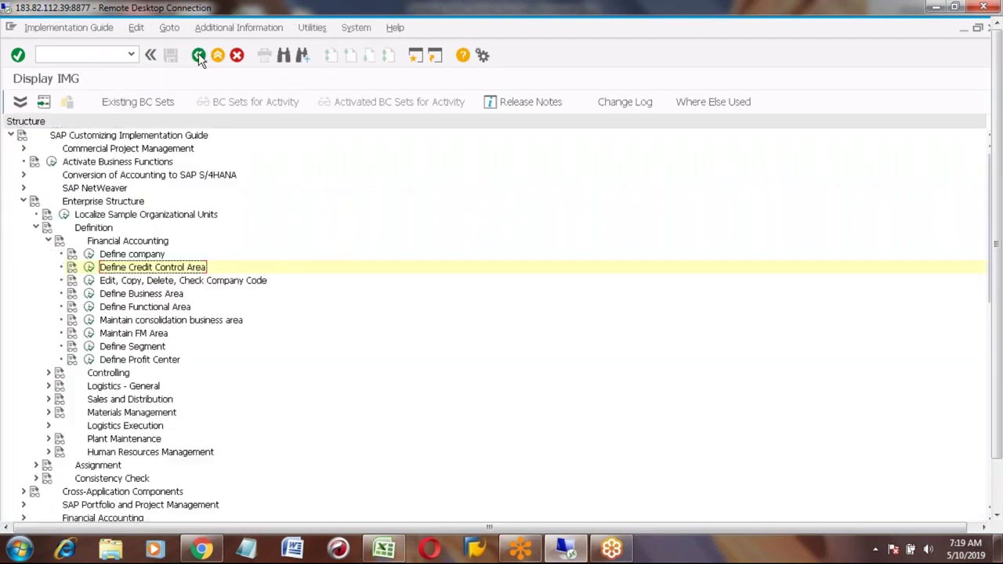
Step: Review company code 0001's data (SAP India Ltd, Bangalore, INR), then return to the IMG tree
{"action": "left_click", "coordinate": [89, 282]}
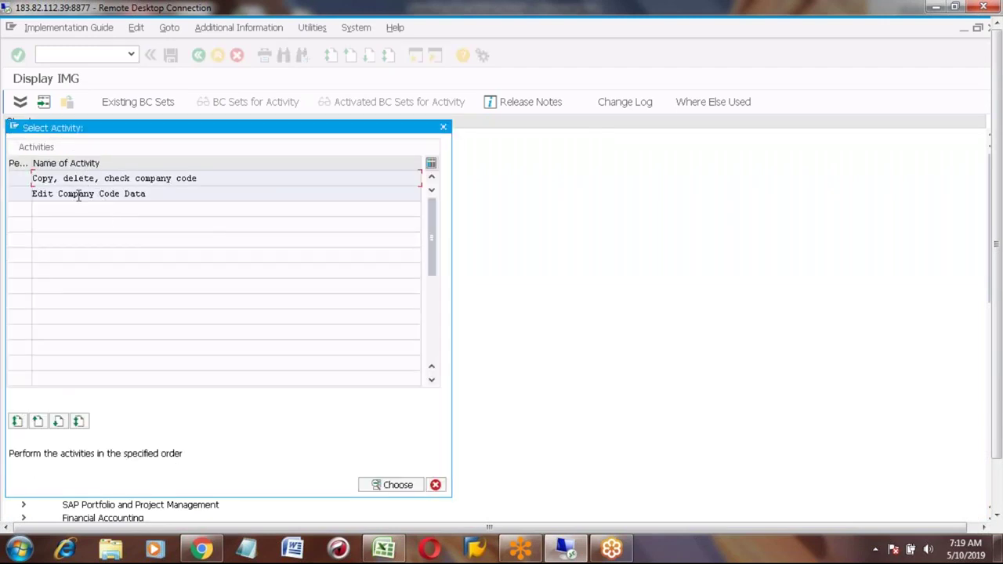
{"action": "double_click", "coordinate": [77, 193]}
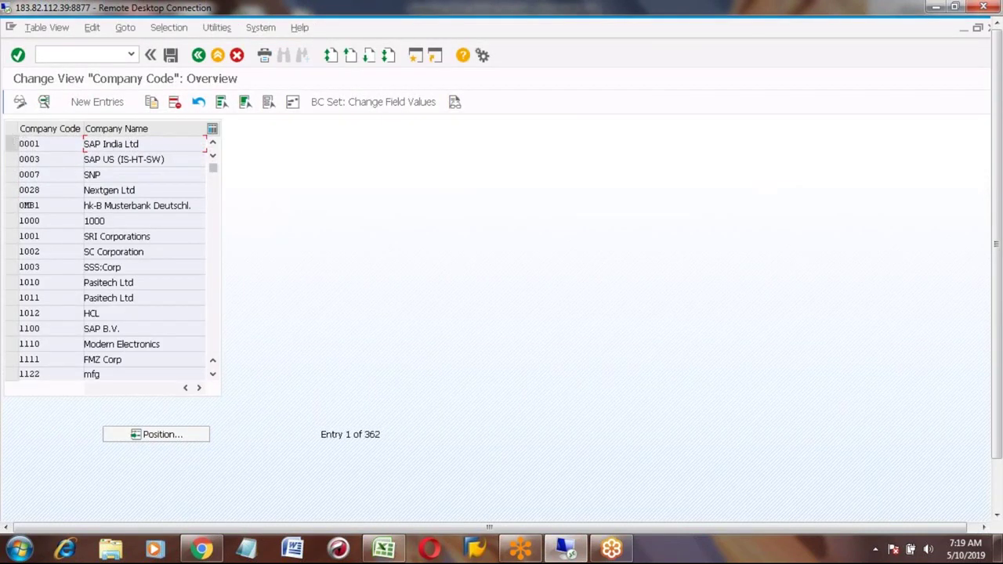
{"action": "left_click", "coordinate": [11, 144]}
{"action": "left_click", "coordinate": [44, 104]}
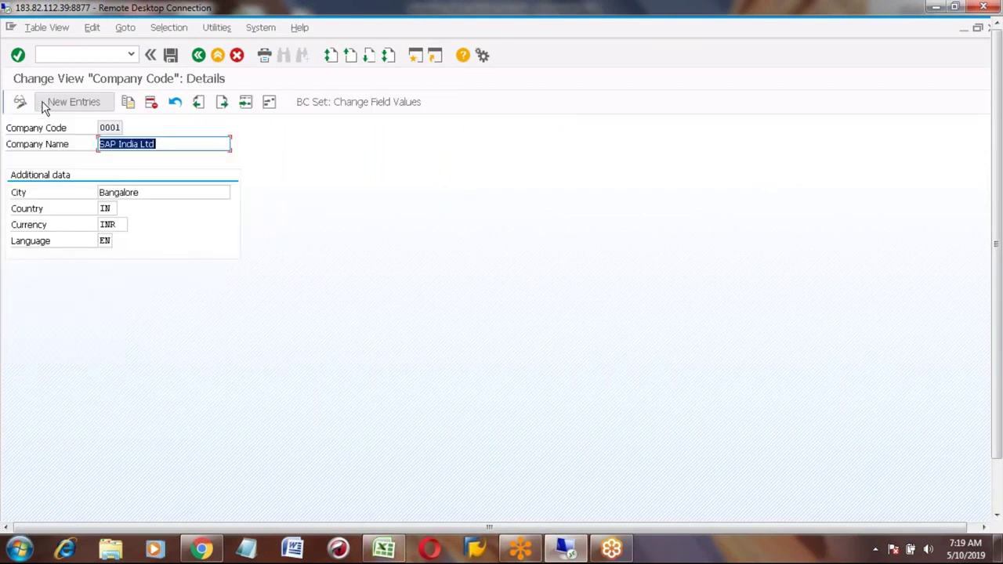
{"action": "left_click", "coordinate": [199, 55]}
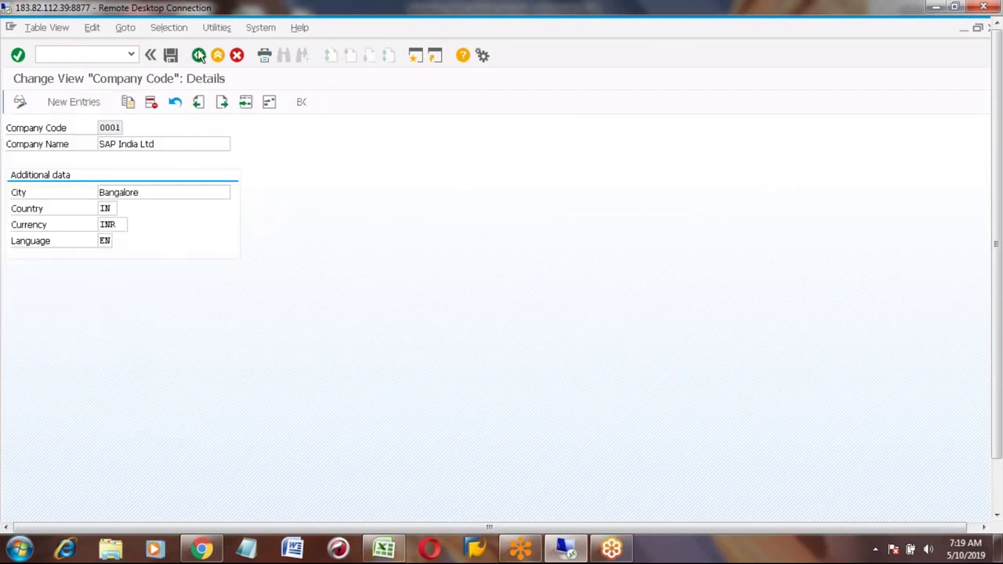
{"action": "left_click", "coordinate": [199, 56]}
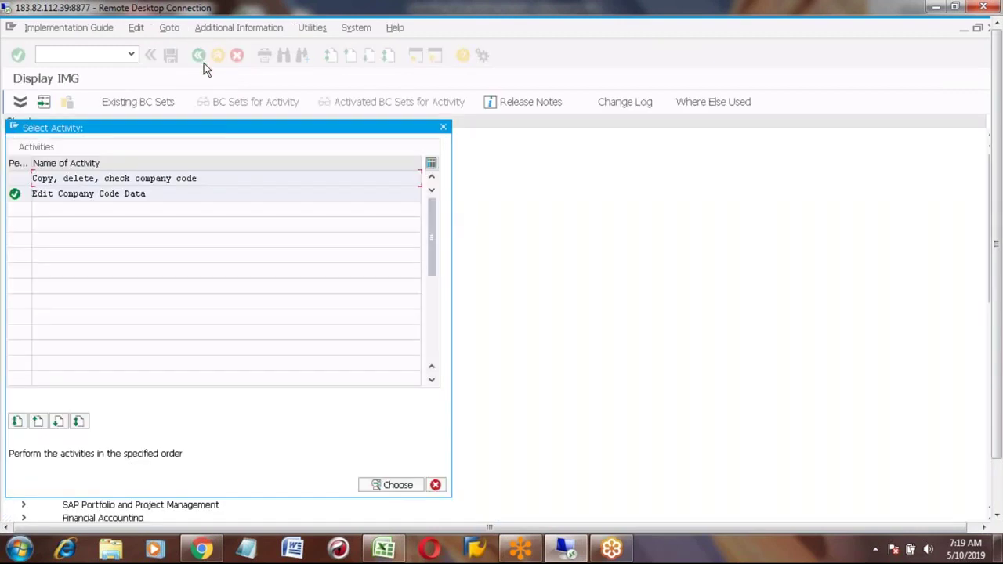
{"action": "left_click", "coordinate": [435, 484]}
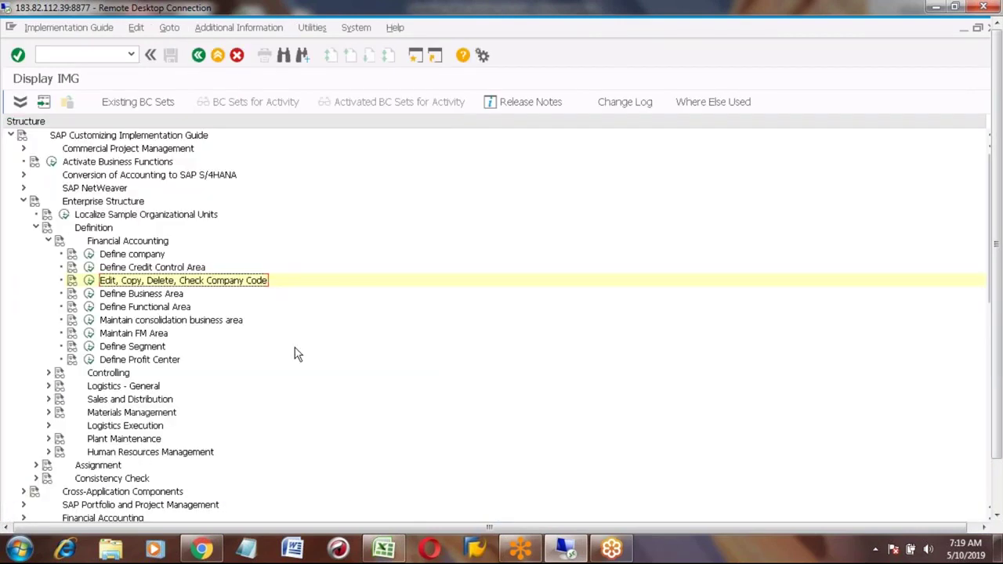
{"action": "left_click", "coordinate": [48, 373]}
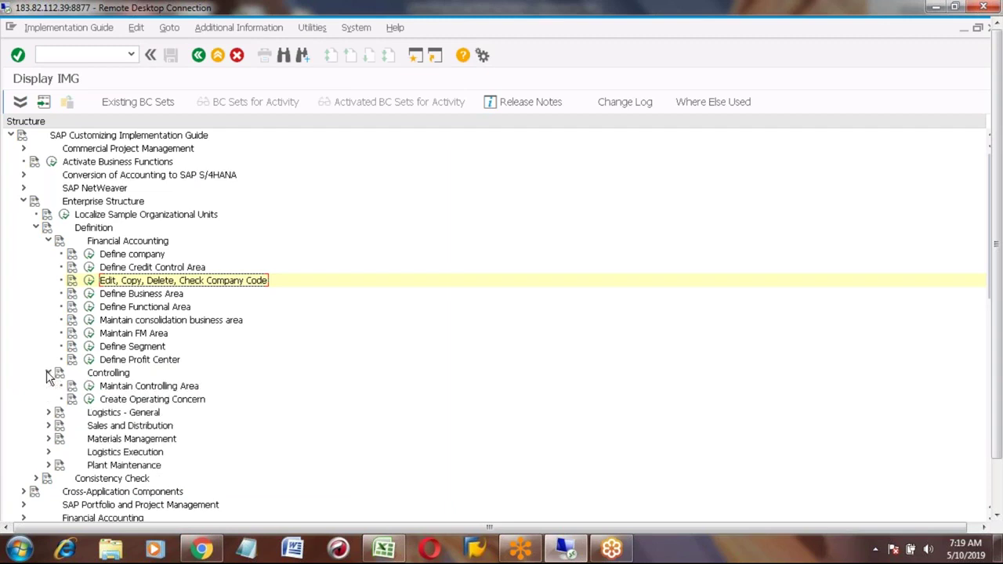
{"action": "left_click", "coordinate": [89, 385]}
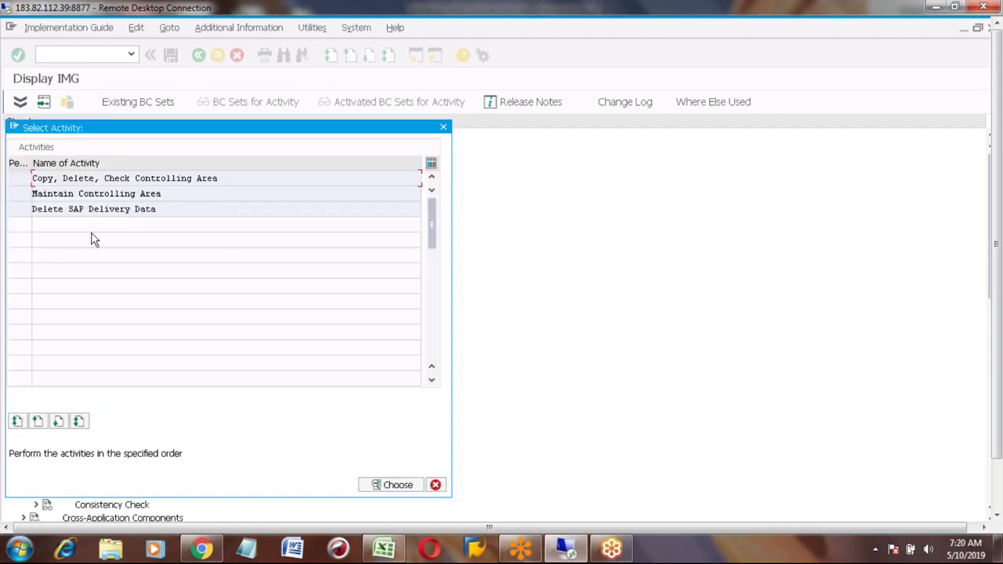
{"action": "double_click", "coordinate": [85, 193]}
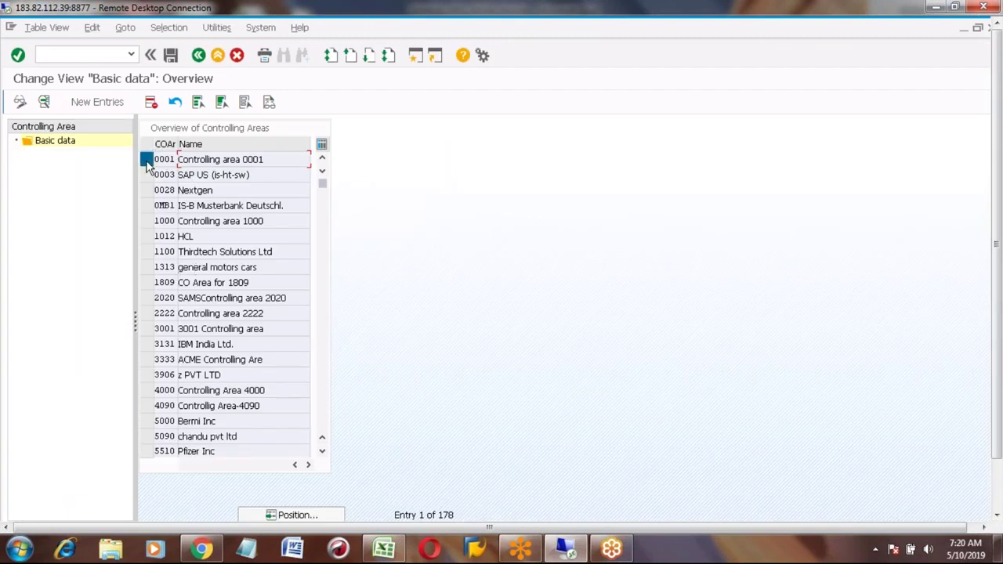
{"action": "left_click", "coordinate": [146, 161]}
{"action": "left_click", "coordinate": [44, 102]}
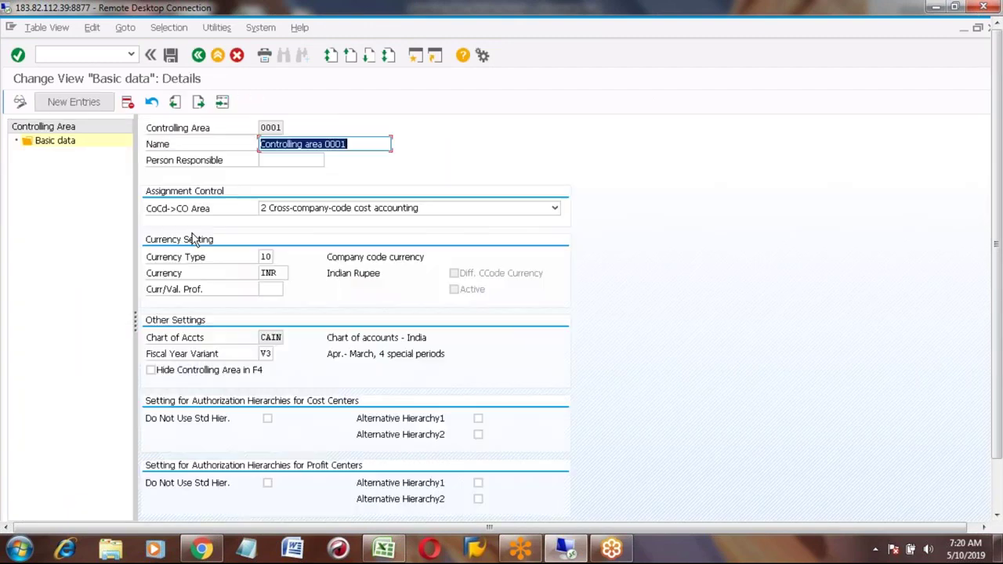
{"action": "left_click", "coordinate": [269, 337]}
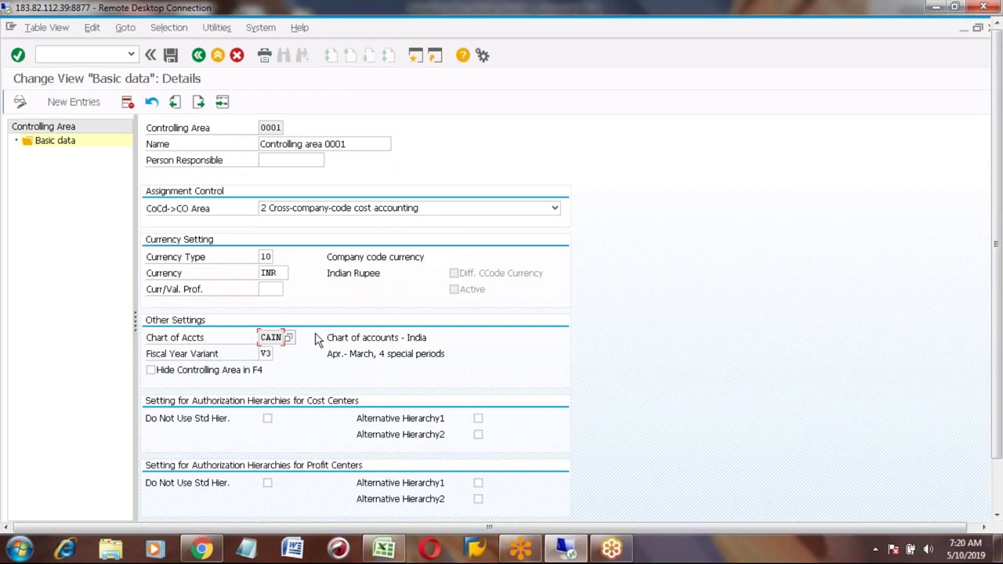
{"action": "left_click", "coordinate": [290, 338]}
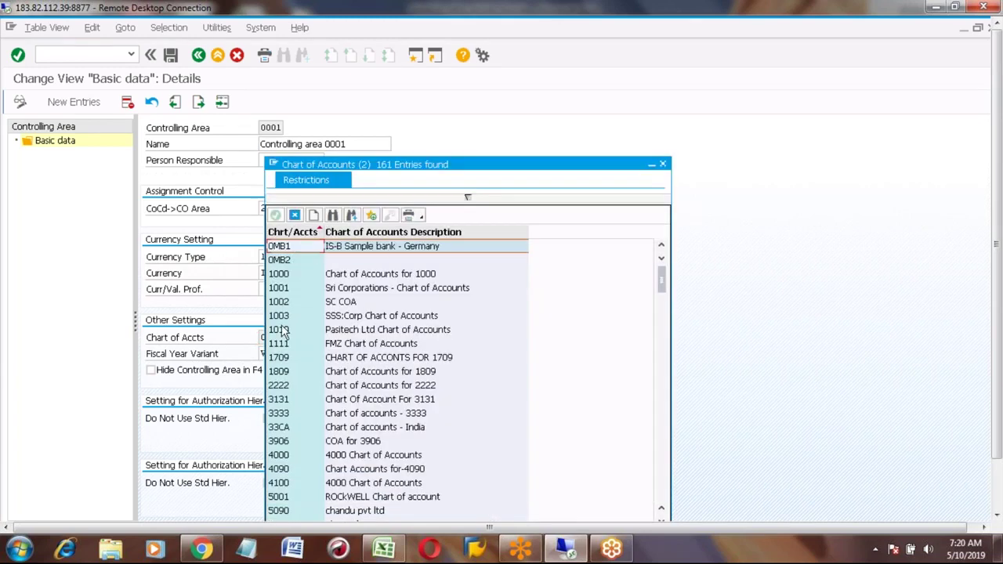
{"action": "left_click", "coordinate": [280, 358]}
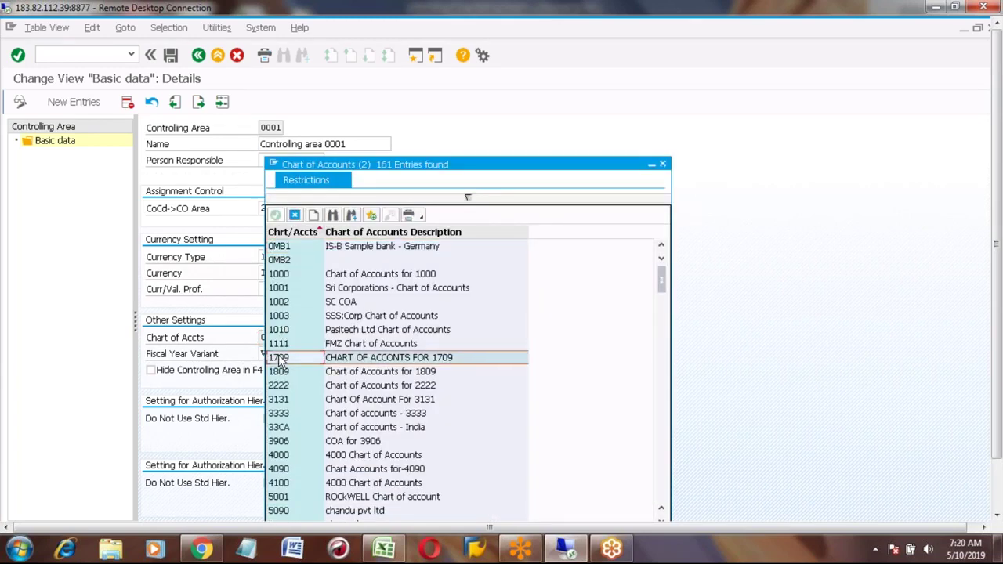
{"action": "left_click", "coordinate": [294, 215]}
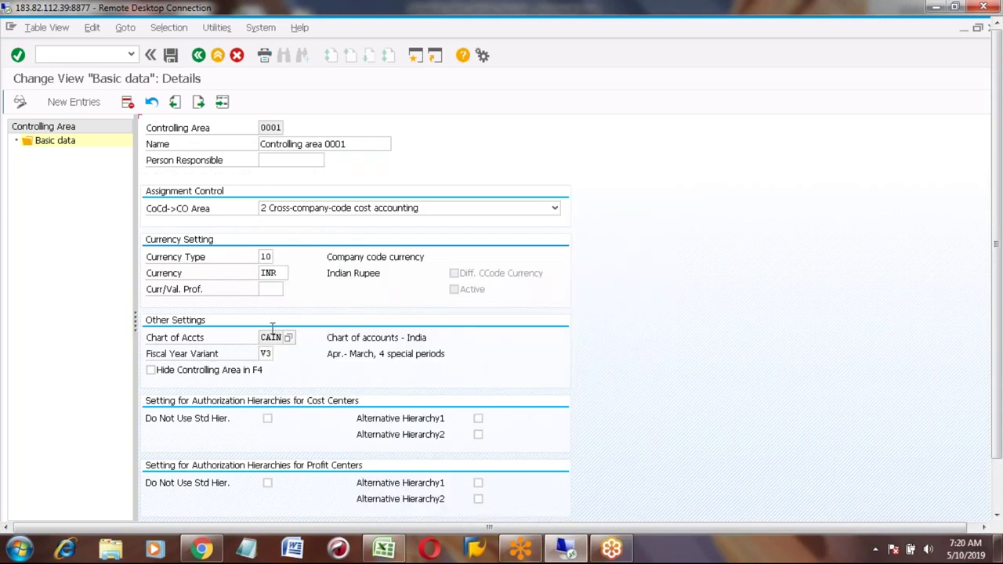
Step: Change controlling area 0001's currency to EUR and try V4 as fiscal year variant
{"action": "left_click", "coordinate": [198, 54]}
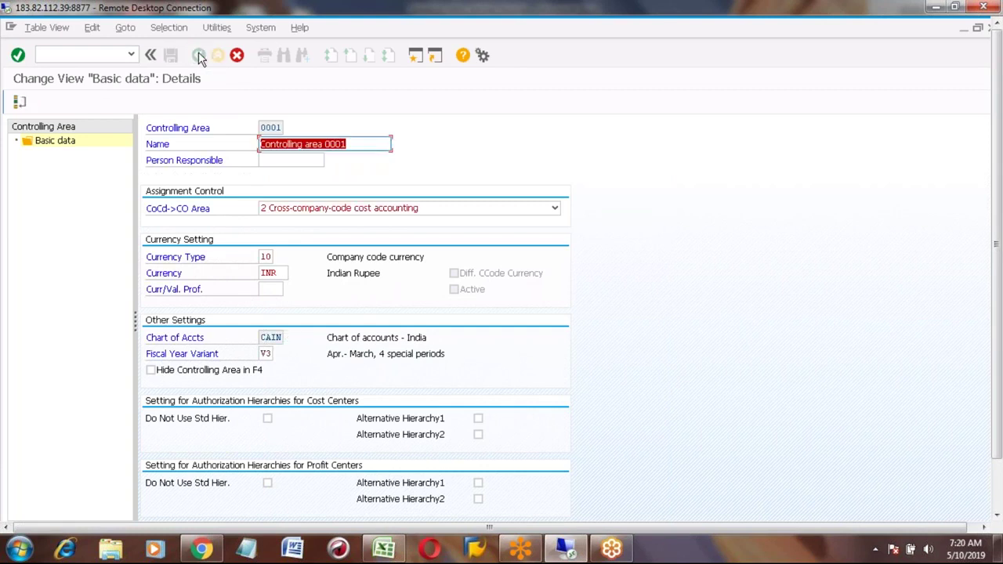
{"action": "left_click", "coordinate": [999, 492]}
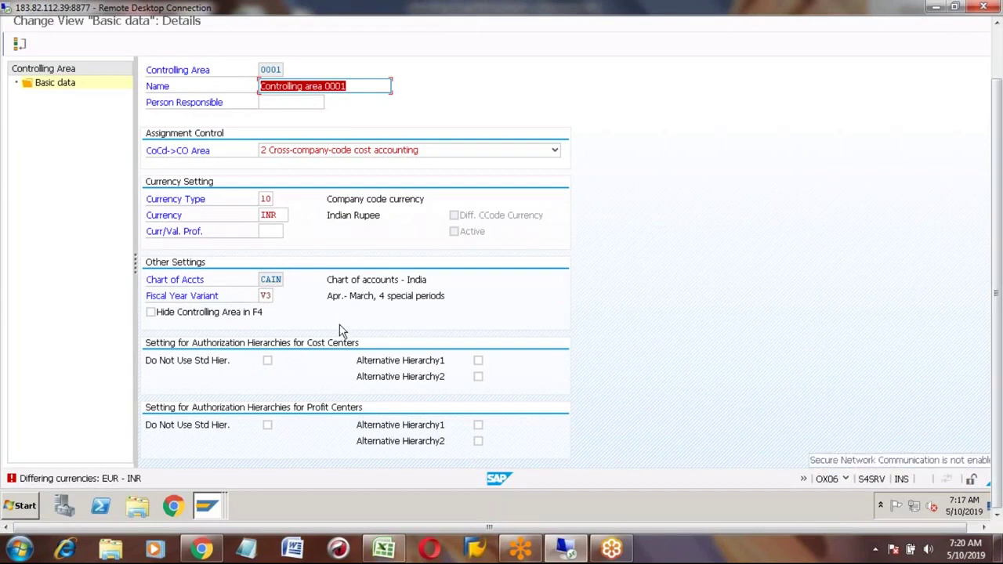
{"action": "left_click", "coordinate": [264, 295]}
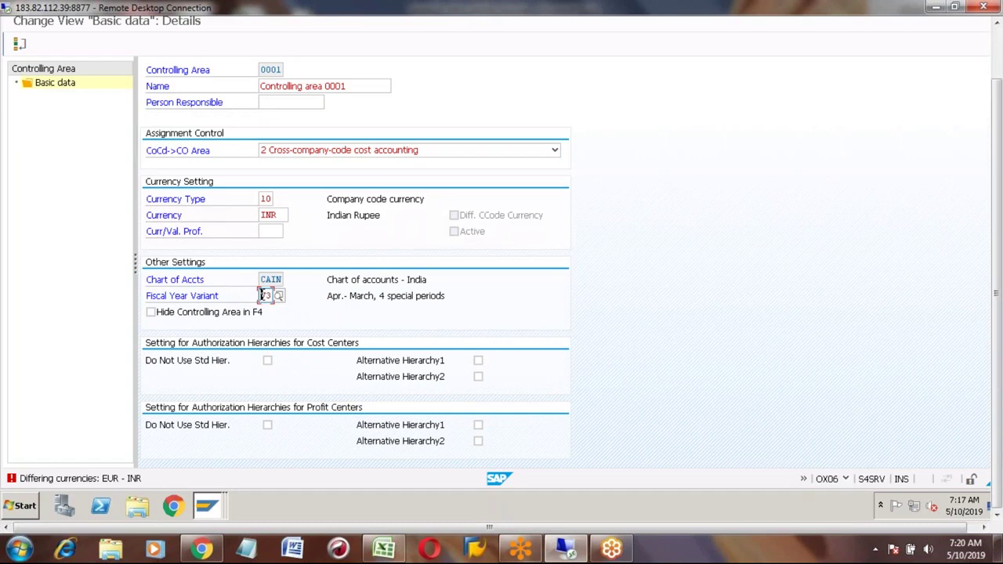
{"action": "key", "text": "Return"}
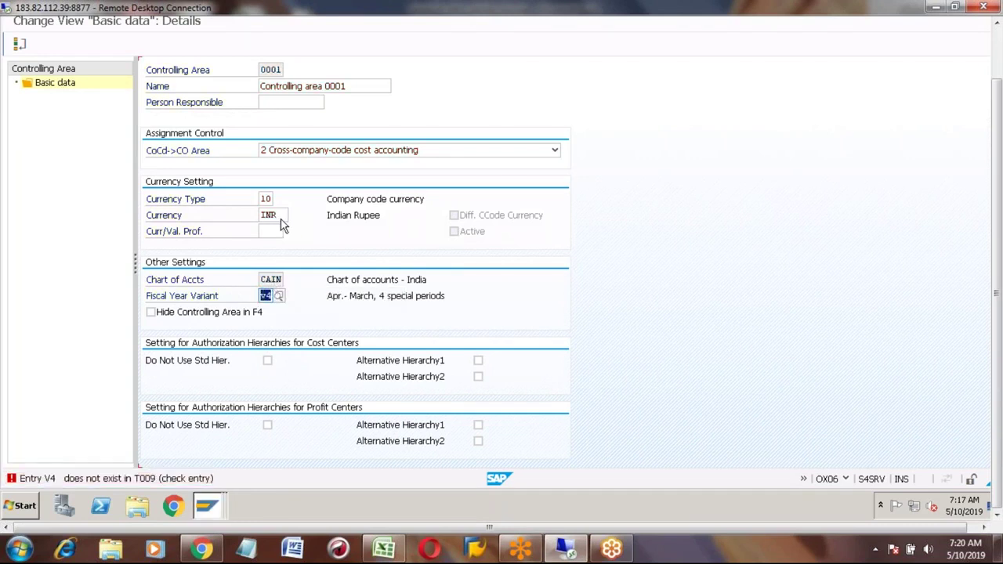
{"action": "key", "text": "BackSpace"}
{"action": "key", "text": "BackSpace"}
{"action": "key", "text": "BackSpace"}
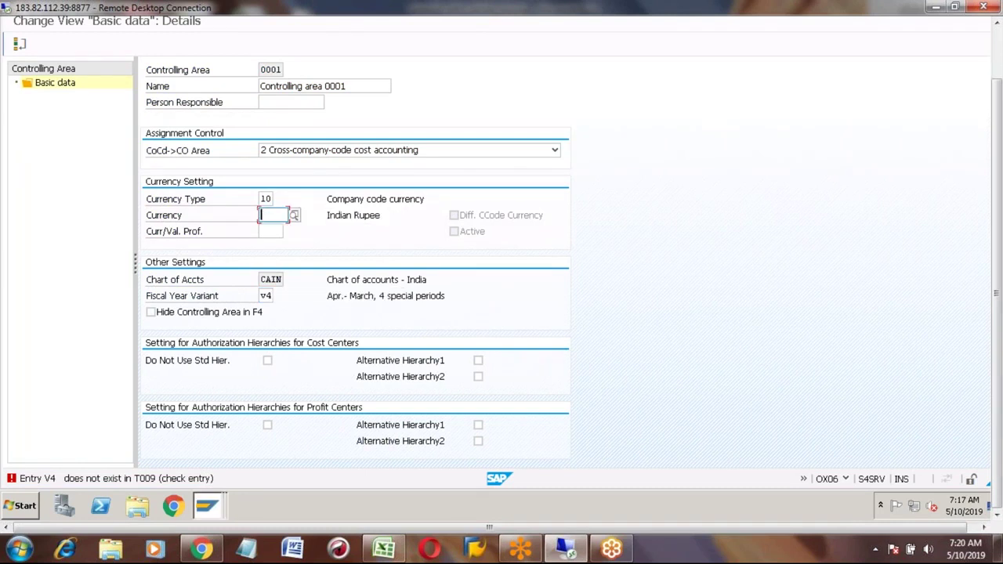
{"action": "key", "text": "Down"}
{"action": "key", "text": "Down"}
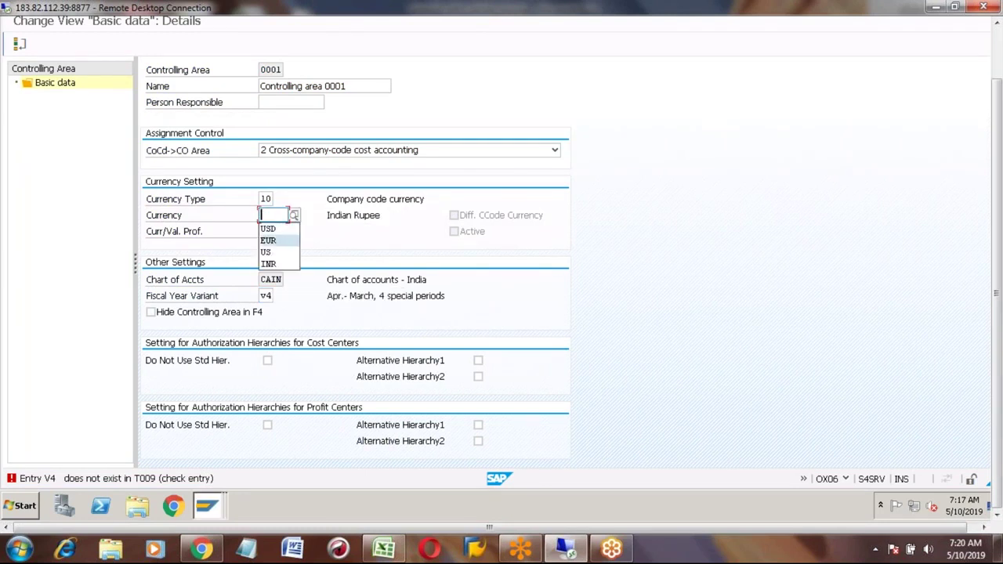
{"action": "key", "text": "Return"}
{"action": "key", "text": "Return"}
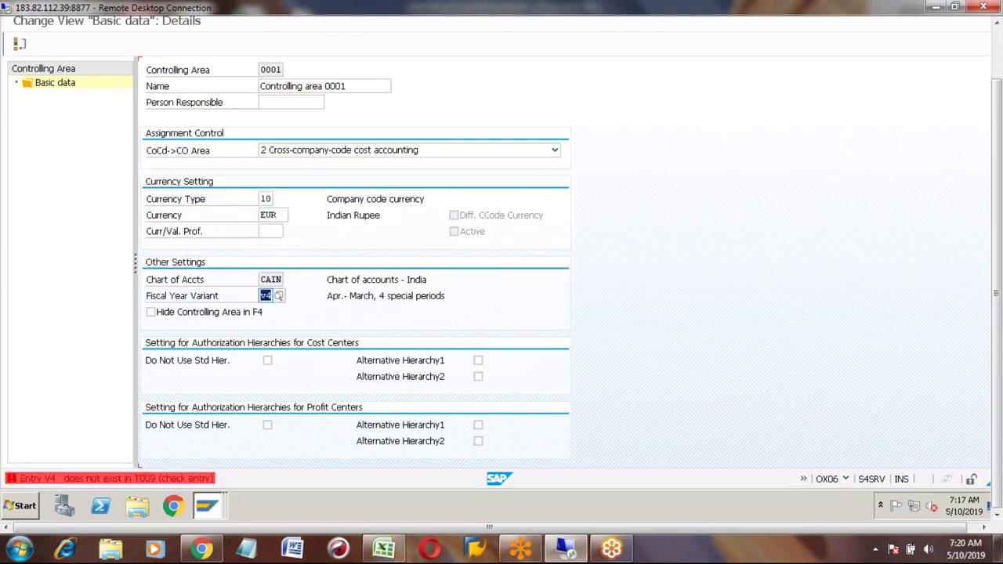
Step: Replace the fiscal year variant with V3, then cancel editing and discard the changes
{"action": "key", "text": "BackSpace"}
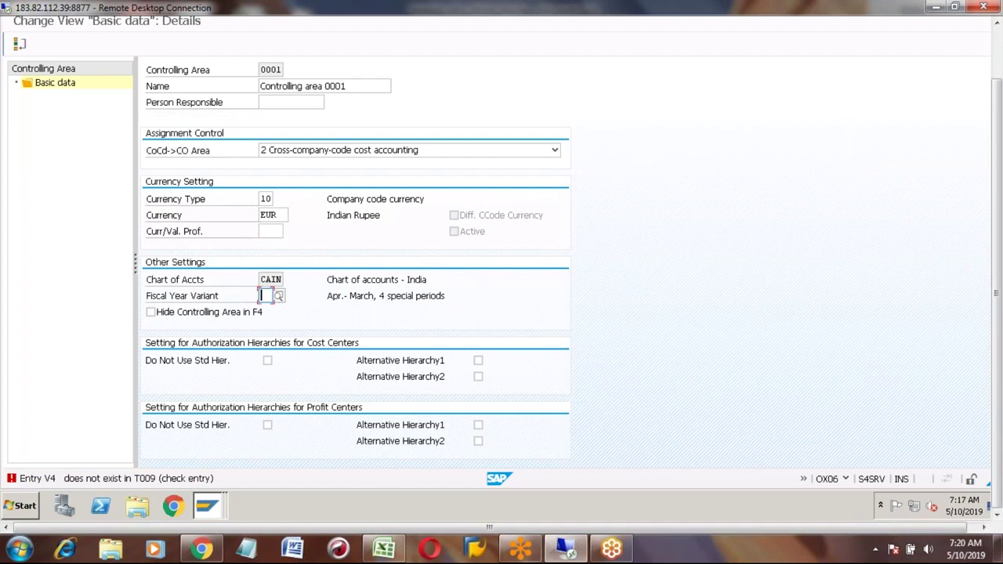
{"action": "type", "text": "V3"}
{"action": "key", "text": "Return"}
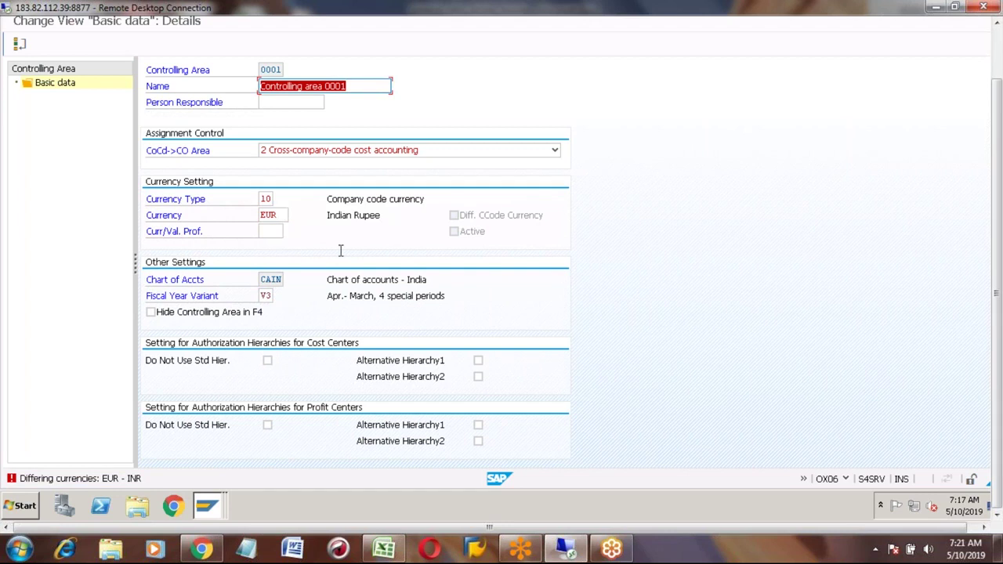
{"action": "left_click", "coordinate": [998, 58]}
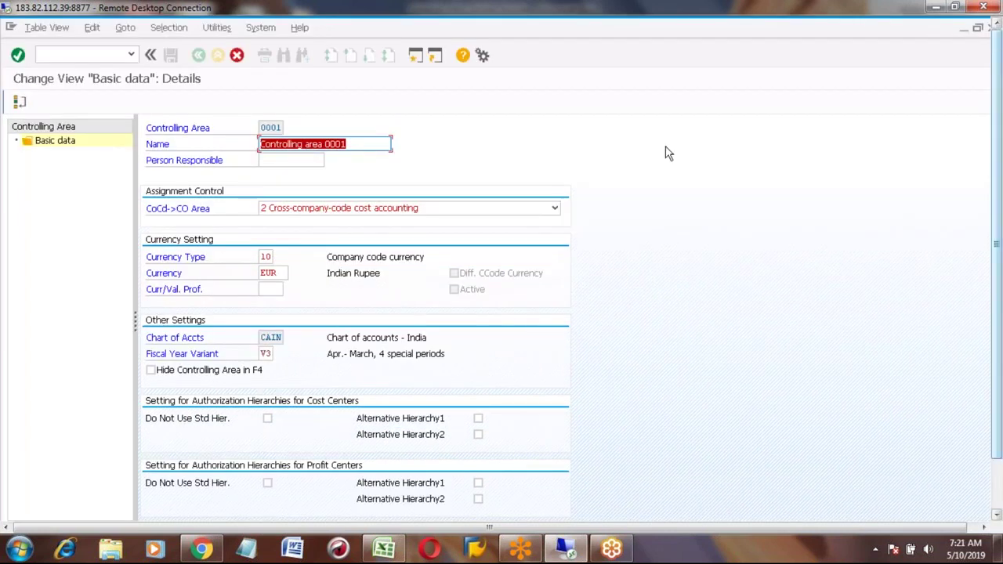
{"action": "left_click", "coordinate": [237, 55]}
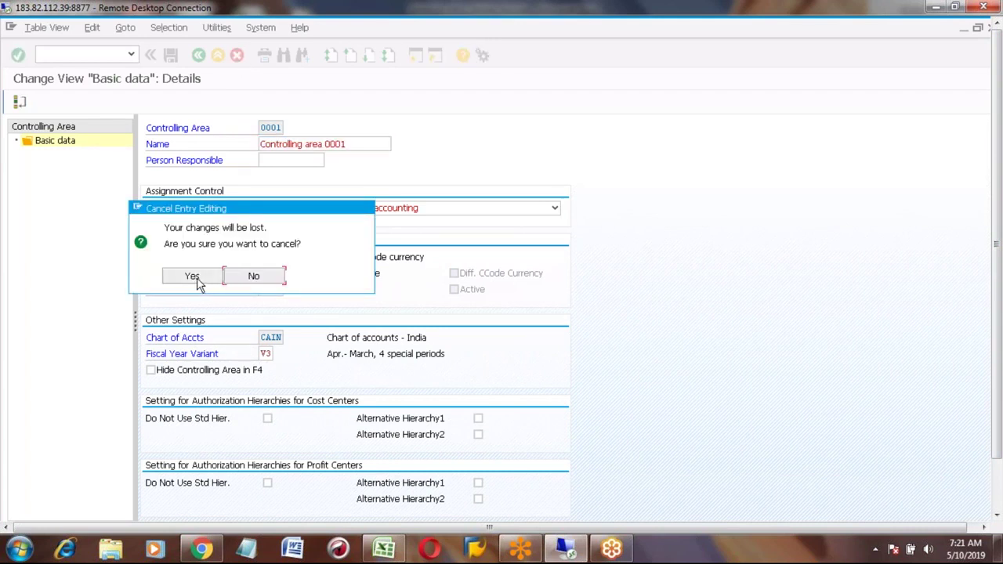
{"action": "left_click", "coordinate": [192, 276]}
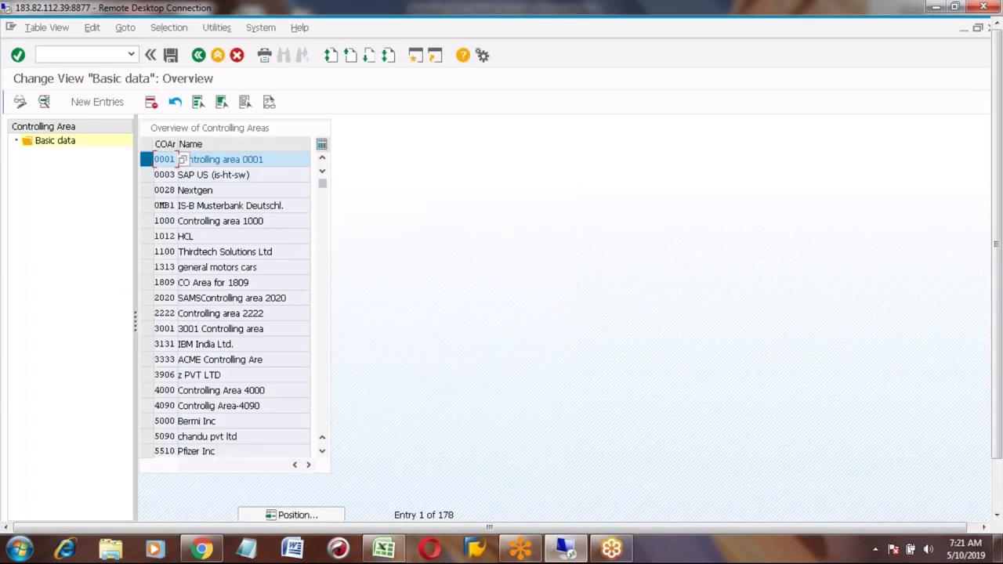
Step: Exit controlling area customizing back to SAP Easy Access and minimize the remote session
{"action": "left_click", "coordinate": [157, 160]}
{"action": "left_click", "coordinate": [218, 54]}
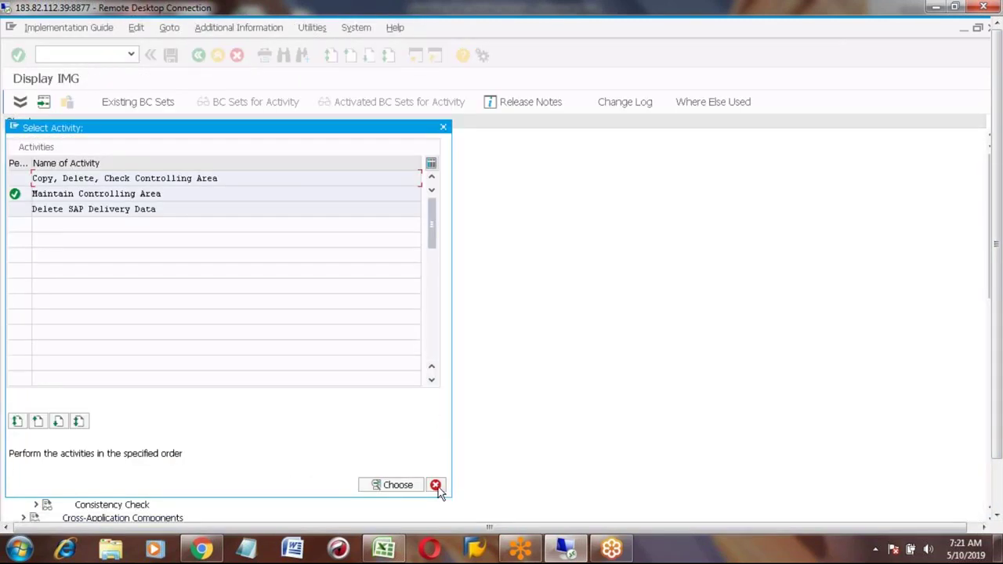
{"action": "left_click", "coordinate": [436, 485]}
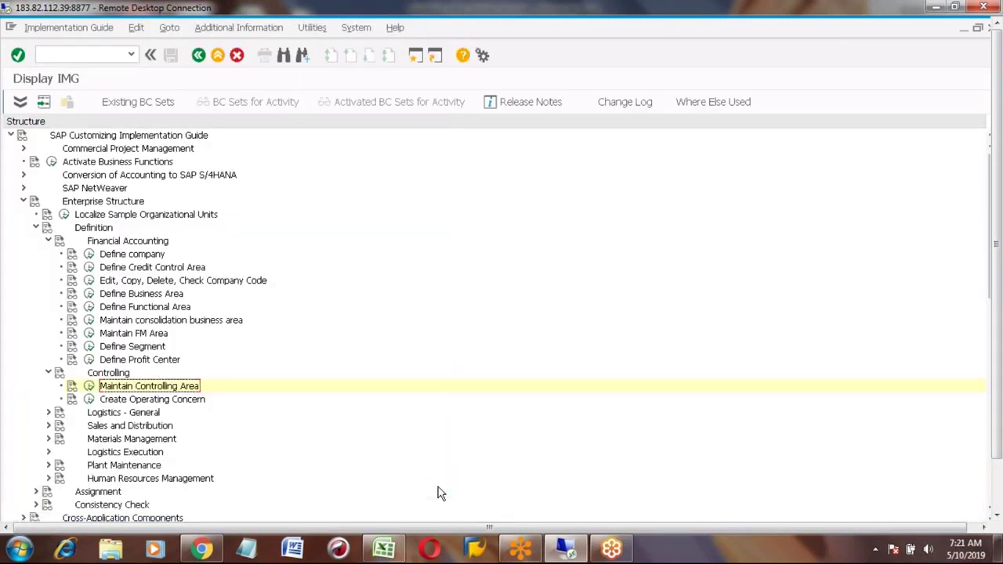
{"action": "left_click", "coordinate": [199, 55]}
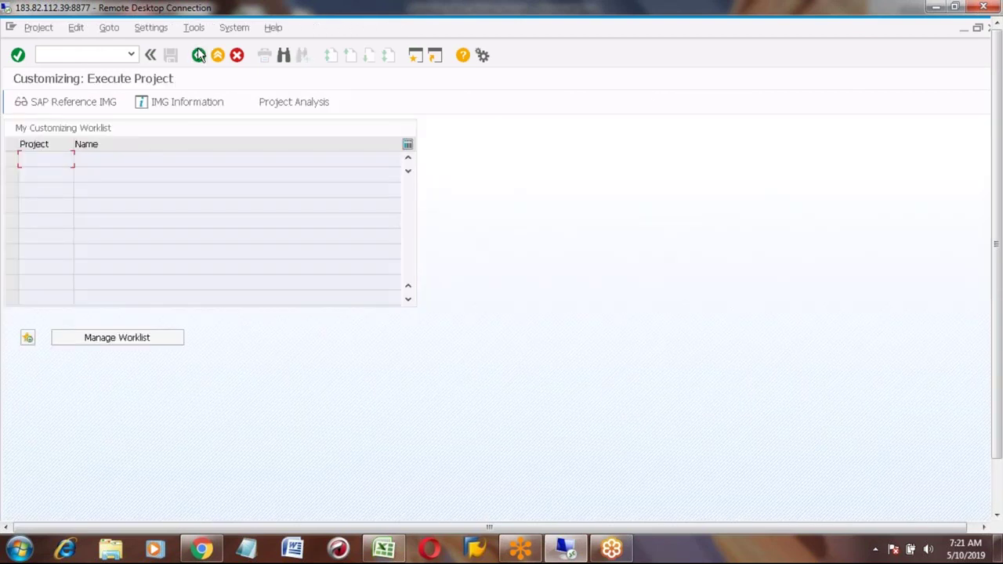
{"action": "left_click", "coordinate": [200, 54]}
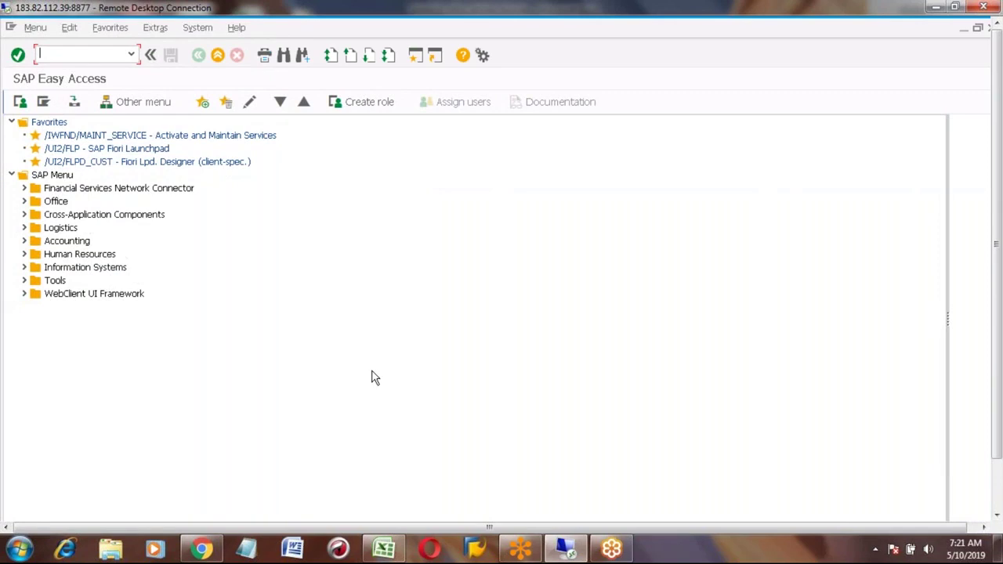
{"action": "left_click", "coordinate": [565, 551]}
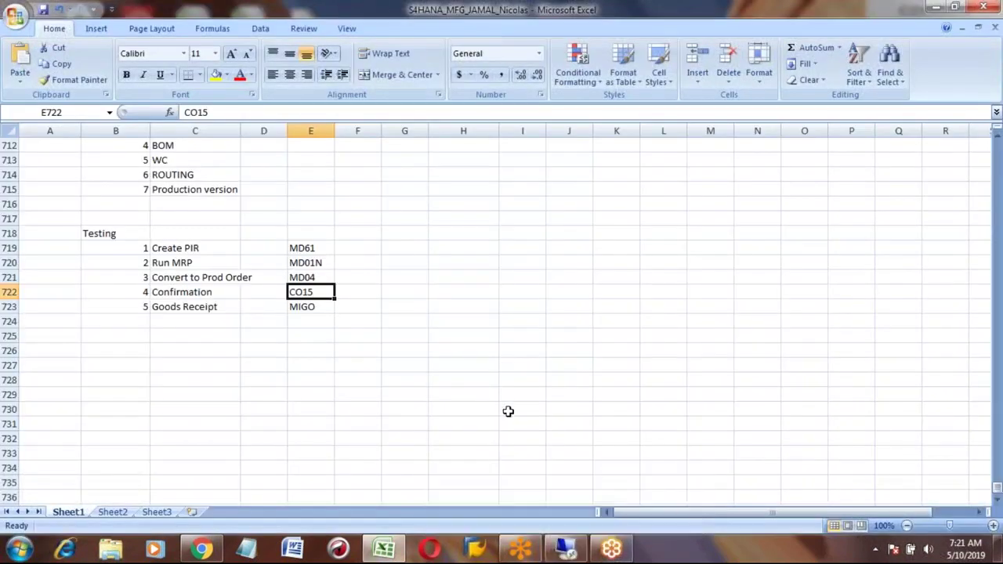
Step: Restore the Remote Desktop window showing the SAP Easy Access menu
{"action": "left_click", "coordinate": [566, 551]}
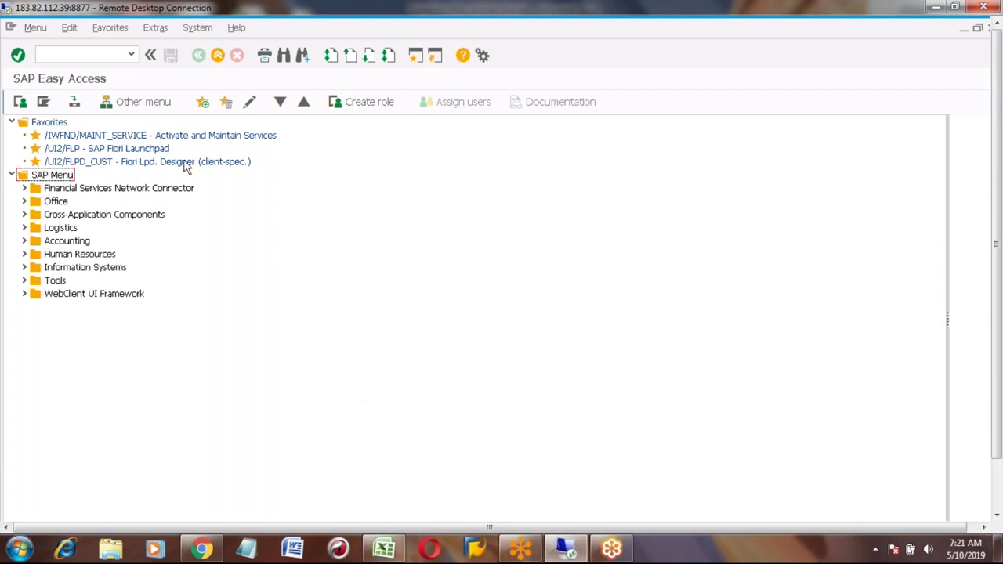
Step: Display the MSEG table in the SE16N general table display
{"action": "left_click", "coordinate": [80, 55]}
{"action": "type", "text": "se16n"}
{"action": "key", "text": "Return"}
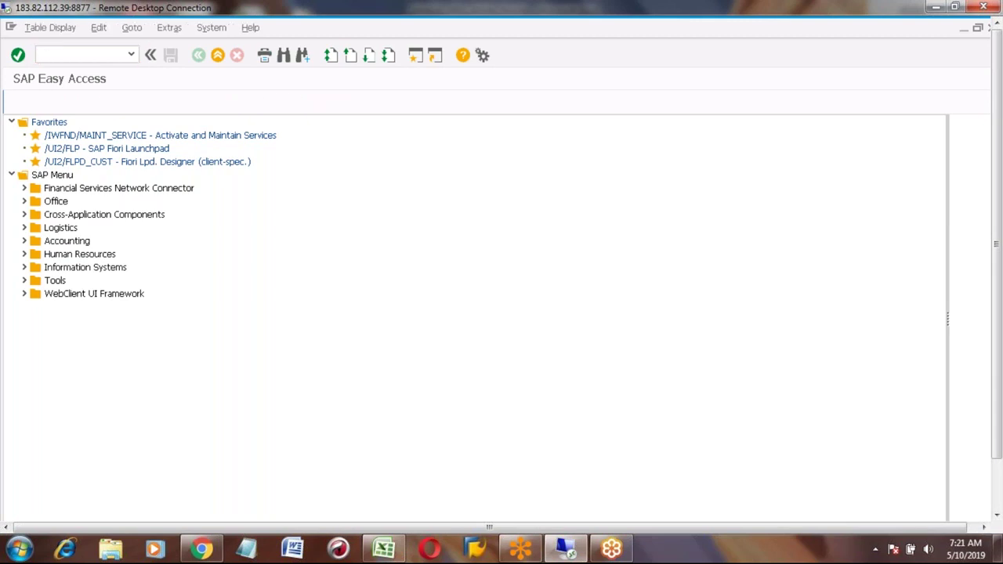
{"action": "type", "text": "mseg"}
{"action": "key", "text": "Return"}
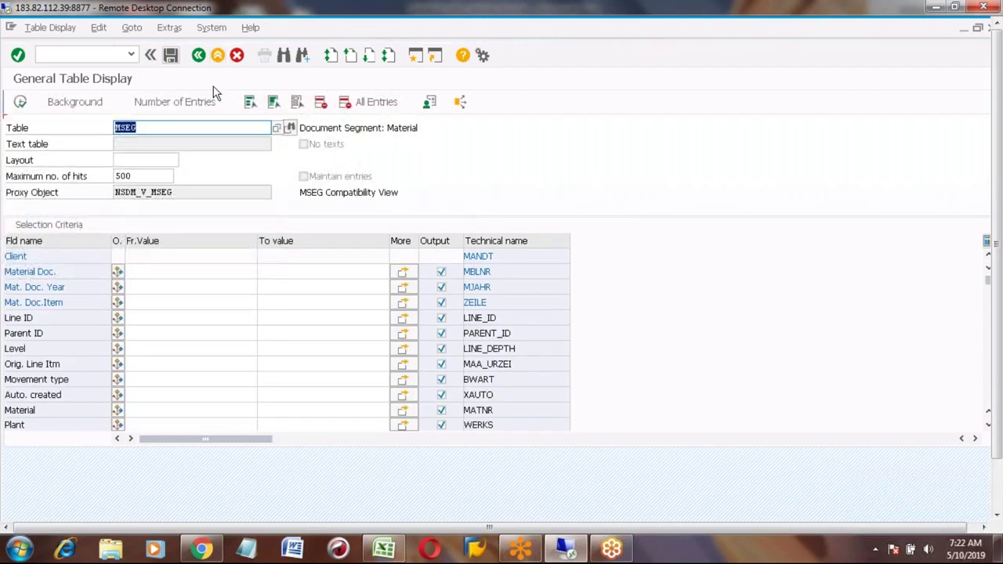
Step: Leave the table display and run MB51 to reach the Material Document List selection
{"action": "left_click", "coordinate": [219, 58]}
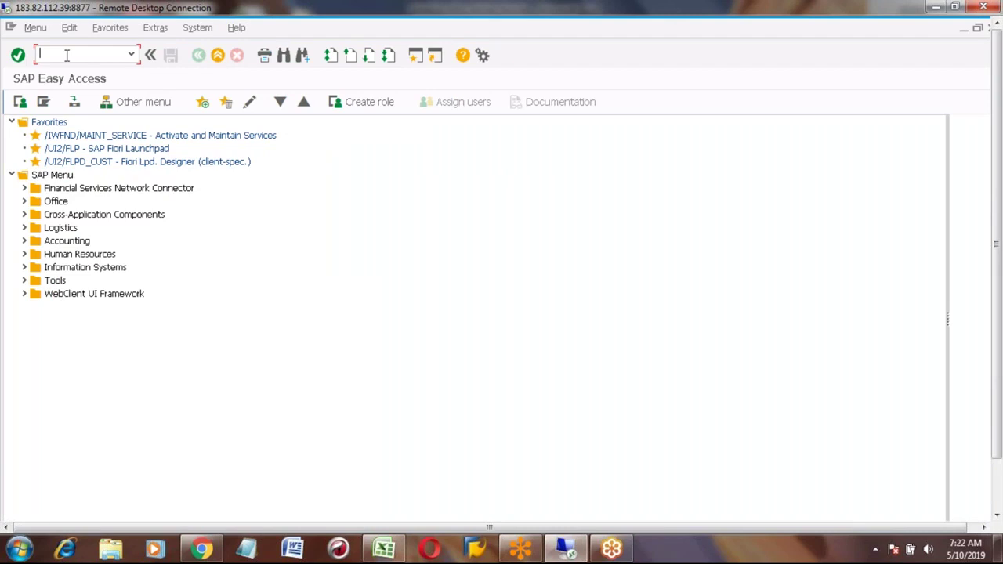
{"action": "type", "text": "mbl52"}
{"action": "key", "text": "Return"}
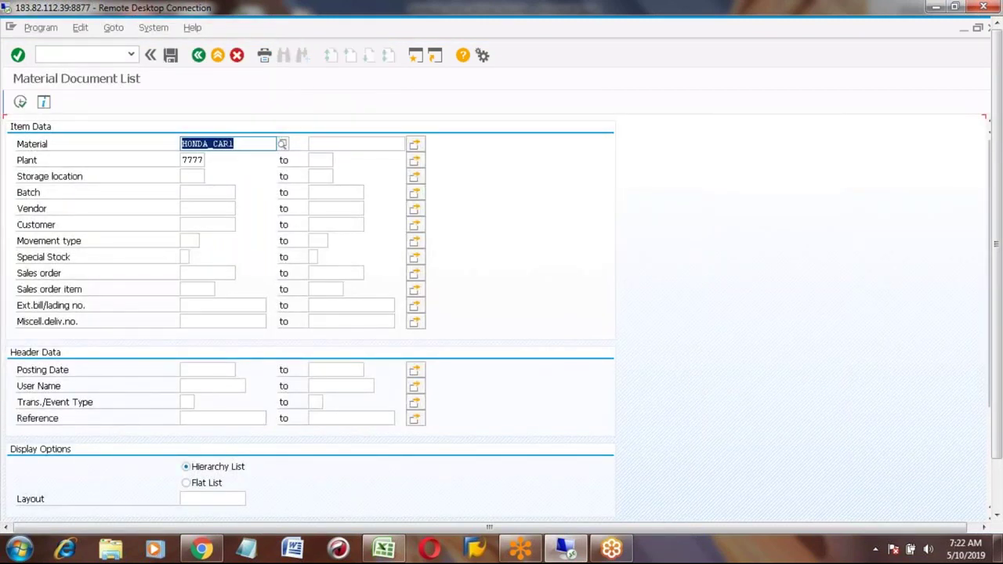
Step: Clear the HONDA_CAR1 and 7777 filters and set posting date 05/10/2019 to 05/10/2019
{"action": "key", "text": "Delete"}
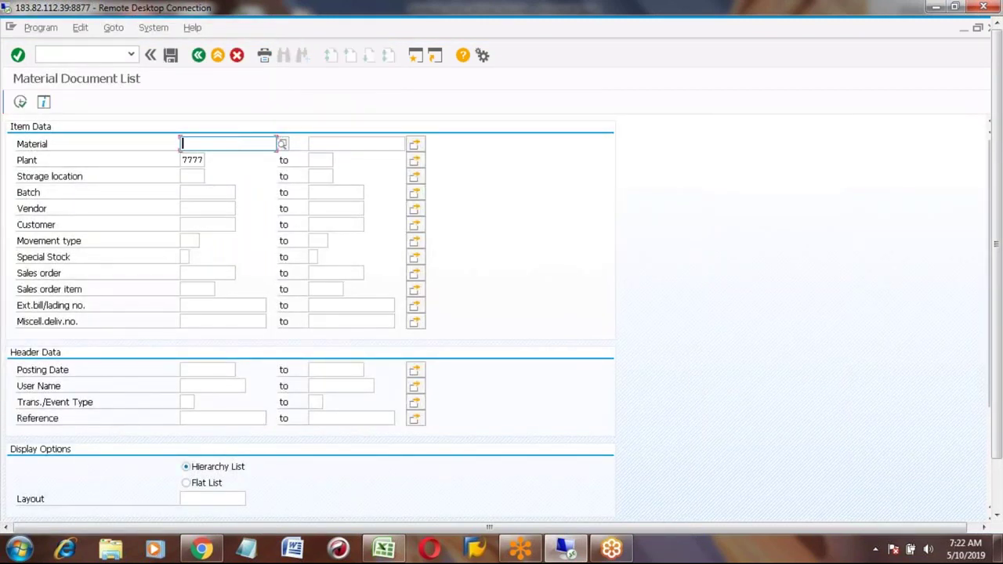
{"action": "left_click", "coordinate": [192, 160]}
{"action": "key", "text": "Delete"}
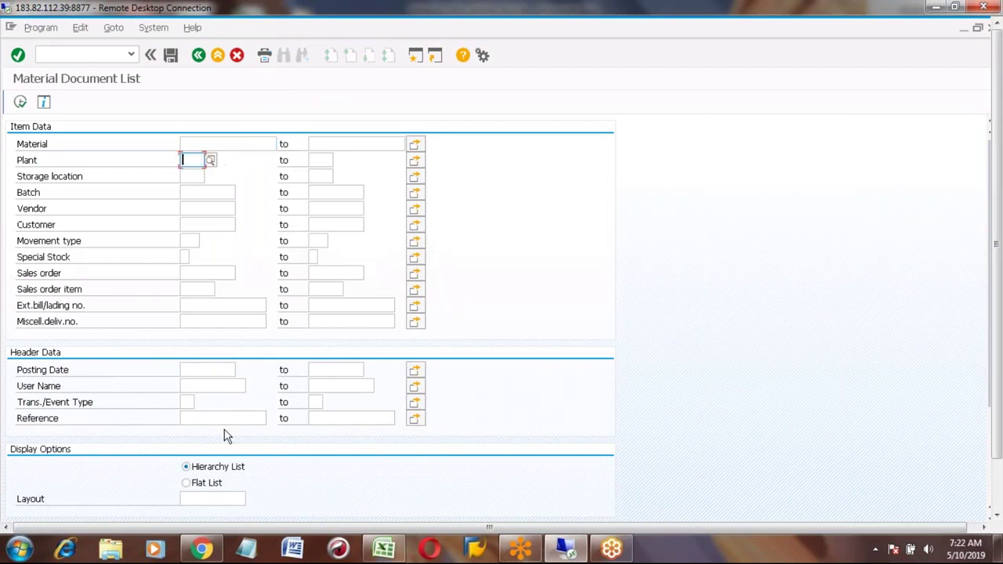
{"action": "left_click", "coordinate": [195, 365]}
{"action": "key", "text": "F4"}
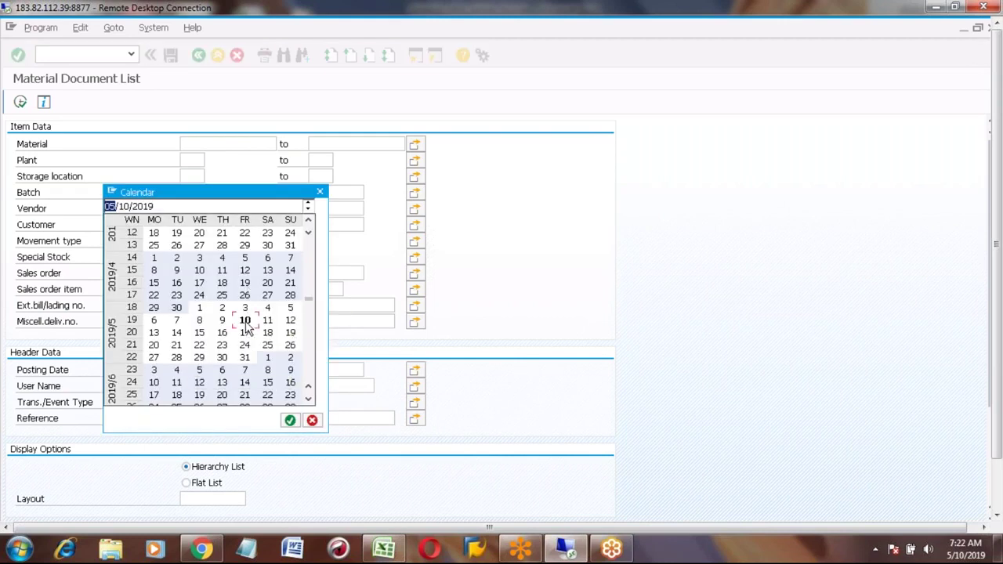
{"action": "double_click", "coordinate": [246, 320]}
{"action": "left_click", "coordinate": [321, 366]}
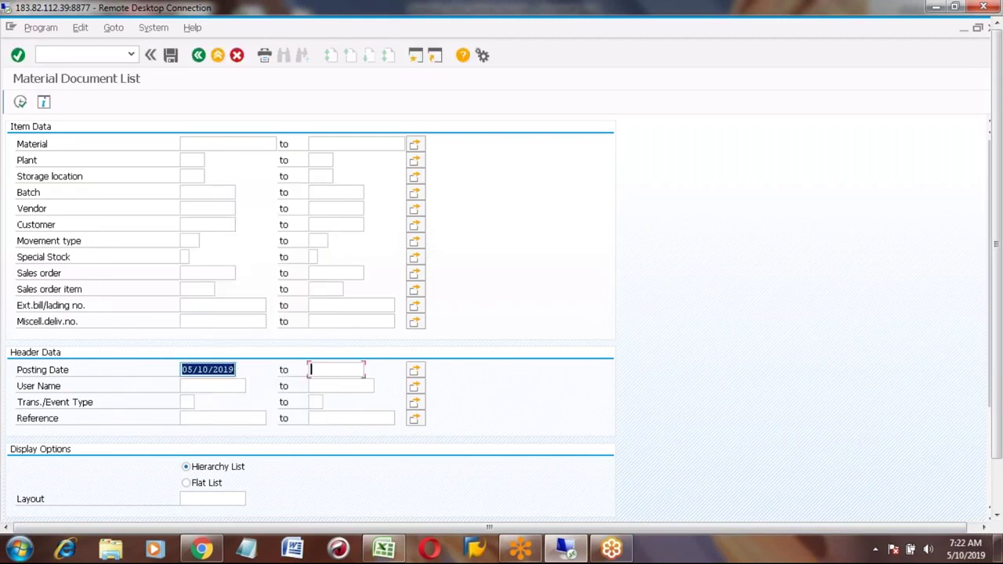
{"action": "key", "text": "F4"}
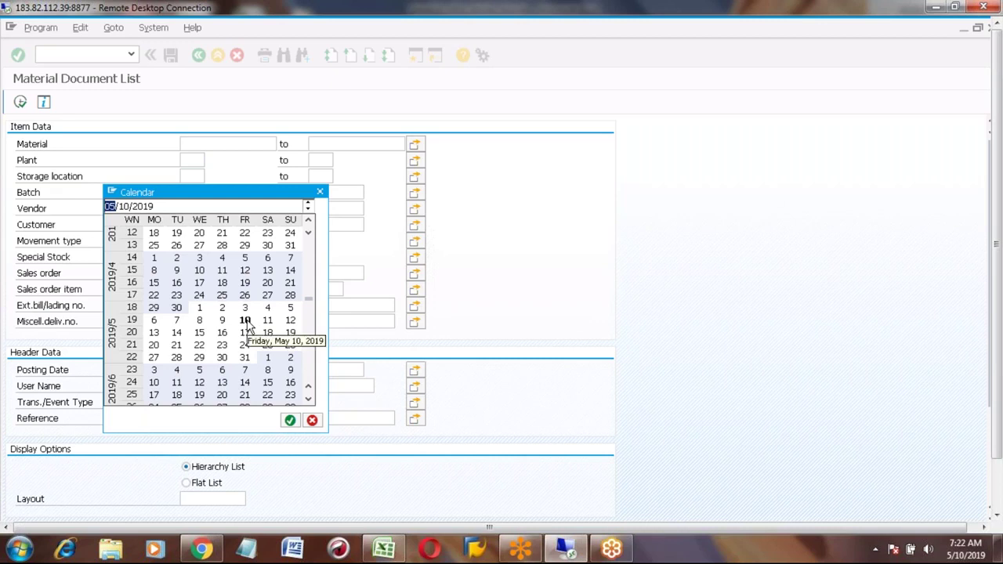
{"action": "double_click", "coordinate": [245, 320]}
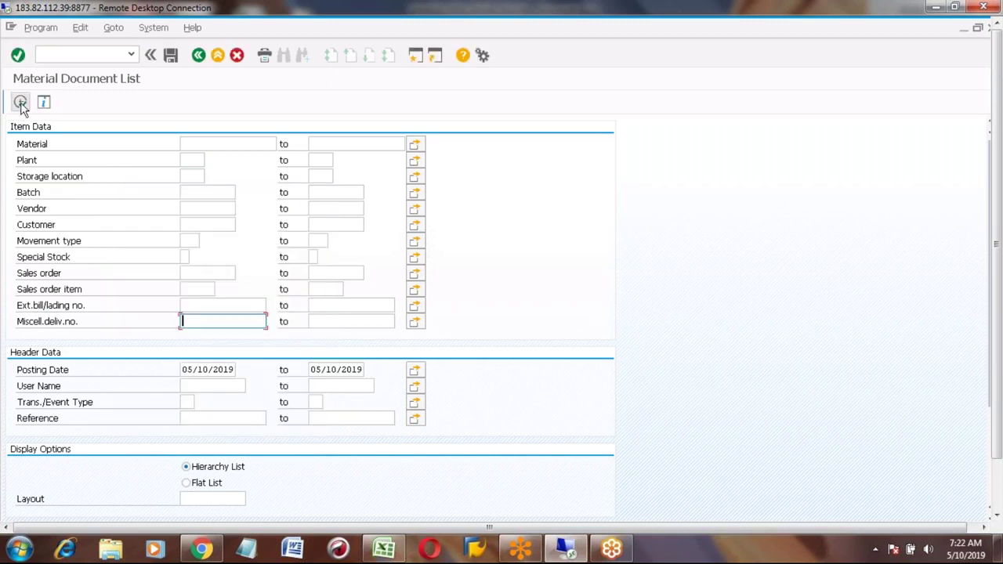
Step: Run the Material Document List, find no data, and return to the selection screen
{"action": "left_click", "coordinate": [21, 101]}
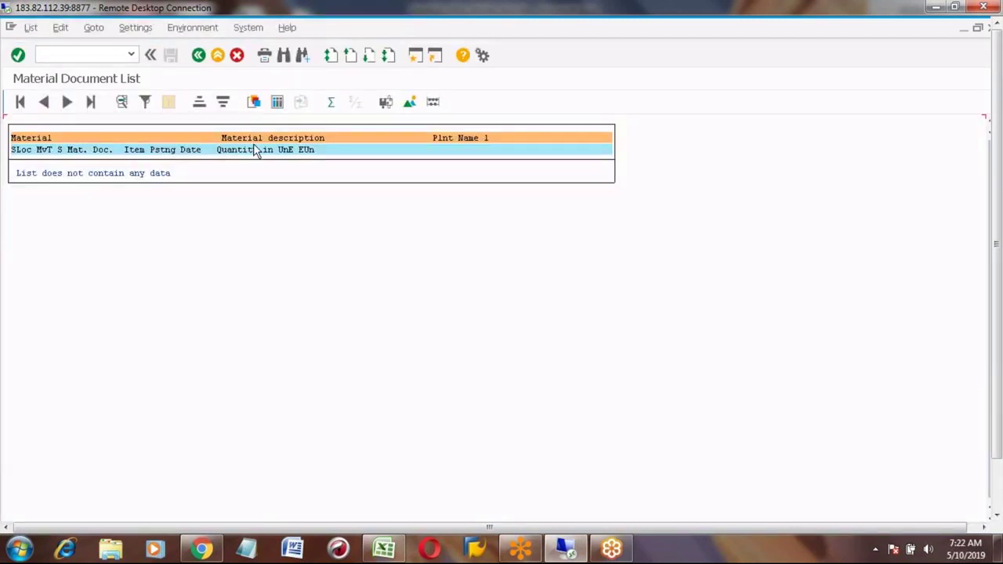
{"action": "left_click", "coordinate": [217, 57]}
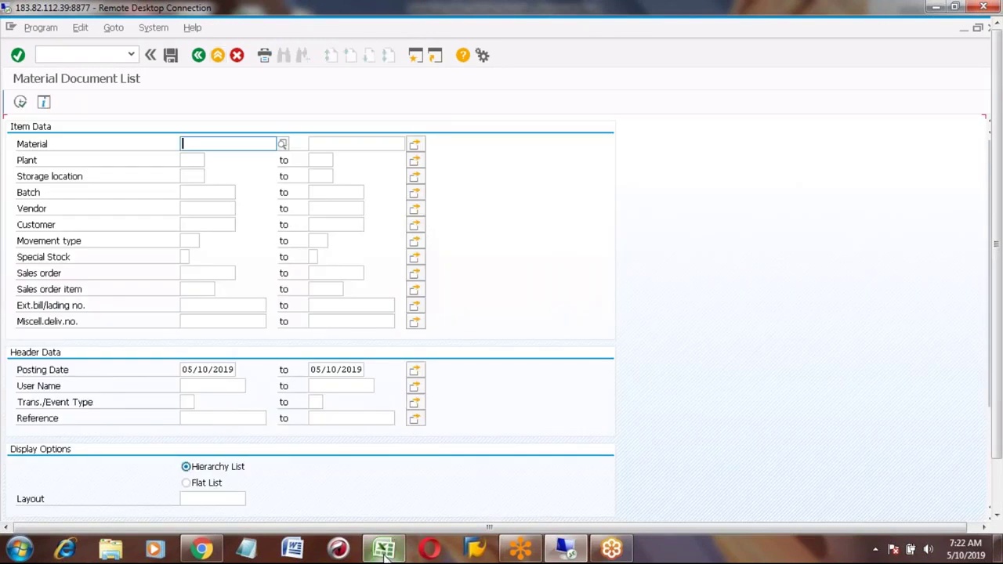
{"action": "left_click", "coordinate": [383, 549]}
Step: Enter 'Long Term Planning' in cell B725 below the Testing list
{"action": "left_click", "coordinate": [106, 340]}
{"action": "key", "text": "Left"}
{"action": "left_click", "coordinate": [107, 340]}
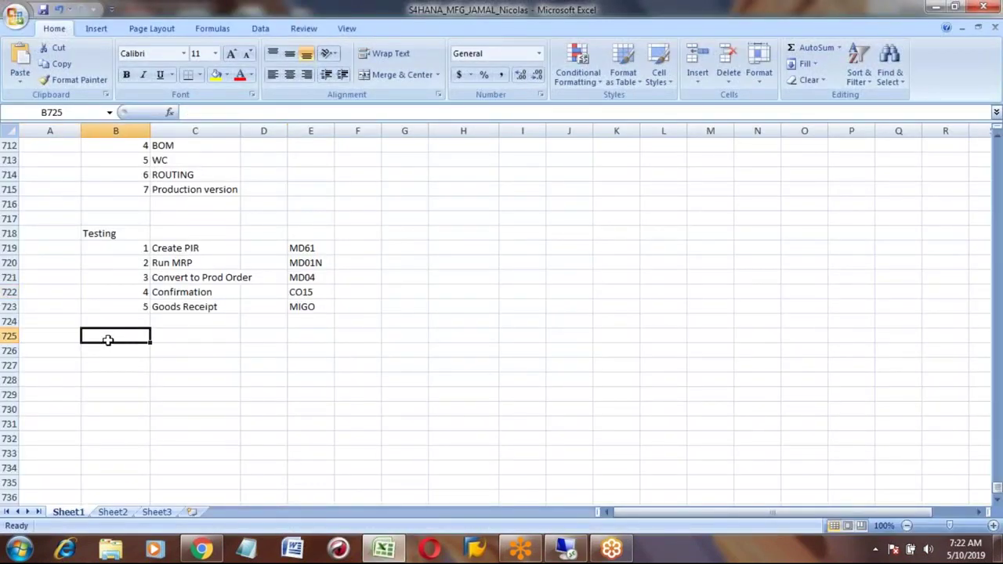
{"action": "type", "text": "L"}
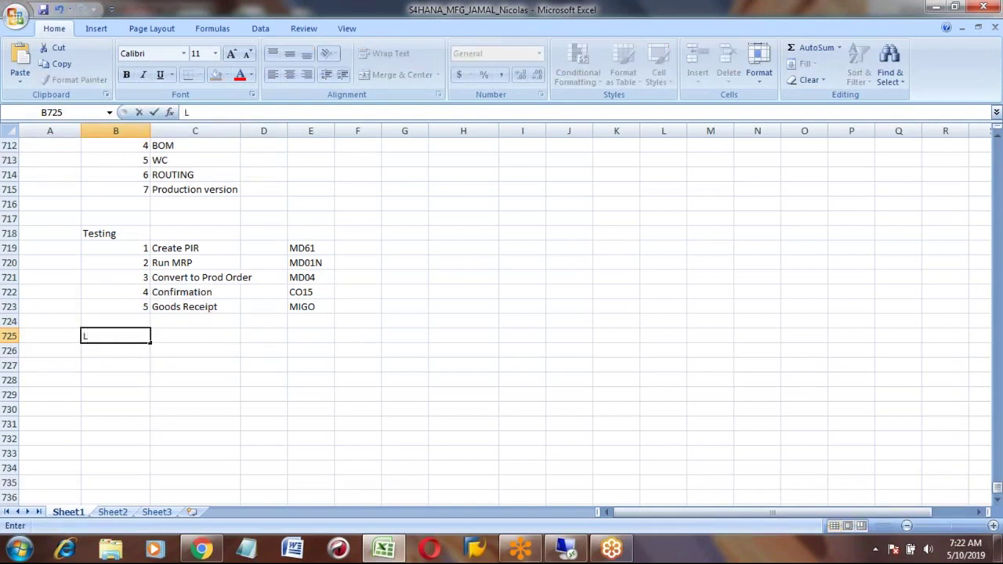
{"action": "type", "text": "ong Term Planning"}
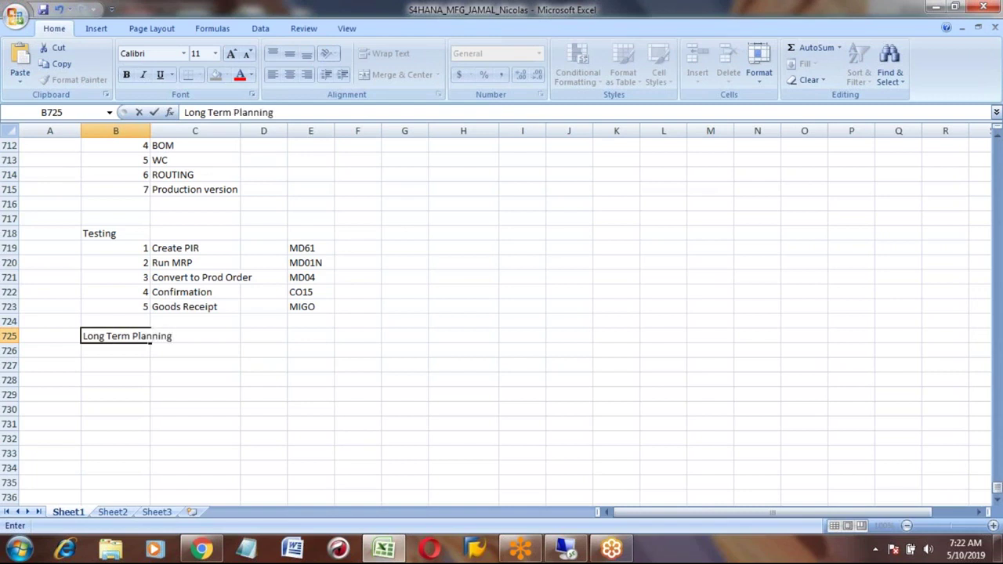
{"action": "key", "text": "Return"}
Step: Number it 1 in A725, enter 2 in A726, and move to B726
{"action": "key", "text": "Up"}
{"action": "key", "text": "Left"}
{"action": "type", "text": "1"}
{"action": "key", "text": "Return"}
{"action": "key", "text": "Left"}
{"action": "type", "text": "2"}
{"action": "key", "text": "Tab"}
{"action": "key", "text": "Up"}
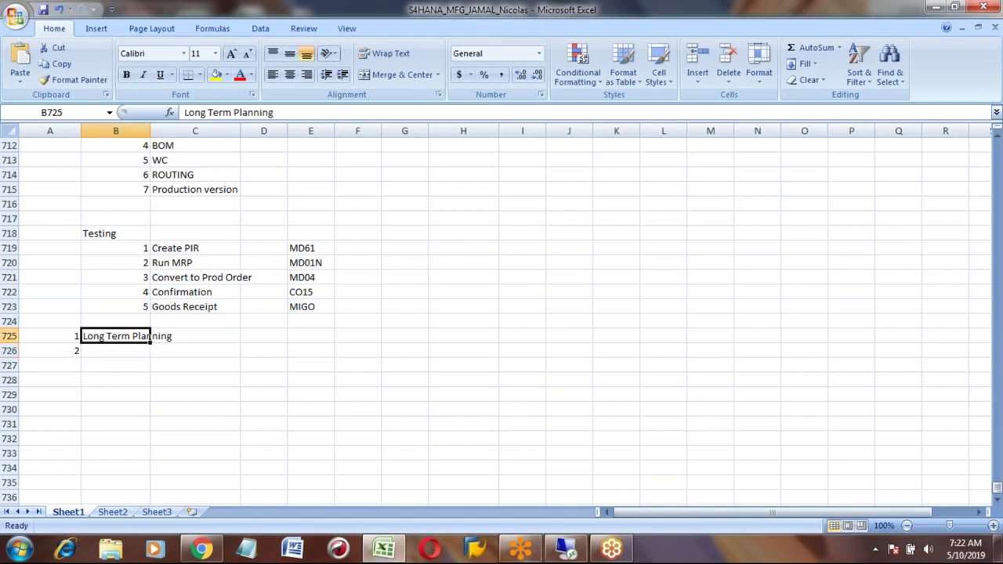
{"action": "key", "text": "Down"}
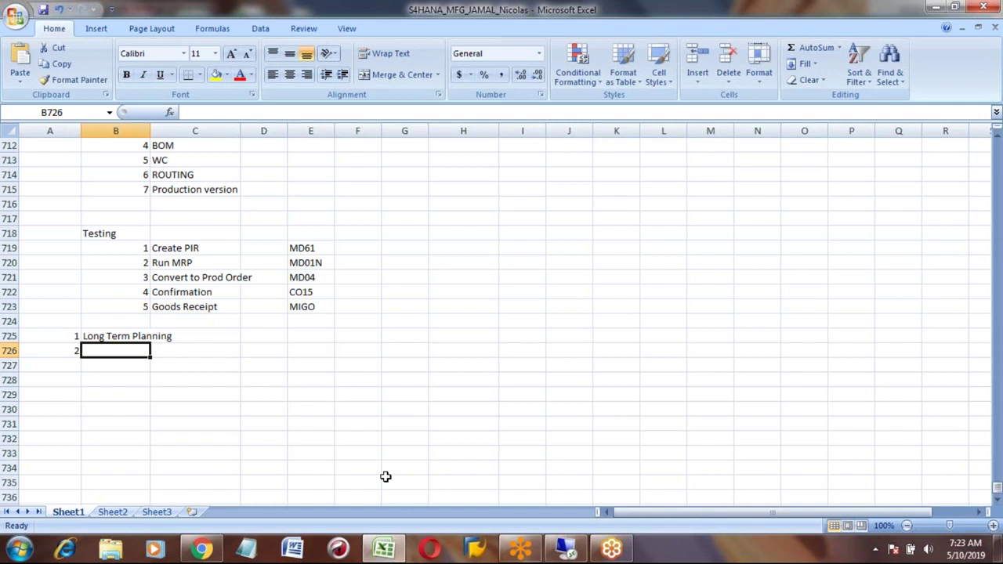
Step: In Chrome, open a new tab and load mail.yahoo.com from the 'ma' suggestion
{"action": "left_click", "coordinate": [202, 551]}
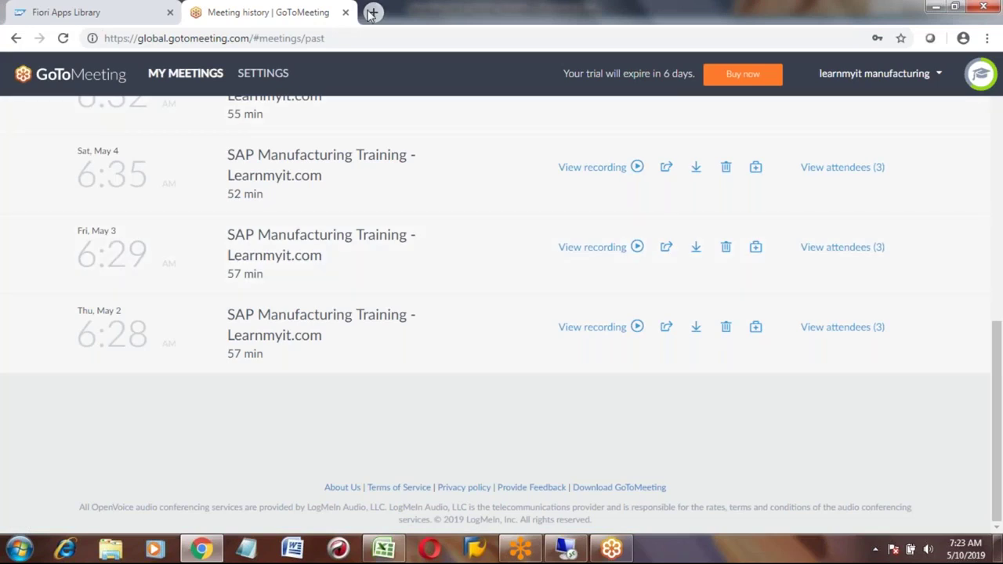
{"action": "left_click", "coordinate": [371, 13]}
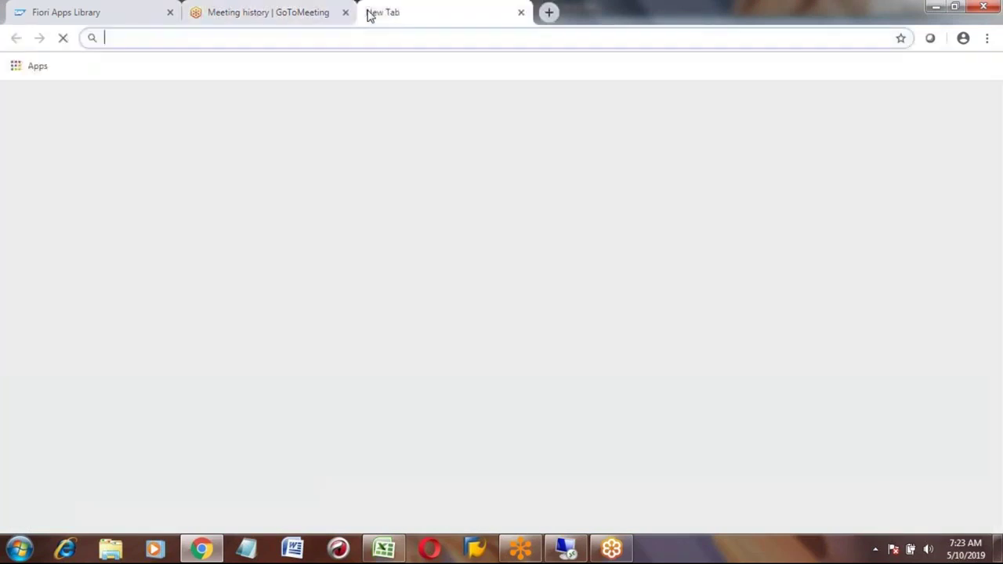
{"action": "type", "text": "ma"}
{"action": "key", "text": "Return"}
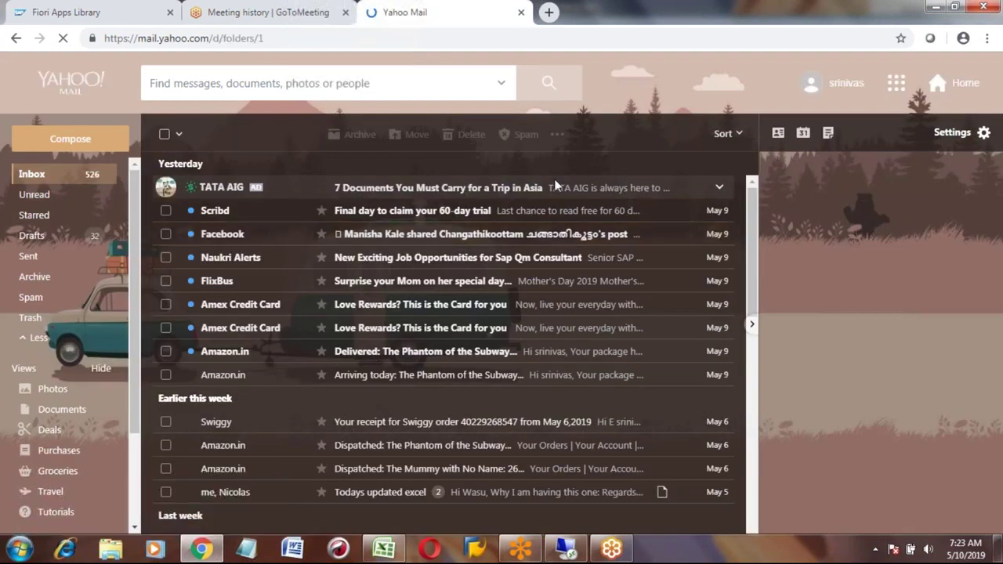
Step: Search the mailbox for the contact and open the 'SAP PP Jobs advertised' message
{"action": "left_click", "coordinate": [195, 89]}
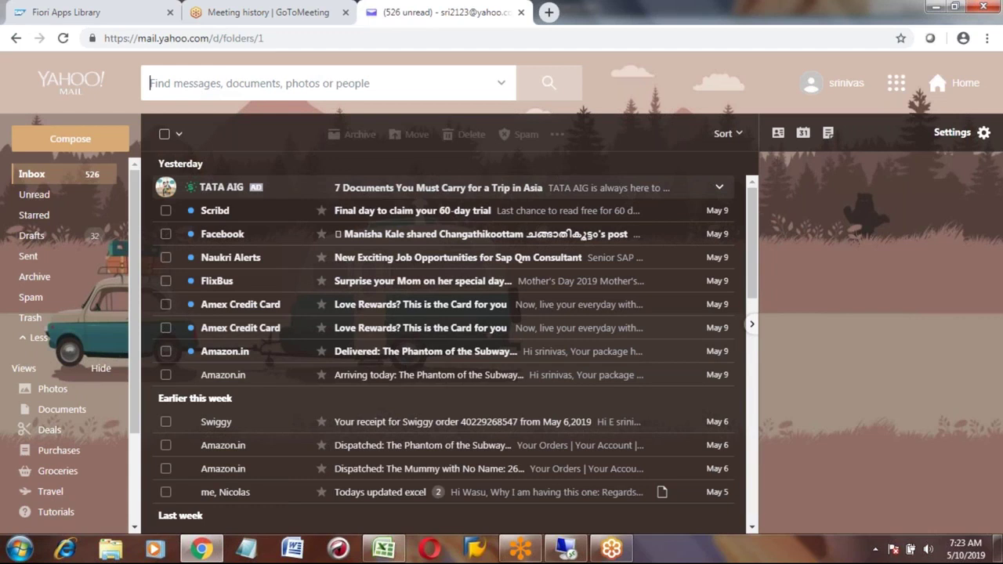
{"action": "type", "text": "jamal"}
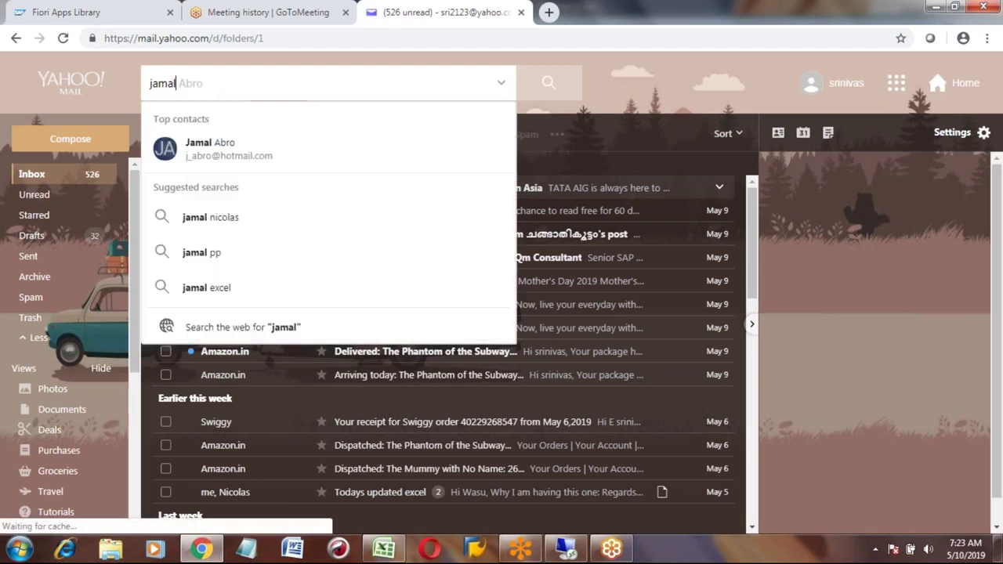
{"action": "left_click", "coordinate": [222, 150]}
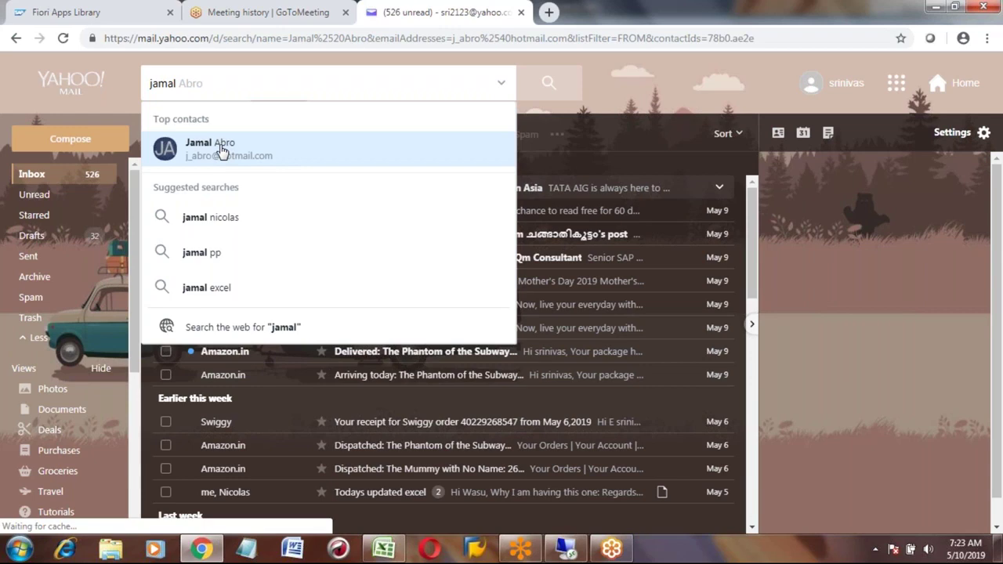
{"action": "left_click", "coordinate": [222, 152]}
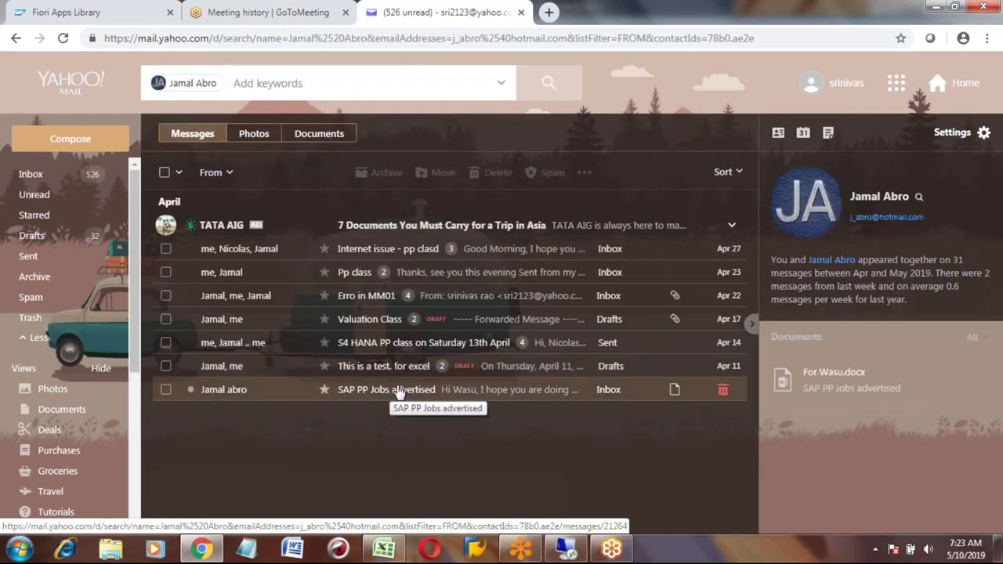
{"action": "left_click", "coordinate": [399, 391]}
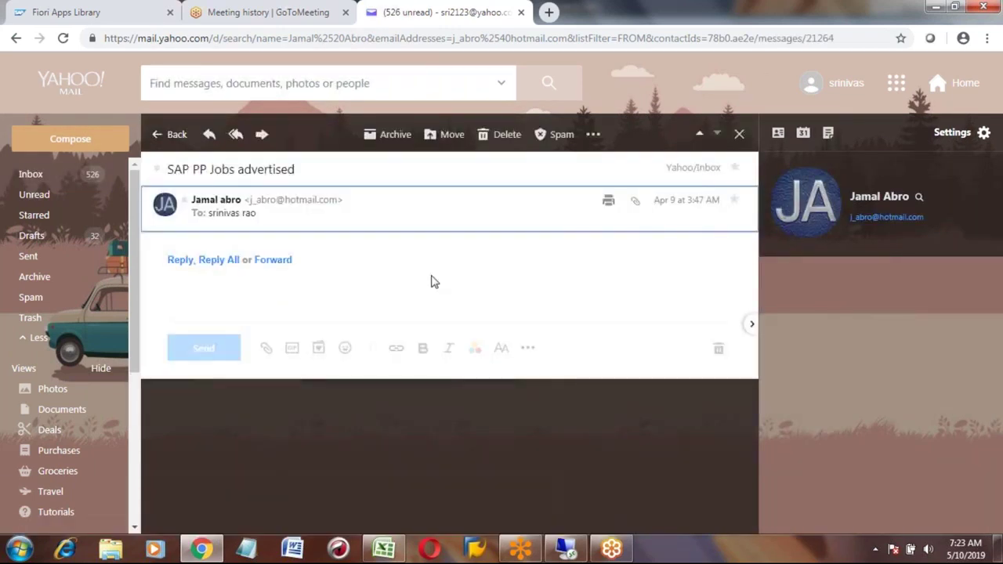
Step: Preview and download the attached For Wasu.docx, then open it in Word
{"action": "mouse_move", "coordinate": [220, 353]}
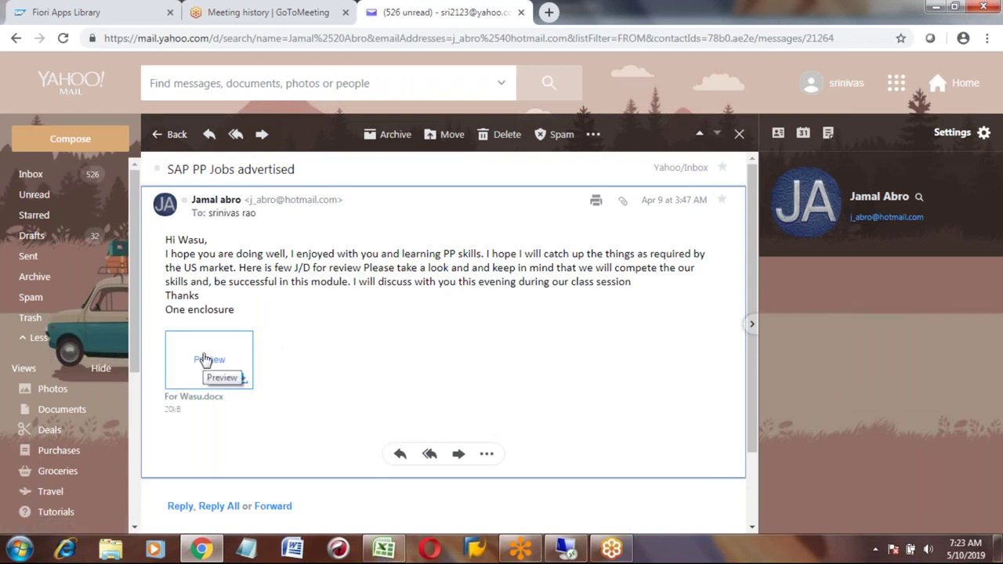
{"action": "left_click", "coordinate": [205, 359]}
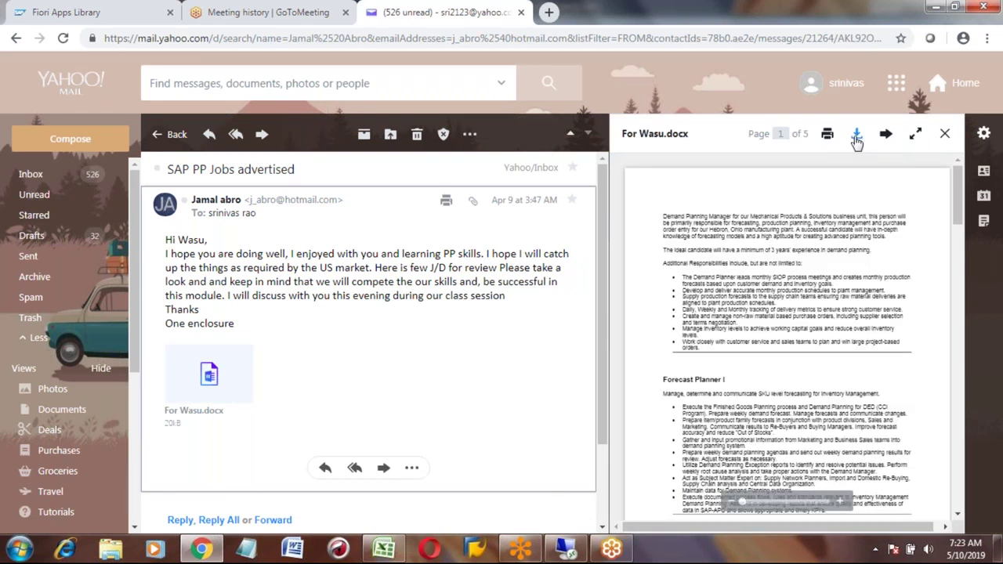
{"action": "left_click", "coordinate": [856, 135]}
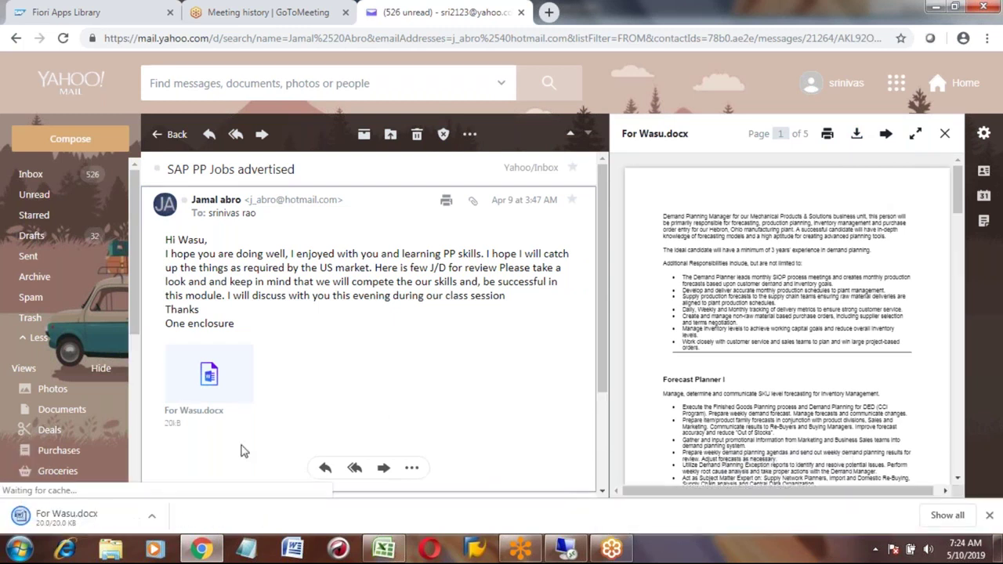
{"action": "left_click", "coordinate": [62, 521]}
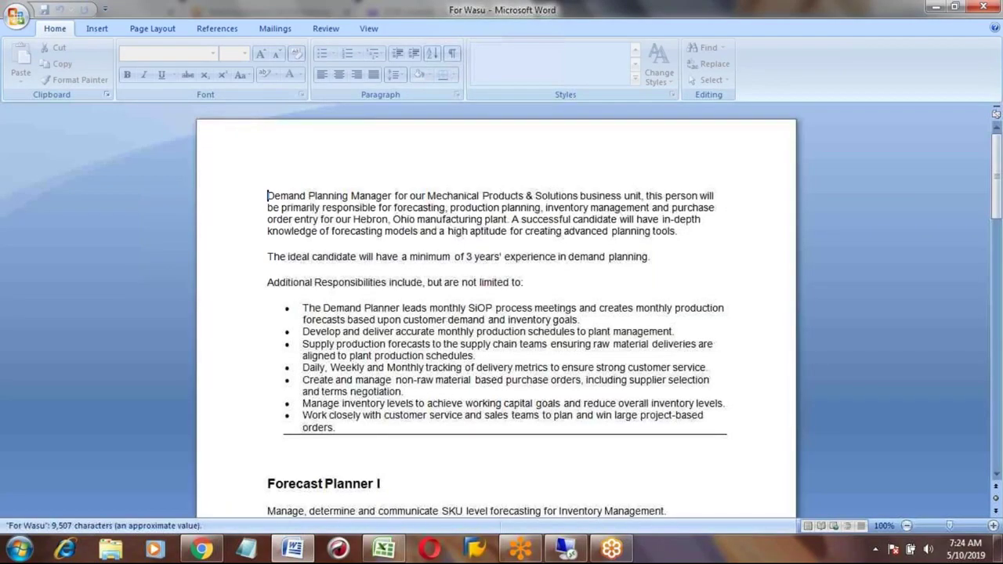
Step: Read through the For Wasu document's Demand Planning Manager responsibilities and Forecast Planner I bullets
{"action": "left_click", "coordinate": [392, 212]}
{"action": "key", "text": "Down"}
{"action": "key", "text": "Down"}
{"action": "key", "text": "Down"}
{"action": "key", "text": "Down"}
{"action": "key", "text": "Down"}
{"action": "key", "text": "Down"}
{"action": "key", "text": "Up"}
{"action": "key", "text": "Up"}
{"action": "key", "text": "Up"}
{"action": "key", "text": "Up"}
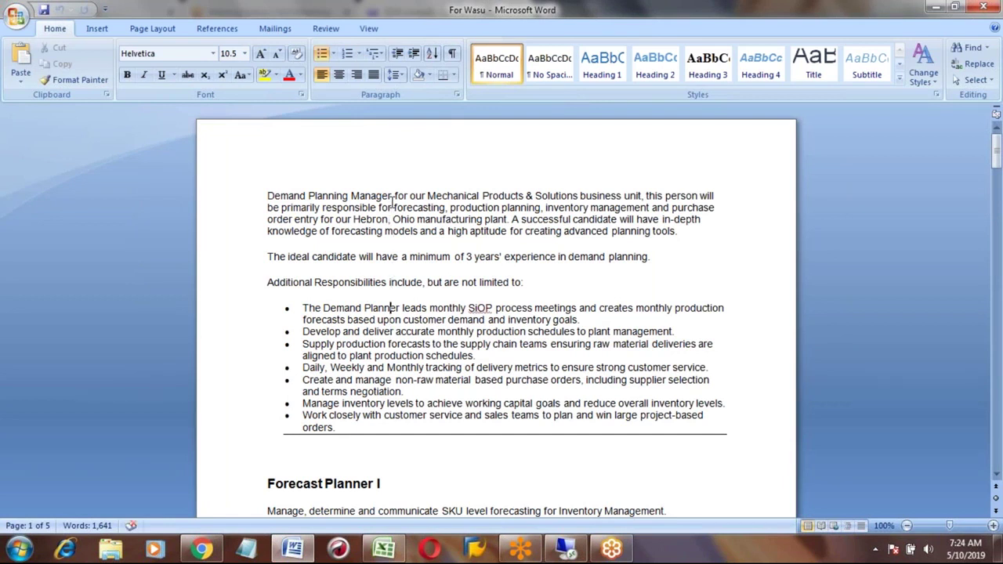
{"action": "key", "text": "Up"}
{"action": "key", "text": "Up"}
{"action": "key", "text": "Up"}
{"action": "key", "text": "Up"}
{"action": "key", "text": "Down"}
{"action": "key", "text": "Down"}
{"action": "key", "text": "Down"}
{"action": "key", "text": "Down"}
{"action": "key", "text": "Down"}
{"action": "key", "text": "Down"}
{"action": "key", "text": "Down"}
{"action": "key", "text": "Down"}
{"action": "key", "text": "Down"}
{"action": "key", "text": "Down"}
{"action": "key", "text": "Down"}
{"action": "key", "text": "Down"}
{"action": "key", "text": "Down"}
{"action": "key", "text": "Down"}
{"action": "key", "text": "Down"}
{"action": "key", "text": "Down"}
{"action": "key", "text": "Down"}
{"action": "key", "text": "Down"}
{"action": "key", "text": "Down"}
{"action": "key", "text": "Down"}
{"action": "key", "text": "Down"}
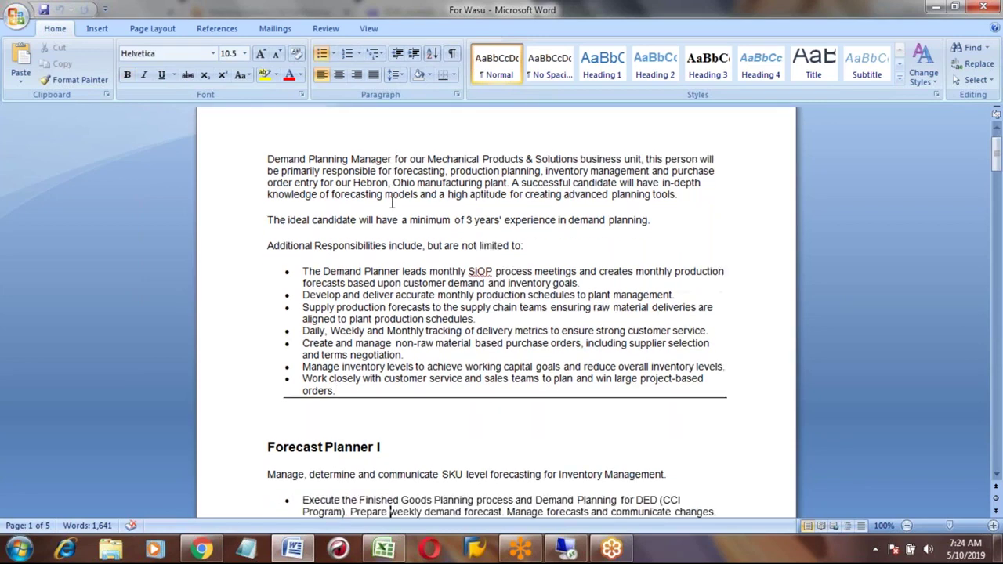
{"action": "key", "text": "Down"}
{"action": "key", "text": "Down"}
{"action": "key", "text": "Down"}
{"action": "key", "text": "Down"}
{"action": "key", "text": "Down"}
{"action": "key", "text": "Down"}
{"action": "key", "text": "Down"}
{"action": "key", "text": "Down"}
{"action": "key", "text": "Down"}
{"action": "key", "text": "Down"}
{"action": "key", "text": "Down"}
{"action": "key", "text": "Down"}
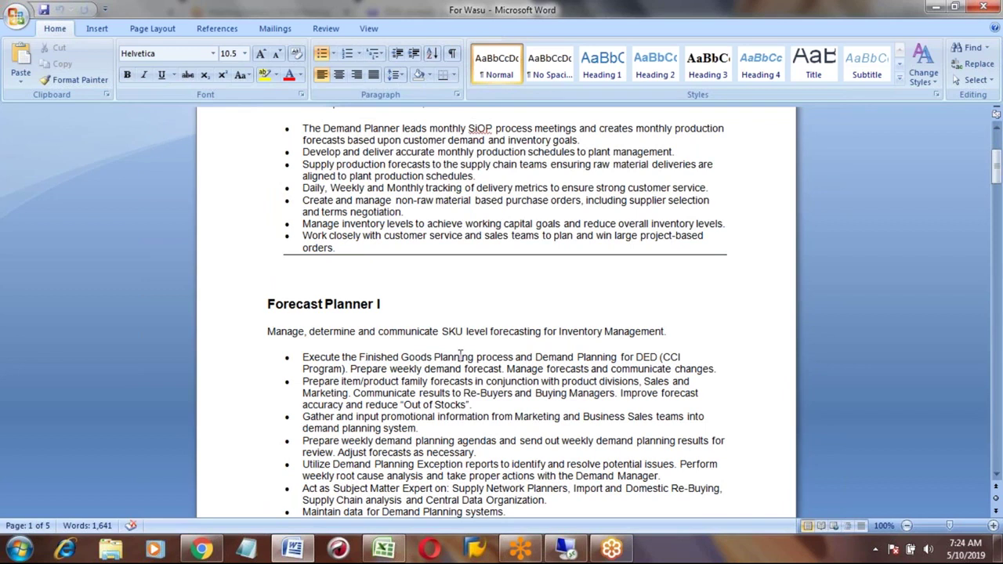
{"action": "left_click", "coordinate": [461, 362]}
{"action": "key", "text": "Down"}
{"action": "key", "text": "Down"}
{"action": "key", "text": "Down"}
{"action": "key", "text": "Down"}
{"action": "key", "text": "Down"}
{"action": "key", "text": "Down"}
{"action": "key", "text": "Down"}
{"action": "key", "text": "Down"}
{"action": "scroll", "coordinate": [461, 355], "scroll_direction": "down", "scroll_amount": 2}
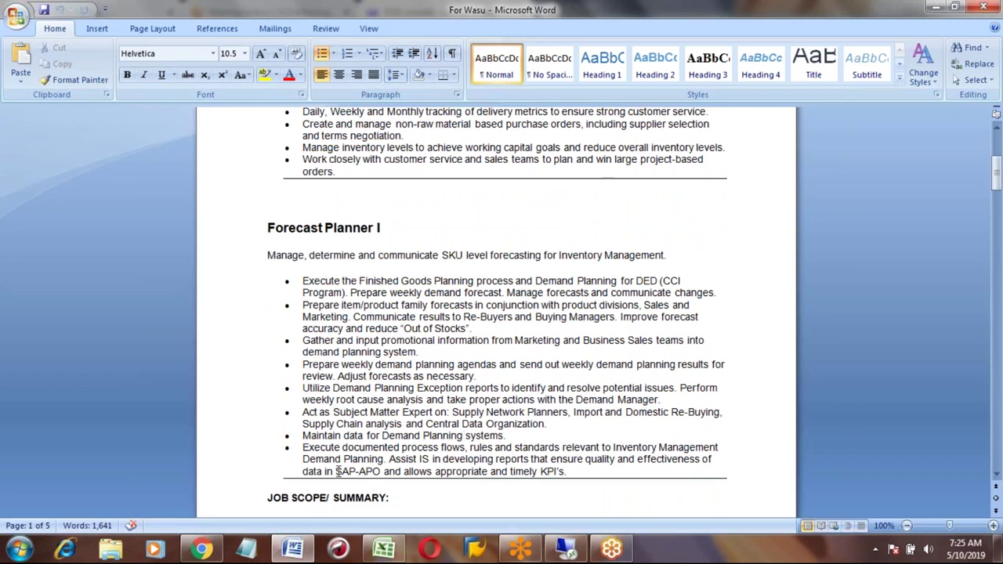
{"action": "left_click_drag", "start_coordinate": [338, 471], "coordinate": [381, 471]}
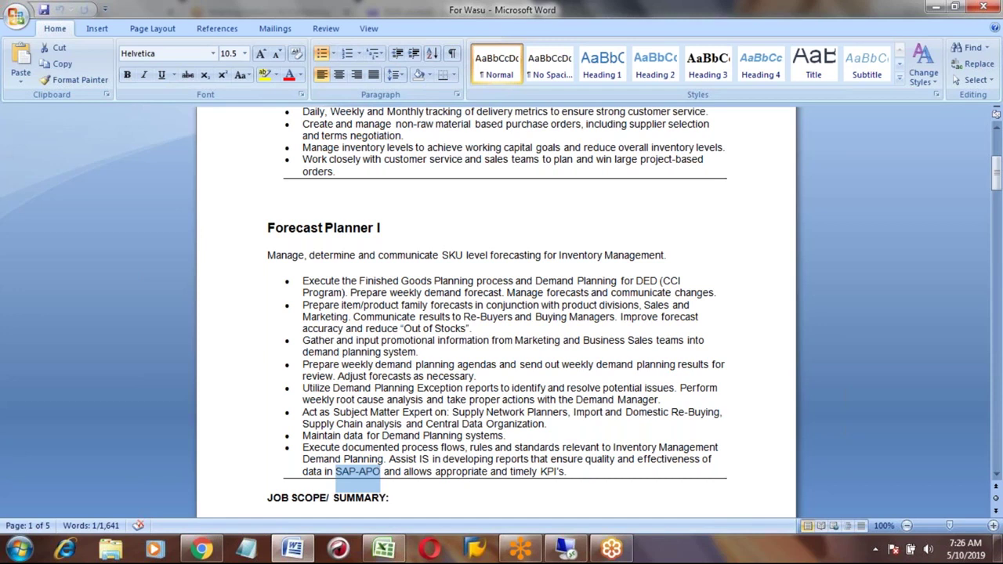
{"action": "left_click", "coordinate": [267, 228]}
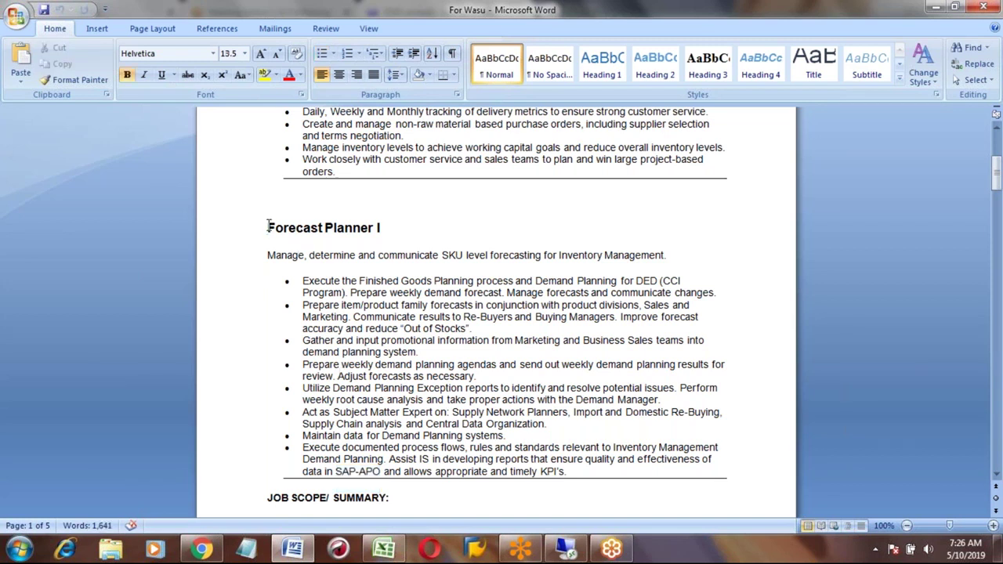
{"action": "left_click_drag", "start_coordinate": [359, 356], "coordinate": [303, 317]}
{"action": "left_click_drag", "start_coordinate": [384, 376], "coordinate": [565, 474]}
{"action": "key", "text": "Down"}
{"action": "key", "text": "Down"}
{"action": "key", "text": "Down"}
{"action": "key", "text": "Down"}
{"action": "key", "text": "Down"}
{"action": "key", "text": "Down"}
{"action": "key", "text": "Down"}
{"action": "key", "text": "Down"}
{"action": "key", "text": "Down"}
{"action": "key", "text": "Down"}
{"action": "key", "text": "Down"}
{"action": "key", "text": "Down"}
{"action": "key", "text": "Down"}
{"action": "key", "text": "Down"}
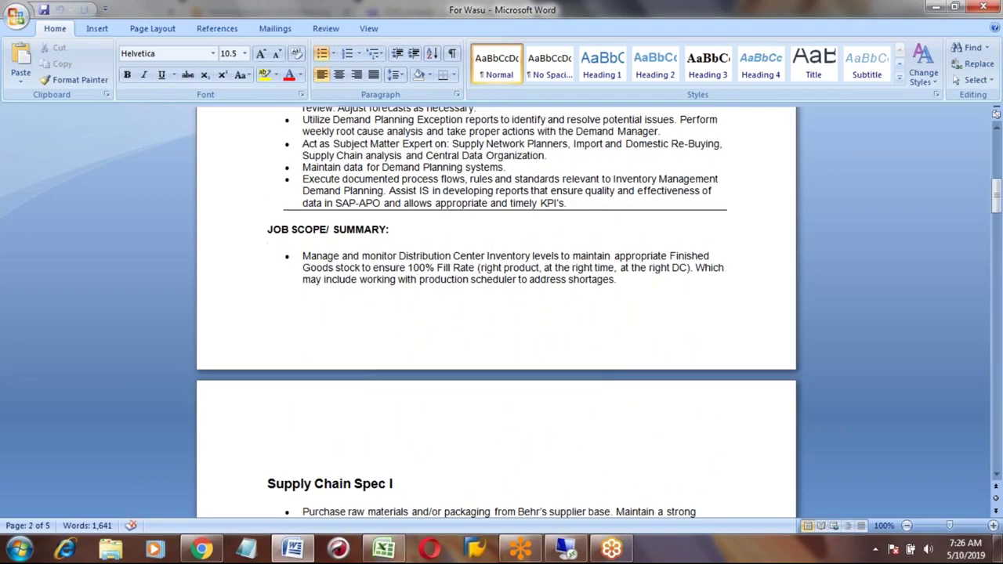
{"action": "key", "text": "Down"}
{"action": "key", "text": "Down"}
{"action": "key", "text": "Down"}
{"action": "key", "text": "Down"}
{"action": "key", "text": "Down"}
{"action": "key", "text": "Down"}
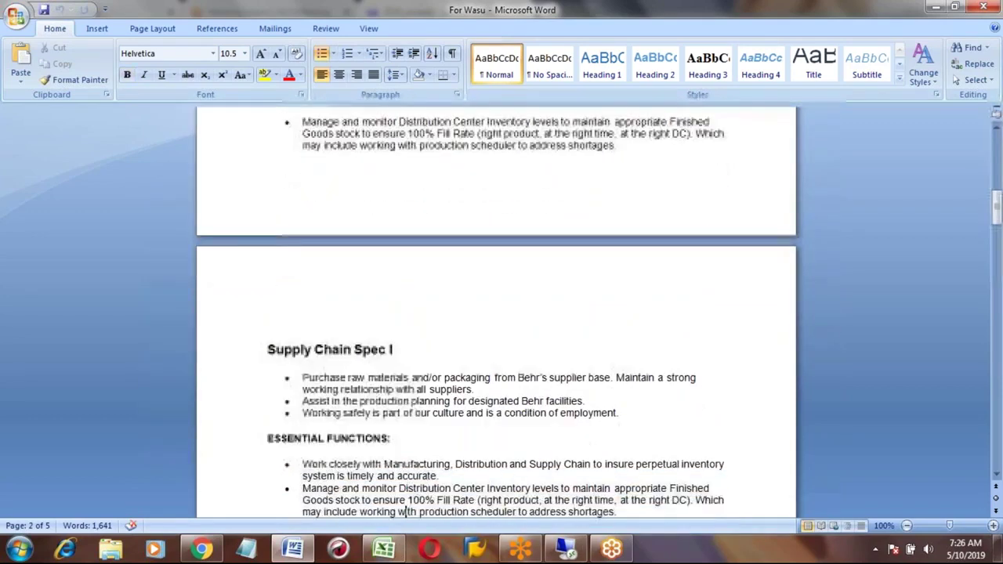
{"action": "key", "text": "Down"}
{"action": "key", "text": "Down"}
{"action": "key", "text": "Down"}
{"action": "key", "text": "Down"}
{"action": "key", "text": "Down"}
{"action": "key", "text": "Down"}
{"action": "key", "text": "Down"}
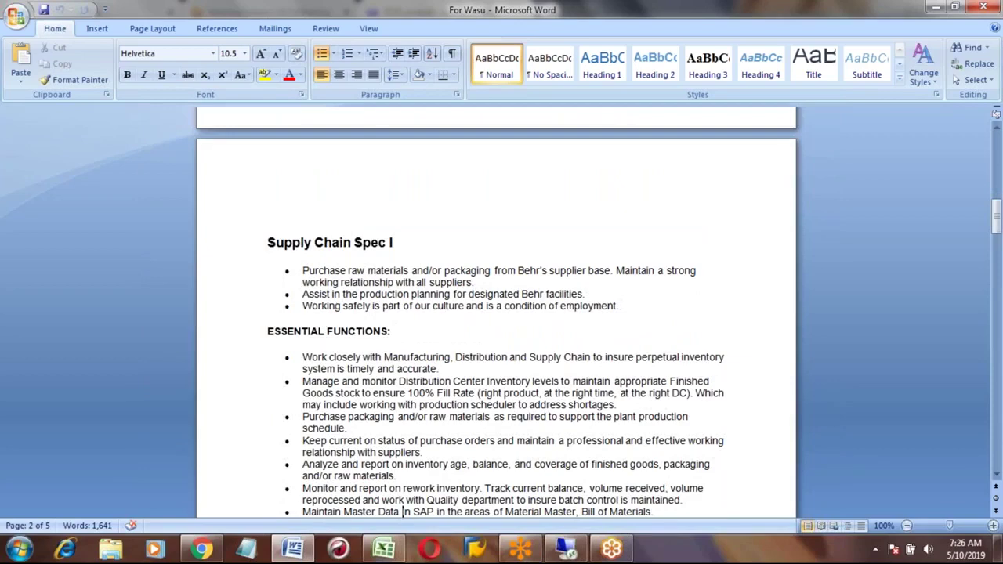
{"action": "key", "text": "Down"}
{"action": "key", "text": "Down"}
{"action": "key", "text": "Down"}
{"action": "key", "text": "Down"}
{"action": "key", "text": "Down"}
{"action": "key", "text": "Down"}
{"action": "key", "text": "Down"}
{"action": "key", "text": "Down"}
{"action": "key", "text": "Down"}
{"action": "key", "text": "Down"}
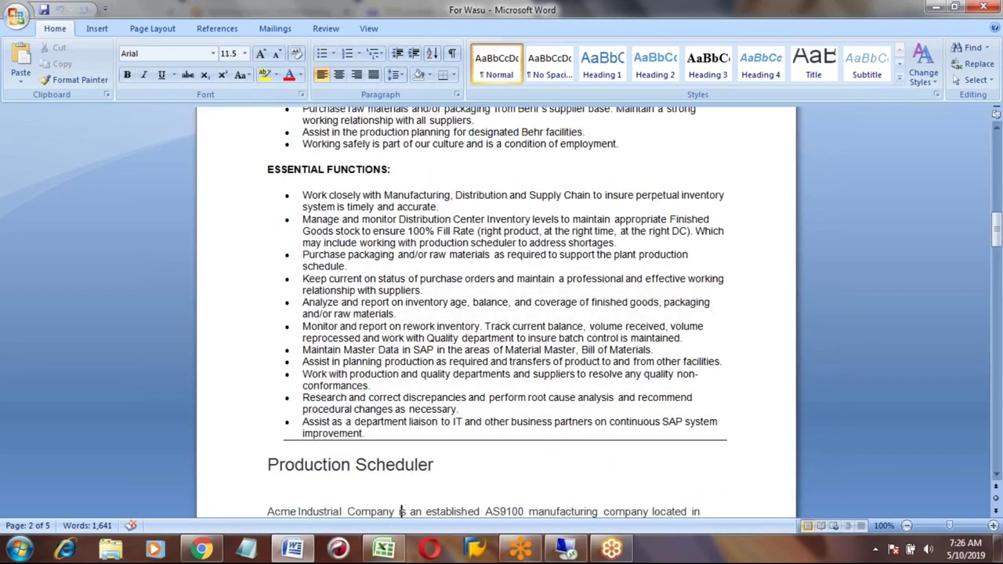
{"action": "key", "text": "Up"}
{"action": "key", "text": "Up"}
{"action": "key", "text": "Up"}
{"action": "key", "text": "Up"}
{"action": "key", "text": "Up"}
{"action": "key", "text": "Up"}
{"action": "key", "text": "Up"}
{"action": "key", "text": "Up"}
{"action": "key", "text": "Up"}
{"action": "key", "text": "Up"}
{"action": "key", "text": "Up"}
{"action": "key", "text": "Up"}
{"action": "key", "text": "Up"}
{"action": "key", "text": "Up"}
Step: In the Excel log, add an APO heading with item 1 Demand Planning below it
{"action": "left_click", "coordinate": [390, 552]}
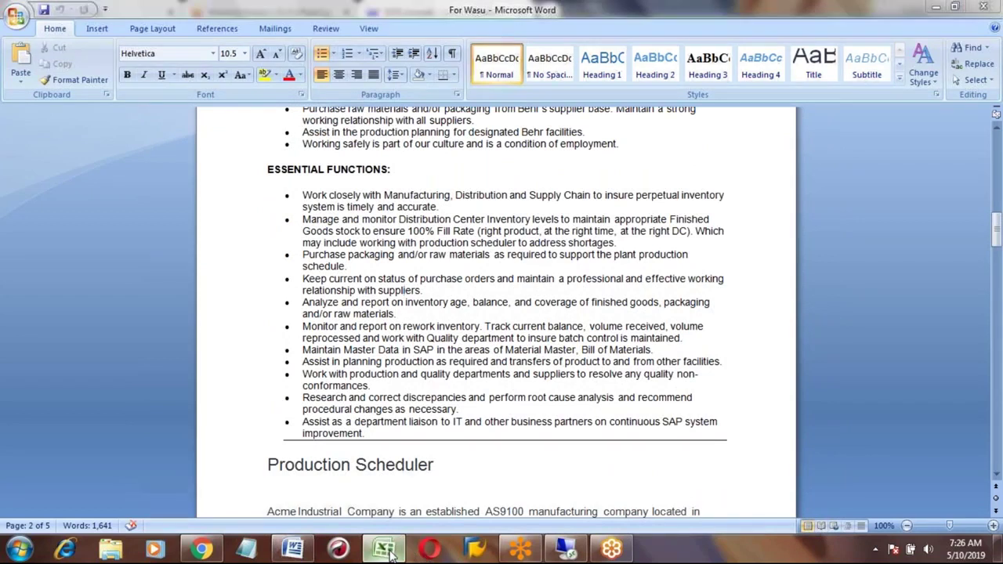
{"action": "key", "text": "Right"}
{"action": "key", "text": "Right"}
{"action": "key", "text": "Right"}
{"action": "key", "text": "Up"}
{"action": "key", "text": "Right"}
{"action": "key", "text": "Right"}
{"action": "key", "text": "Right"}
{"action": "key", "text": "Right"}
{"action": "key", "text": "Right"}
{"action": "key", "text": "Up"}
{"action": "key", "text": "Right"}
{"action": "type", "text": "APO"}
{"action": "key", "text": "Return"}
{"action": "type", "text": "1"}
{"action": "key", "text": "Tab"}
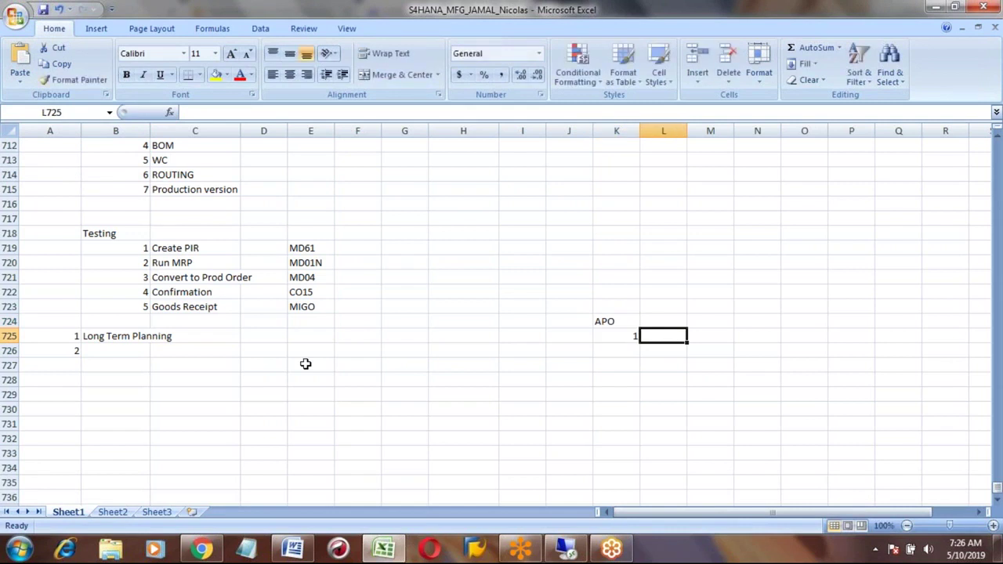
{"action": "type", "text": "Demand"}
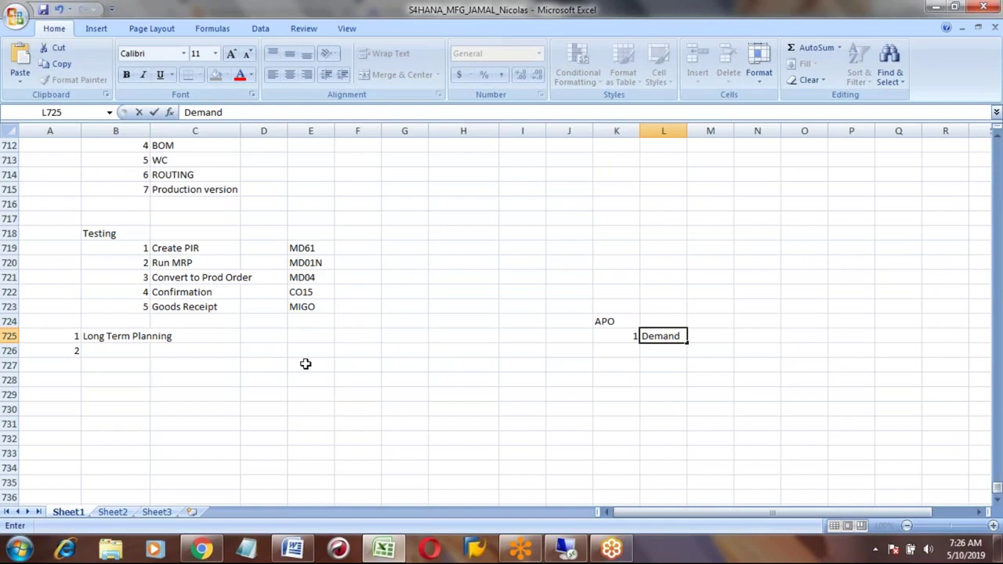
{"action": "type", "text": " Planning"}
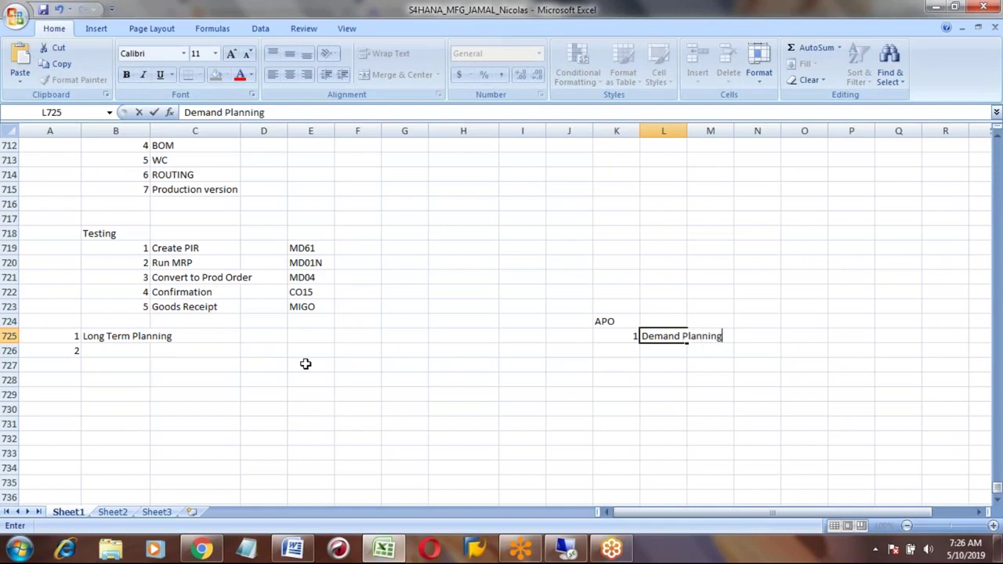
{"action": "key", "text": "Return"}
Step: Add numbered APO items 2 SNP, 3 PPDS, 4 GATP and 5 TPVS
{"action": "type", "text": "2"}
{"action": "key", "text": "Tab"}
{"action": "type", "text": "SNP"}
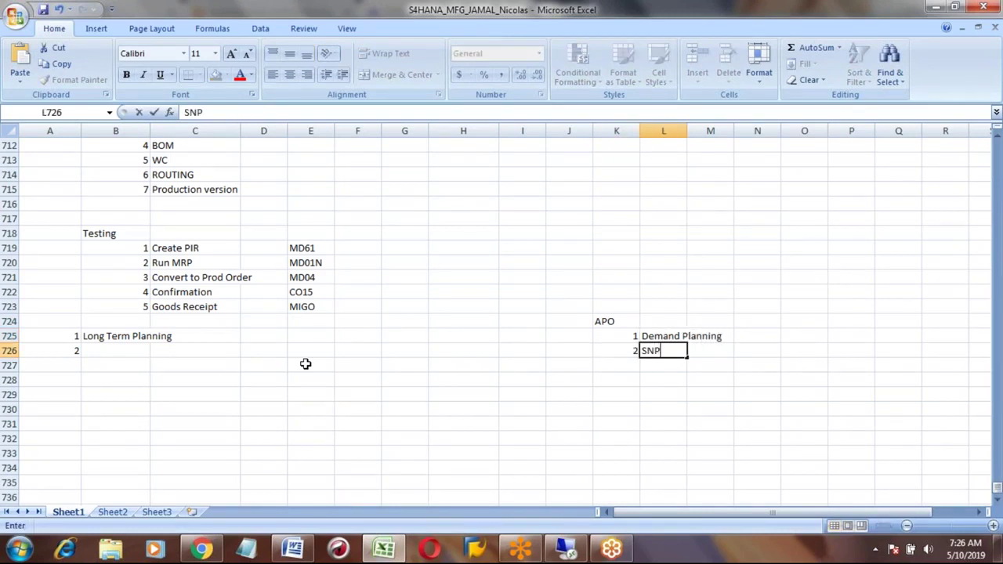
{"action": "key", "text": "Return"}
{"action": "key", "text": "Left"}
{"action": "type", "text": "3"}
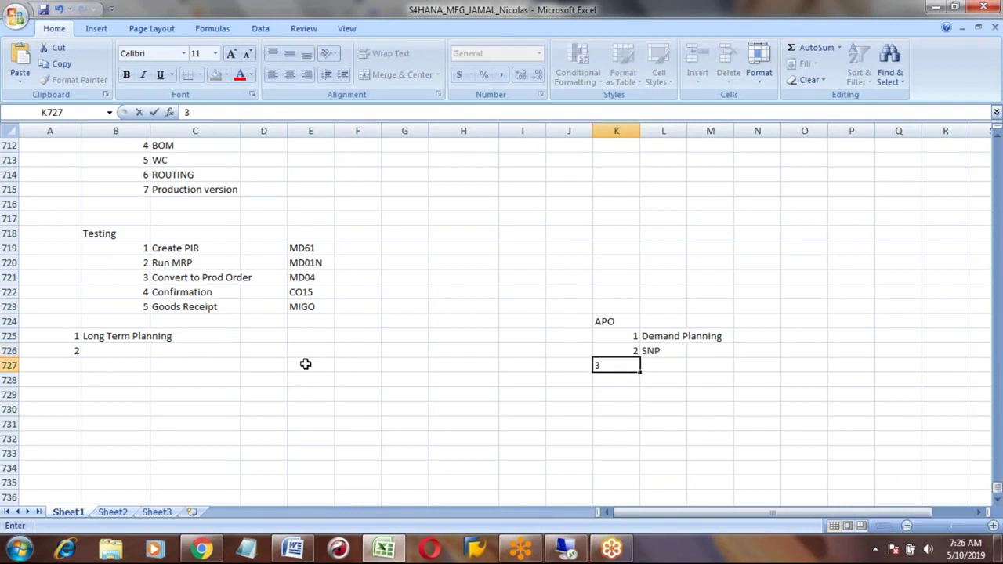
{"action": "key", "text": "Tab"}
{"action": "type", "text": "PPDS"}
{"action": "key", "text": "Return"}
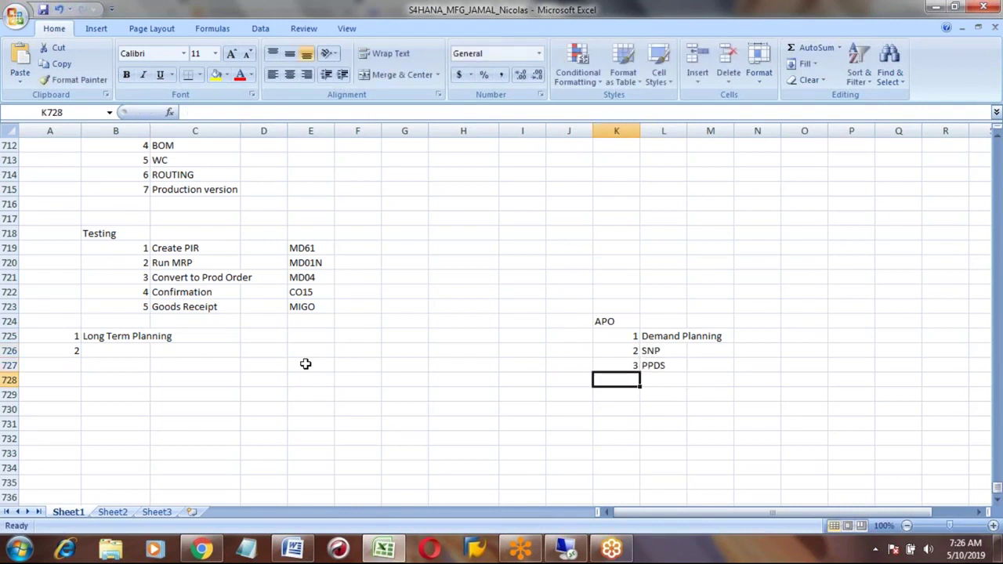
{"action": "type", "text": "4"}
{"action": "key", "text": "Tab"}
{"action": "type", "text": "GATP"}
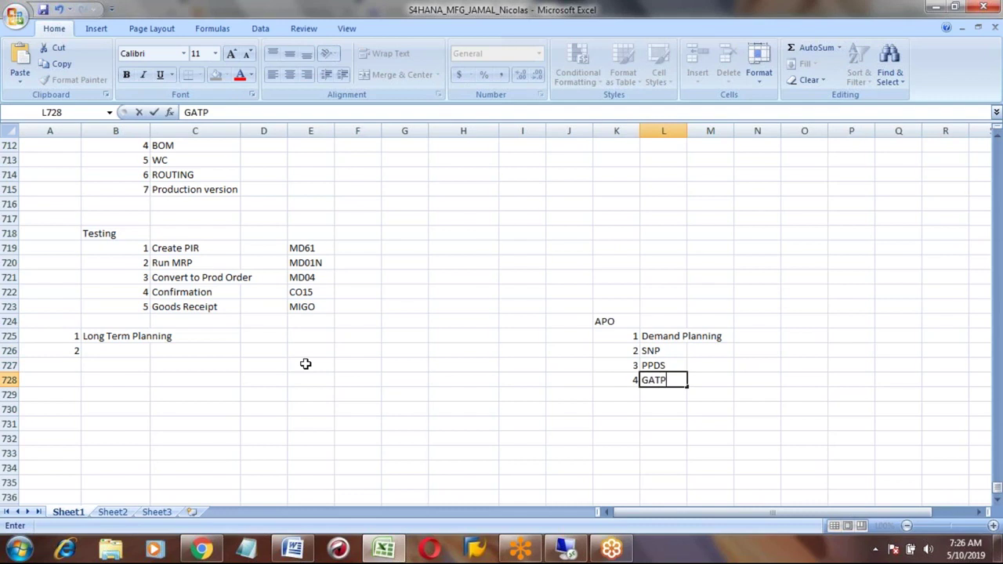
{"action": "key", "text": "Return"}
{"action": "type", "text": "5"}
{"action": "key", "text": "Tab"}
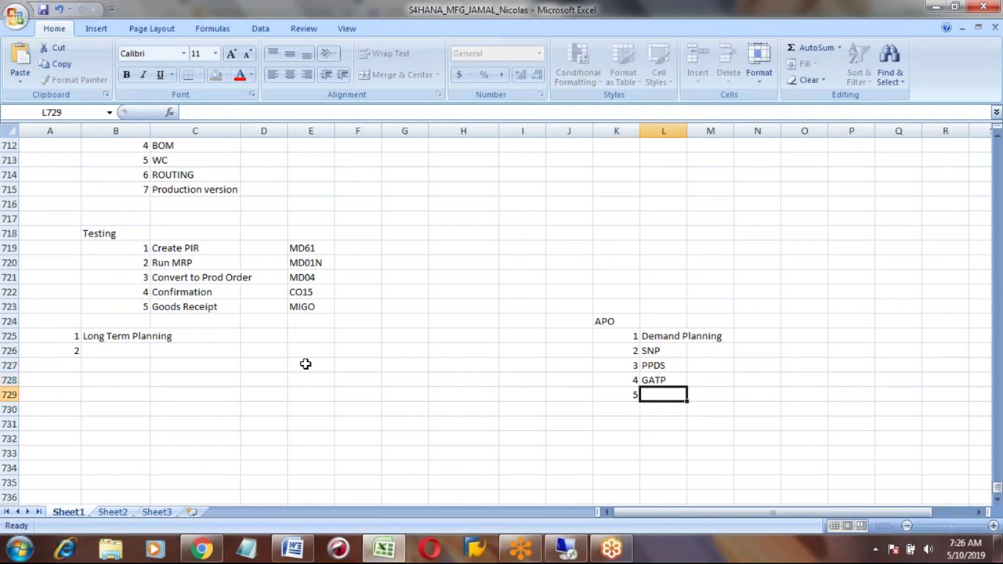
{"action": "type", "text": "TPVS"}
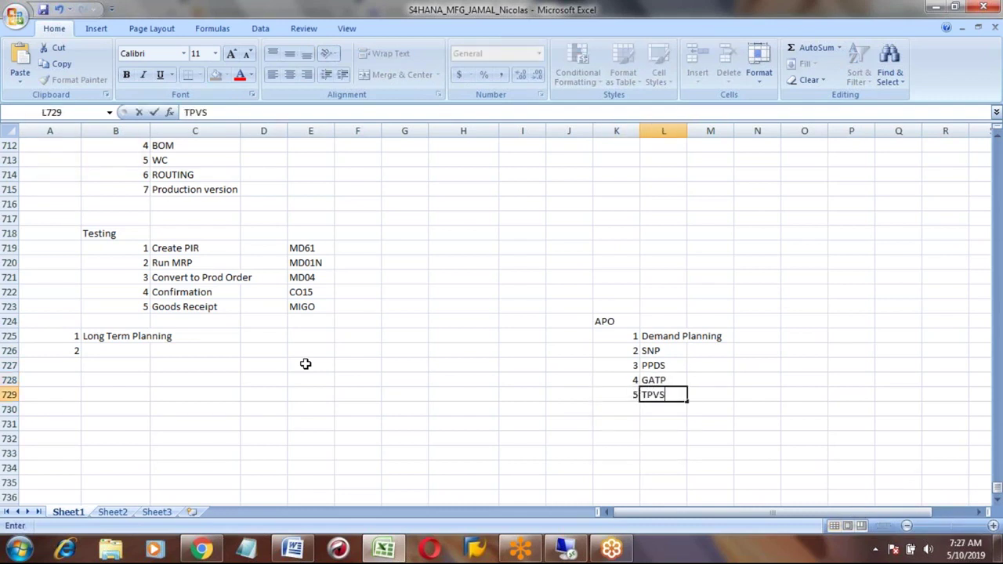
{"action": "key", "text": "Return"}
Step: Finish the list with 6 EWM and 7 EM
{"action": "type", "text": "5"}
{"action": "key", "text": "BackSpace"}
{"action": "type", "text": "61"}
{"action": "key", "text": "BackSpace"}
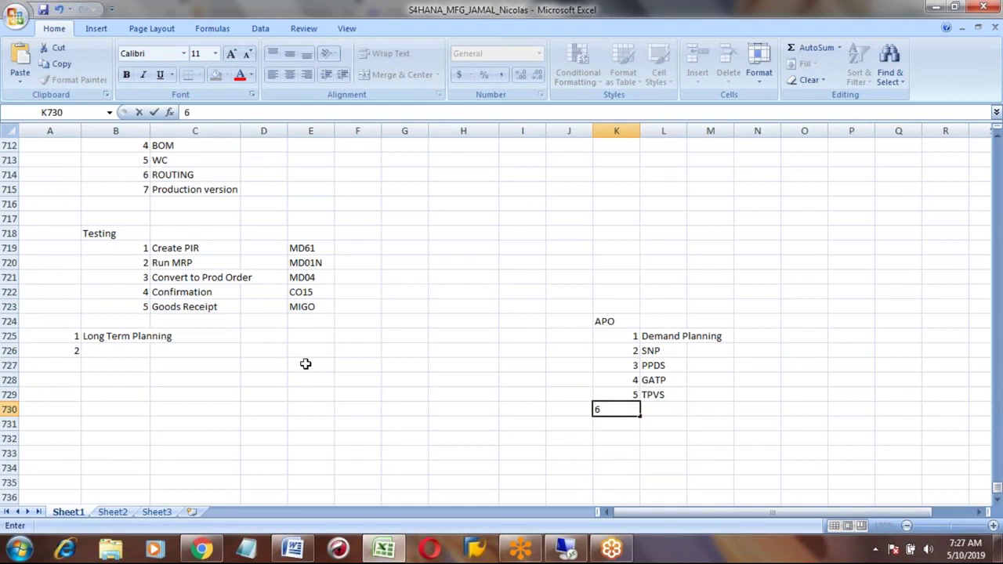
{"action": "key", "text": "Return"}
{"action": "key", "text": "Up"}
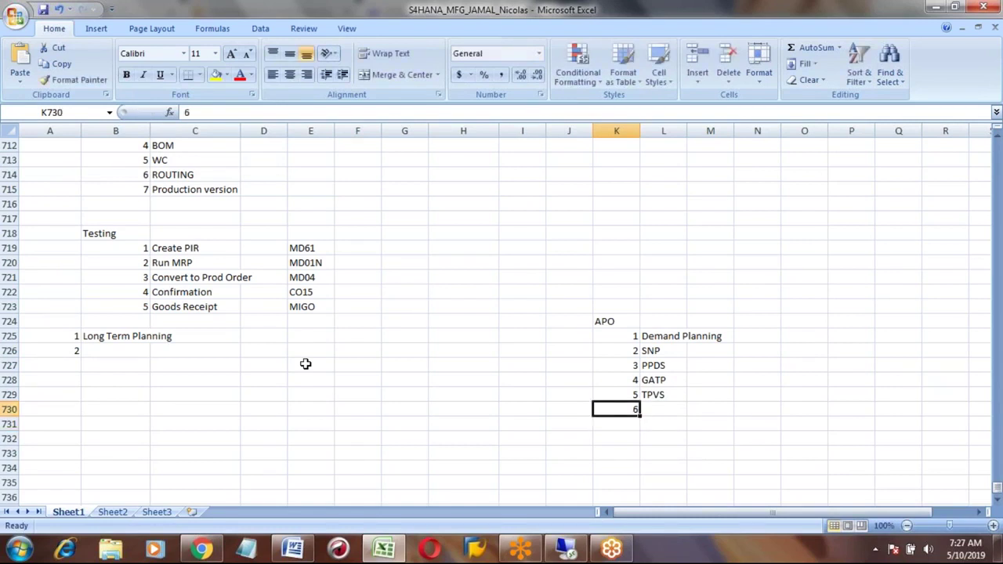
{"action": "key", "text": "Right"}
{"action": "type", "text": "EWM"}
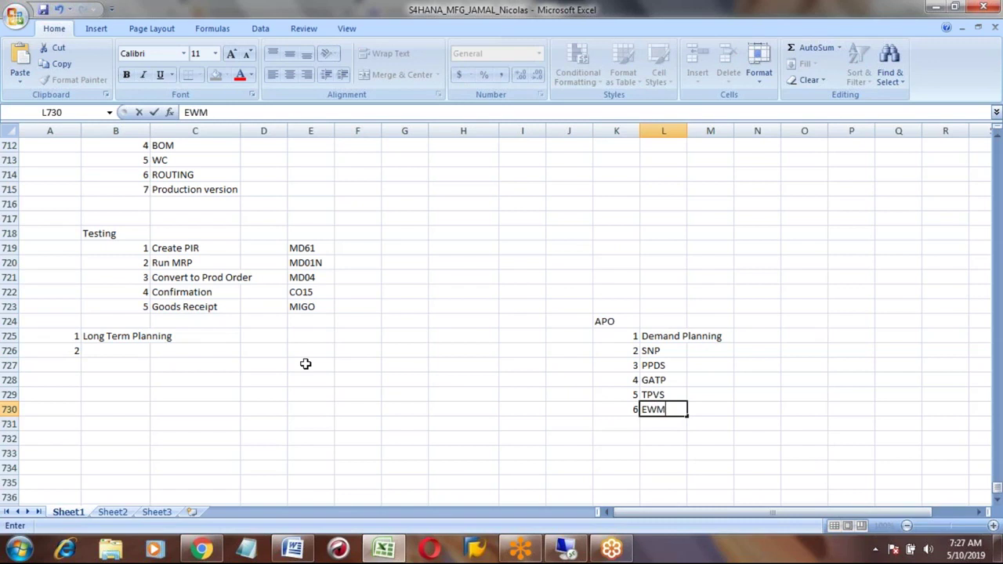
{"action": "key", "text": "Return"}
{"action": "type", "text": "7"}
{"action": "key", "text": "Right"}
{"action": "type", "text": "EM"}
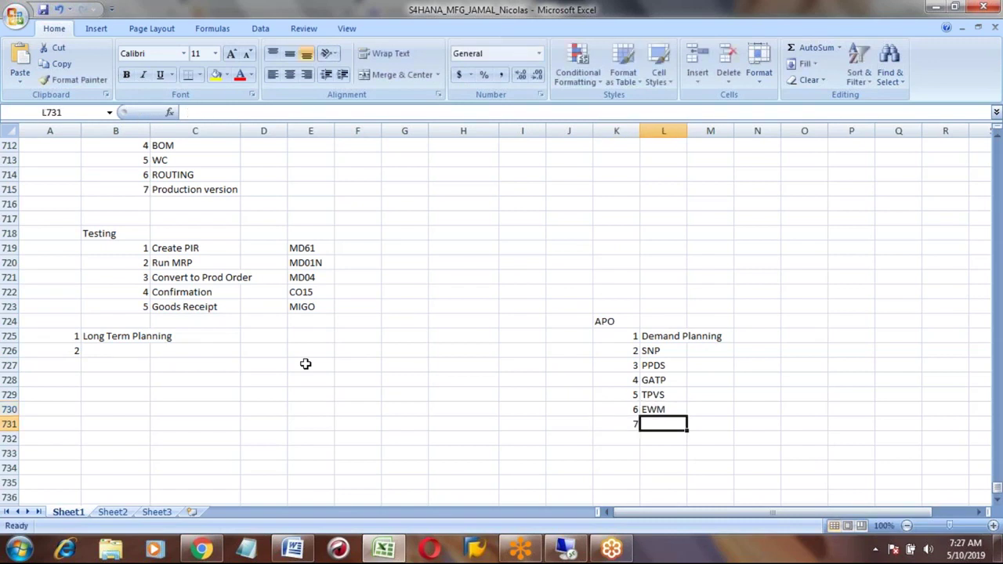
{"action": "key", "text": "Return"}
{"action": "key", "text": "Left"}
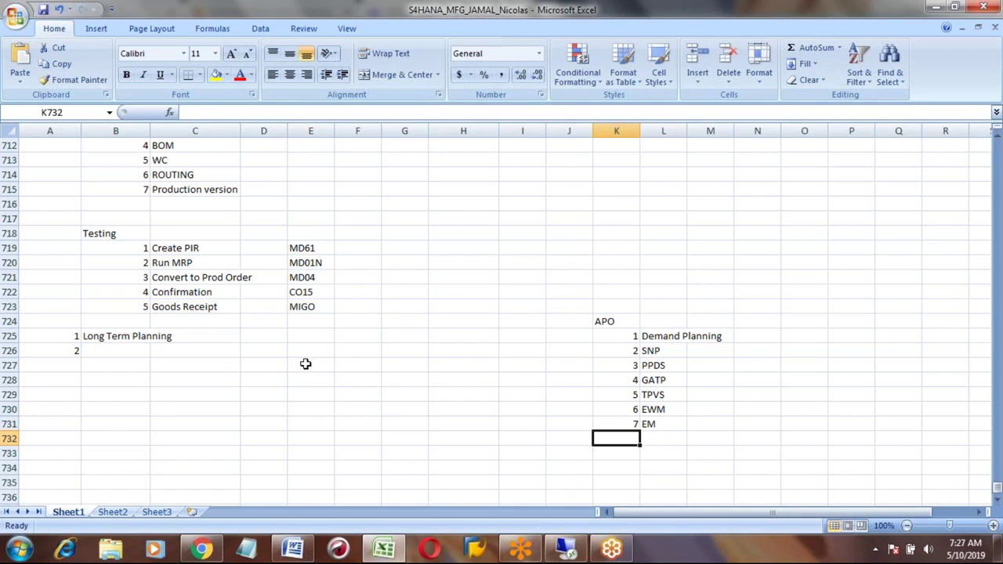
Step: Bold Demand Planning and SNP in L725:L726, then go back to the Word document
{"action": "key", "text": "Right"}
{"action": "key", "text": "Up"}
{"action": "key", "text": "Up"}
{"action": "key", "text": "Up"}
{"action": "key", "text": "Up"}
{"action": "key", "text": "Up"}
{"action": "key", "text": "Up"}
{"action": "key", "text": "Up"}
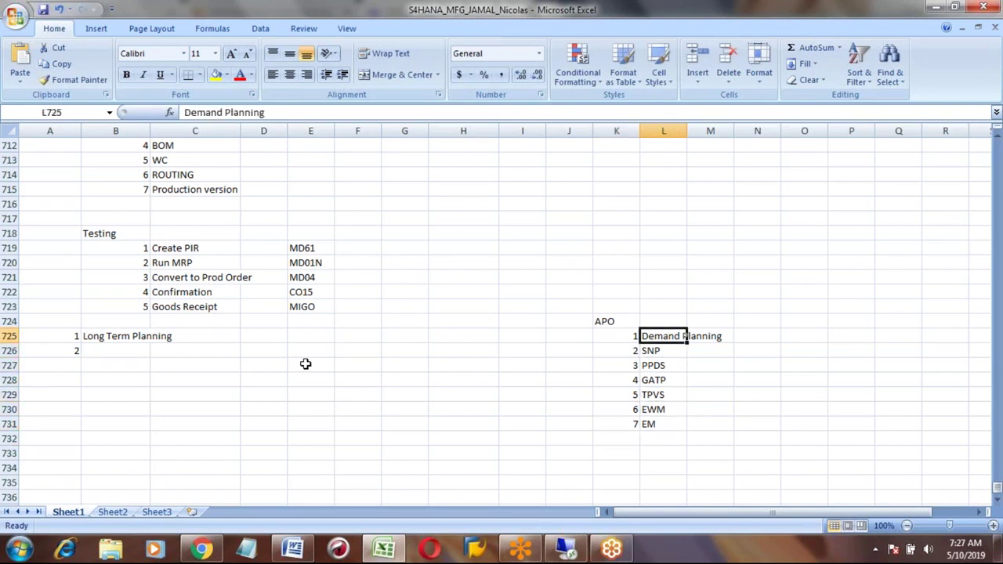
{"action": "key", "text": "shift+Down"}
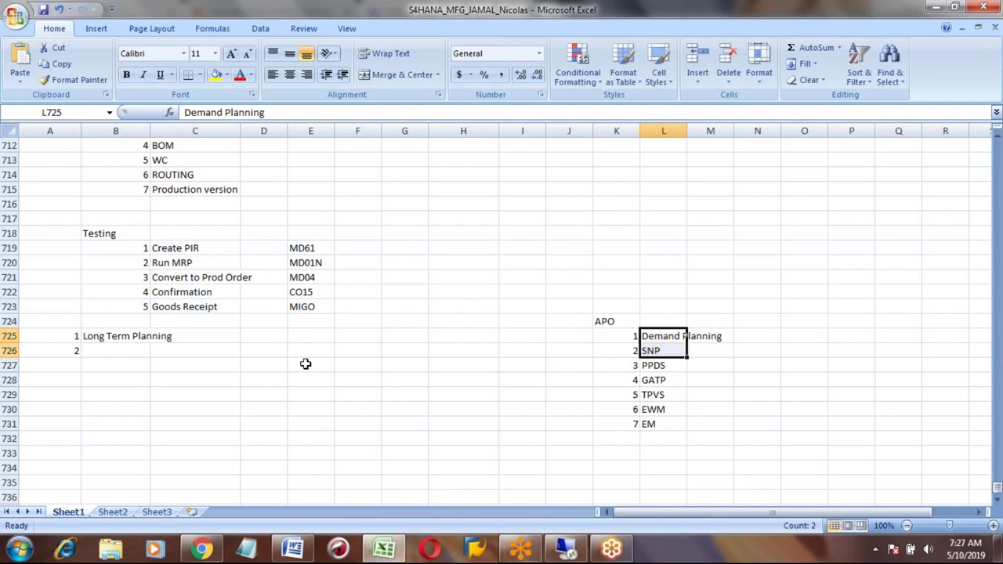
{"action": "left_click", "coordinate": [126, 74]}
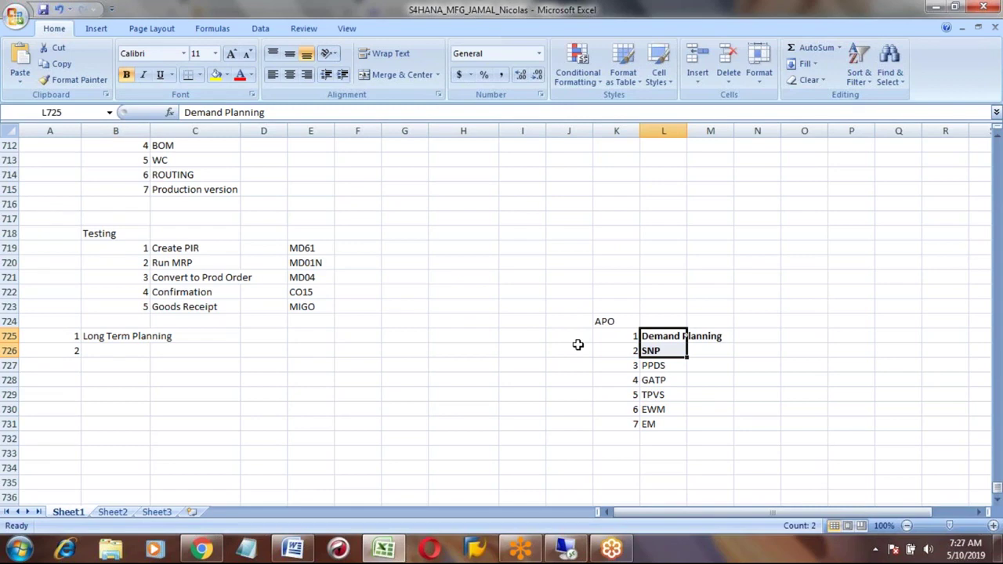
{"action": "key", "text": "alt+Tab"}
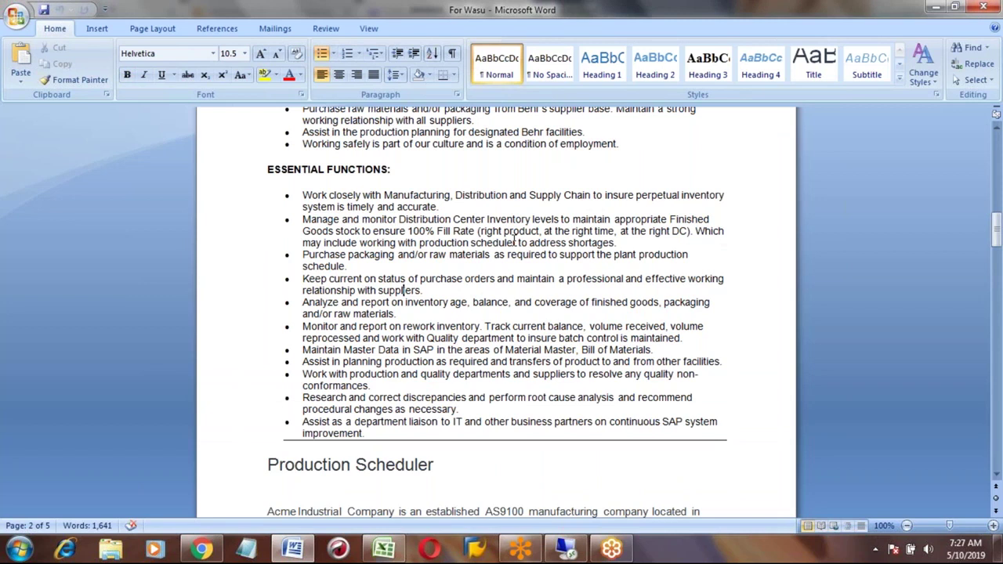
{"action": "key", "text": "alt+Tab"}
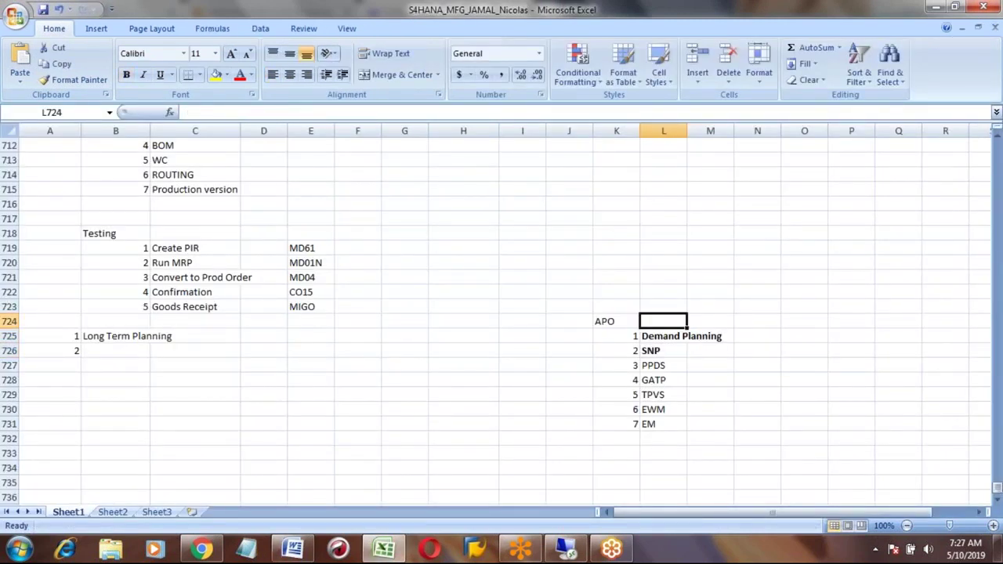
{"action": "key", "text": "alt+Tab"}
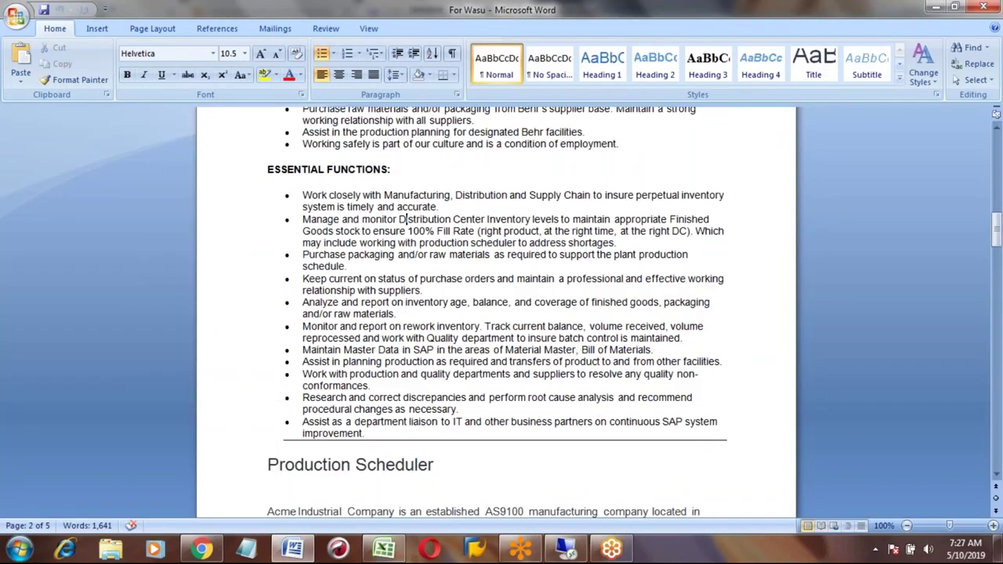
{"action": "scroll", "coordinate": [402, 144], "scroll_direction": "up", "scroll_amount": 8}
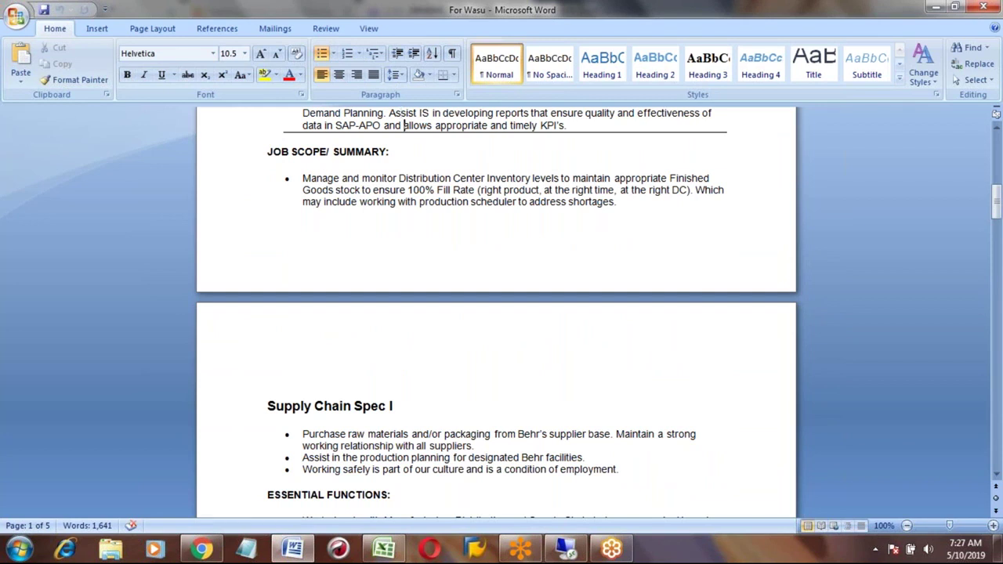
{"action": "left_click", "coordinate": [389, 152]}
{"action": "key", "text": "Up"}
{"action": "key", "text": "Up"}
{"action": "key", "text": "Up"}
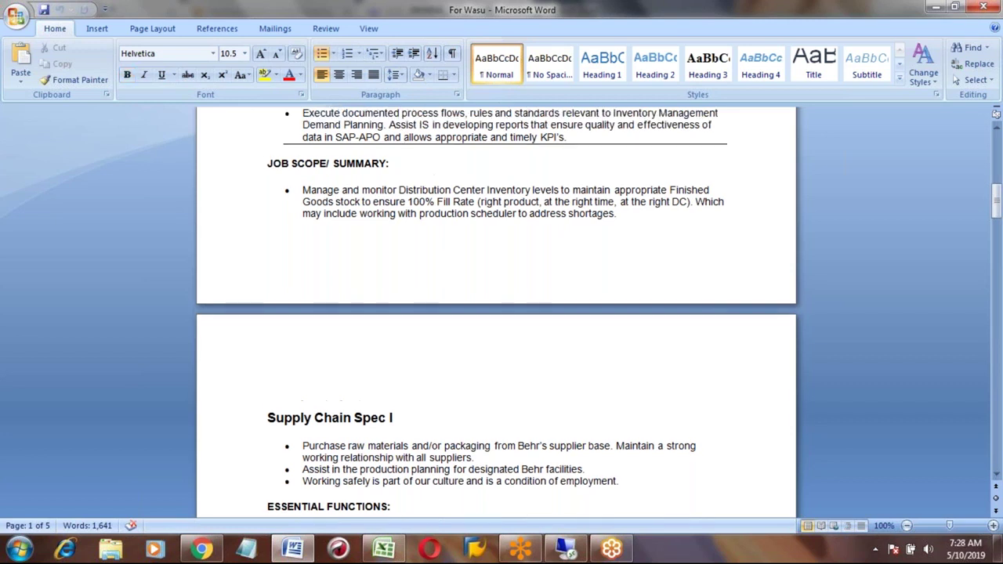
{"action": "key", "text": "Down"}
{"action": "key", "text": "Left"}
{"action": "key", "text": "Left"}
{"action": "key", "text": "Left"}
{"action": "key", "text": "Left"}
{"action": "key", "text": "Left"}
{"action": "key", "text": "shift+Left"}
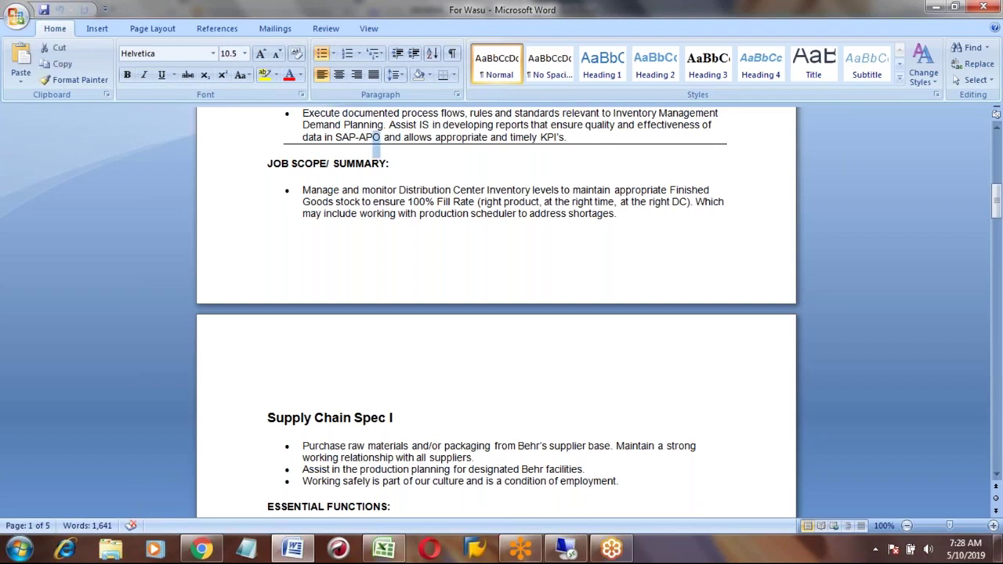
{"action": "key", "text": "shift+Left"}
{"action": "key", "text": "shift+Left"}
{"action": "key", "text": "shift+Left"}
{"action": "key", "text": "shift+Left"}
{"action": "key", "text": "shift+Left"}
{"action": "key", "text": "shift+Left"}
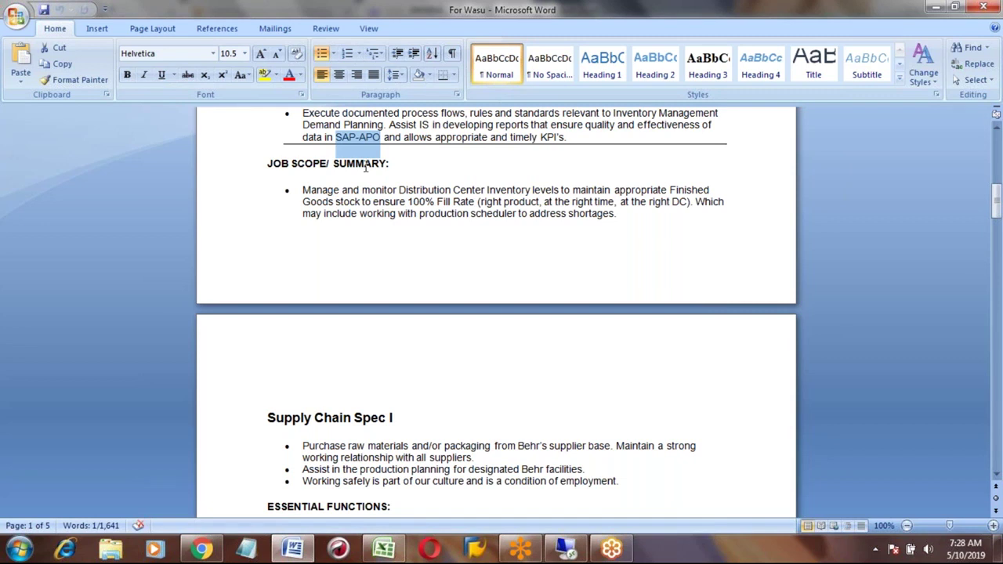
{"action": "left_click", "coordinate": [391, 176]}
{"action": "key", "text": "Down"}
{"action": "key", "text": "Down"}
{"action": "key", "text": "Down"}
{"action": "key", "text": "Down"}
{"action": "key", "text": "Down"}
{"action": "key", "text": "Down"}
{"action": "key", "text": "Down"}
{"action": "key", "text": "Down"}
{"action": "key", "text": "Down"}
{"action": "key", "text": "Down"}
{"action": "key", "text": "Down"}
{"action": "key", "text": "Down"}
{"action": "key", "text": "Down"}
{"action": "key", "text": "Down"}
{"action": "key", "text": "Down"}
{"action": "key", "text": "Down"}
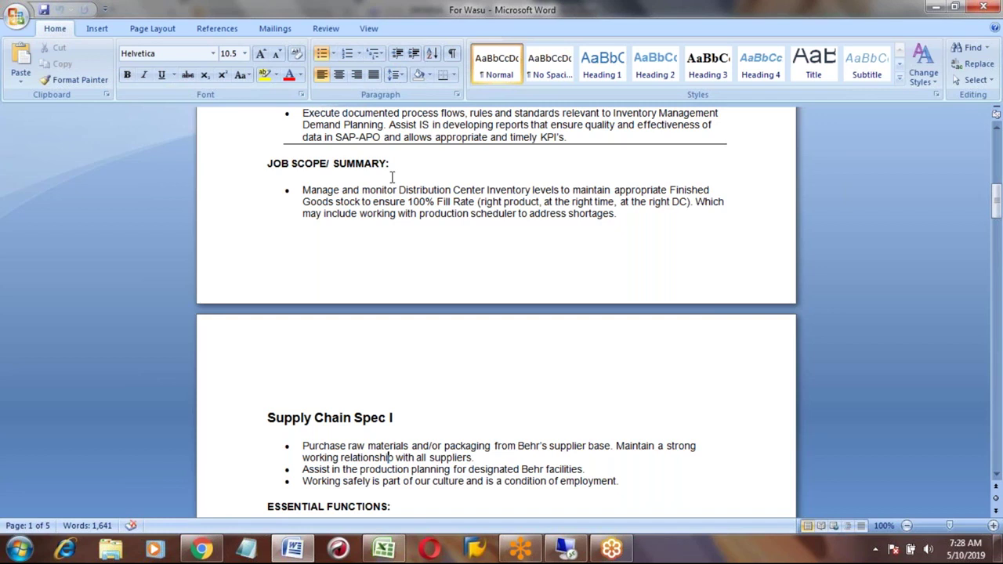
{"action": "key", "text": "Up"}
{"action": "key", "text": "Up"}
{"action": "key", "text": "Up"}
{"action": "key", "text": "Down"}
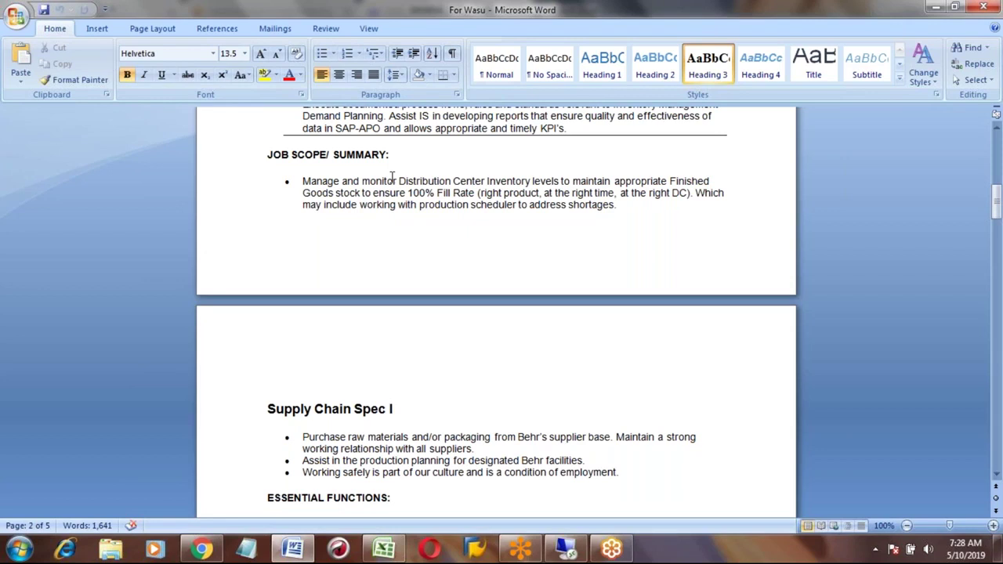
{"action": "key", "text": "Down"}
{"action": "key", "text": "Down"}
{"action": "key", "text": "Down"}
{"action": "key", "text": "Down"}
{"action": "key", "text": "Down"}
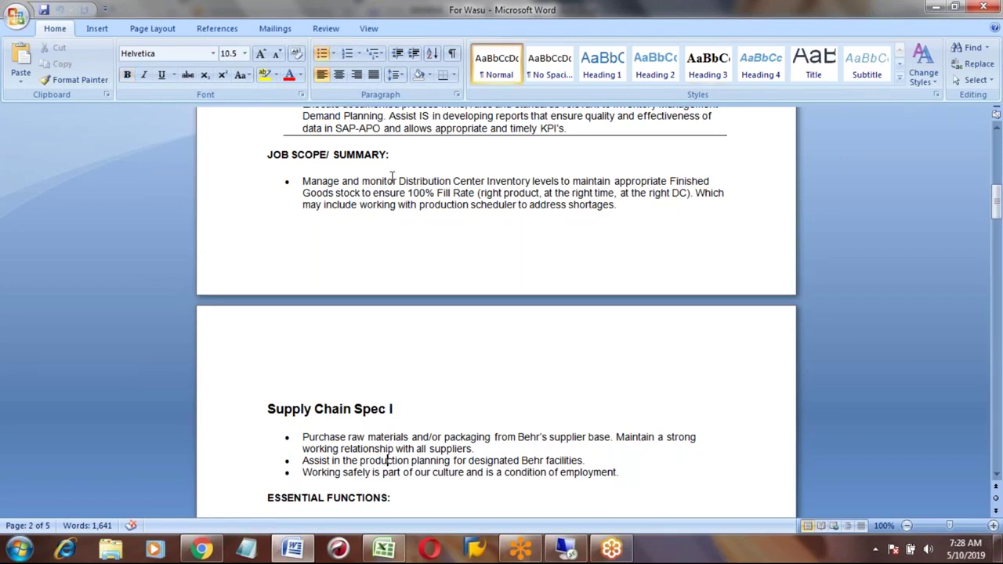
{"action": "key", "text": "Down"}
{"action": "key", "text": "Down"}
{"action": "key", "text": "Down"}
{"action": "key", "text": "Down"}
{"action": "key", "text": "Down"}
{"action": "key", "text": "Down"}
{"action": "key", "text": "Down"}
{"action": "key", "text": "Down"}
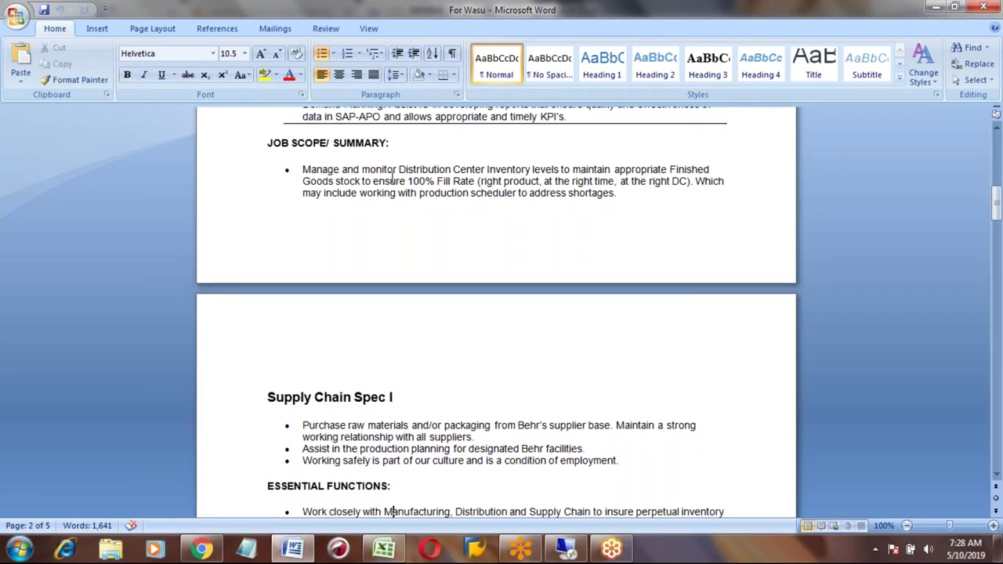
{"action": "key", "text": "Up"}
{"action": "key", "text": "Up"}
{"action": "key", "text": "Up"}
{"action": "key", "text": "Up"}
{"action": "key", "text": "Up"}
{"action": "key", "text": "Up"}
{"action": "key", "text": "Up"}
{"action": "key", "text": "Up"}
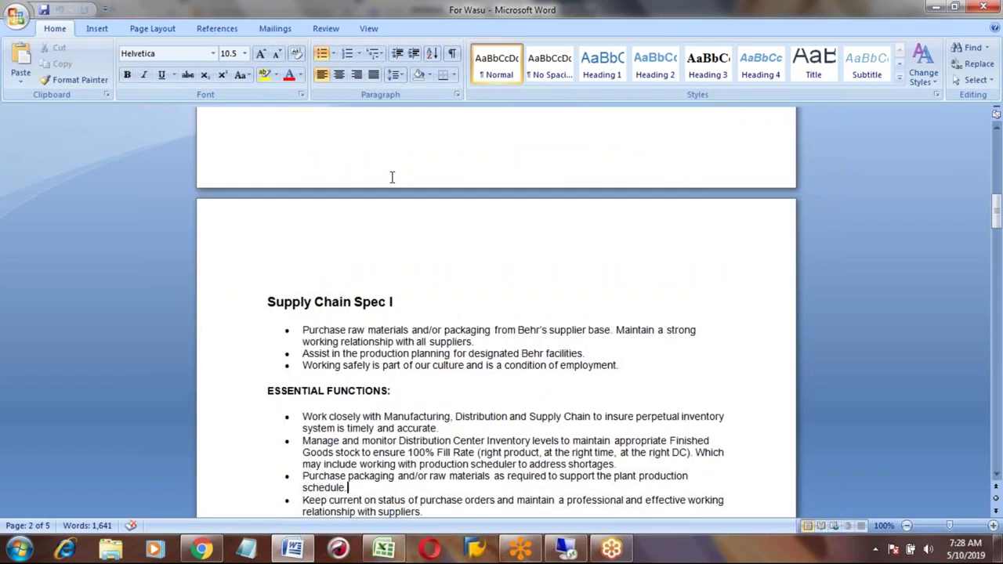
{"action": "key", "text": "Down"}
{"action": "key", "text": "Down"}
{"action": "key", "text": "Down"}
{"action": "key", "text": "Down"}
{"action": "key", "text": "Down"}
{"action": "key", "text": "Down"}
{"action": "key", "text": "Down"}
{"action": "key", "text": "Down"}
{"action": "key", "text": "Down"}
{"action": "key", "text": "Down"}
{"action": "key", "text": "Down"}
{"action": "key", "text": "Down"}
{"action": "key", "text": "Down"}
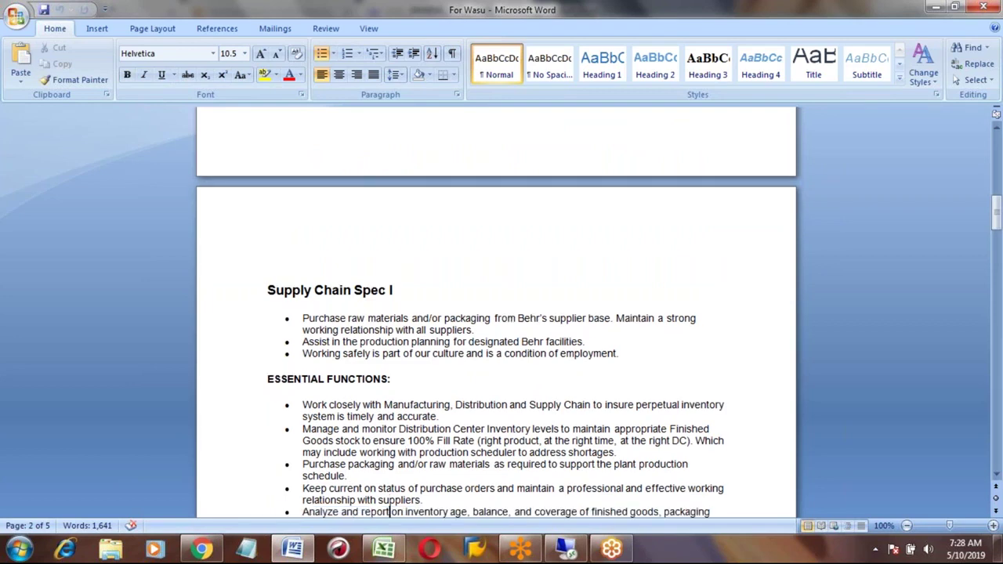
{"action": "key", "text": "Down"}
{"action": "key", "text": "Down"}
{"action": "key", "text": "Down"}
{"action": "key", "text": "Down"}
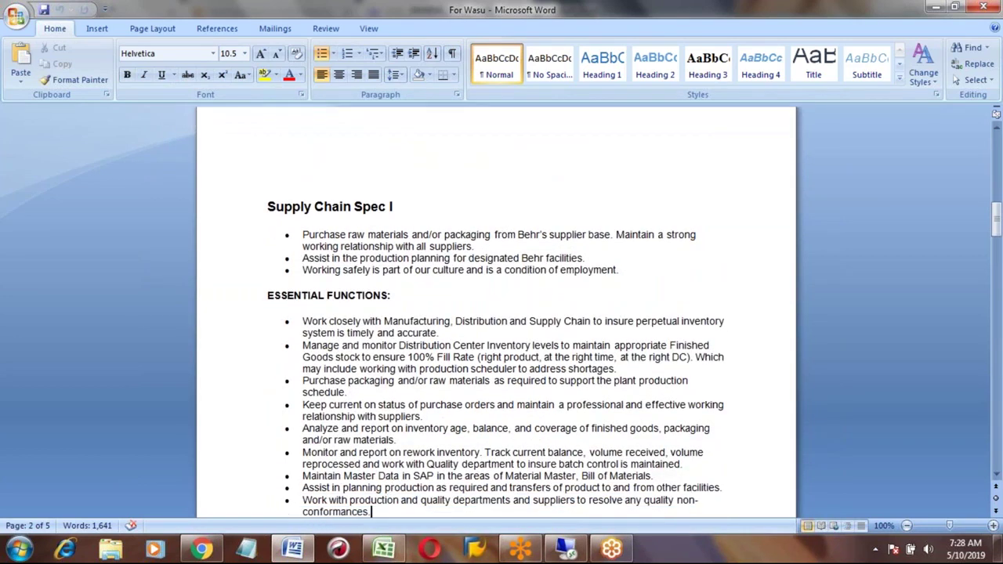
{"action": "key", "text": "Down"}
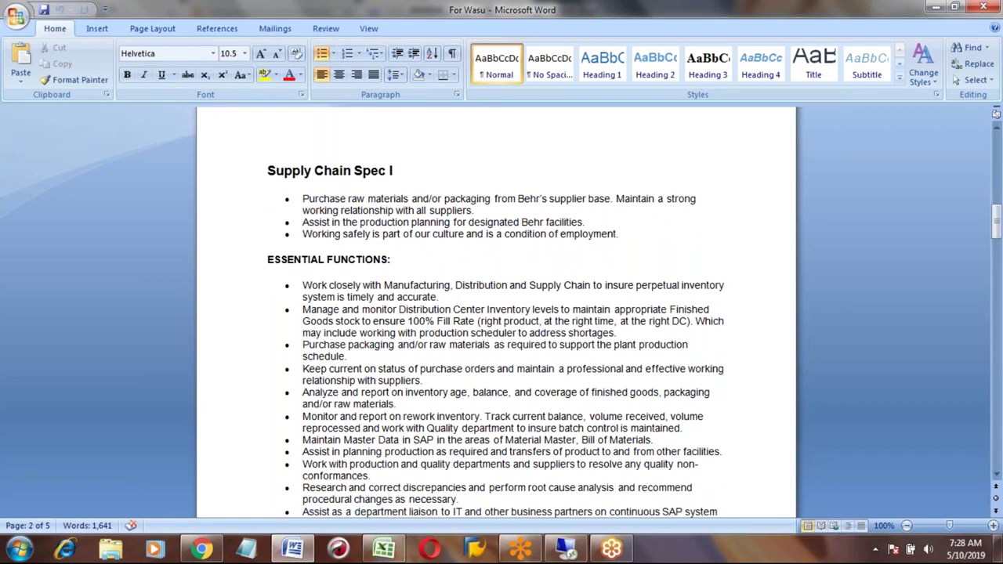